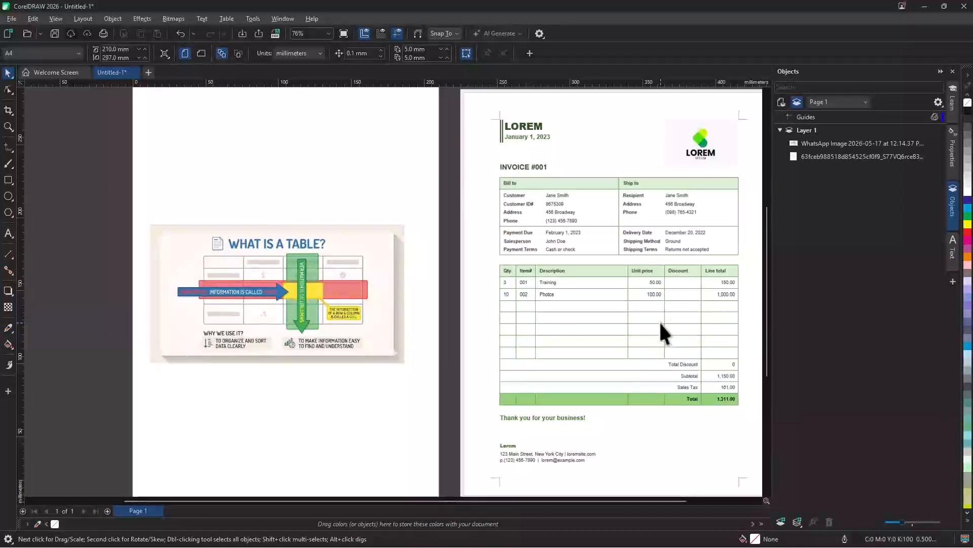
Step: Examine how the "What is a table?" picture illustrates rows, columns and their intersecting cell
scroll(150, 304, "up", 1)
left_click(341, 263)
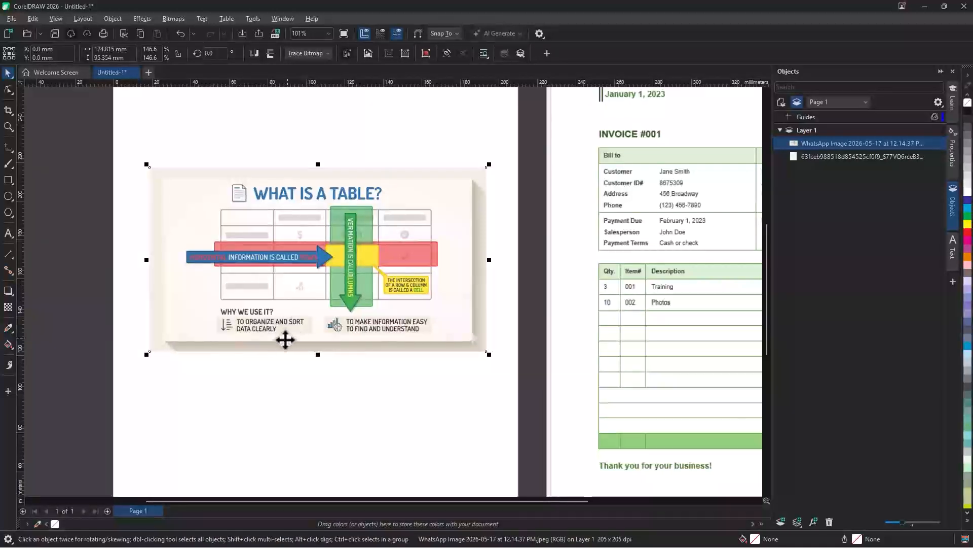
left_click(315, 398)
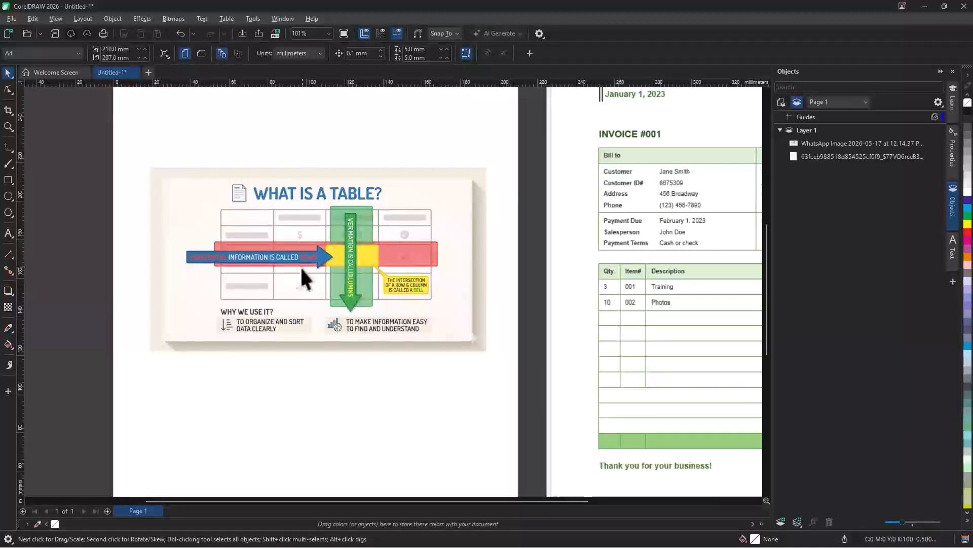
scroll(315, 257, "up", 1)
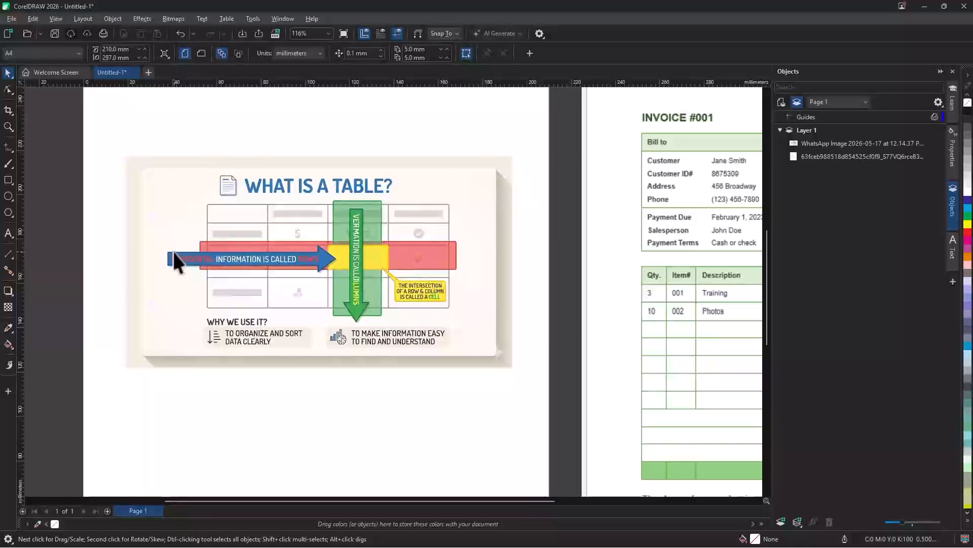
scroll(349, 246, "up", 3)
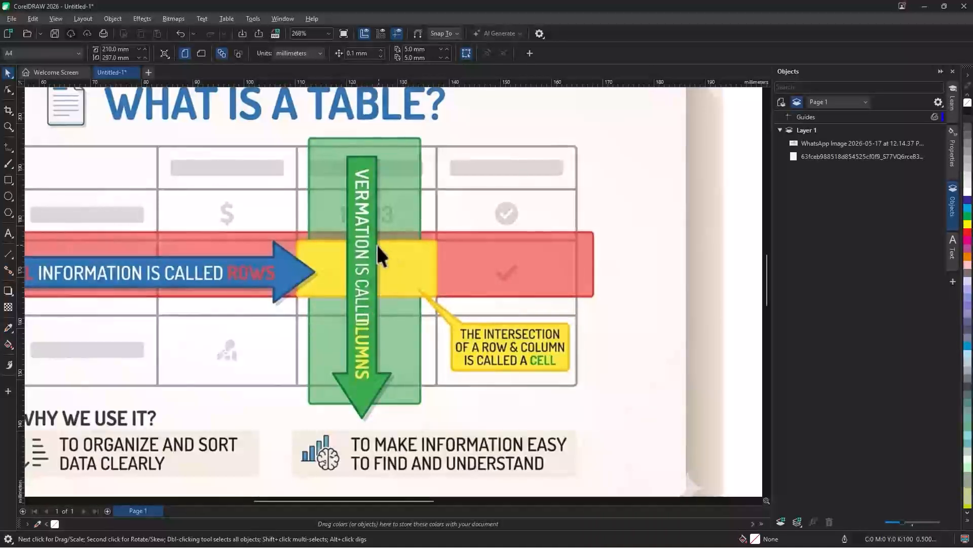
scroll(366, 294, "down", 3)
scroll(367, 290, "down", 1)
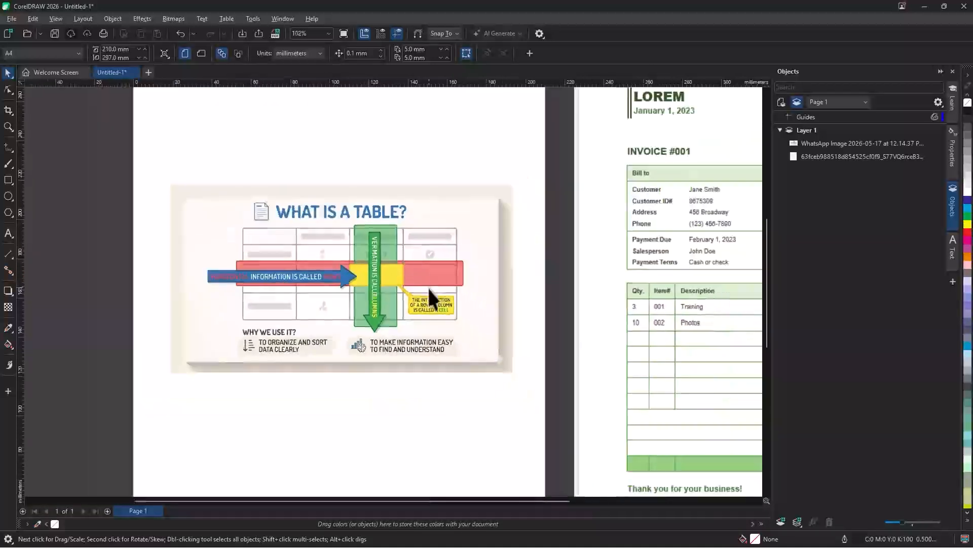
Step: Delete the "What is a table?" picture from the page
left_click(435, 318)
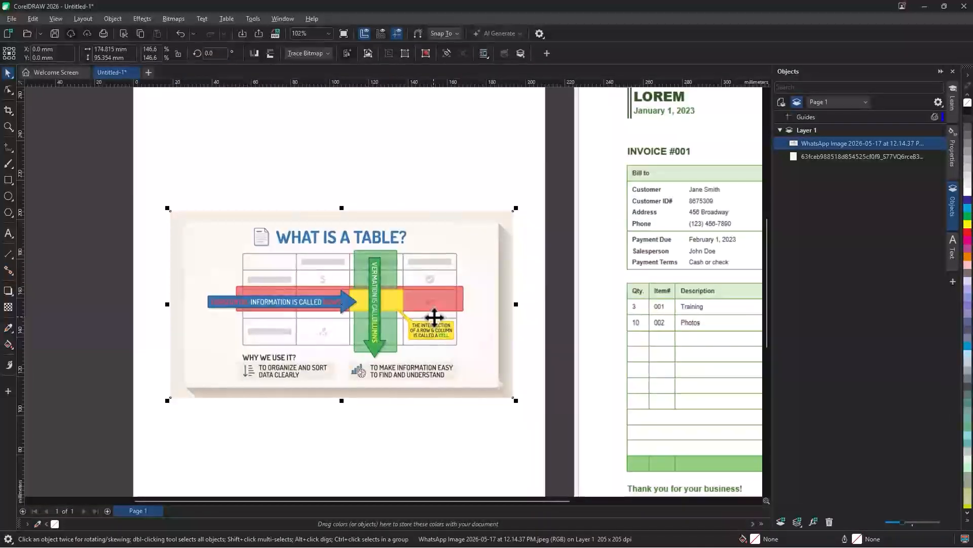
key("Delete")
scroll(451, 255, "down", 1)
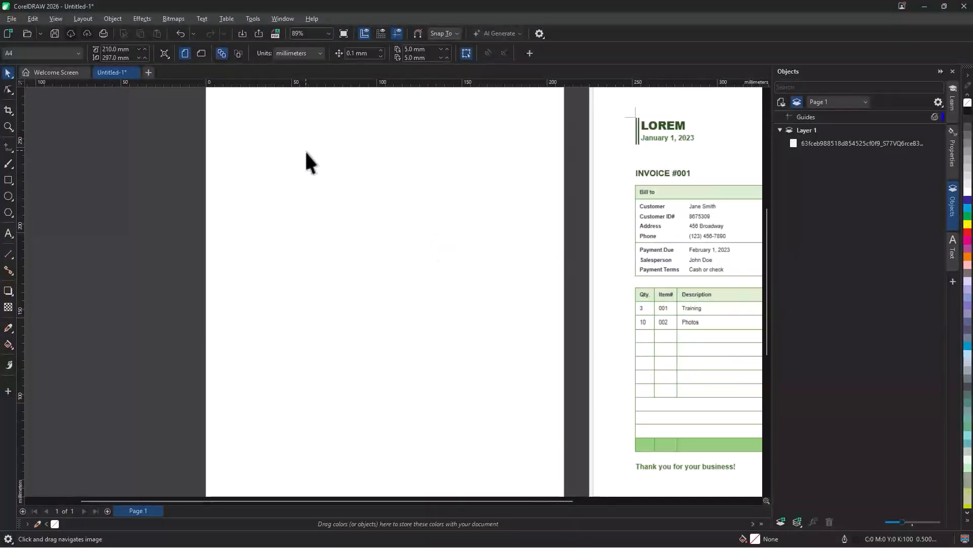
Step: Create a new table with 5 rows and 5 columns, 101.6 mm high and 165.1 mm wide
left_click(223, 20)
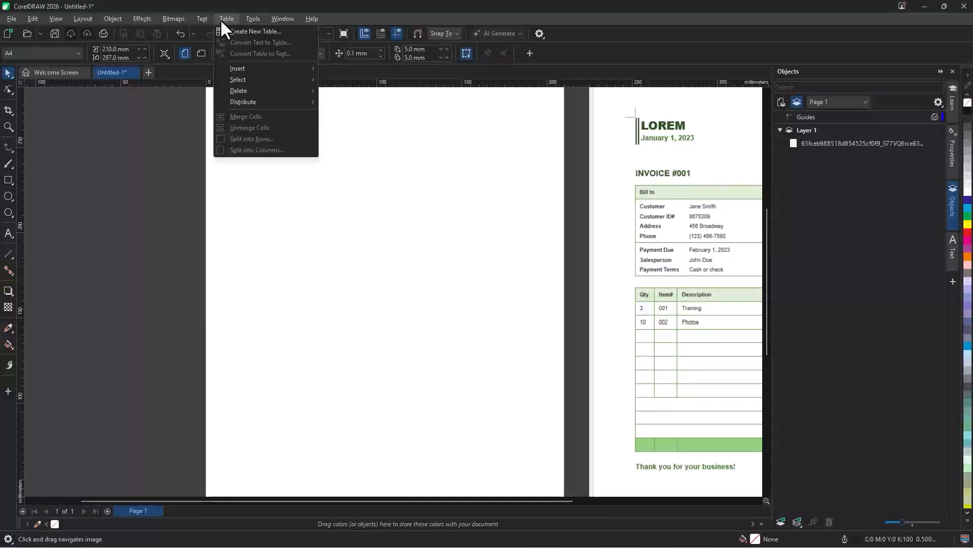
left_click(272, 34)
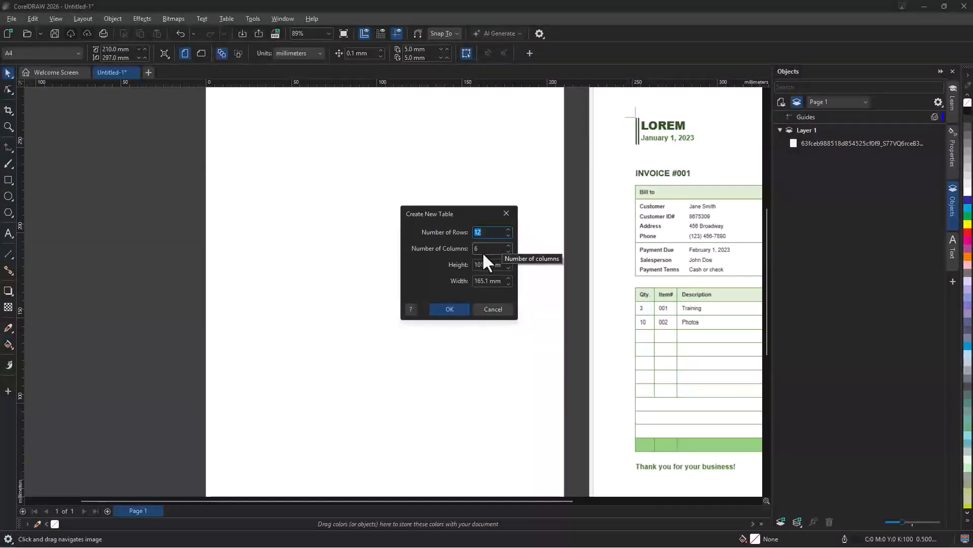
left_click(480, 264)
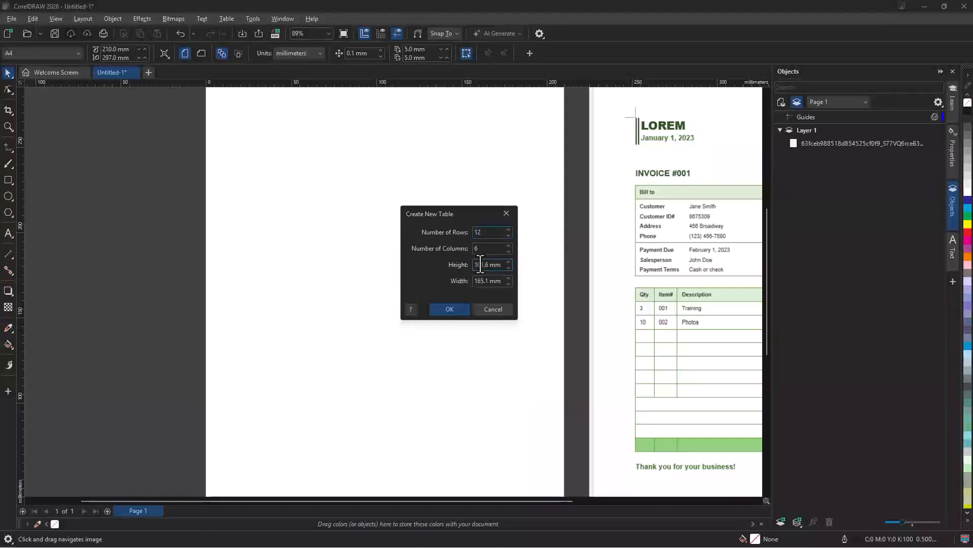
left_click(486, 281)
left_click(476, 249)
left_click(450, 308)
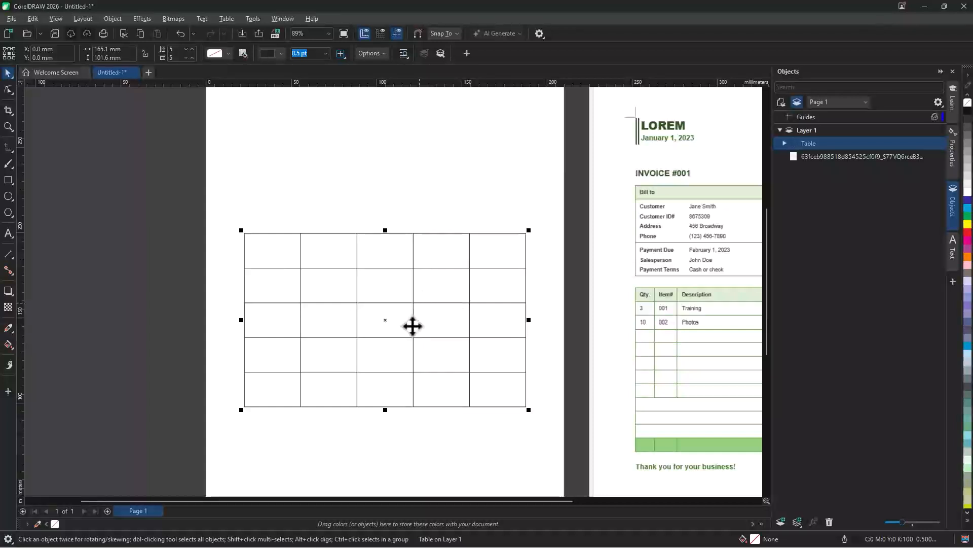
Step: Select the cells of the table's first row, extend the selection to the first two rows, and clear it
scroll(416, 357, "up", 1)
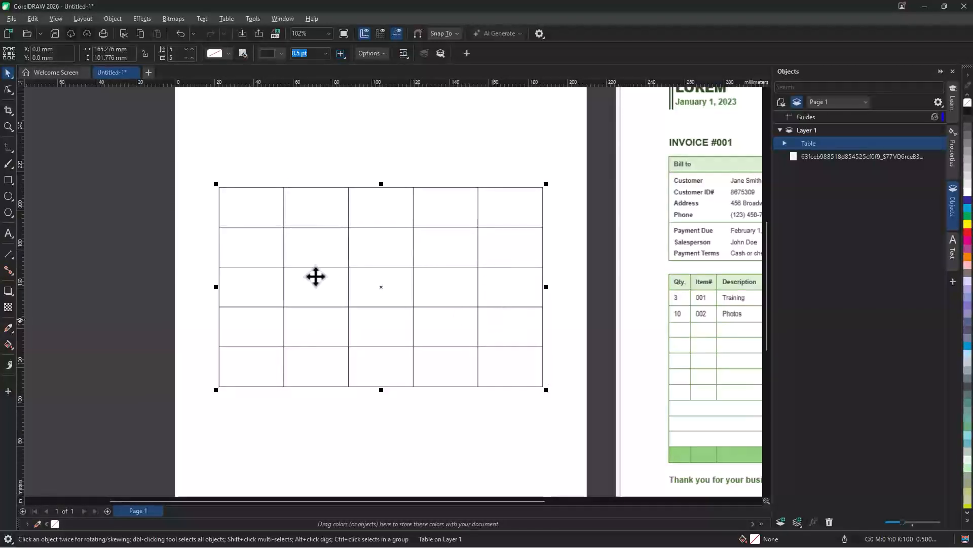
double_click(252, 206)
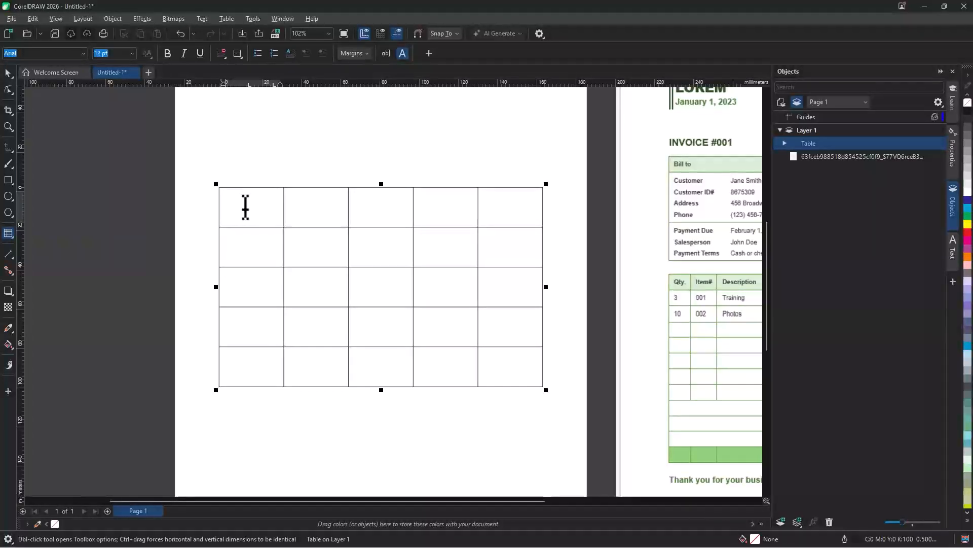
left_click_drag(269, 218, 499, 205)
scroll(499, 205, "up", 2)
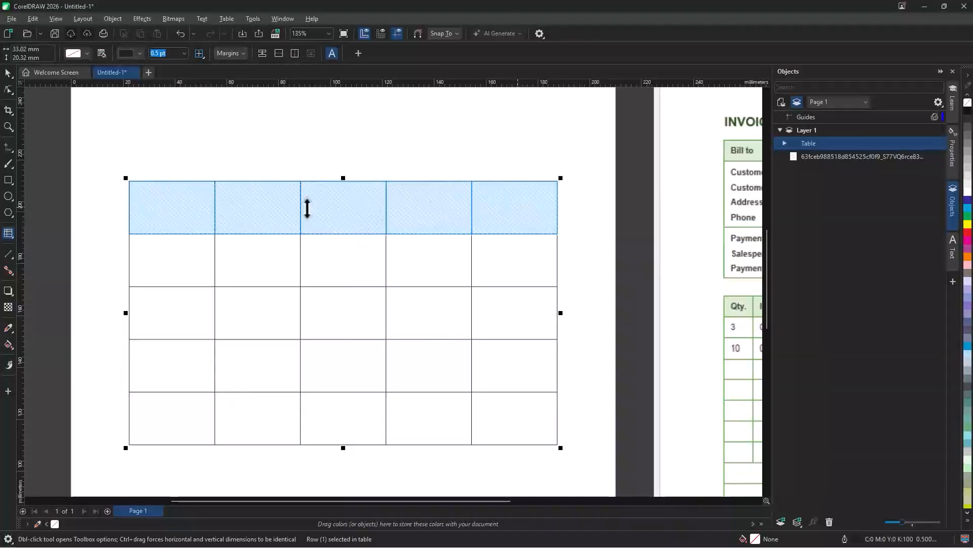
left_click(178, 229)
left_click_drag(189, 219, 491, 267)
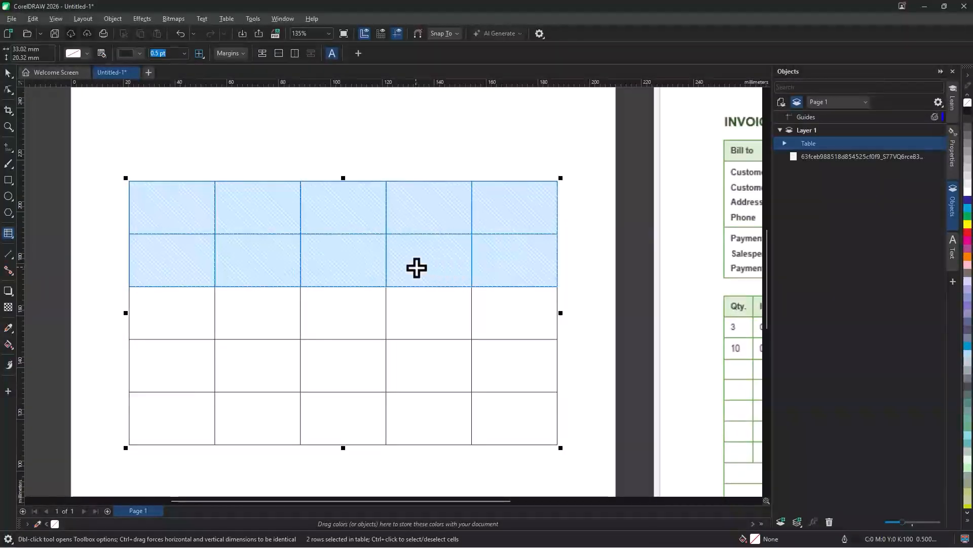
left_click(415, 270)
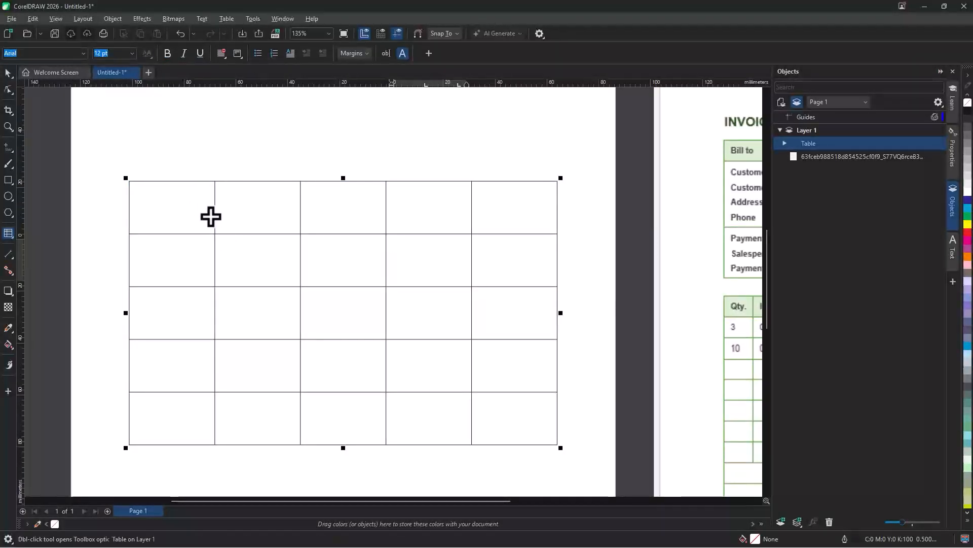
Step: Leave cell editing with the Pick tool and move the whole table slightly up the page
left_click_drag(211, 218, 263, 212)
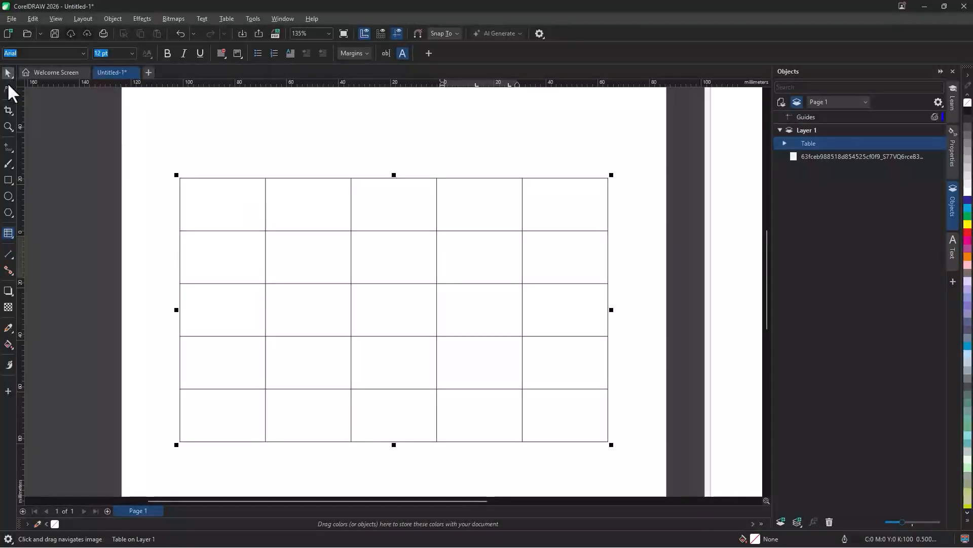
left_click(10, 77)
left_click_drag(446, 286, 463, 266)
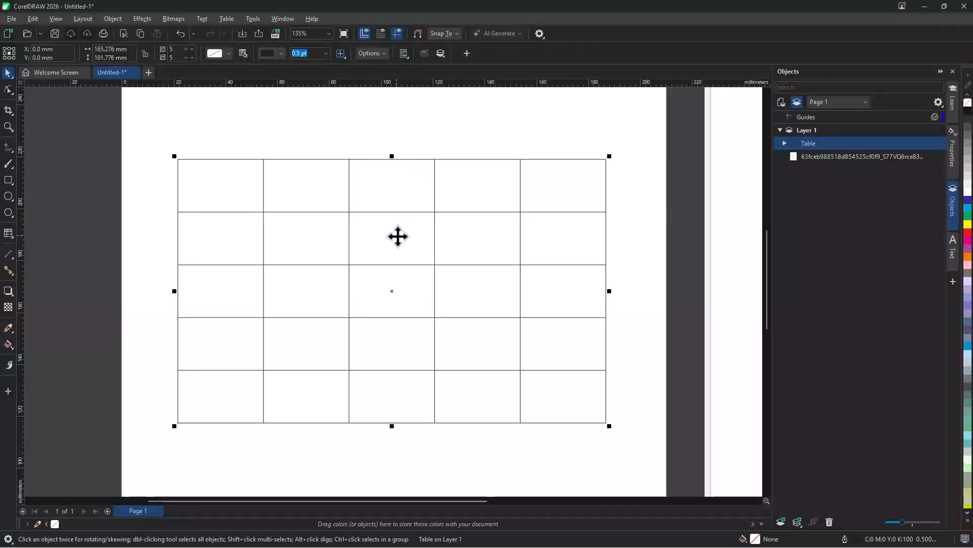
Step: Set the selected table's overall width to 200 mm
scroll(398, 234, "down", 2)
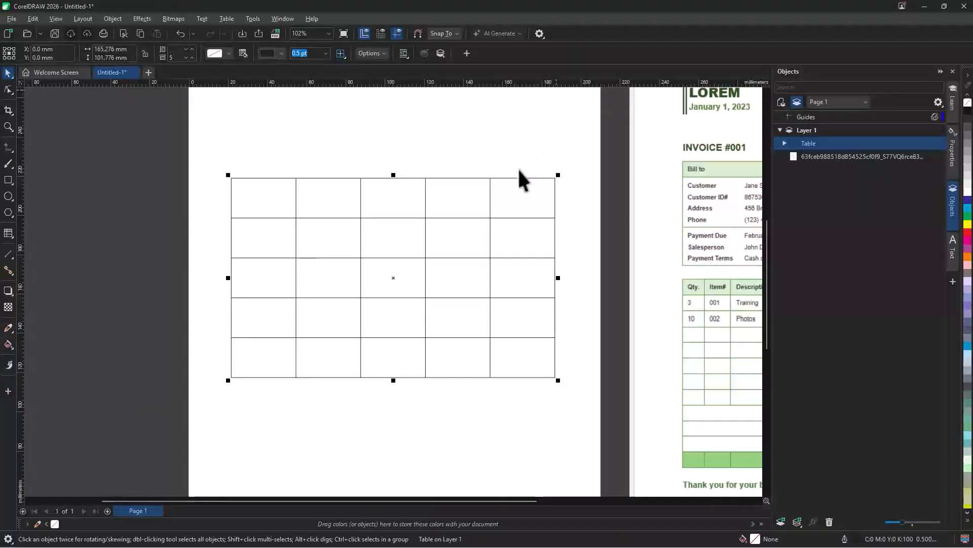
scroll(323, 258, "up", 2)
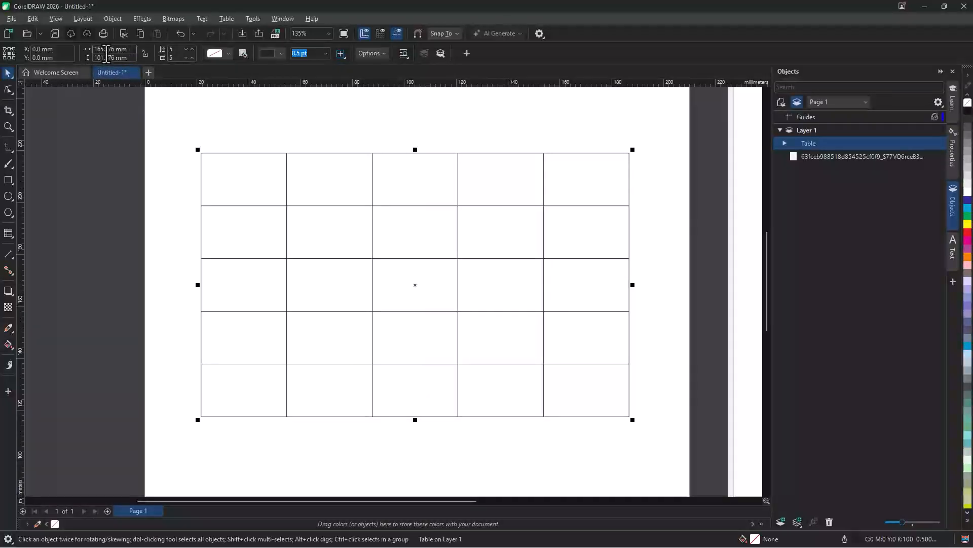
left_click_drag(129, 50, 90, 51)
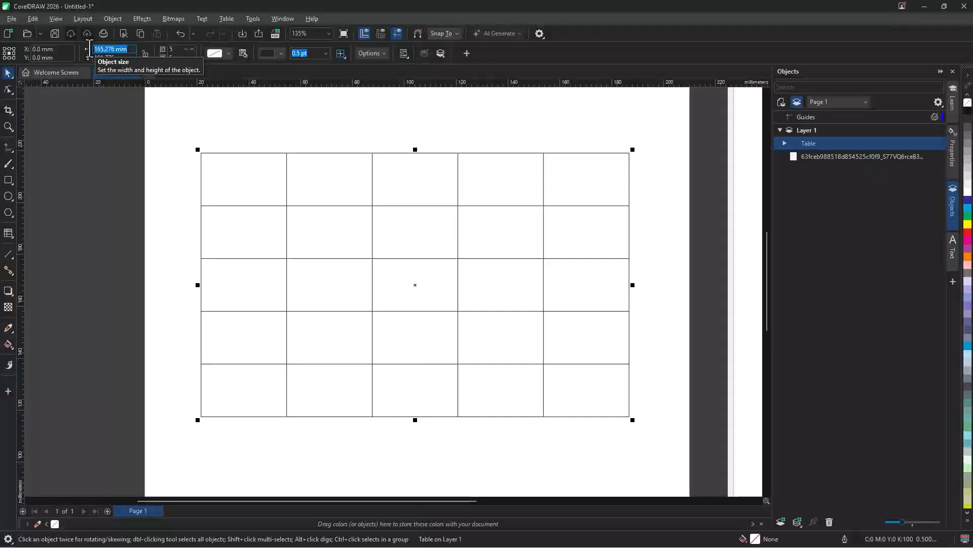
type("200")
key("Return")
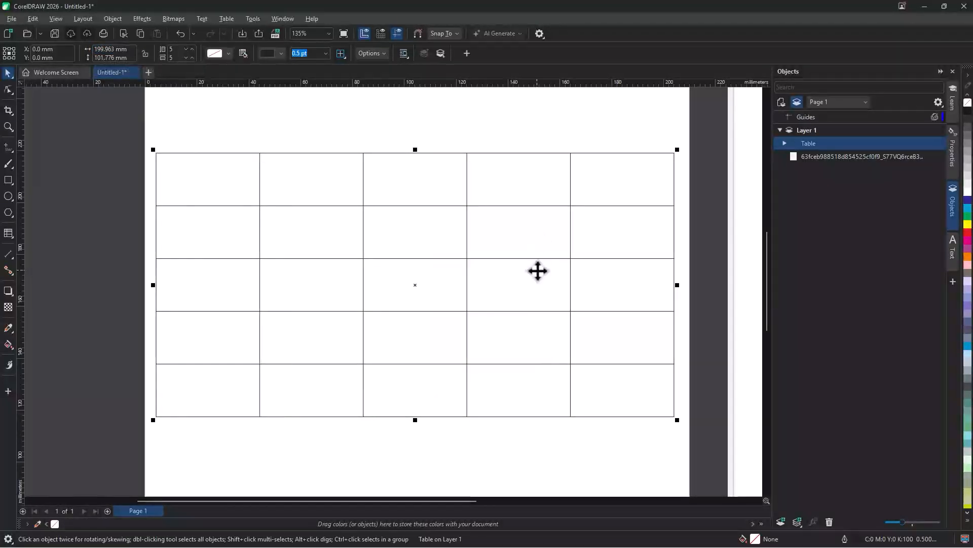
Step: Change the drawing units from millimetres to inches and open the table's width and height values for editing
left_click(273, 127)
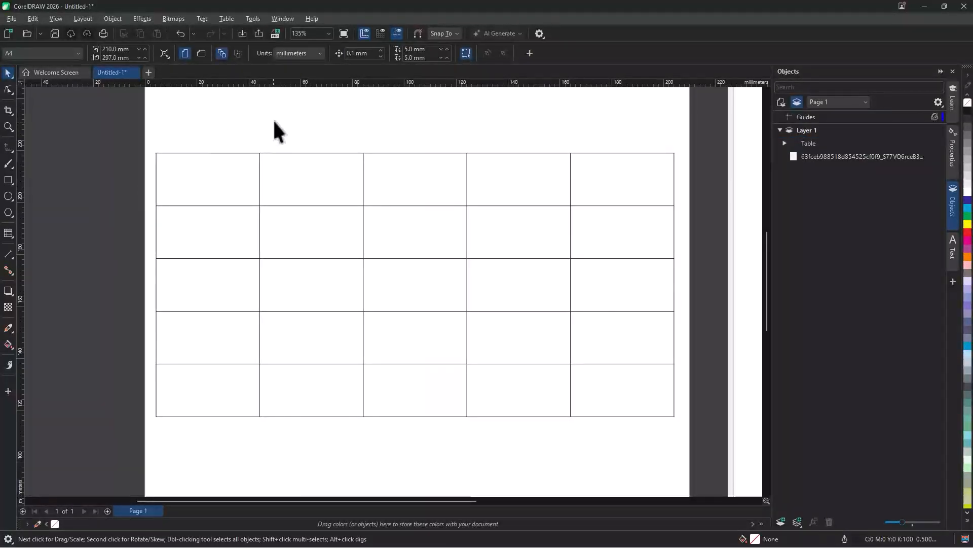
left_click(286, 53)
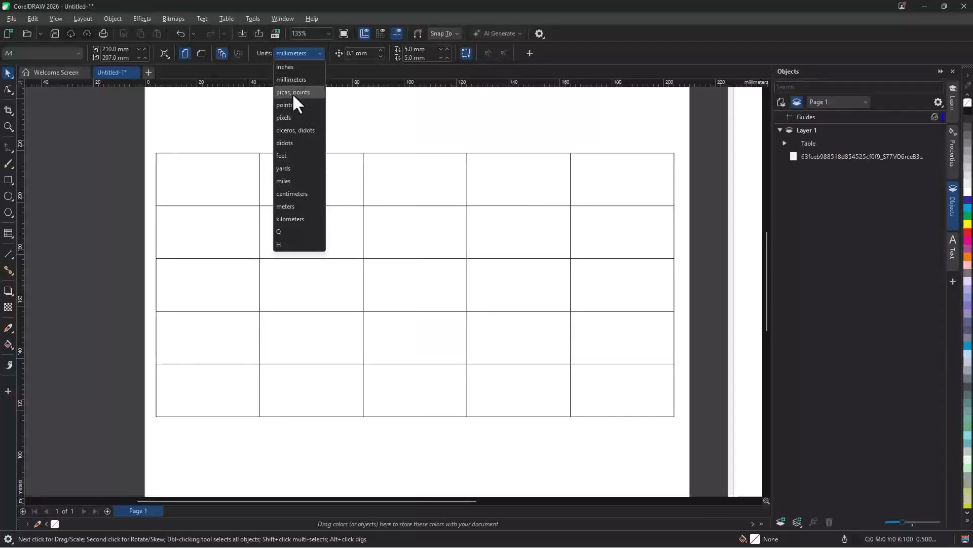
left_click(292, 68)
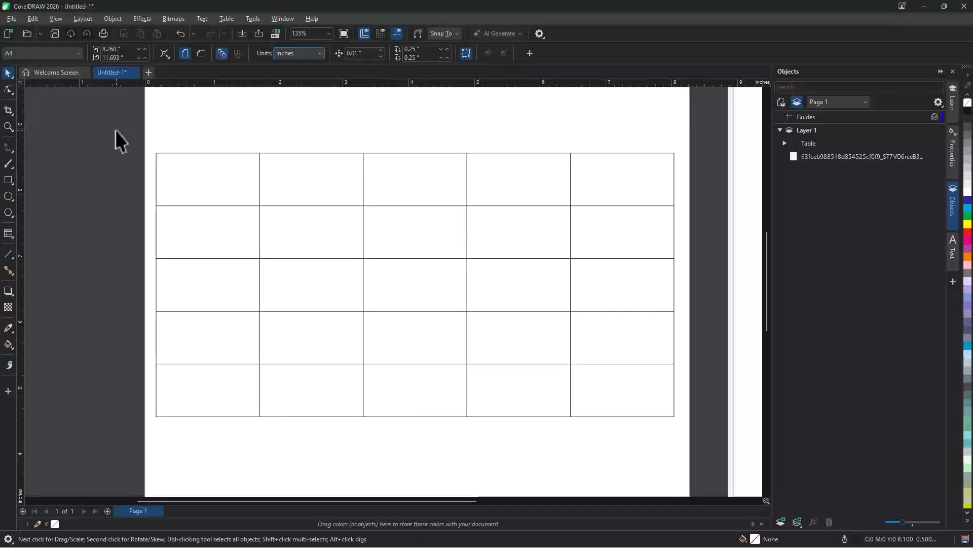
left_click(227, 188)
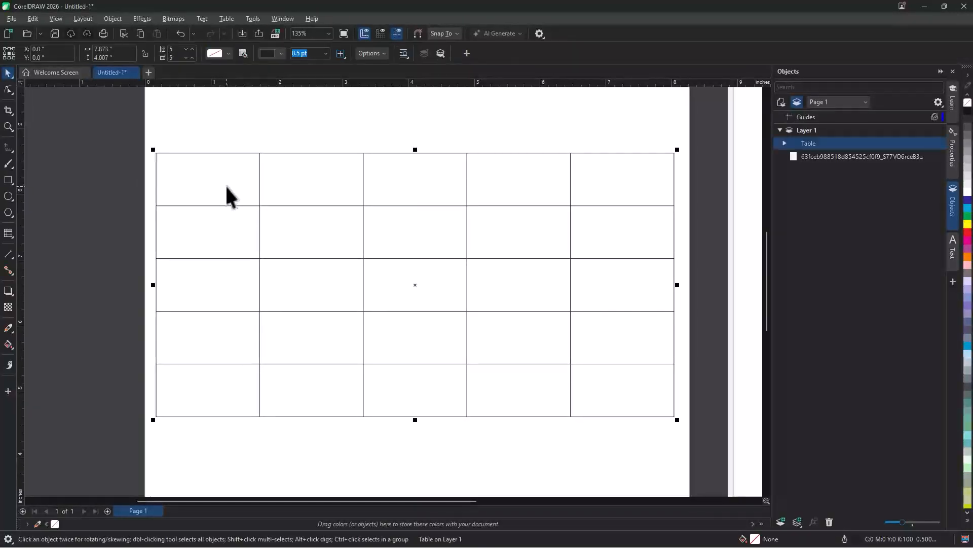
left_click(95, 49)
left_click(103, 58)
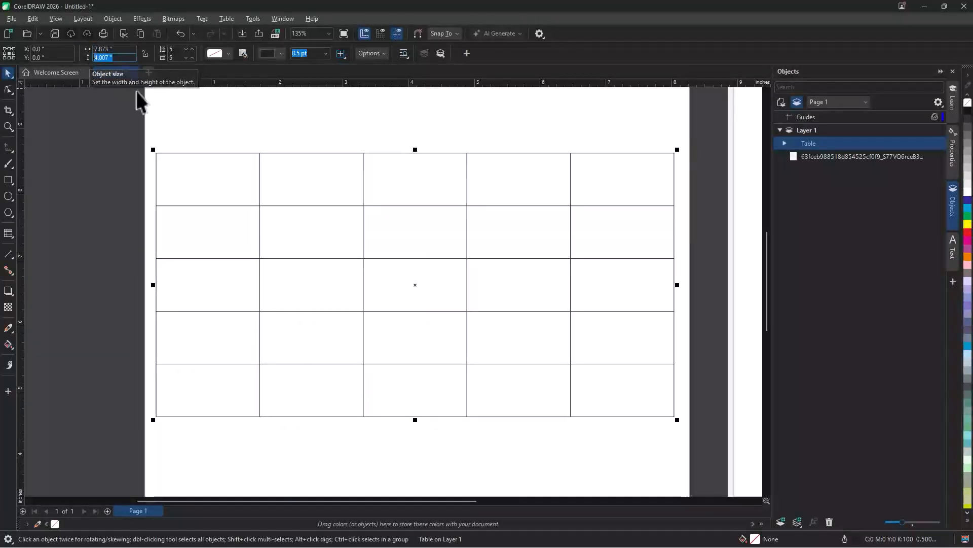
Step: Increase the table's number of rows to 7
scroll(289, 318, "down", 1)
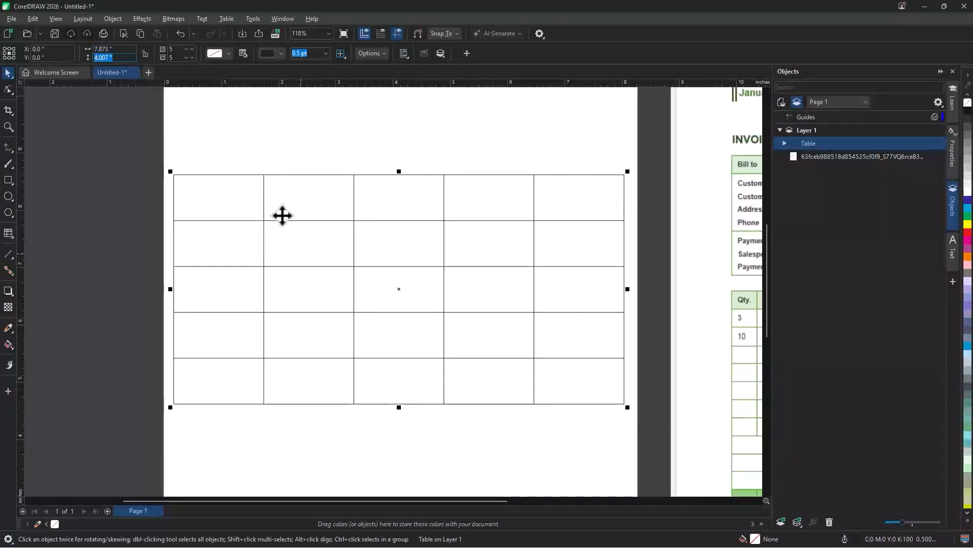
left_click(191, 49)
left_click(192, 49)
scroll(248, 213, "down", 1)
scroll(306, 289, "down", 1)
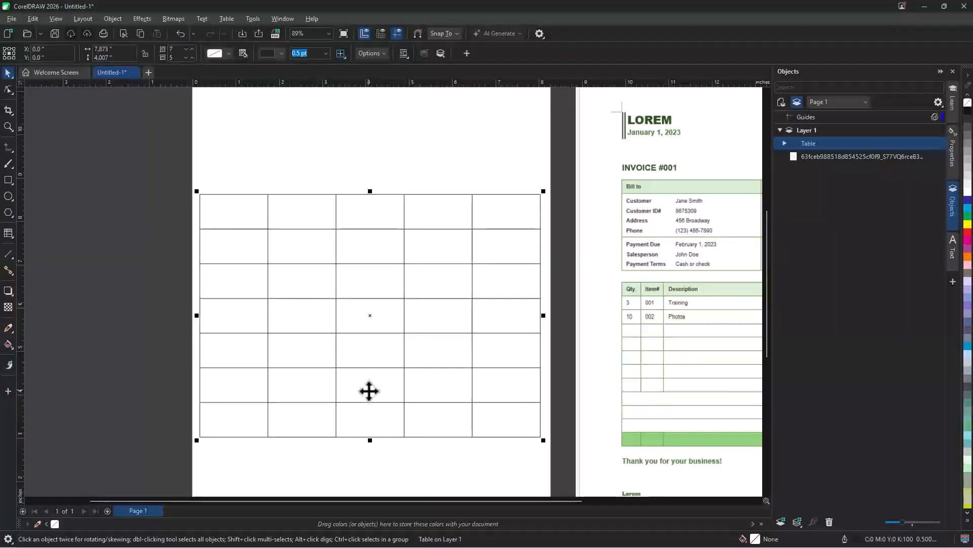
Step: Raise the table to 7 columns, reduce it to 4, and move it slightly further in from the page's left edge
scroll(369, 391, "up", 1)
left_click(192, 57)
left_click(192, 57)
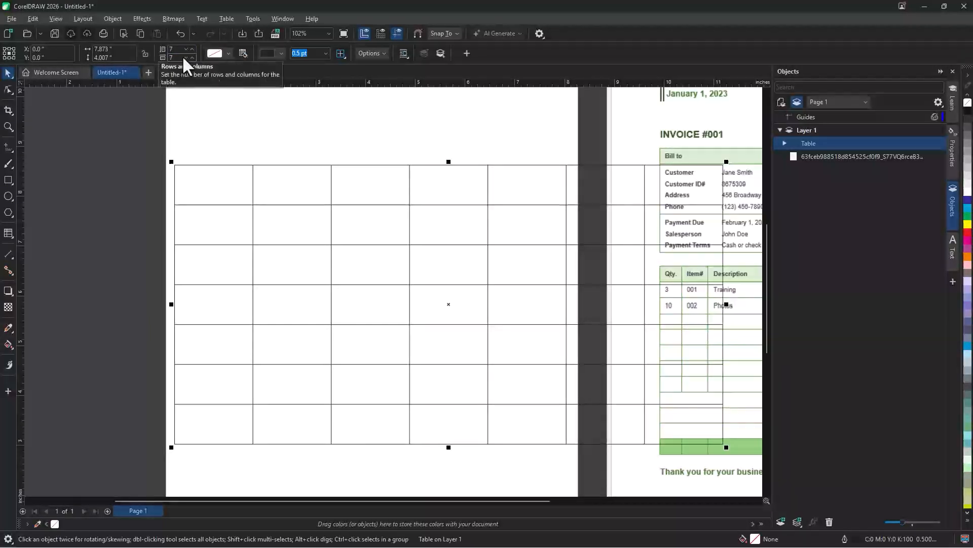
left_click(183, 57)
left_click(184, 57)
left_click(183, 57)
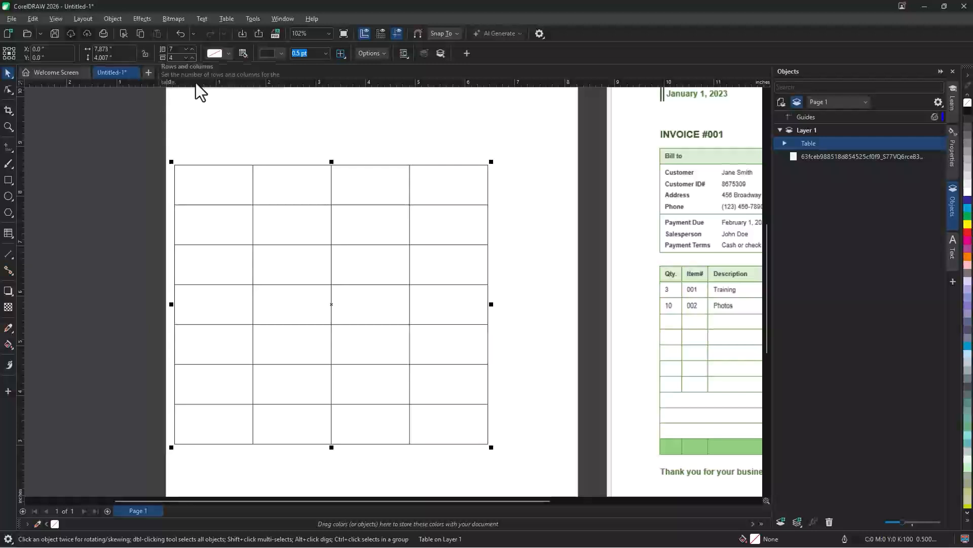
left_click_drag(378, 324, 397, 313)
scroll(361, 318, "up", 1)
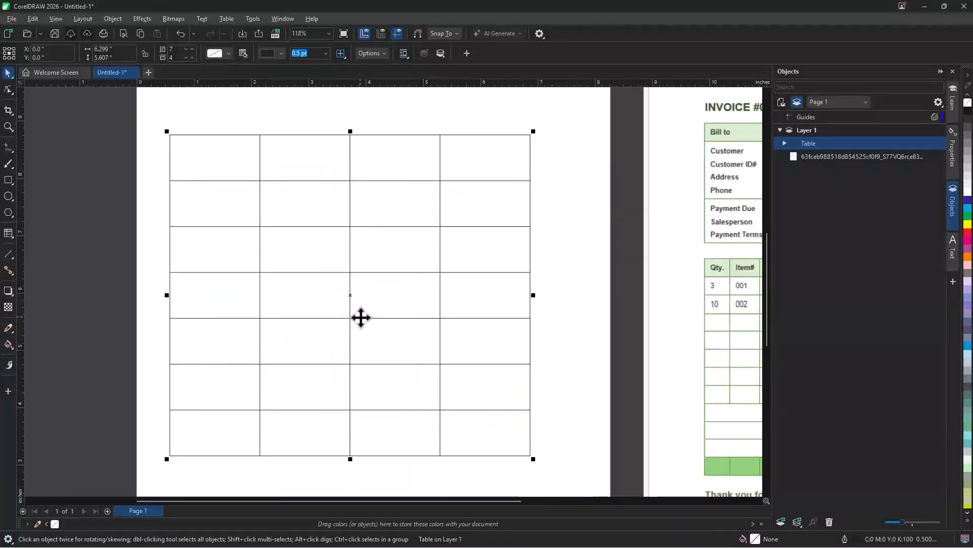
Step: Try several background fills on the table and settle on a dark red, C33 M91 Y83 K44
left_click(229, 53)
left_click(245, 124)
left_click(246, 108)
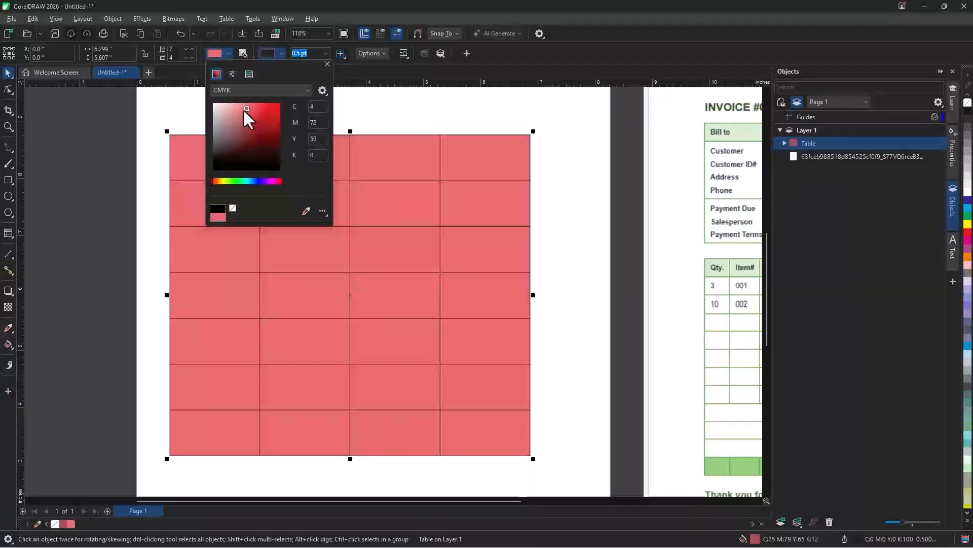
left_click(247, 170)
left_click(248, 139)
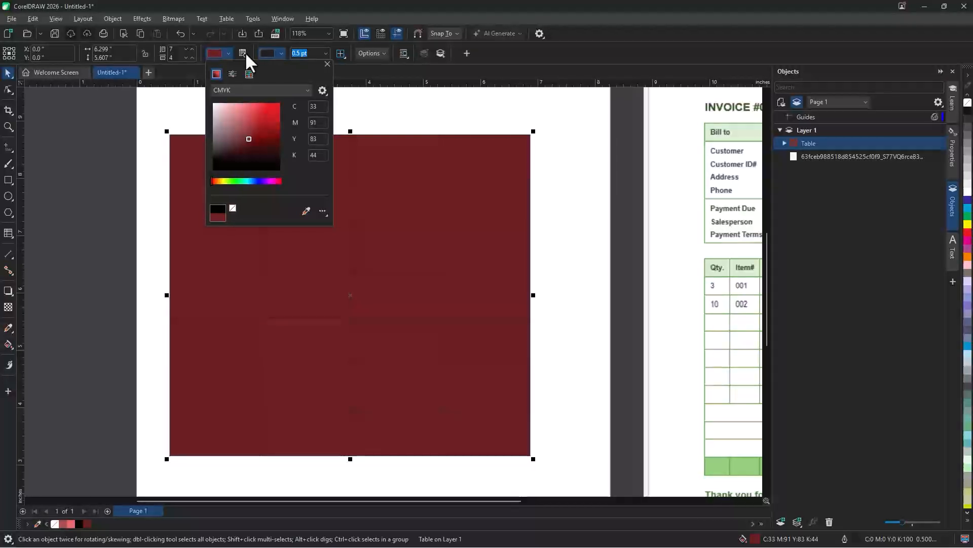
left_click(245, 52)
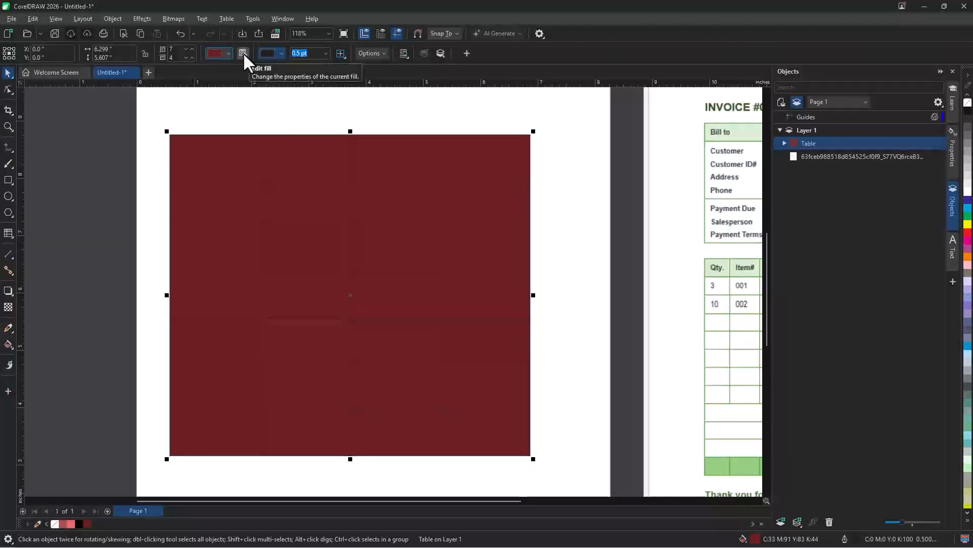
Step: Edit the table's uniform fill and try a lighter red, C27 M84 Y71 K18
left_click(243, 53)
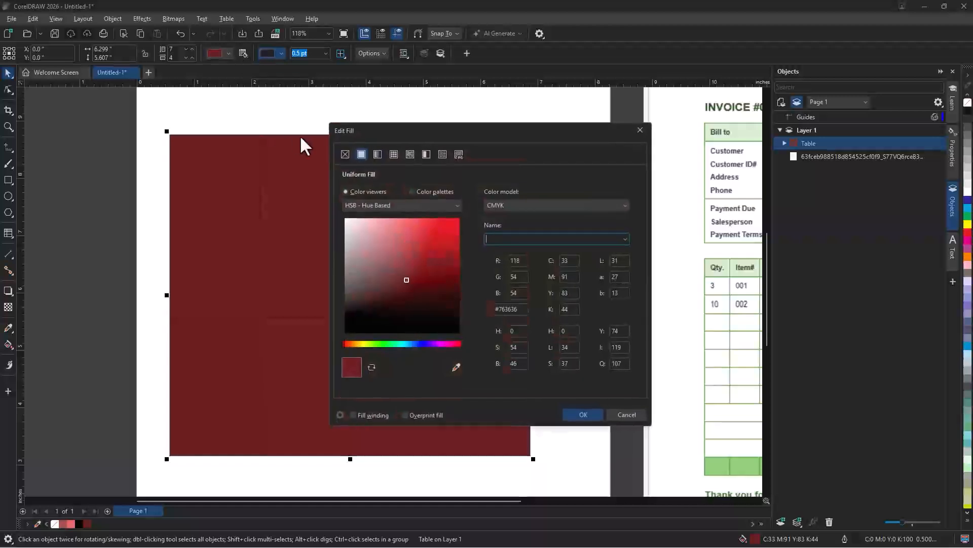
left_click_drag(412, 127, 518, 111)
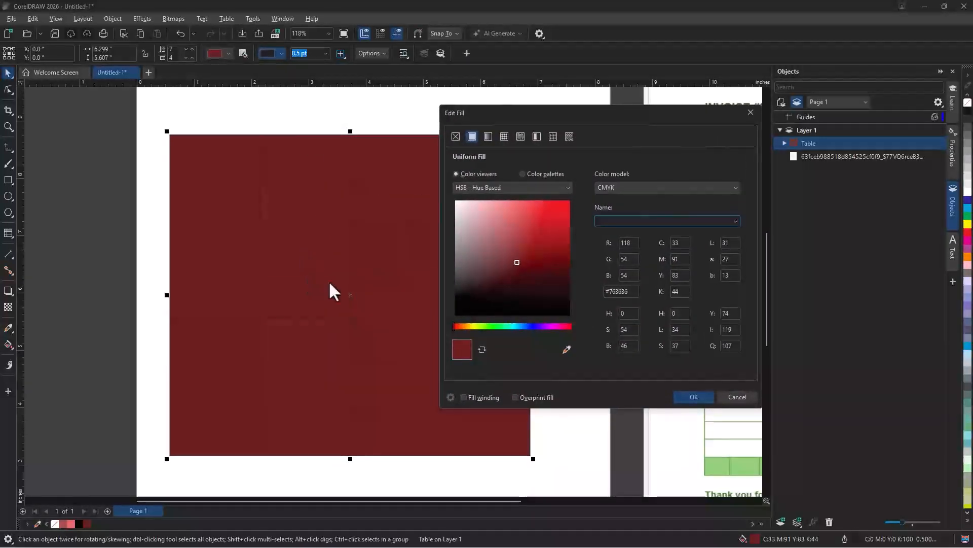
left_click(481, 221)
left_click(516, 242)
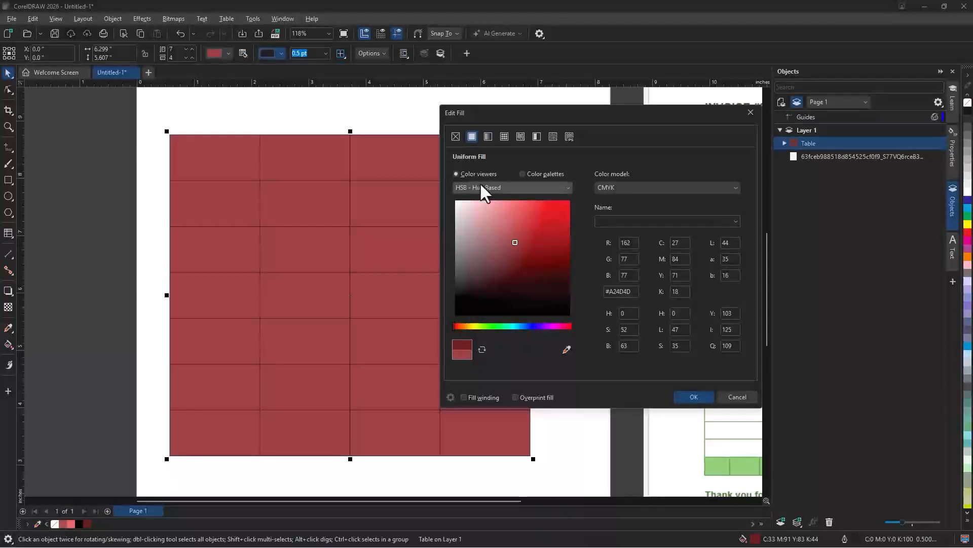
Step: Try a fountain fill on the table and compare the different gradient types, ending with the conical one
left_click(487, 136)
left_click_drag(497, 229, 529, 248)
left_click(627, 188)
left_click(643, 187)
left_click(658, 188)
left_click(641, 187)
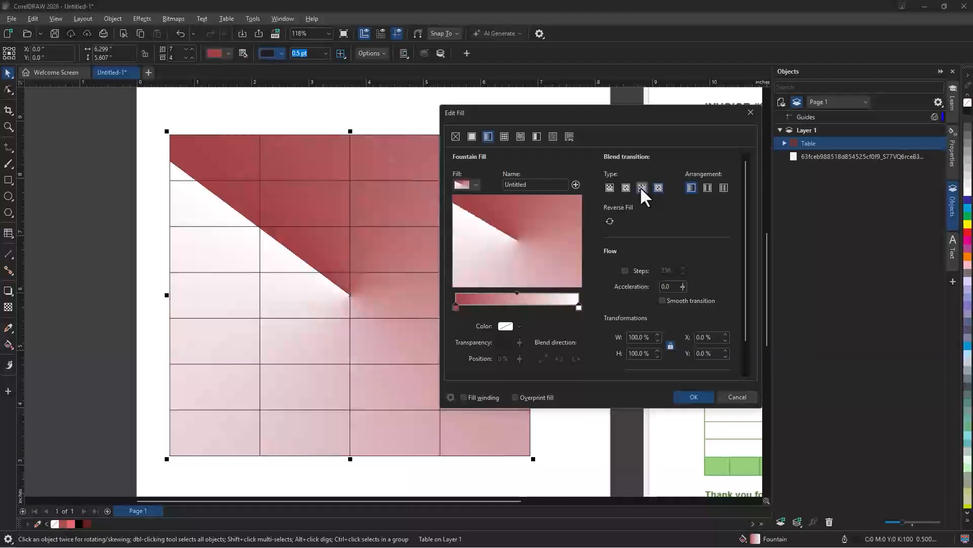
Step: Try the yellow circle vector pattern on the table, and apply the Brushed Steel bitmap pattern fill
left_click(505, 136)
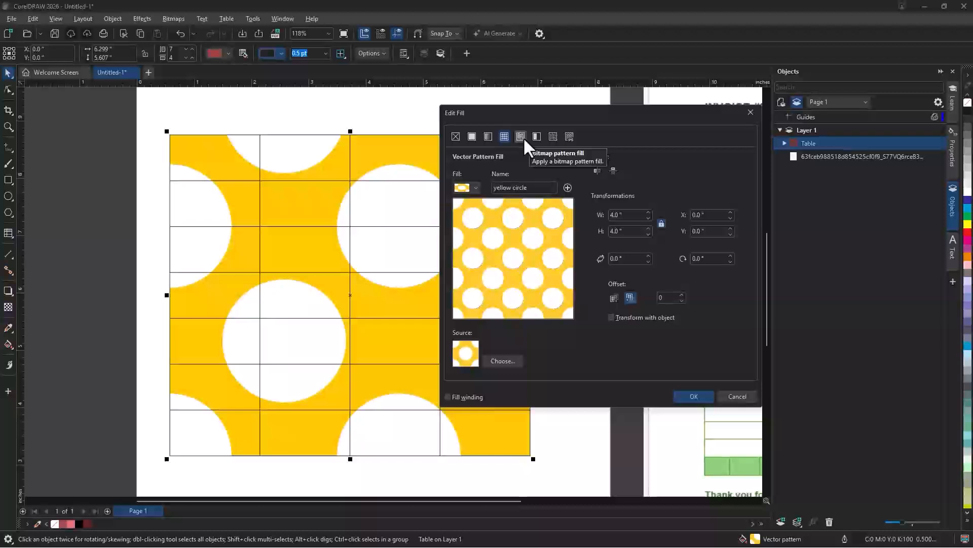
left_click(520, 137)
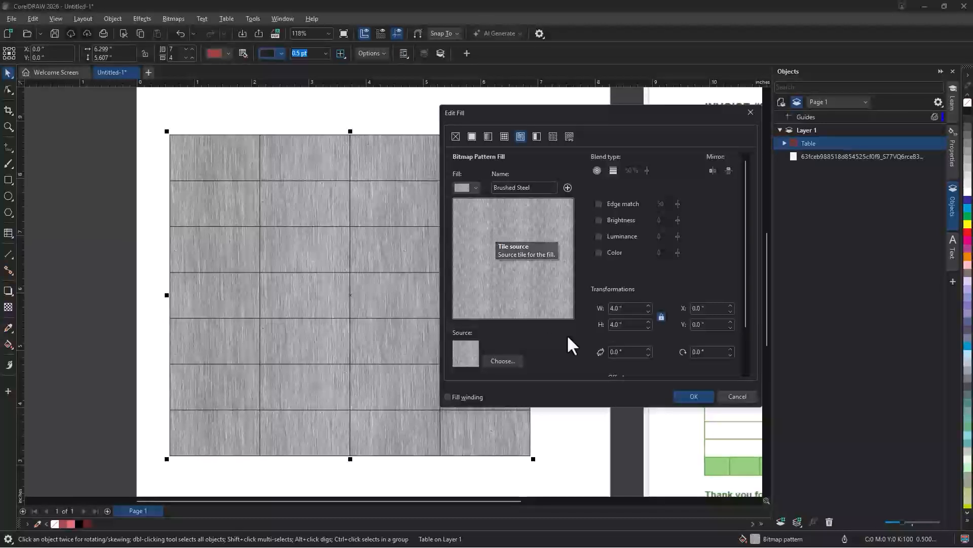
left_click(702, 395)
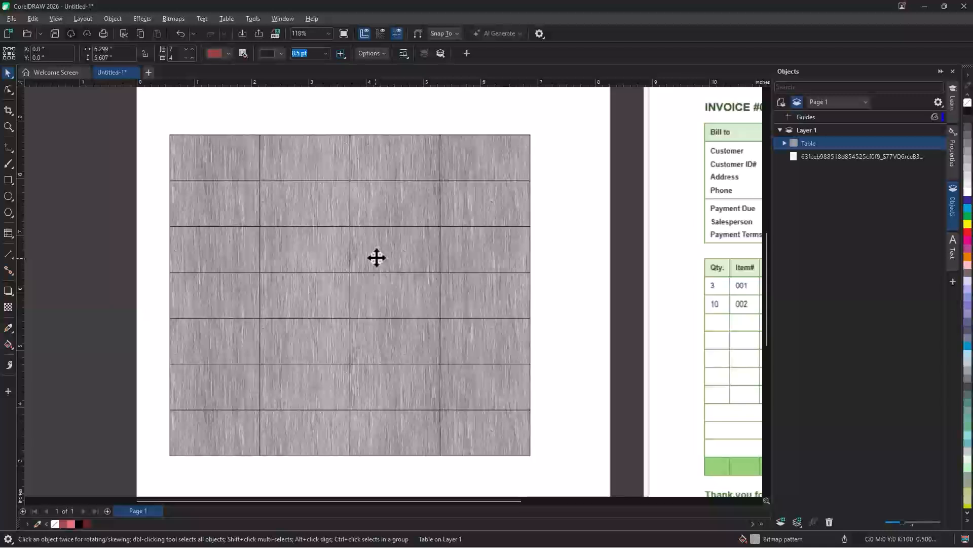
Step: Undo the last two table fill changes and fill the table with light purple, C33 M31 Y0 K0
key("ctrl+z")
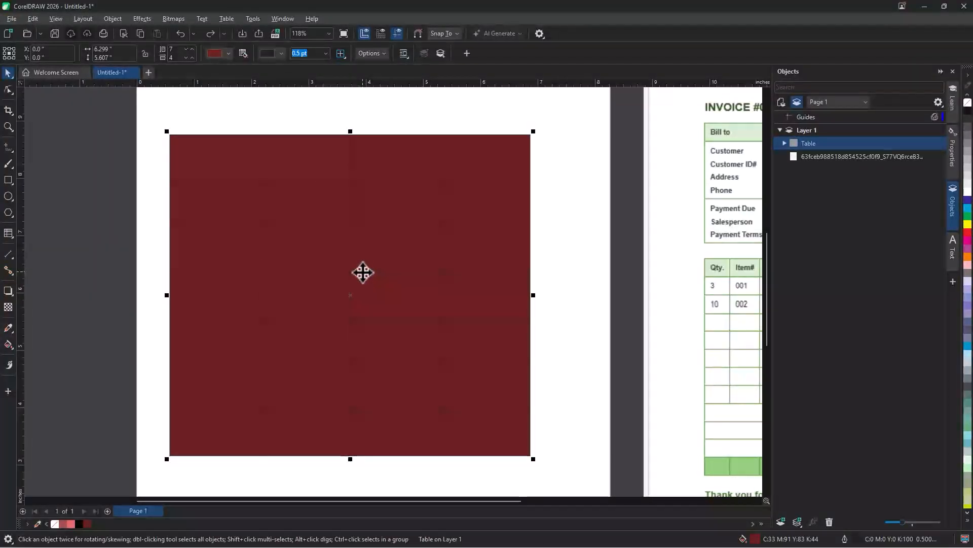
key("ctrl+z")
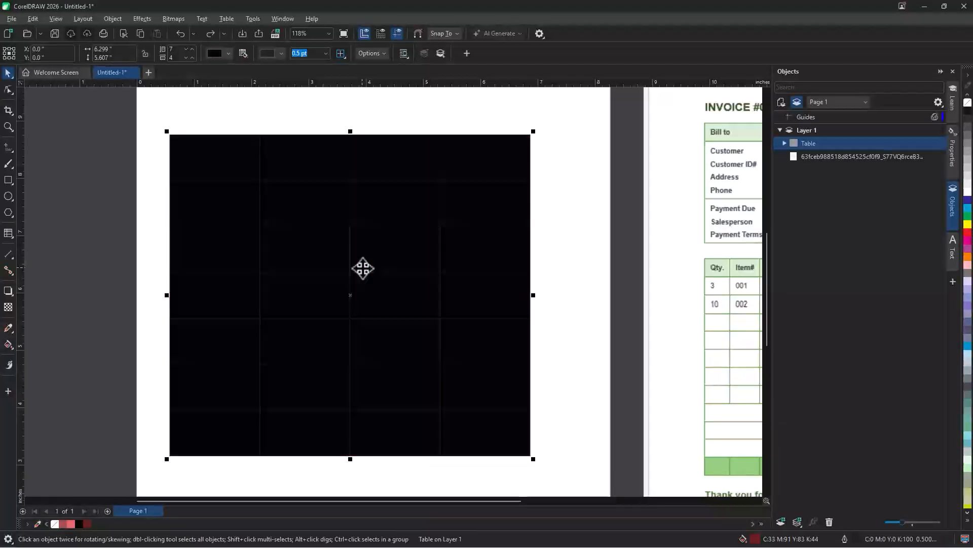
left_click(221, 54)
left_click(227, 111)
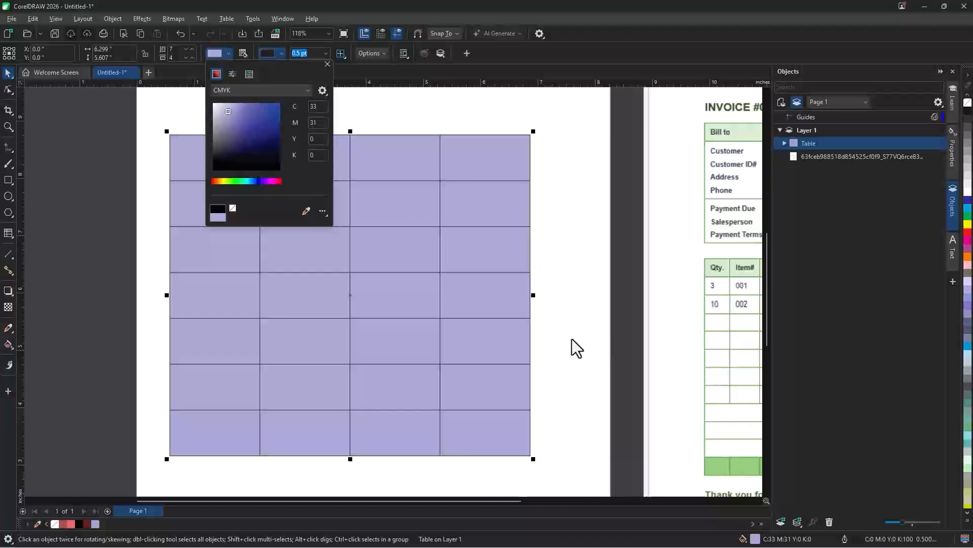
left_click(574, 338)
Step: Select the table's entire first row and fill it with light green, C34 M0 Y40 K0
key("h")
left_click_drag(314, 276, 315, 286)
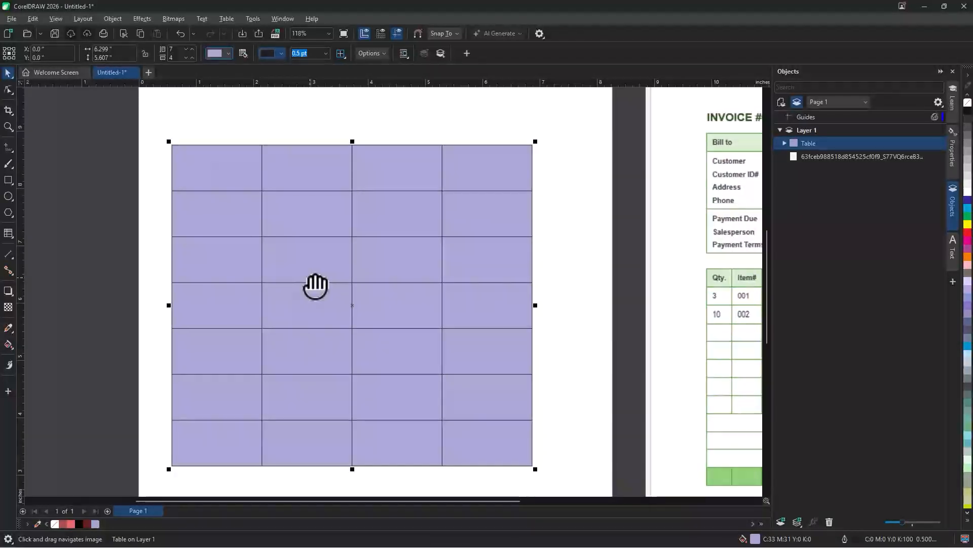
left_click(228, 174)
left_click(228, 175)
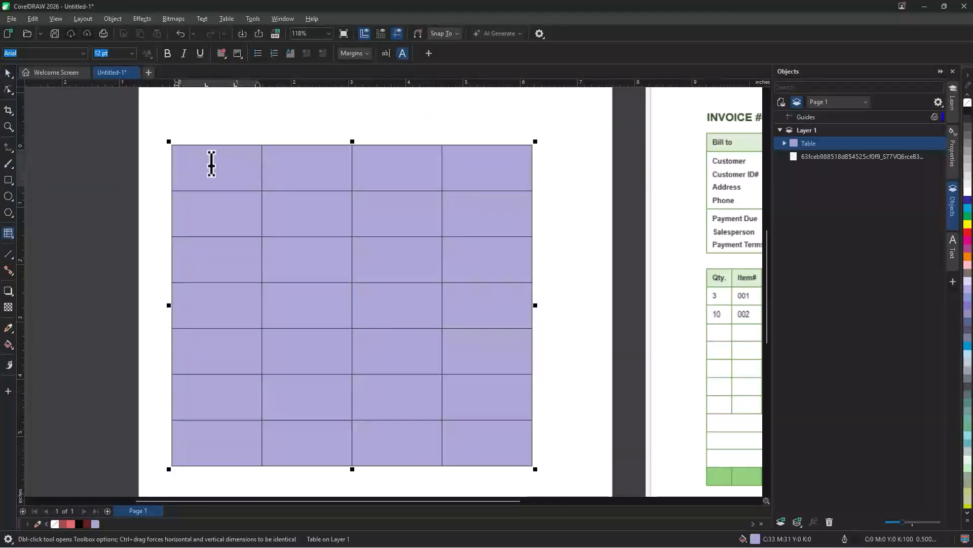
left_click_drag(274, 163, 463, 167)
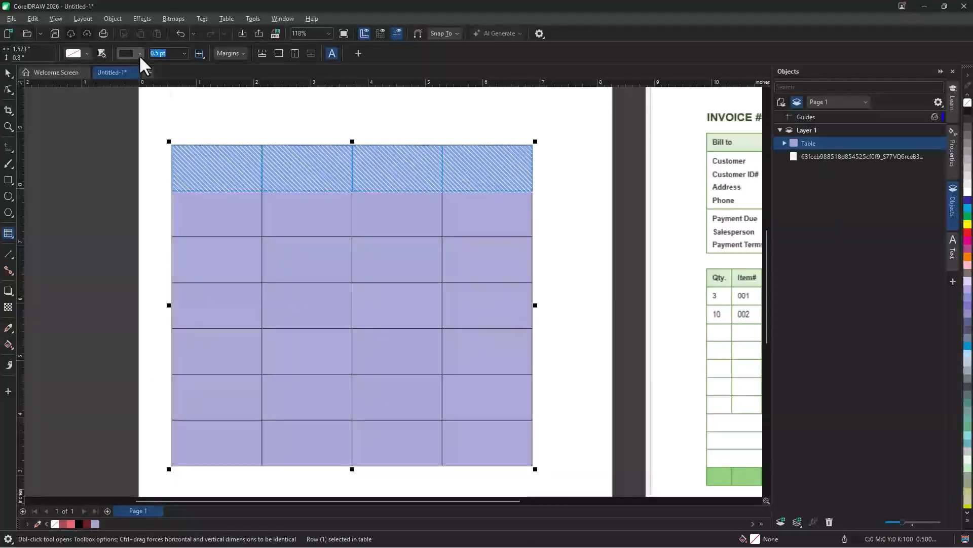
left_click(85, 53)
left_click(94, 181)
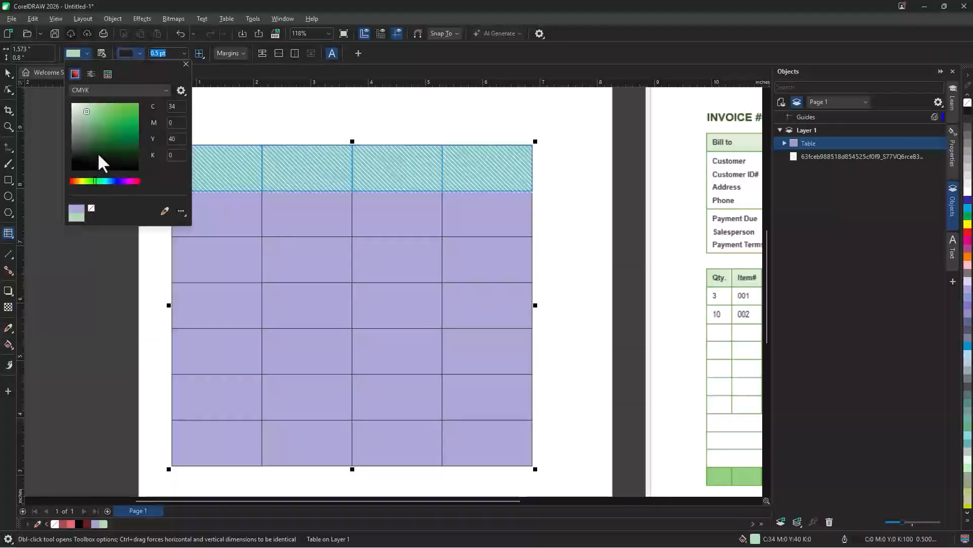
left_click(327, 175)
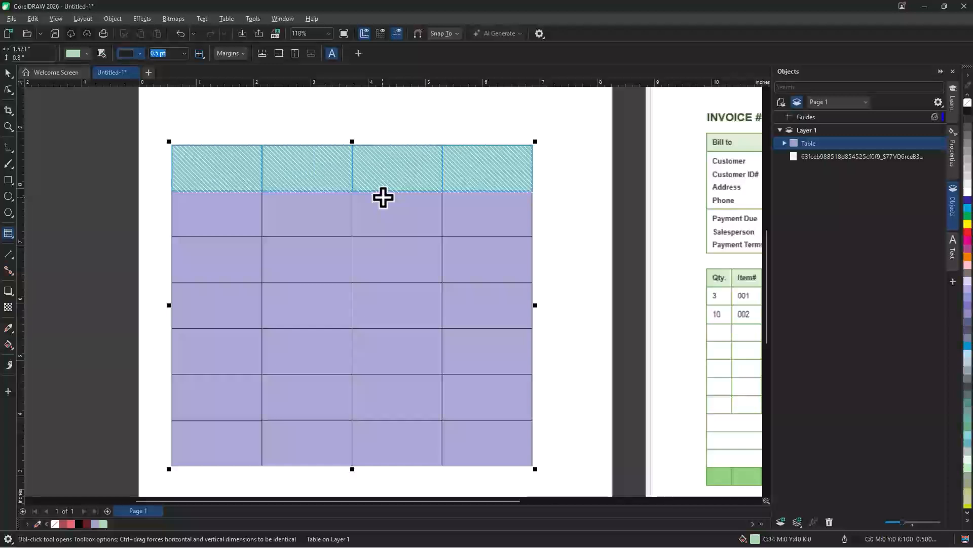
Step: Try a darker purple fill, C71 M67 Y24 K6, on the third column's cells in rows 3 and 4
left_click(406, 248)
left_click_drag(407, 260, 409, 300)
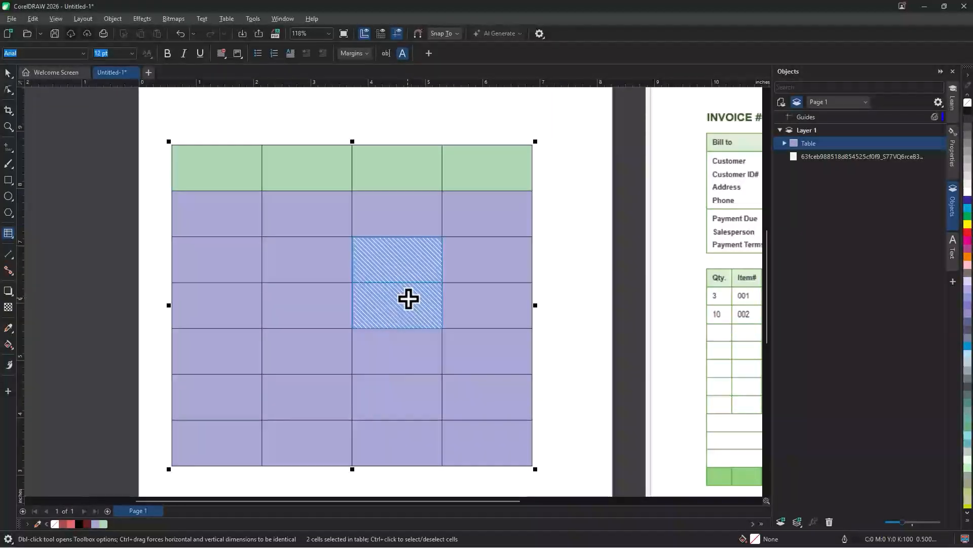
left_click(80, 50)
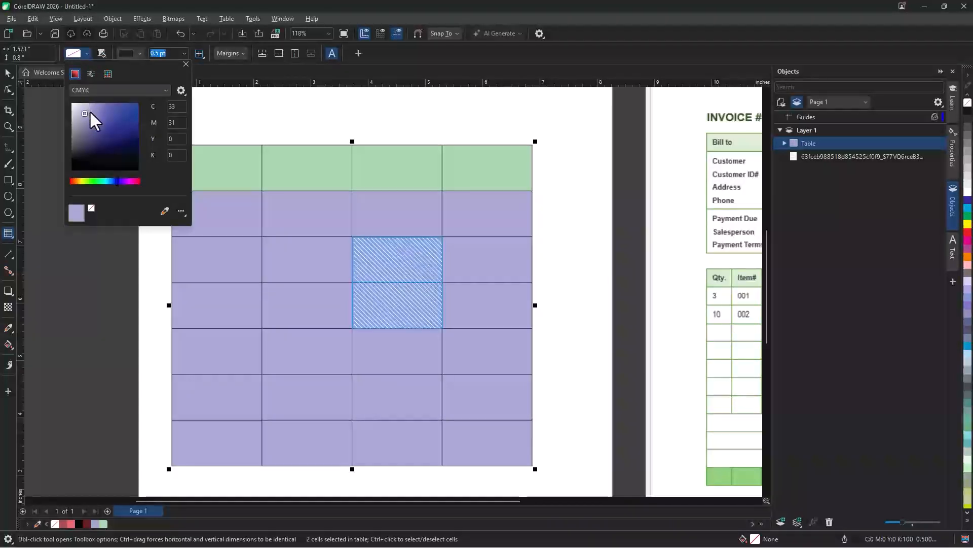
left_click(89, 133)
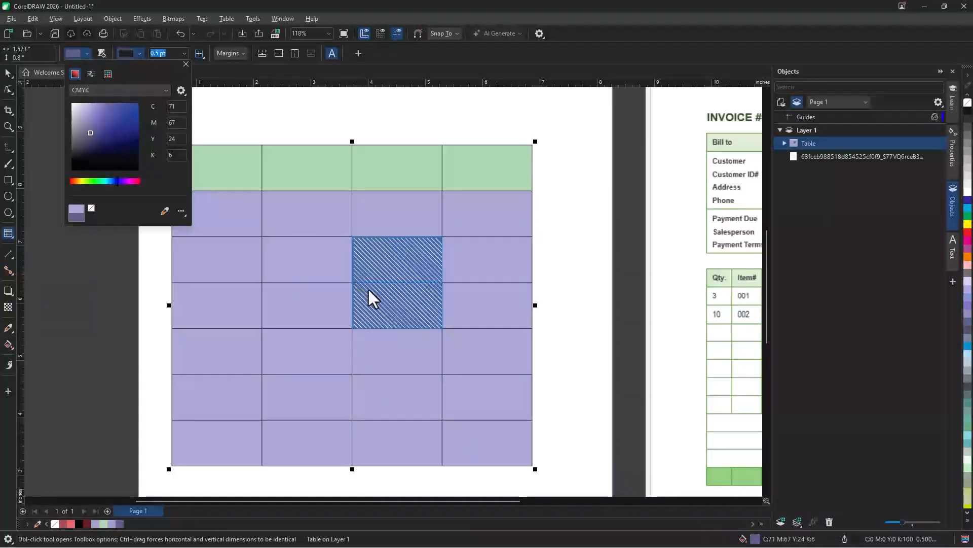
left_click(411, 296)
left_click(569, 330)
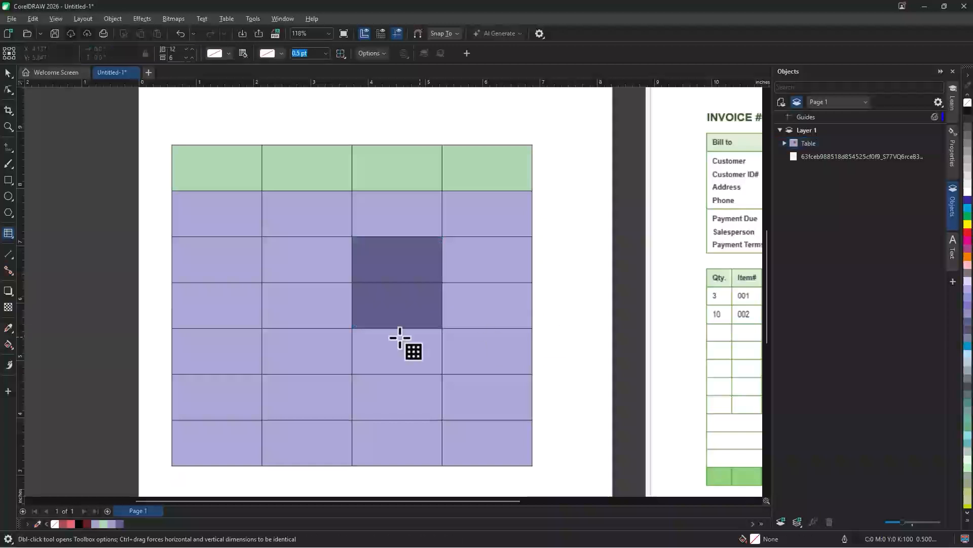
Step: Select the table's entire first column and fill it with dark green, C92 M29 Y100 K22
left_click(319, 335)
mouse_move(244, 185)
left_mouse_down()
mouse_move(232, 244)
mouse_move(237, 446)
left_mouse_up()
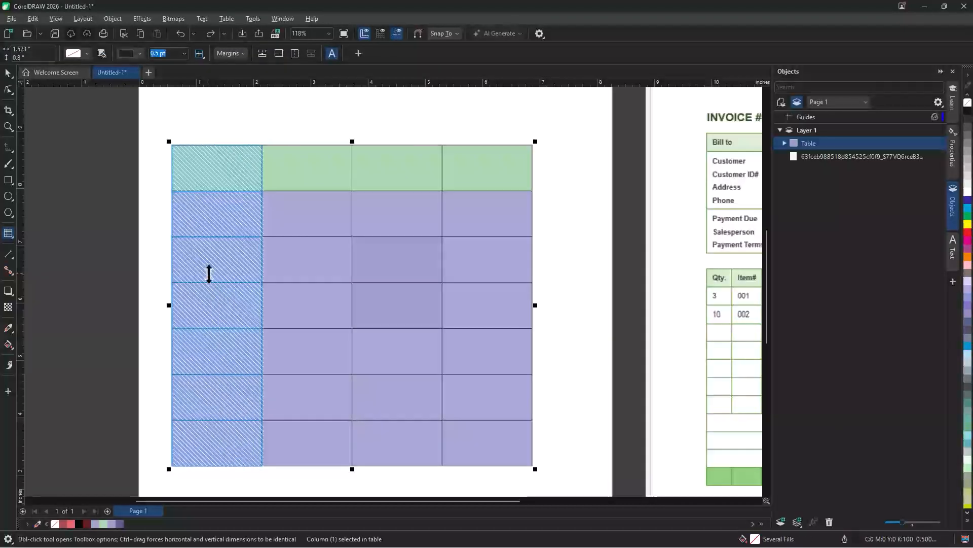
left_click(87, 53)
left_click_drag(103, 123, 127, 138)
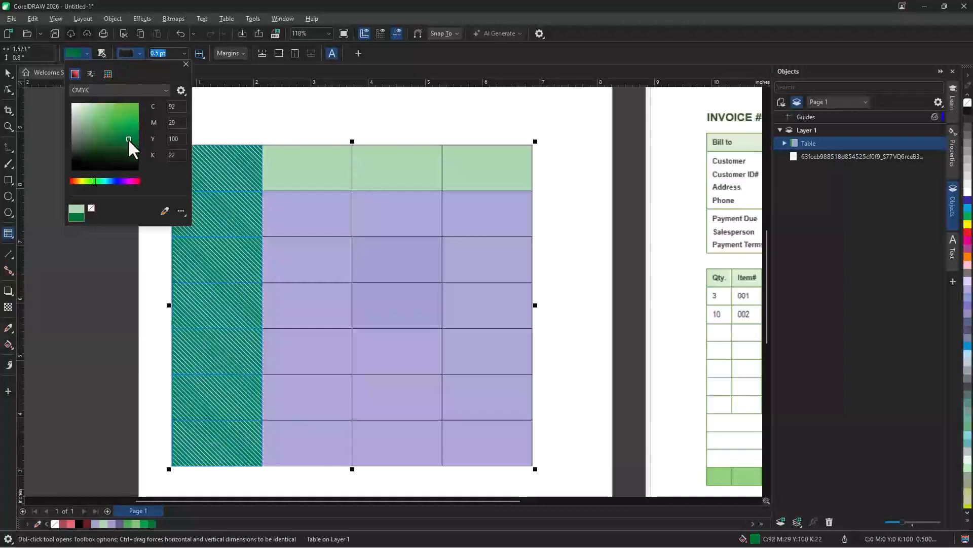
Step: Leave cell editing and move the whole table slightly right and up on the page
left_click(5, 72)
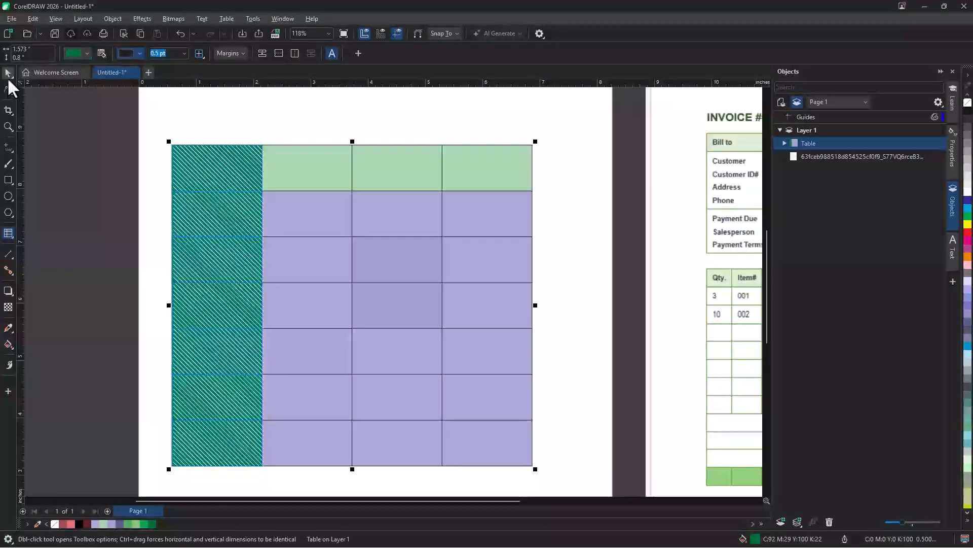
left_click(7, 76)
left_click(282, 141)
left_click_drag(334, 217, 343, 217)
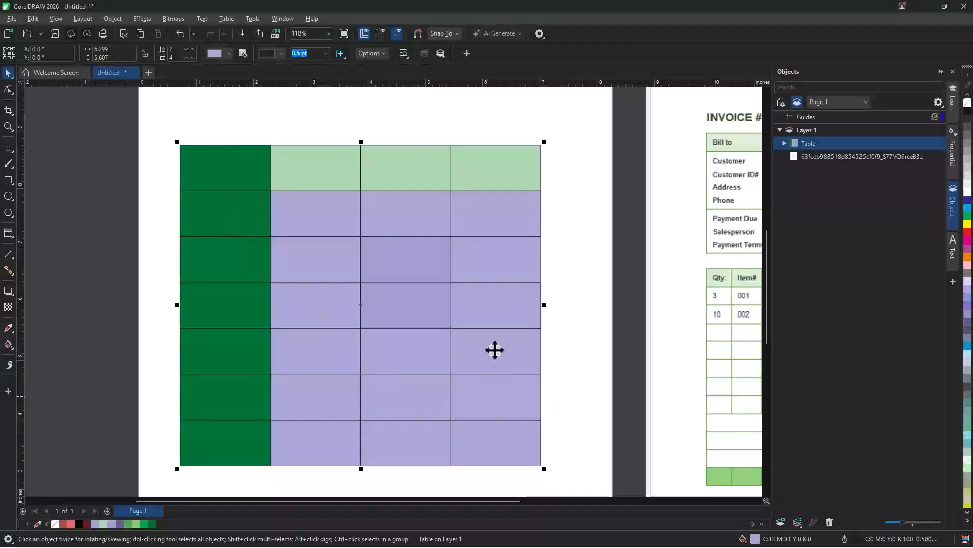
left_click(215, 178)
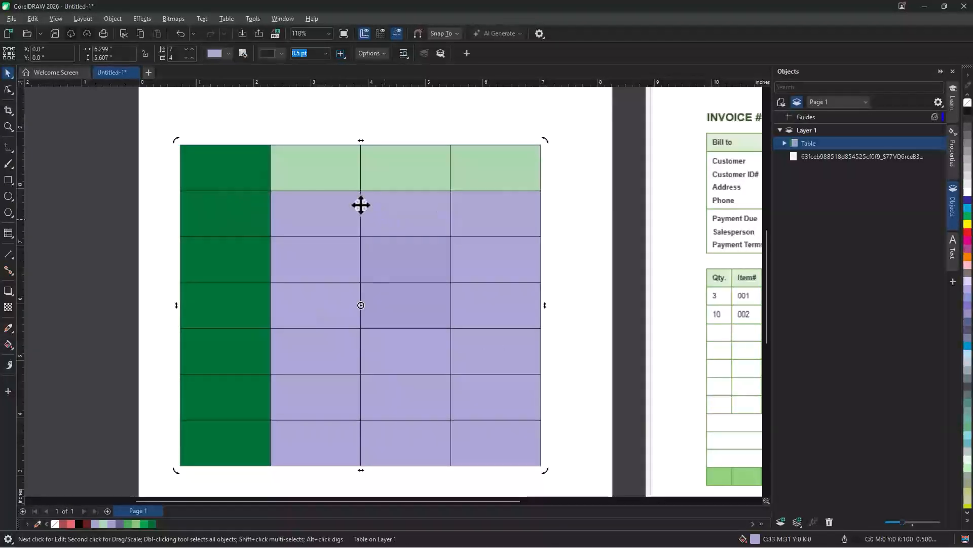
left_click(343, 283)
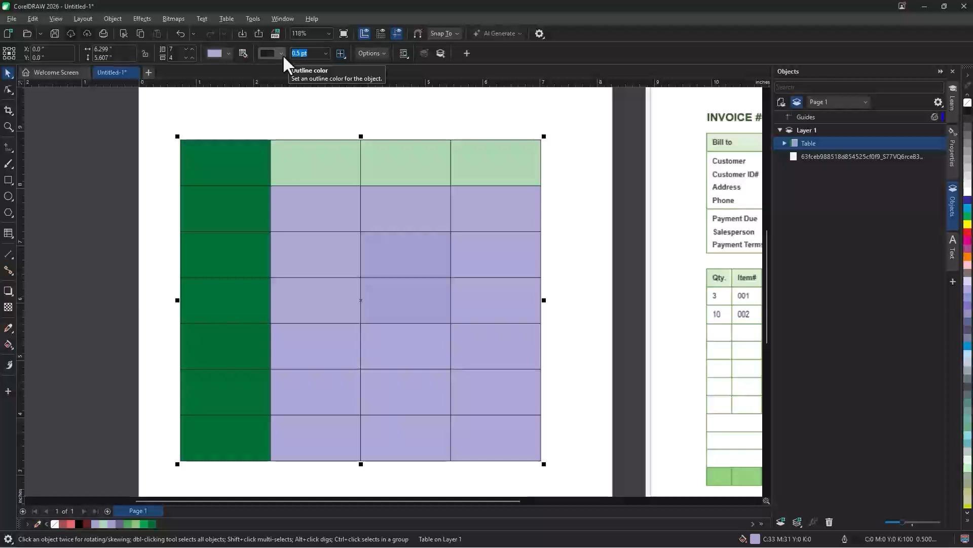
Step: Choose all of the table's borders and set their width to 1.5 pt
left_click(325, 53)
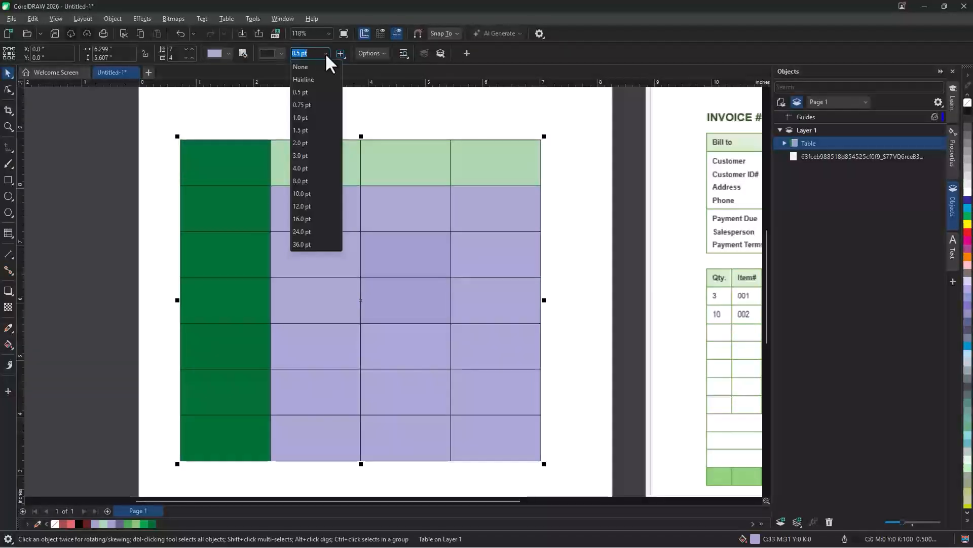
left_click(326, 53)
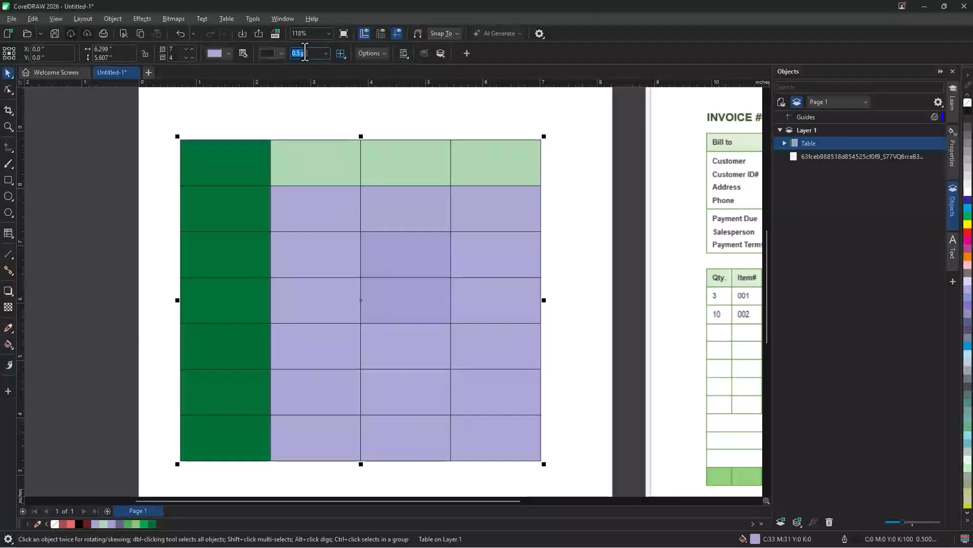
left_click(344, 59)
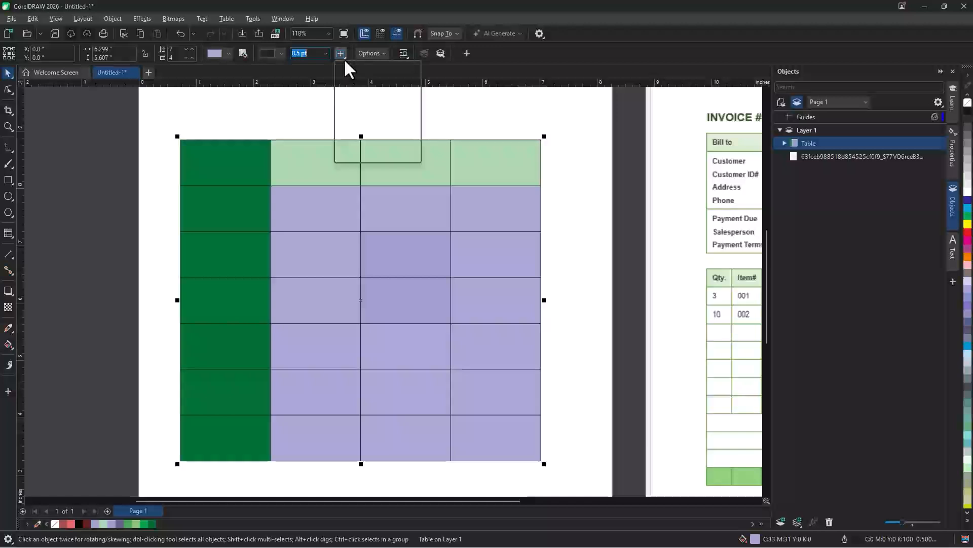
left_click(355, 68)
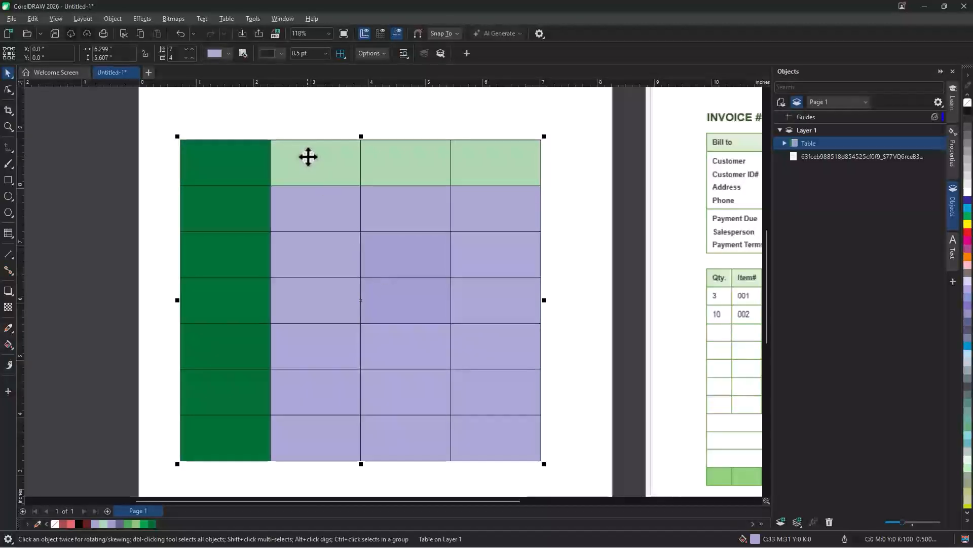
left_click(326, 53)
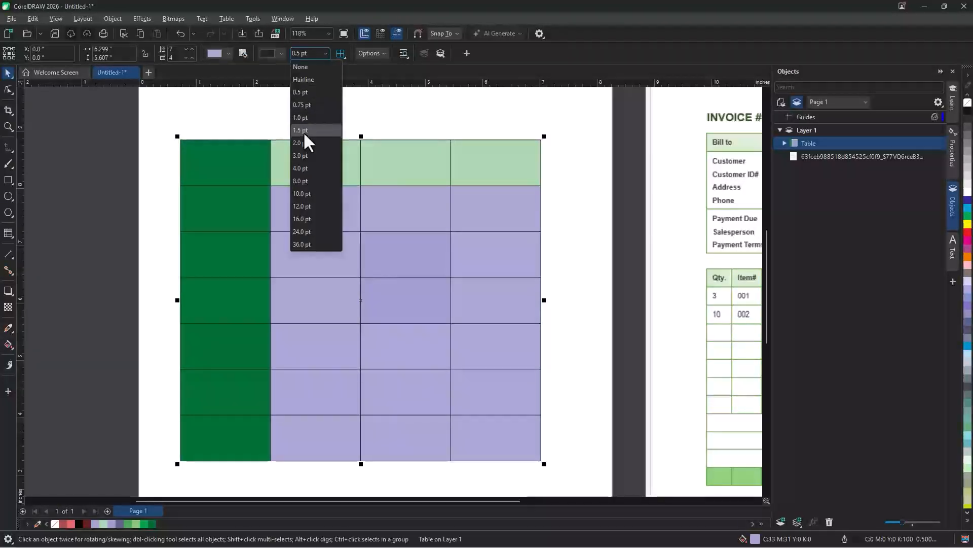
left_click(303, 131)
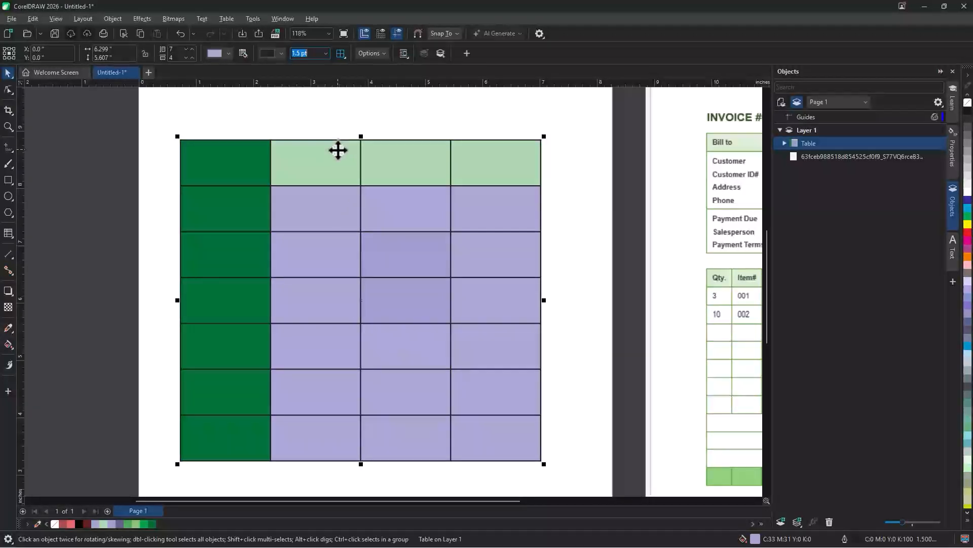
Step: Choose only the table's outside borders and set their width to 4 pt
left_click(340, 53)
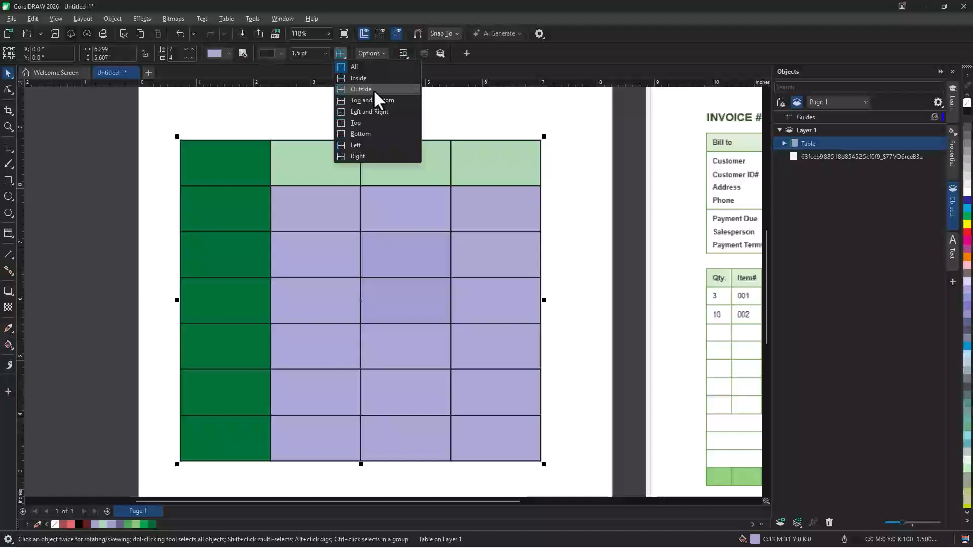
left_click(373, 89)
left_click(326, 53)
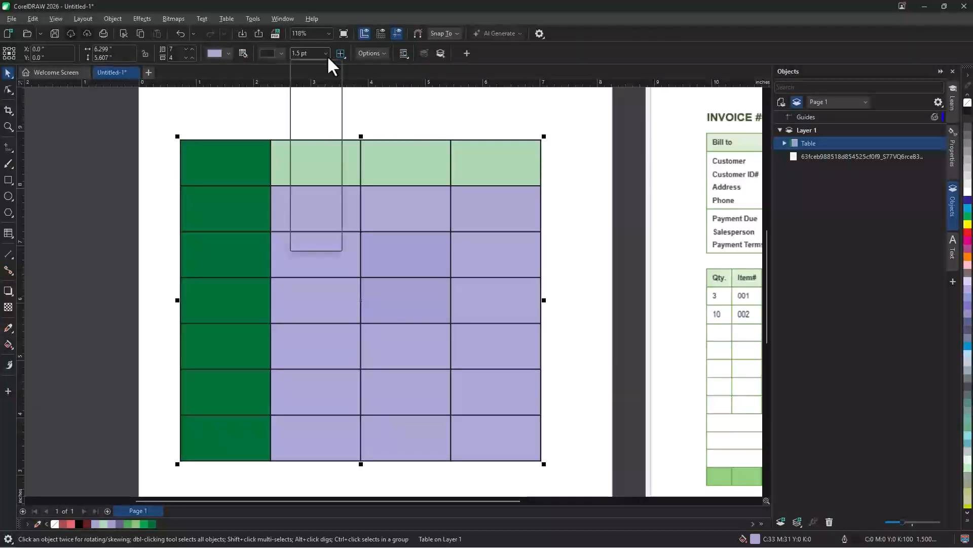
left_click(314, 143)
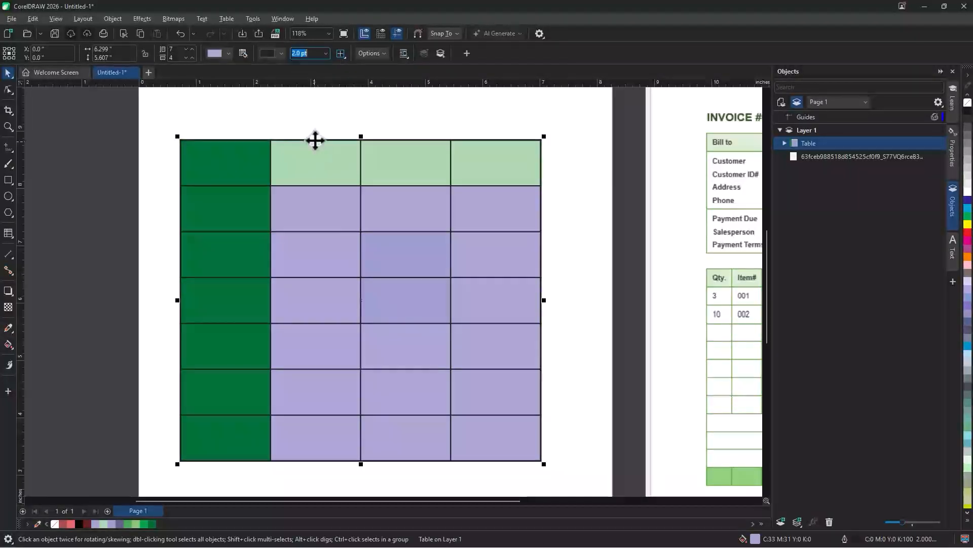
left_click(326, 53)
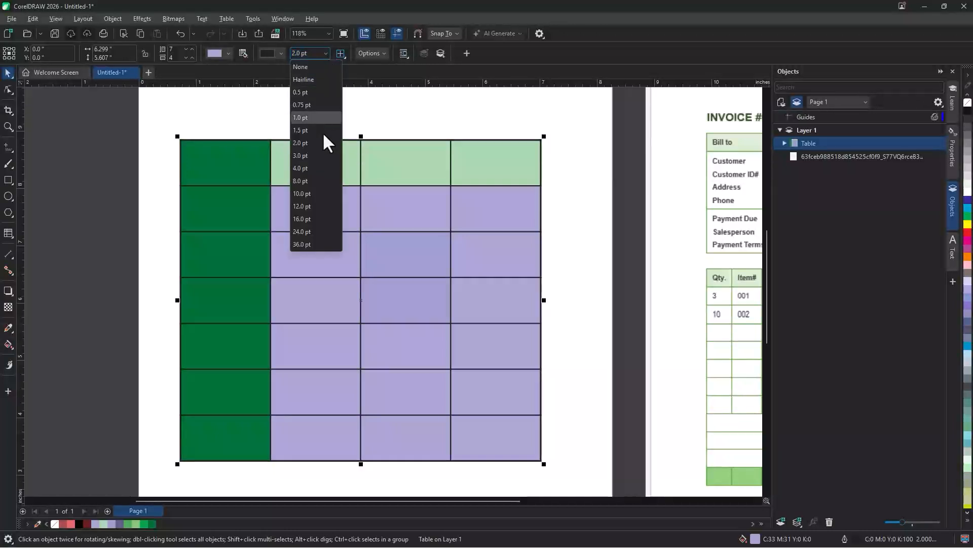
left_click(318, 171)
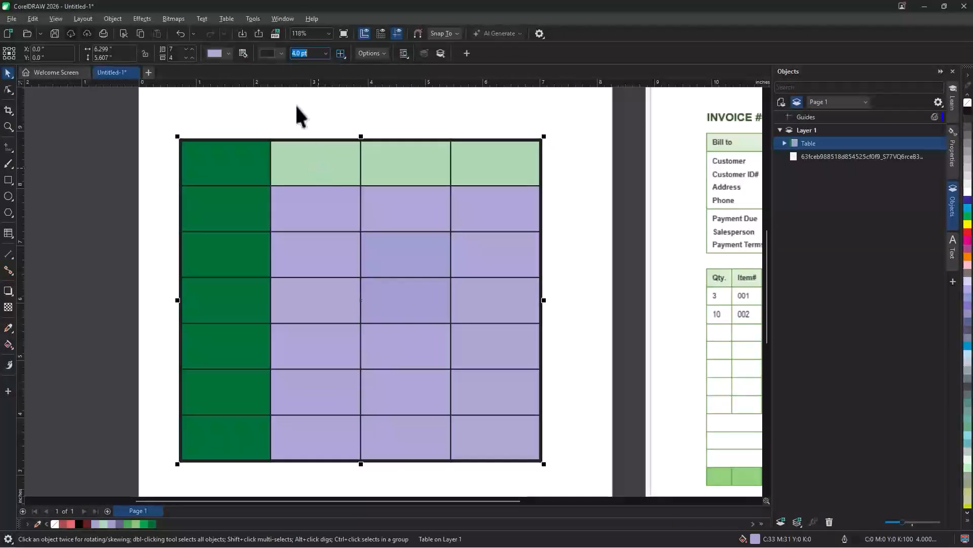
Step: Change the color of the table's outside borders to purple, C45 M53 Y0 K0
left_click(281, 54)
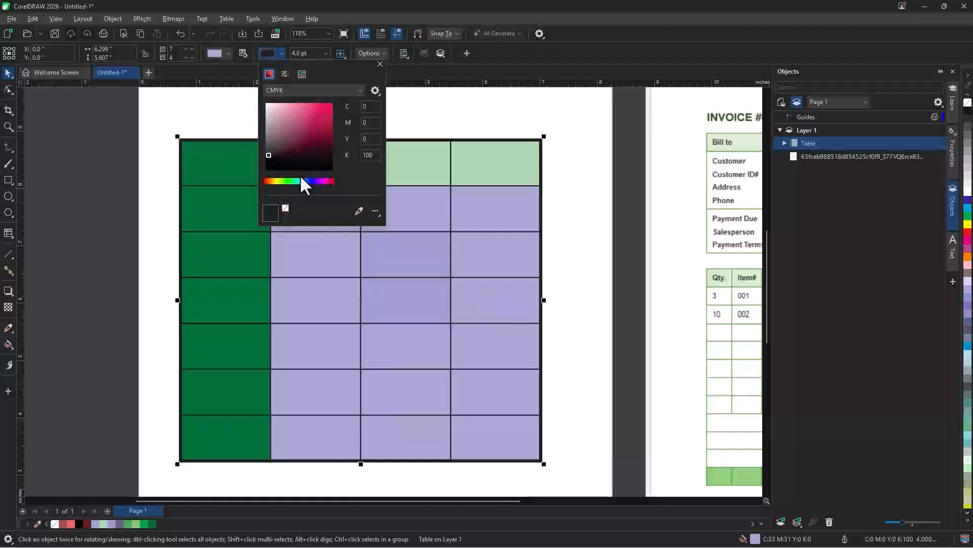
left_click(312, 181)
left_click_drag(325, 120, 325, 138)
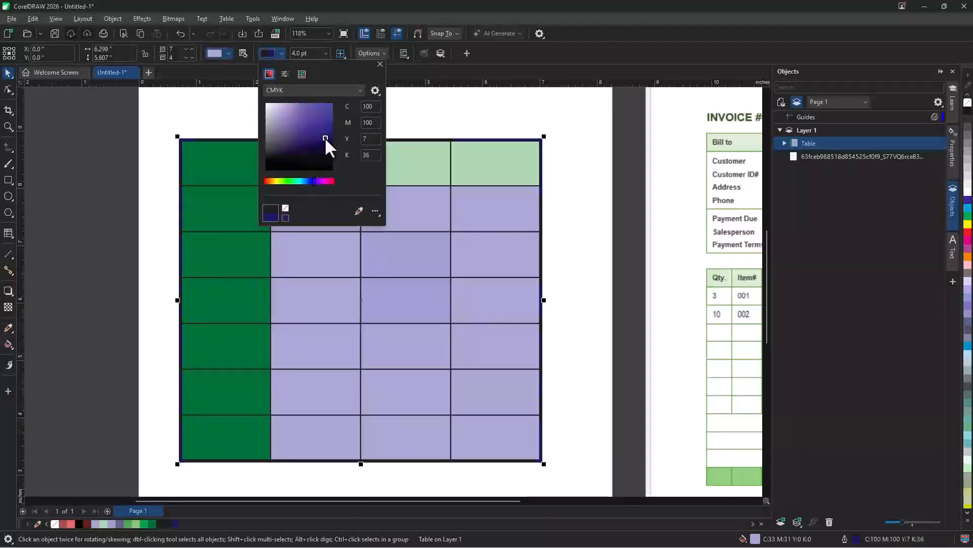
left_click(292, 115)
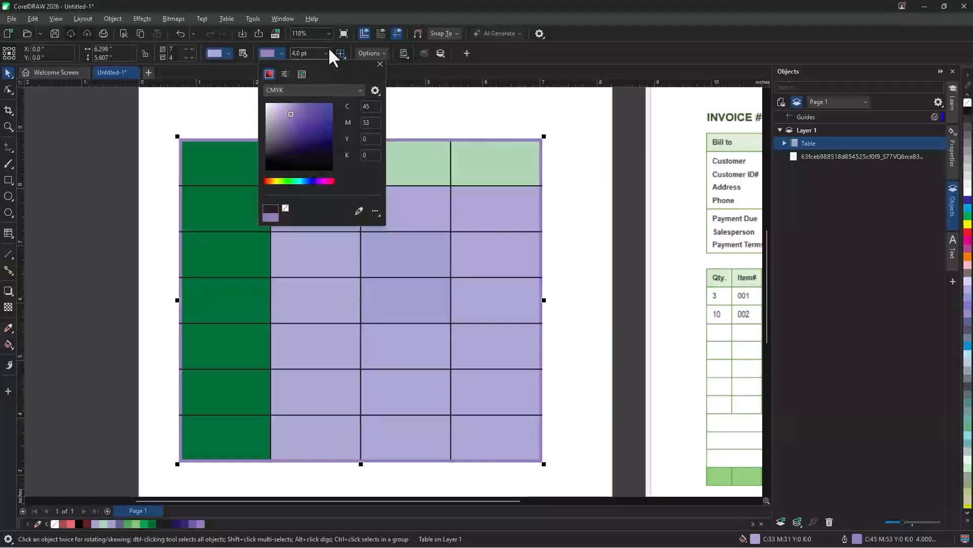
left_click(344, 46)
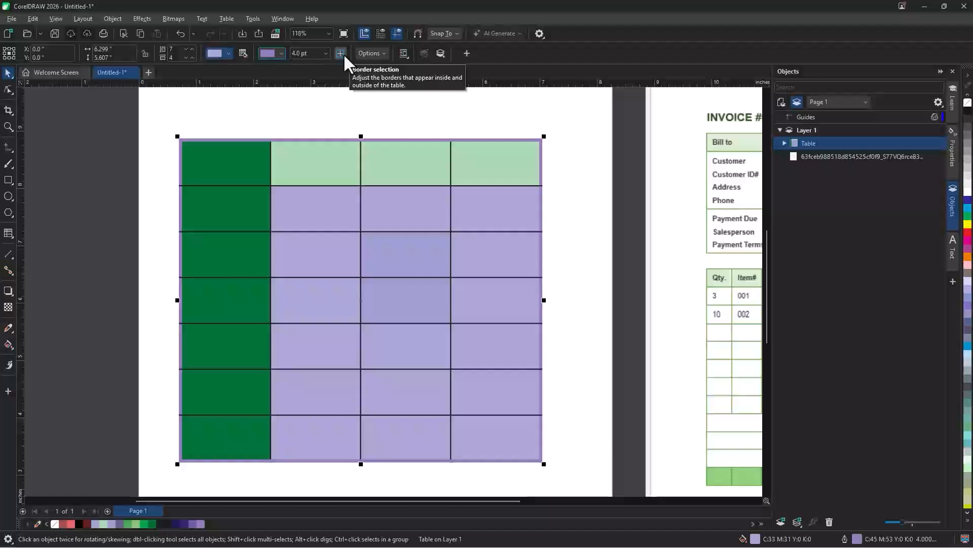
Step: Select the table's second and third rows and remove the color of their inside borders
left_click(261, 213)
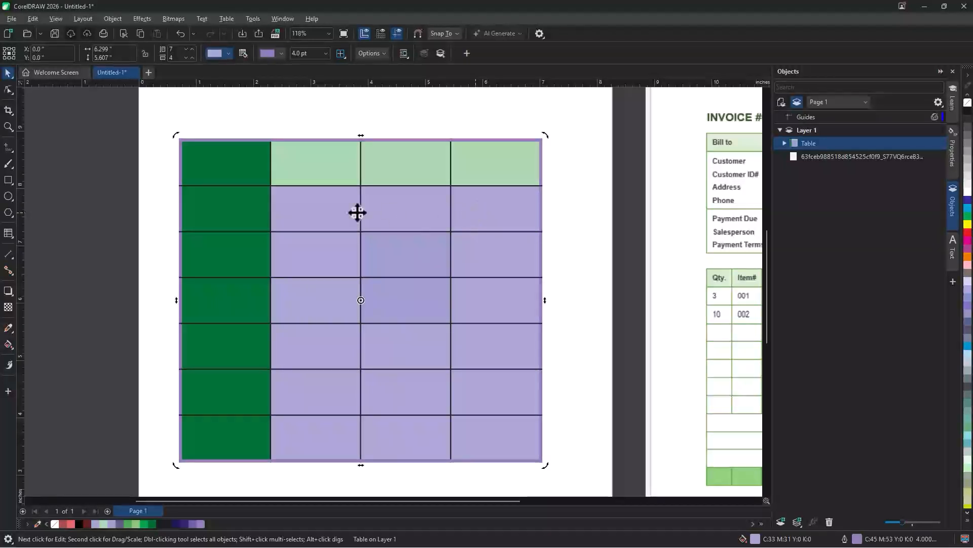
left_click(251, 212)
left_click_drag(251, 212, 474, 245)
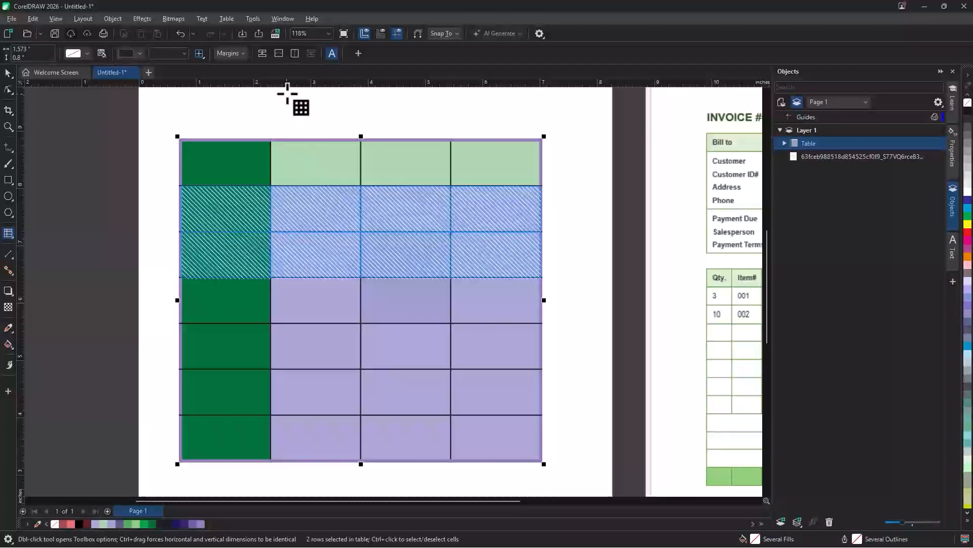
left_click(201, 55)
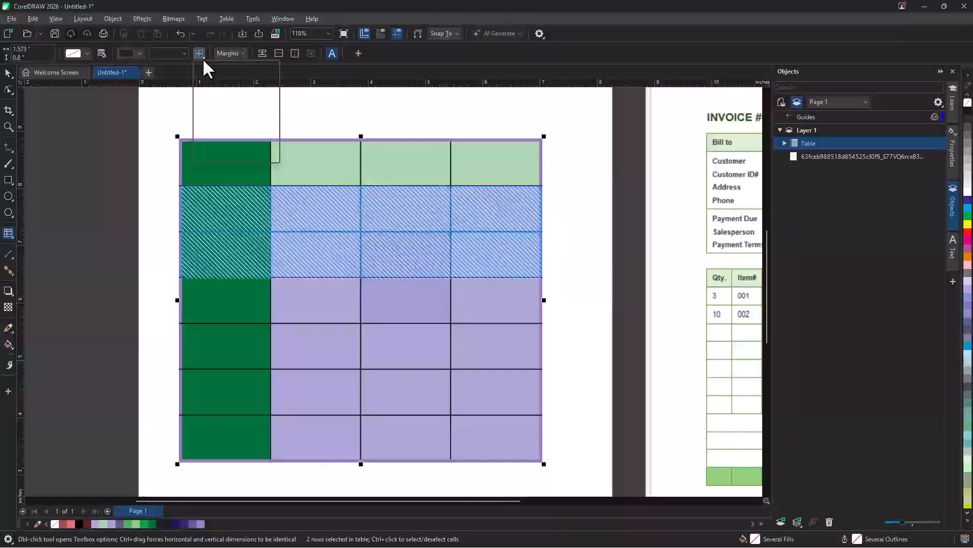
left_click(209, 74)
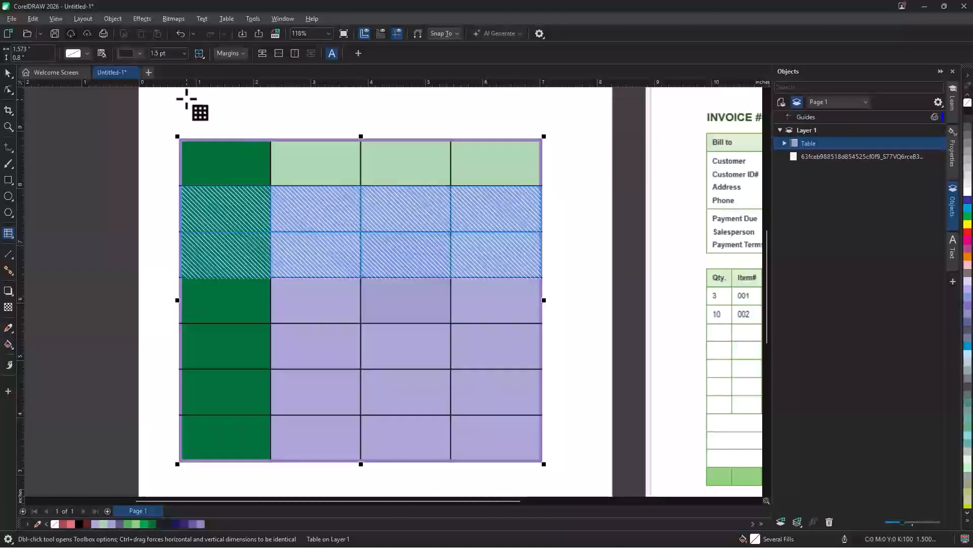
left_click(139, 54)
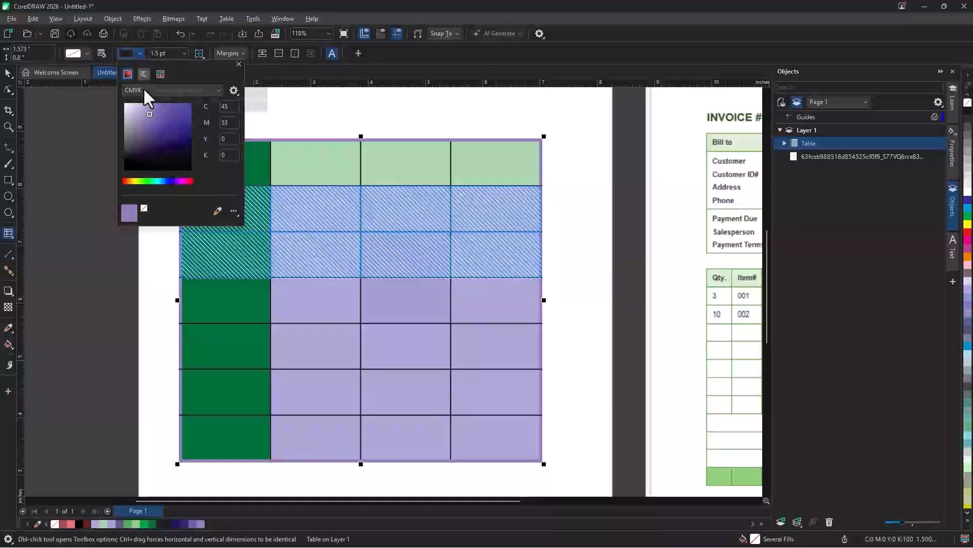
left_click(144, 207)
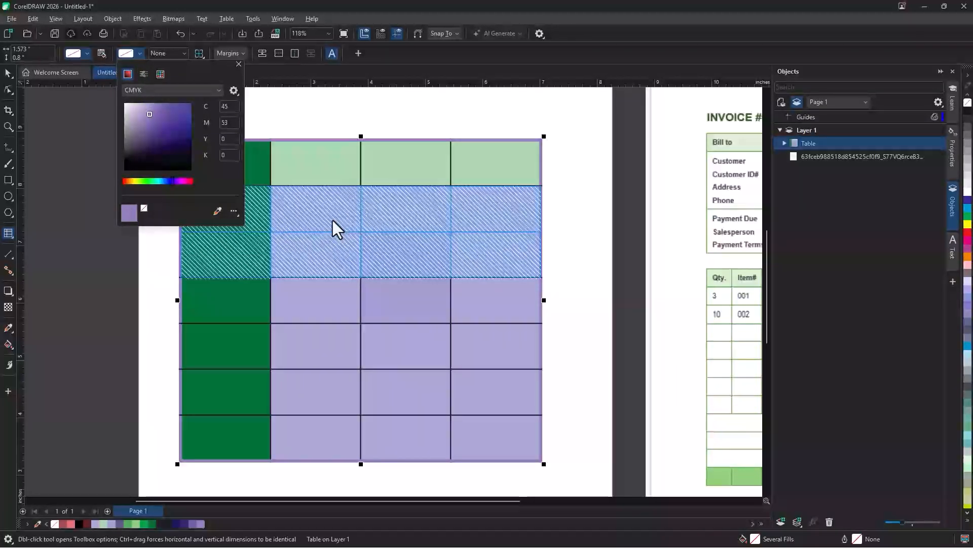
left_click(8, 73)
left_click(75, 178)
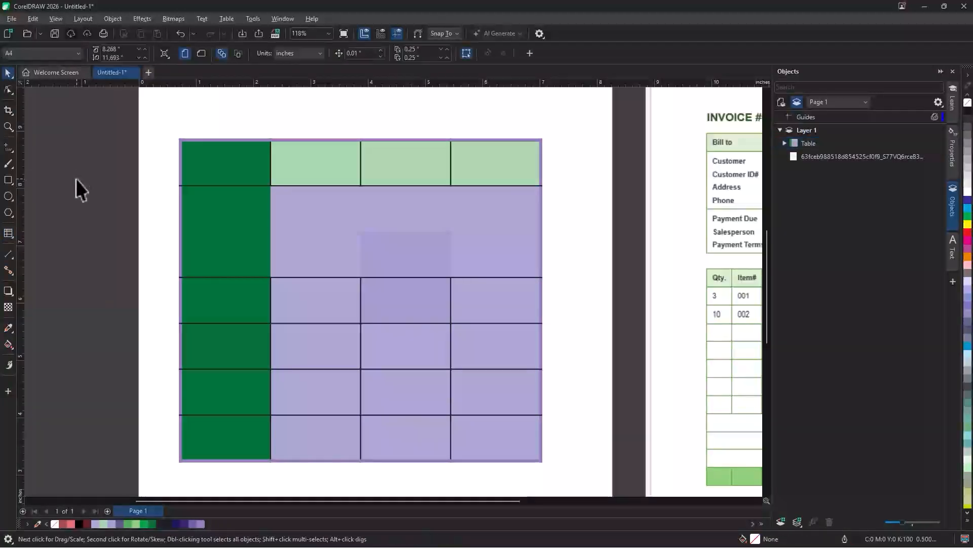
scroll(293, 231, "up", 2)
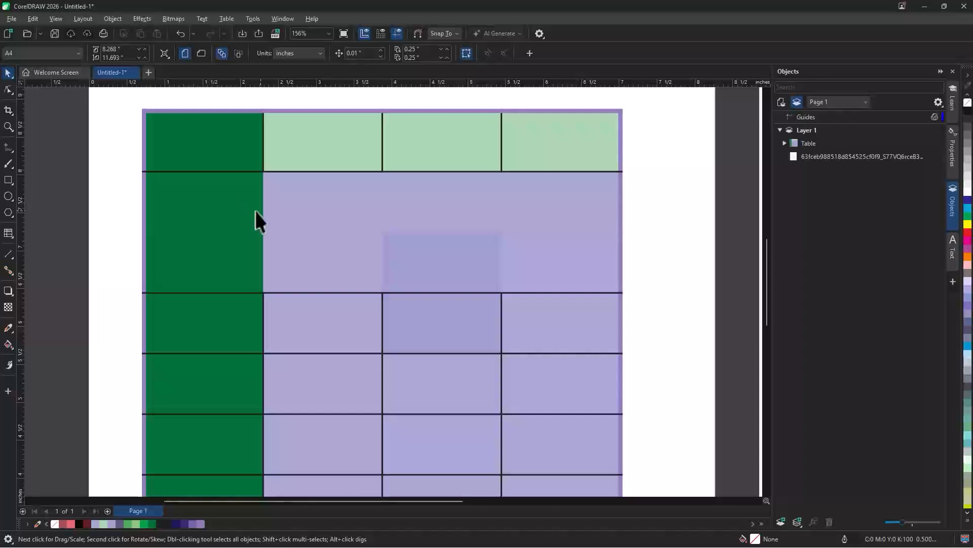
scroll(344, 253, "down", 2)
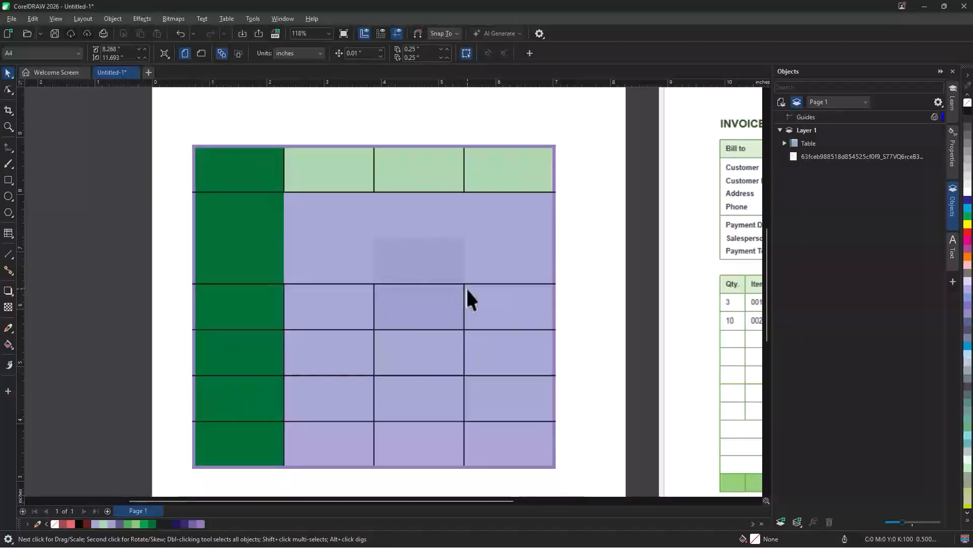
Step: Enter the sample text CVXCV and XCVXCVXC in the second column's borderless cells, one above the other
double_click(322, 207)
type("CV    xcv")
key("Return")
key("Return")
key("Return")
key("Return")
type("xcvxcvxc")
Step: Enter the sample text XCVXCV and CVVCXV in the third column's borderless cells
left_click(414, 208)
type("xcvxcv")
key("Return")
key("Return")
key("Return")
key("Return")
type("cvvcxv")
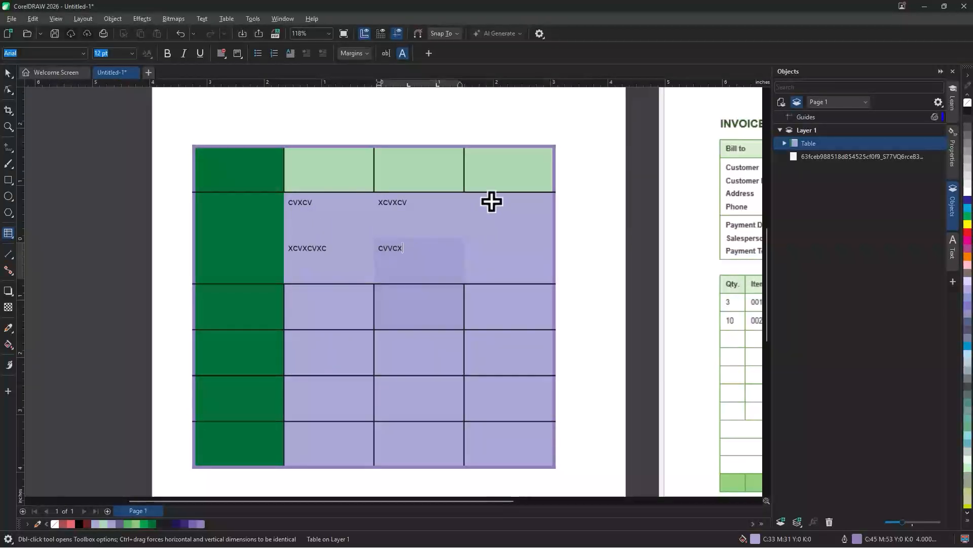
Step: Enter the sample text XCVXC in both of the fourth column's borderless cells and compare the layout with the reference invoice
left_click(492, 213)
type("xcv")
scroll(246, 309, "down", 1)
scroll(697, 281, "up", 1)
left_click_drag(545, 266, 383, 273)
scroll(532, 208, "up", 2)
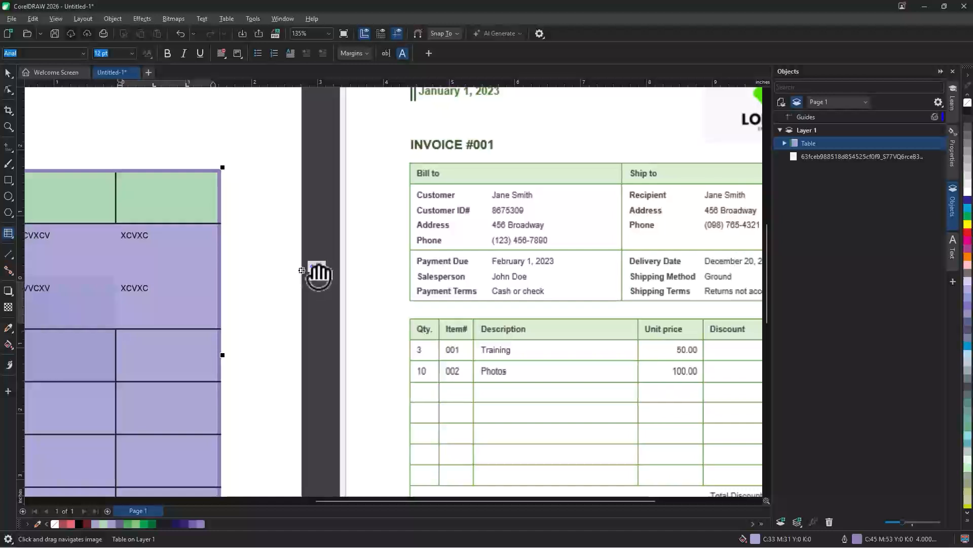
left_click_drag(304, 278, 541, 257)
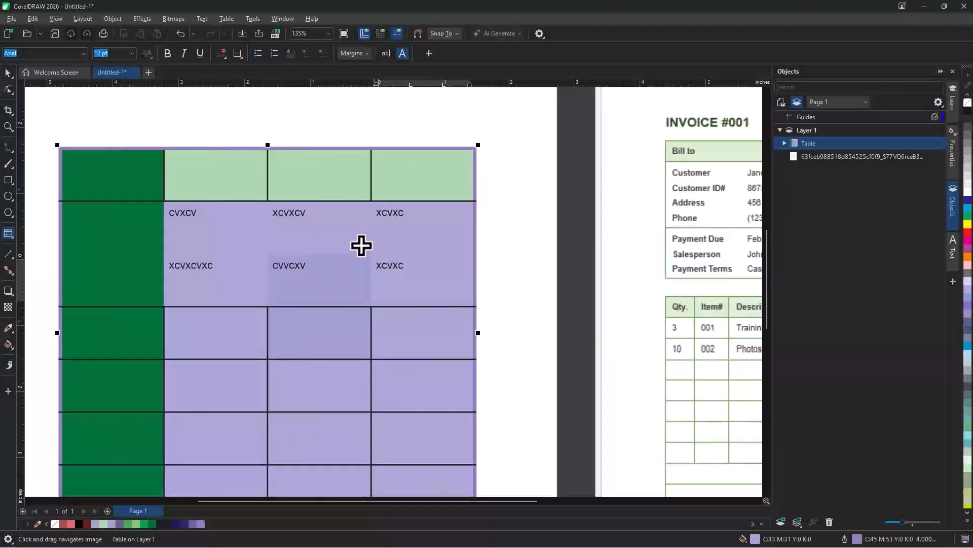
Step: Undo all the sample text and the removal of the inside borders in rows 2 and 3
key("ctrl+z")
key("ctrl+z")
key("ctrl+z")
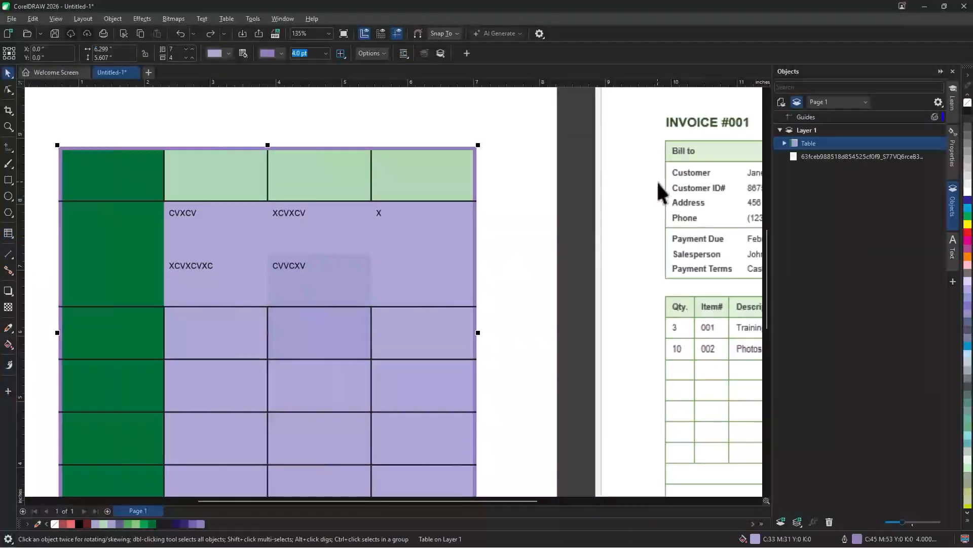
key("ctrl+z")
key("ctrl+z")
key("ctrl+z")
key("ctrl+z")
key("ctrl+z")
key("ctrl+z")
key("ctrl+z")
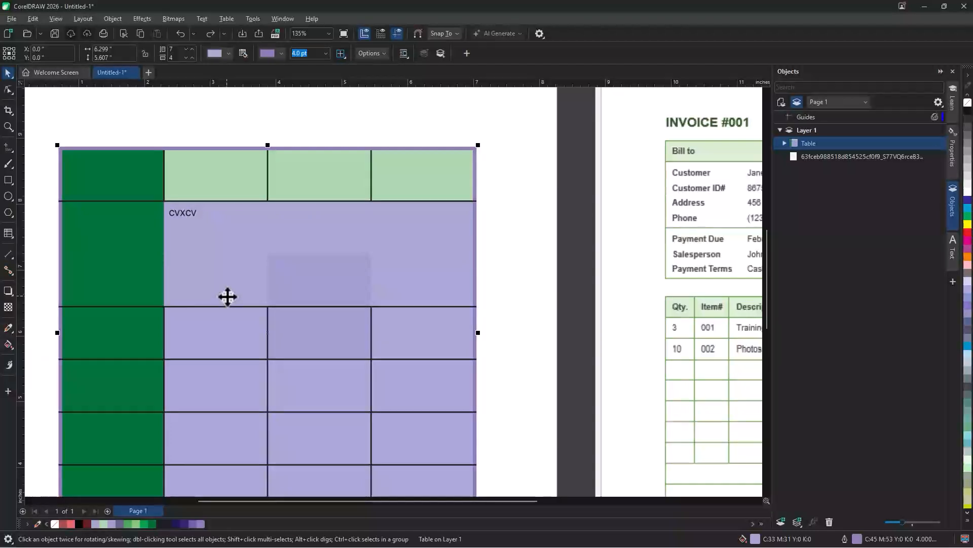
left_click_drag(248, 282, 336, 254)
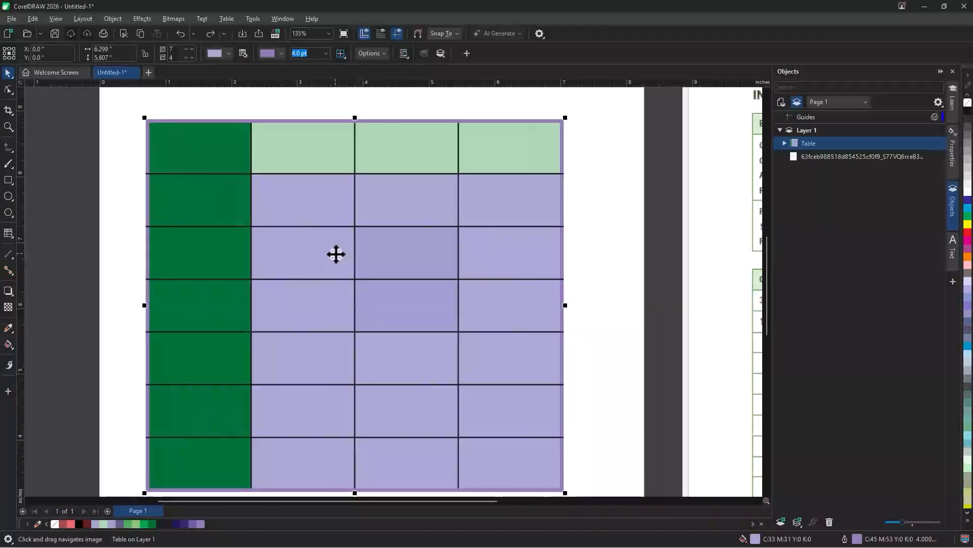
left_click(375, 54)
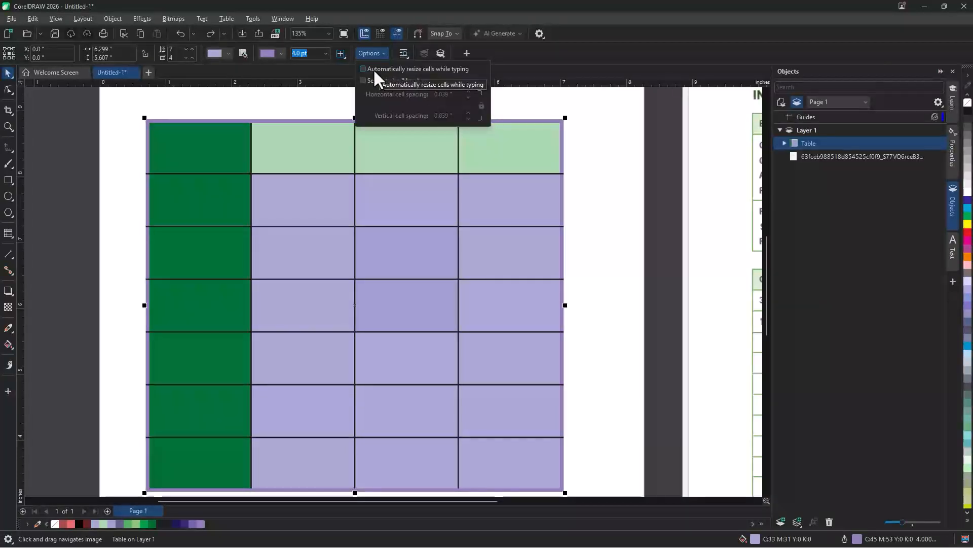
left_click(218, 153)
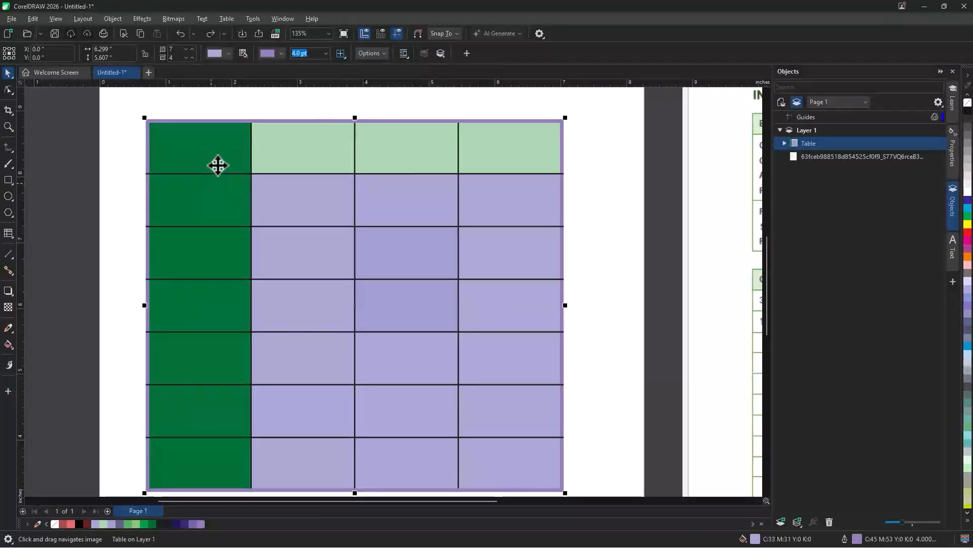
Step: Enter the headings Sr.No, Name, Qty and Price in the four cells of the table's first row
double_click(217, 153)
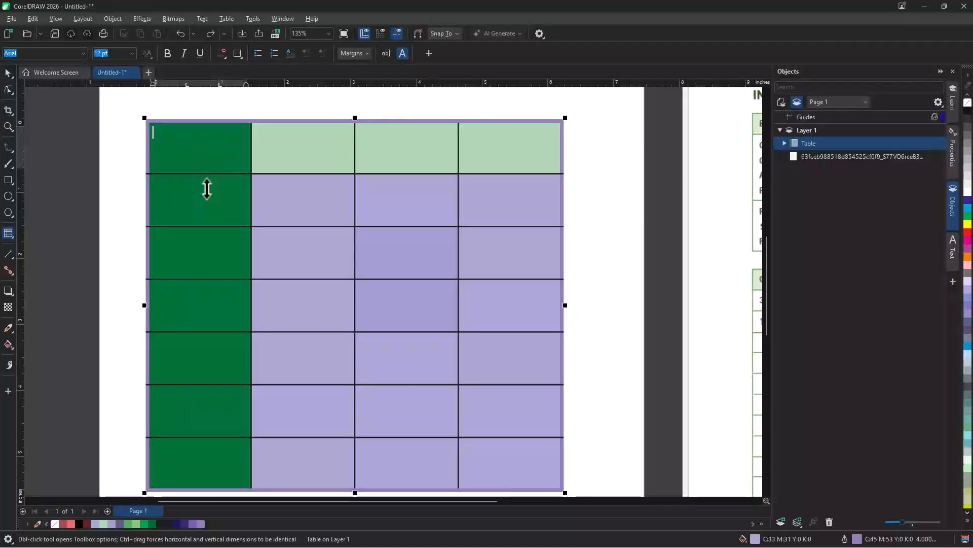
type("Sr.No")
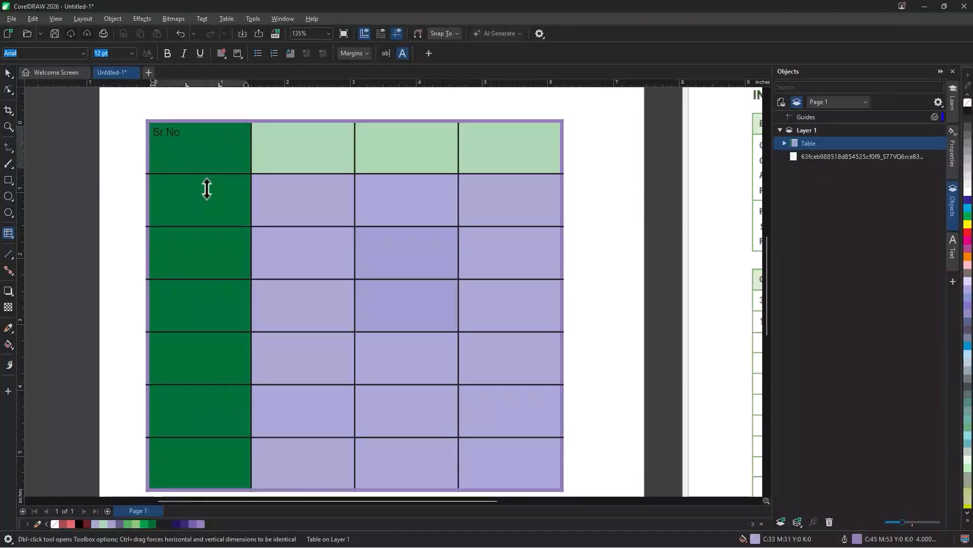
key("Tab")
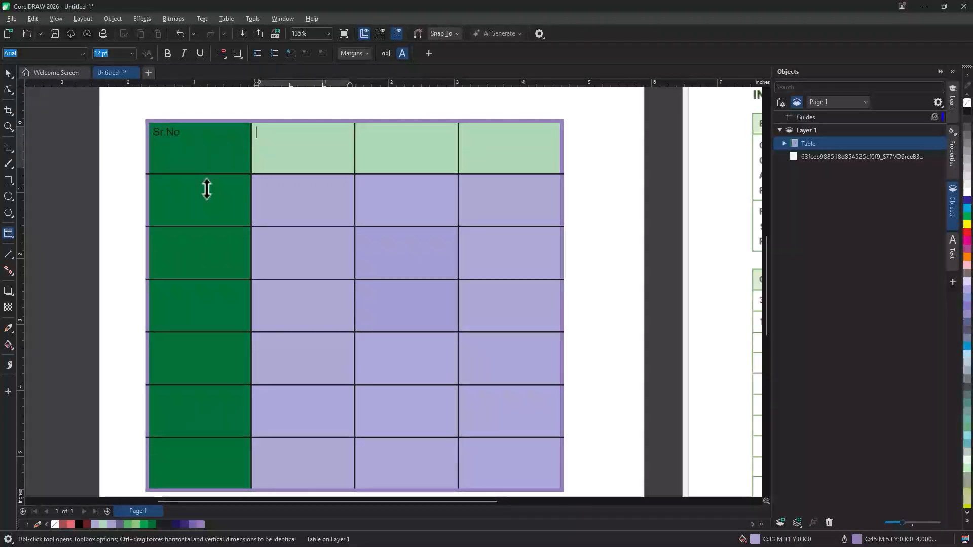
key("Tab")
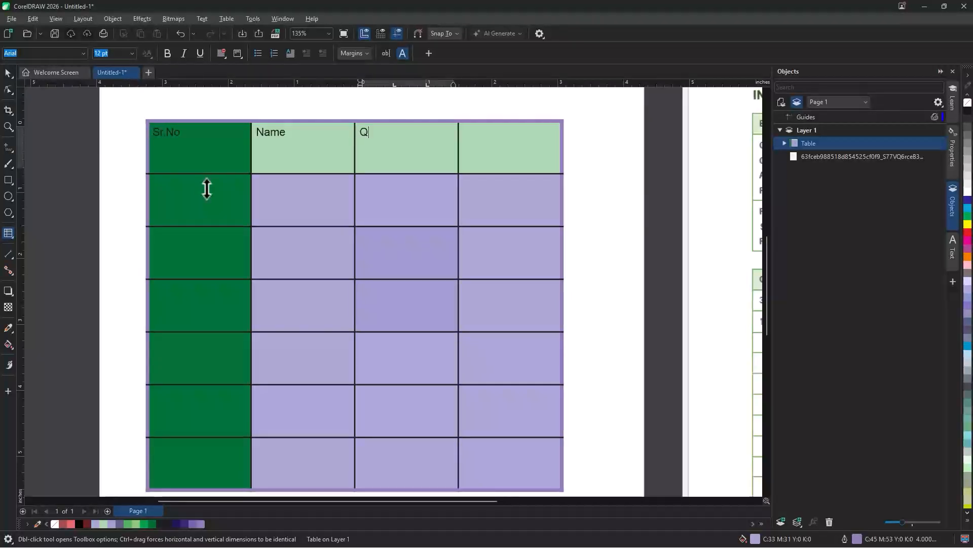
key("Tab")
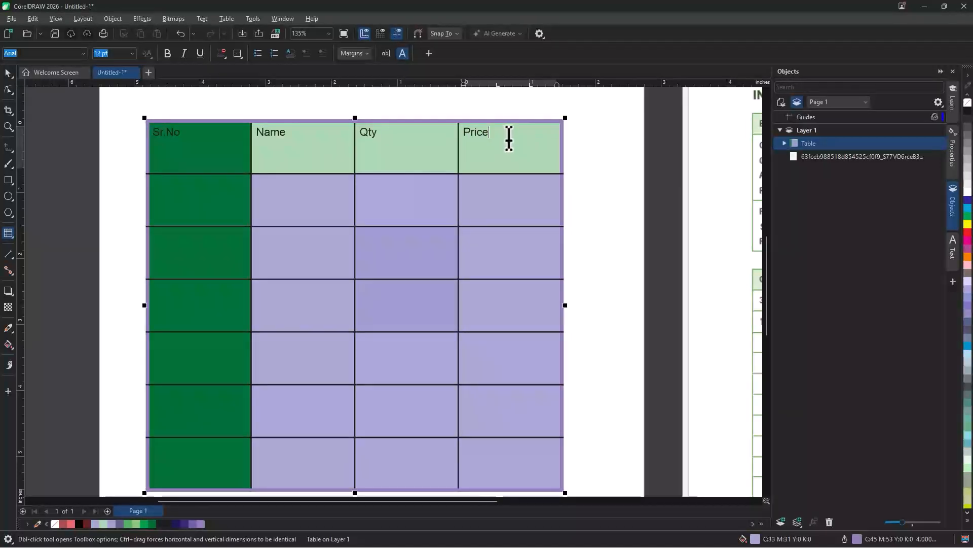
Step: Select the table's whole heading row and center its text horizontally
left_click_drag(460, 139, 224, 145)
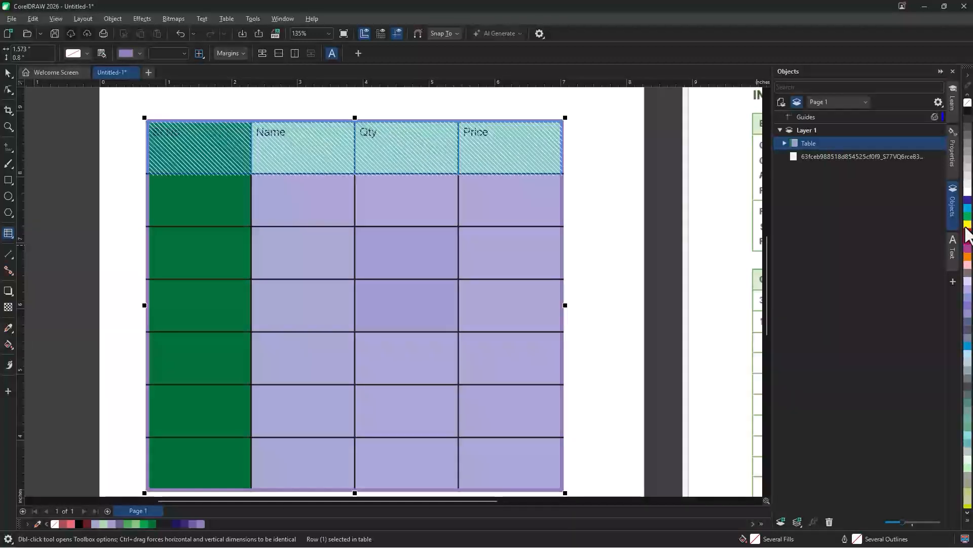
left_click(955, 253)
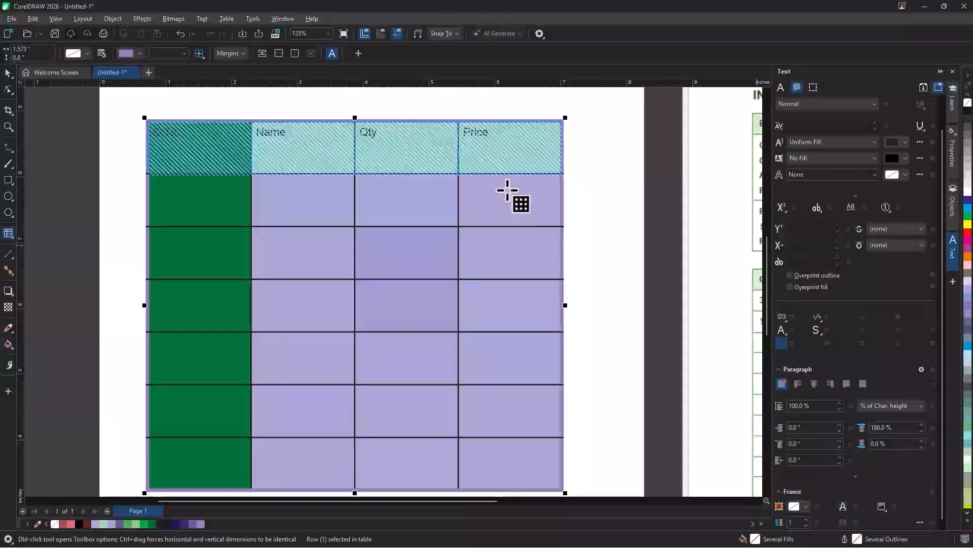
left_click(781, 383)
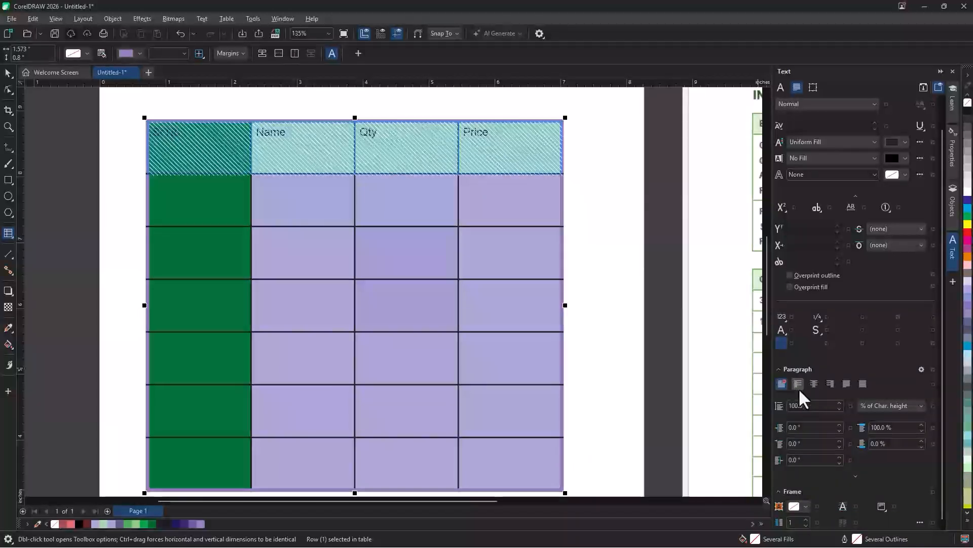
left_click(816, 385)
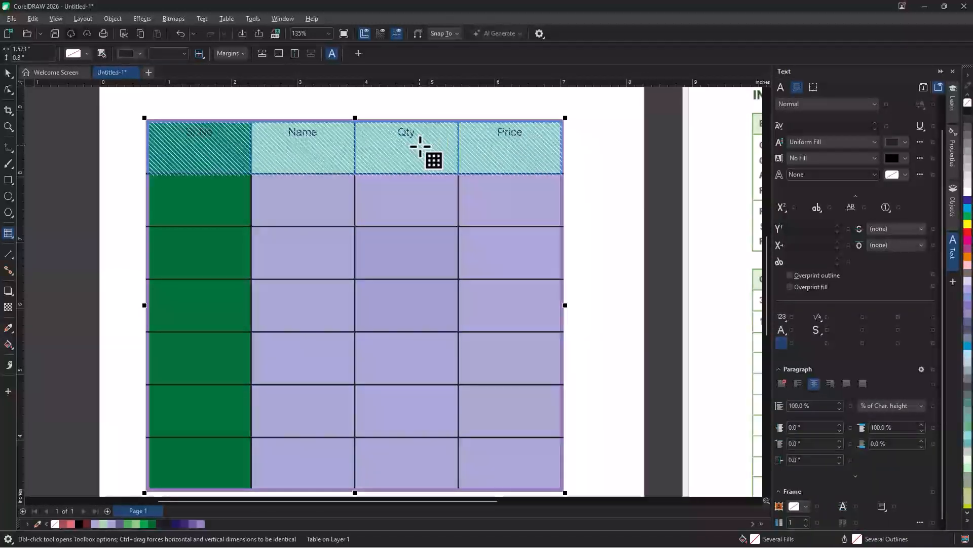
Step: Make the Sr.No heading in the table's first cell bold
left_click(303, 146)
double_click(193, 135)
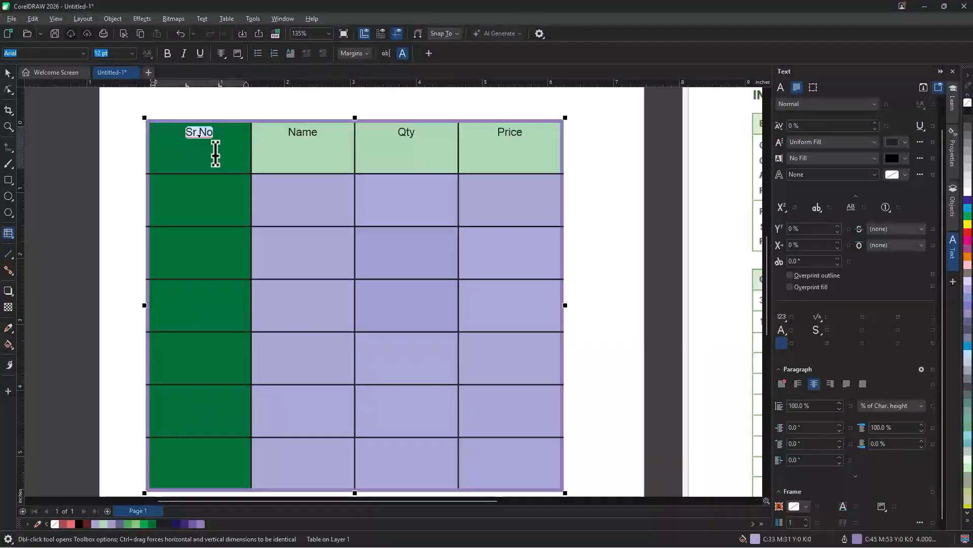
left_click(86, 50)
left_click(167, 54)
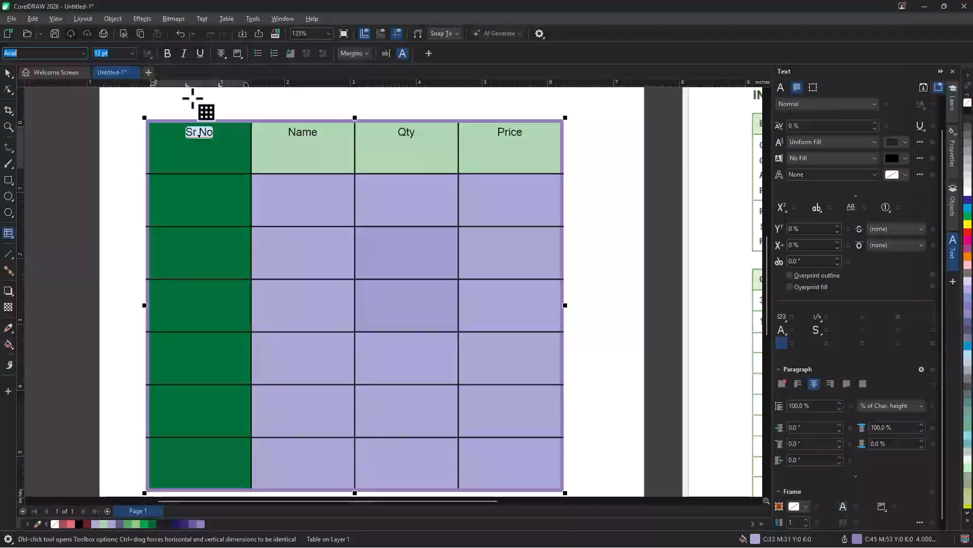
left_click(167, 55)
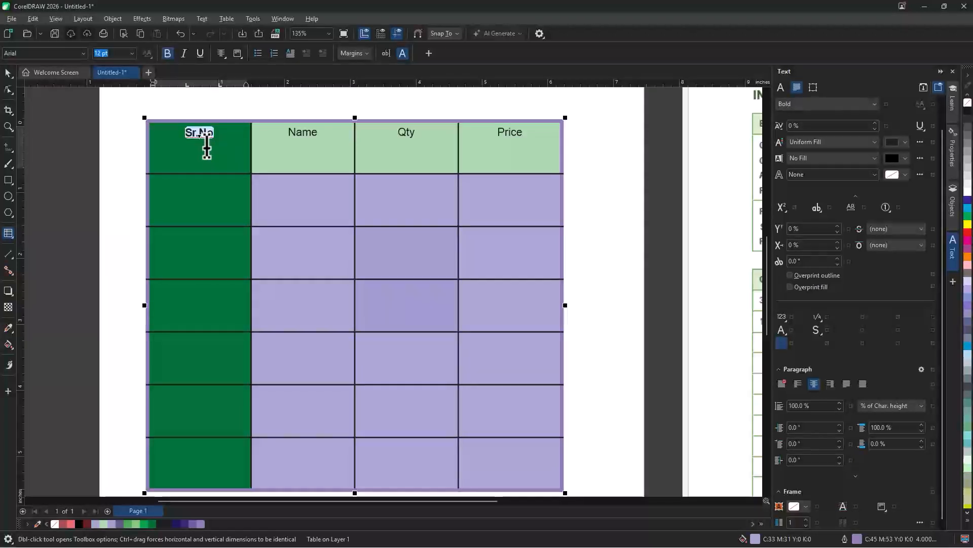
Step: Center the Sr.No heading vertically within its cell
left_click(223, 54)
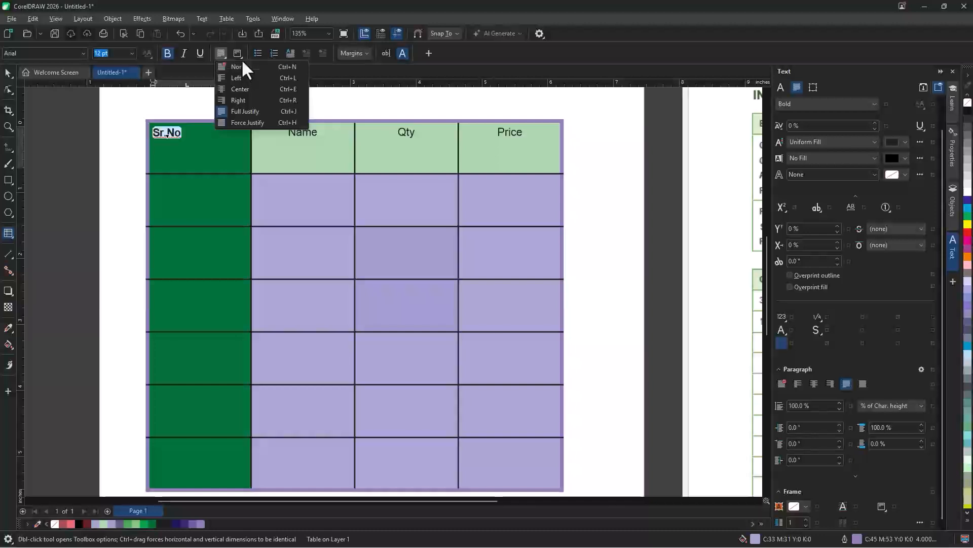
left_click(236, 52)
left_click(238, 53)
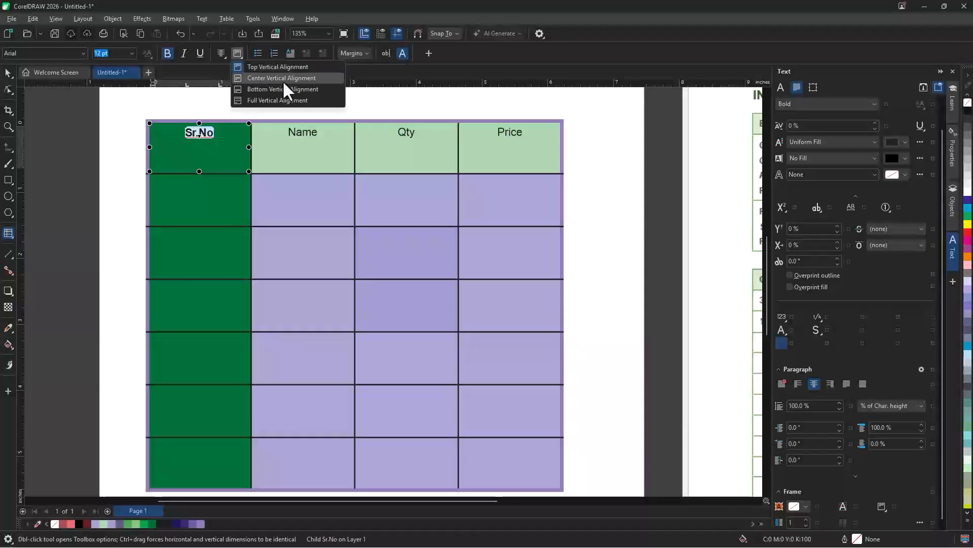
left_click(296, 79)
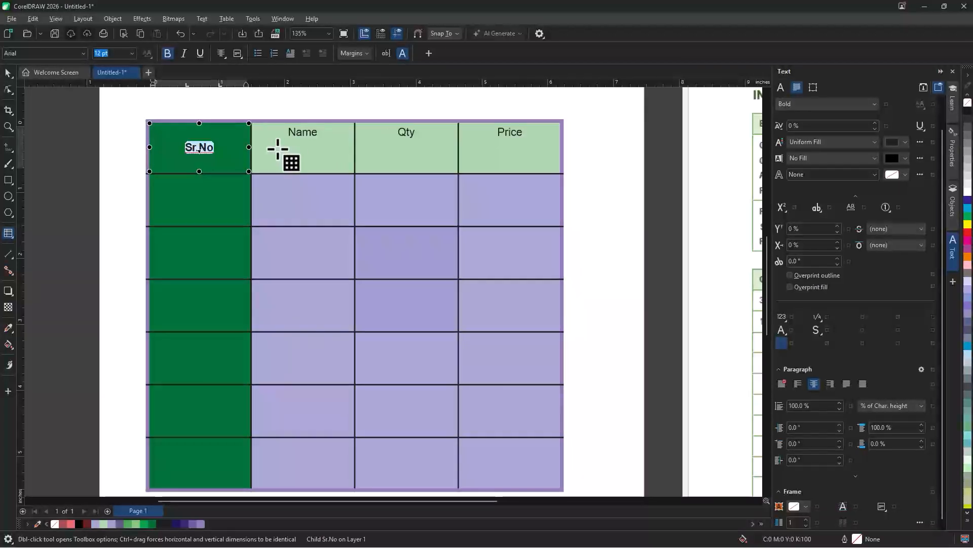
key("Escape")
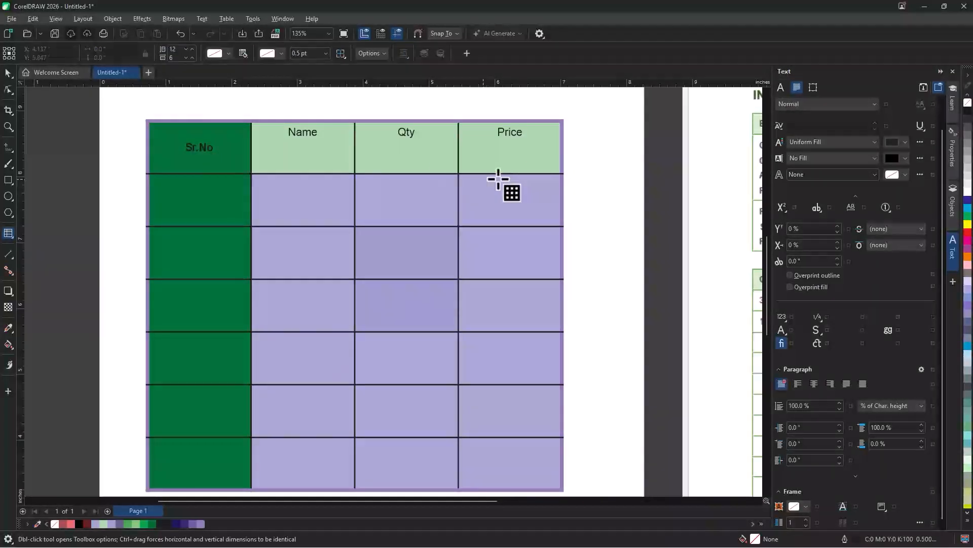
Step: Shift the whole table slightly to the right on the page
left_click(8, 110)
left_click_drag(265, 205, 307, 210)
key("ctrl+z")
left_click(8, 73)
left_click_drag(284, 173, 315, 186)
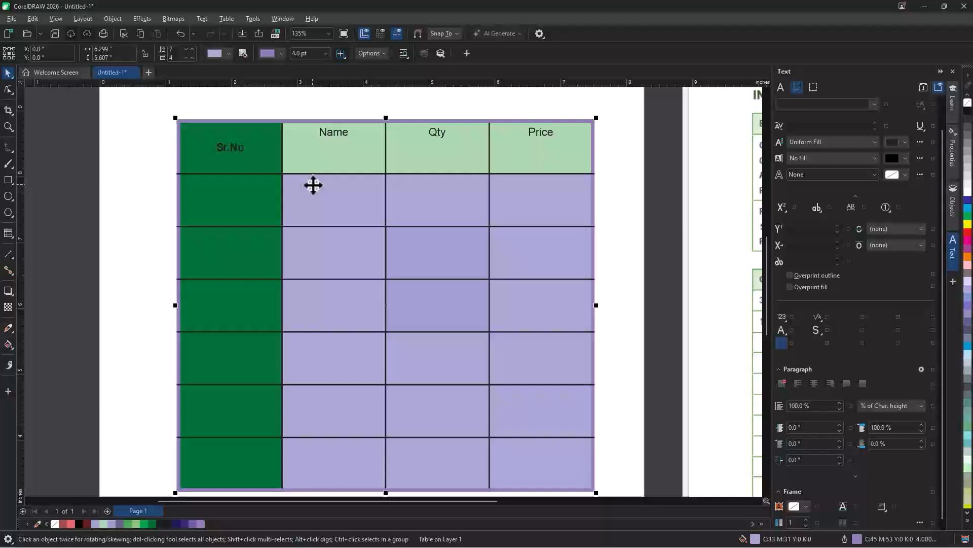
Step: Undo the table move and the vertical centering of the Sr.No heading
double_click(503, 149)
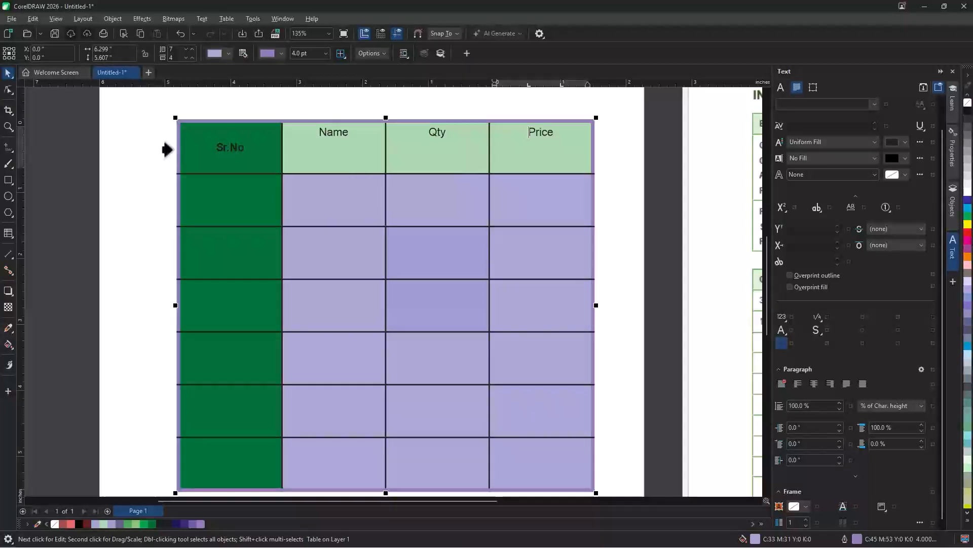
left_click_drag(265, 151, 505, 149)
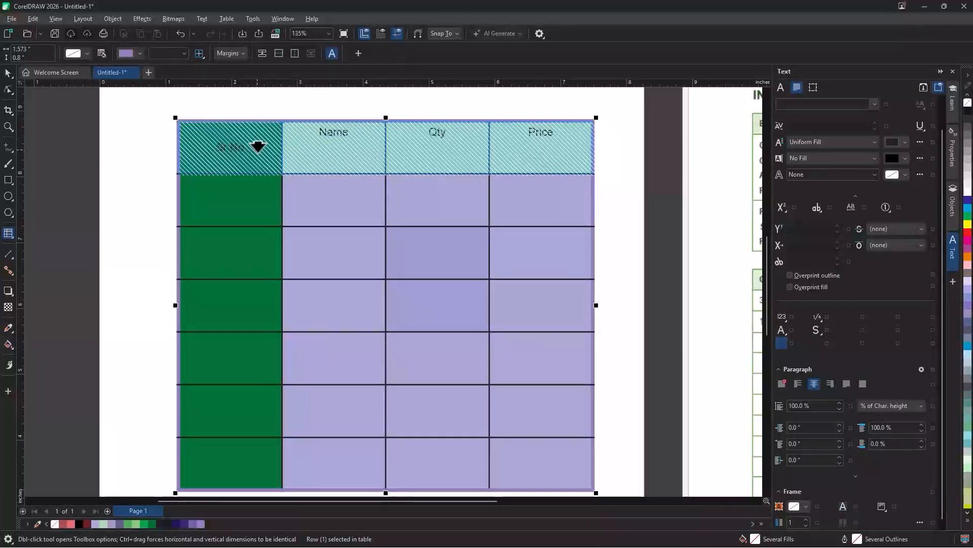
key("Escape")
key("ctrl+z")
key("ctrl+z")
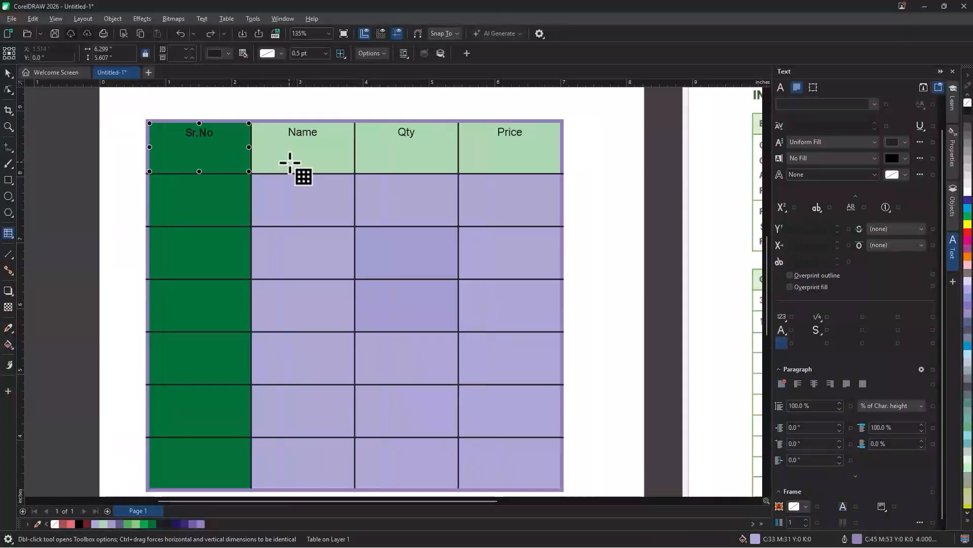
key("Escape")
left_click(8, 74)
Step: Select the table's whole heading row and set its linked cell margins to 0.289" to position the headings mid-cell
scroll(226, 139, "up", 1)
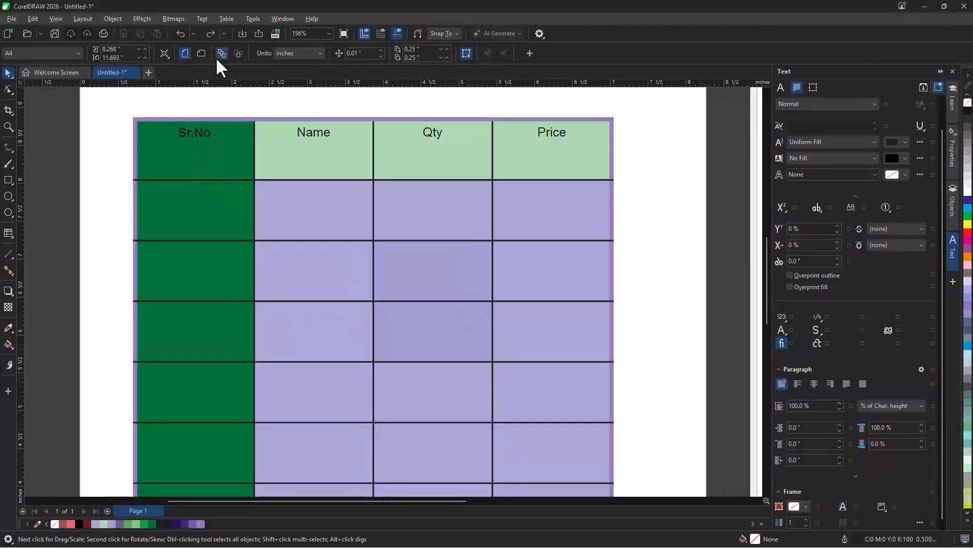
left_click(214, 151)
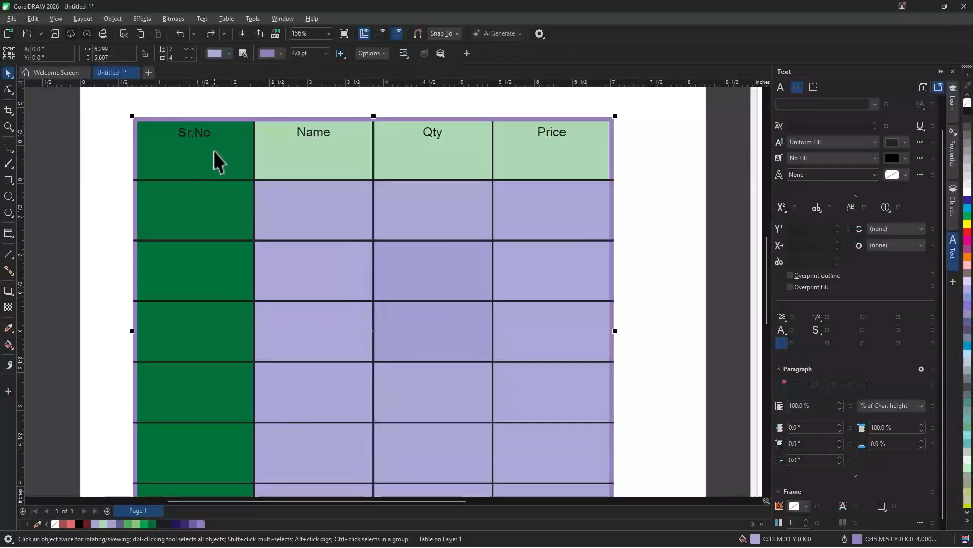
left_click(214, 151)
left_click_drag(214, 152, 502, 145)
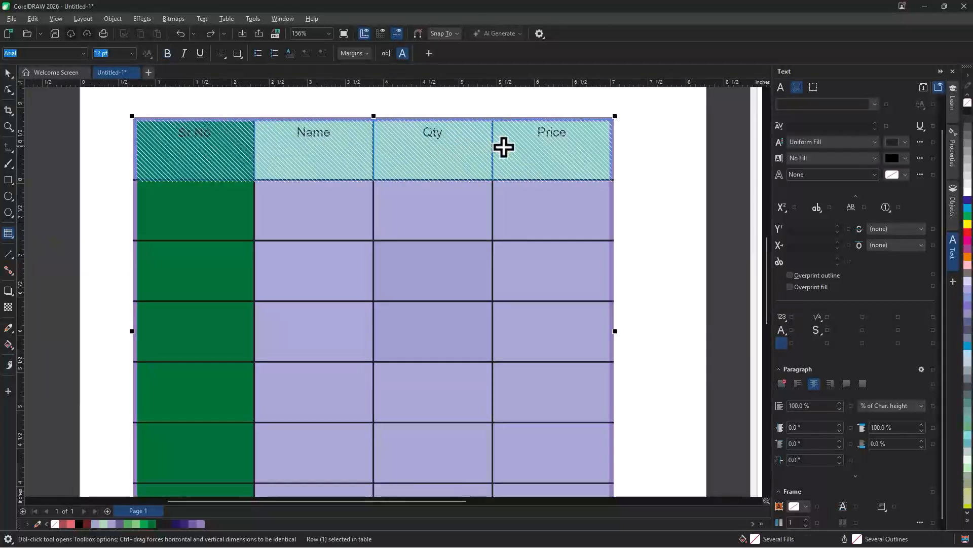
left_click(242, 56)
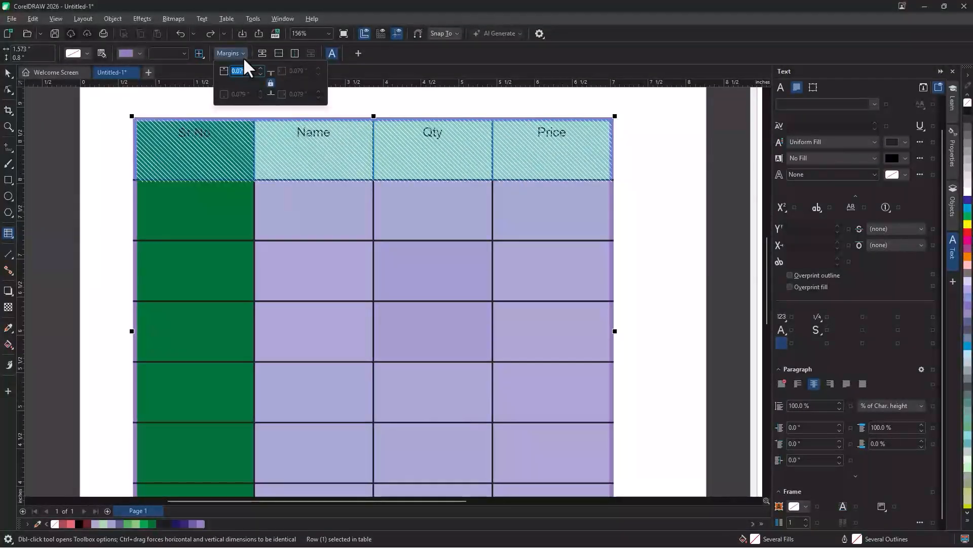
left_click(261, 68)
left_click(262, 68)
left_click(262, 68)
left_click(262, 67)
left_click(262, 68)
left_click(262, 68)
left_click(261, 68)
left_click(262, 68)
left_click(262, 68)
left_click(262, 68)
left_click(262, 68)
left_click(262, 68)
left_click(261, 68)
left_click(262, 68)
left_click(262, 68)
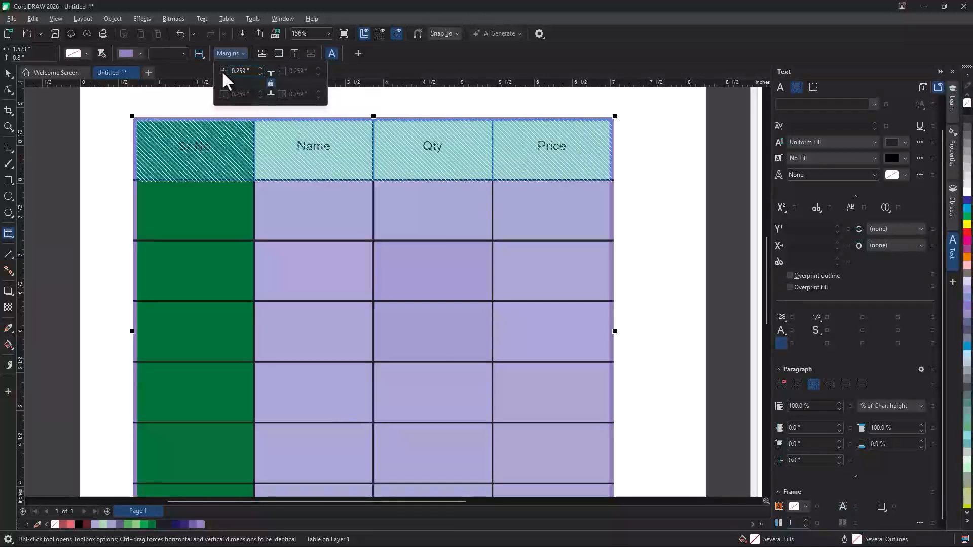
left_click(260, 68)
left_click(260, 68)
left_click(260, 68)
left_click(260, 68)
left_click(260, 68)
left_click(260, 68)
left_click(260, 74)
left_click(261, 74)
left_click(261, 74)
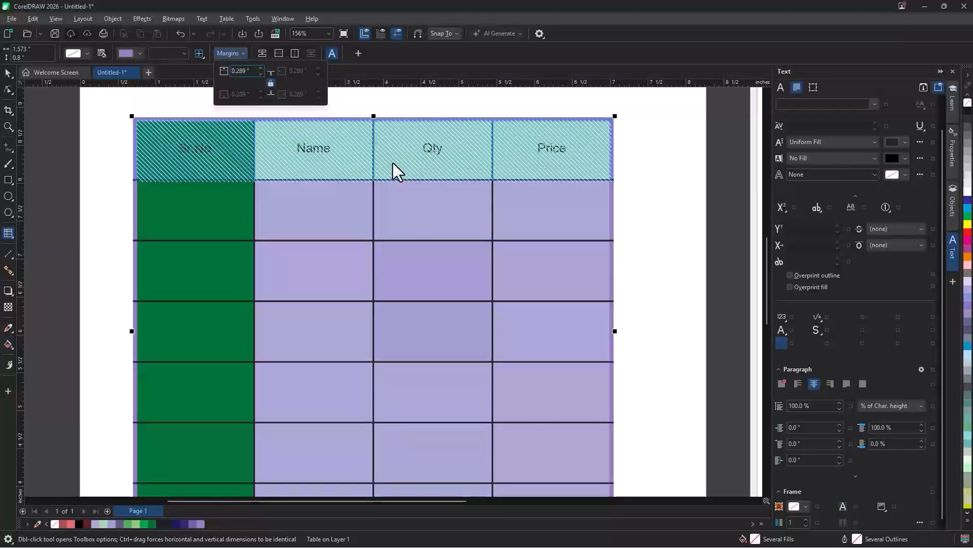
left_click(9, 76)
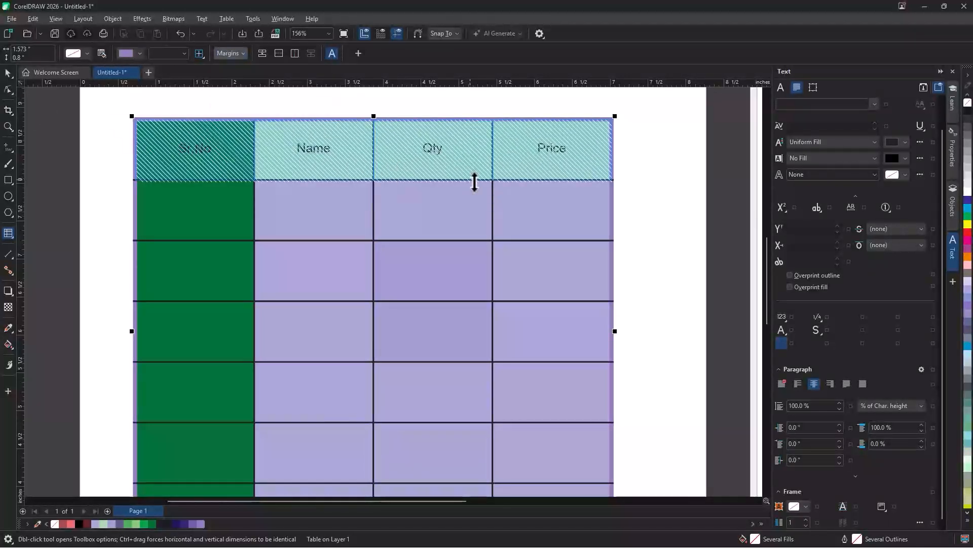
left_click(8, 73)
left_click(680, 235)
Step: Use the Shape tool to shift the borders under the first three rows and narrow the Sr.No column and its neighbouring columns' divider leftward
scroll(439, 193, "up", 1)
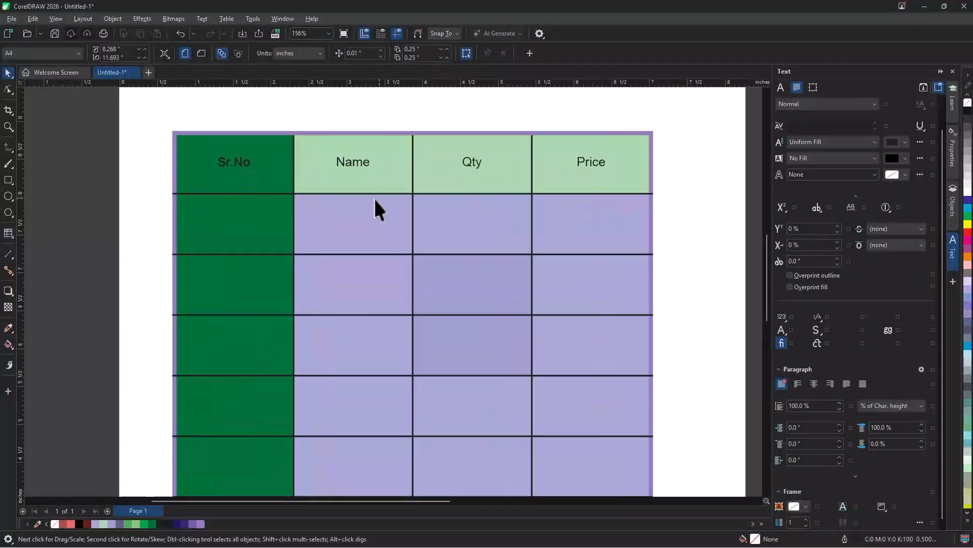
scroll(505, 191, "up", 1)
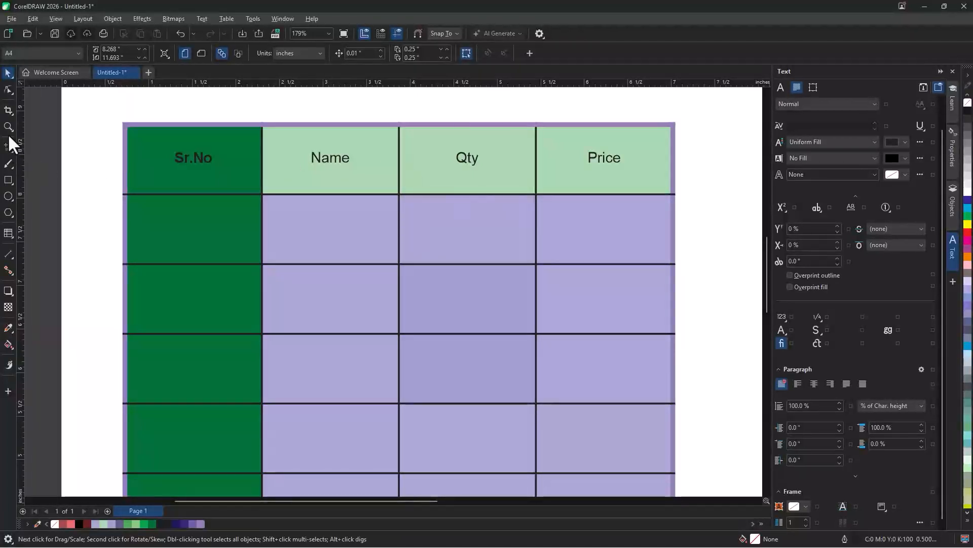
left_click(10, 90)
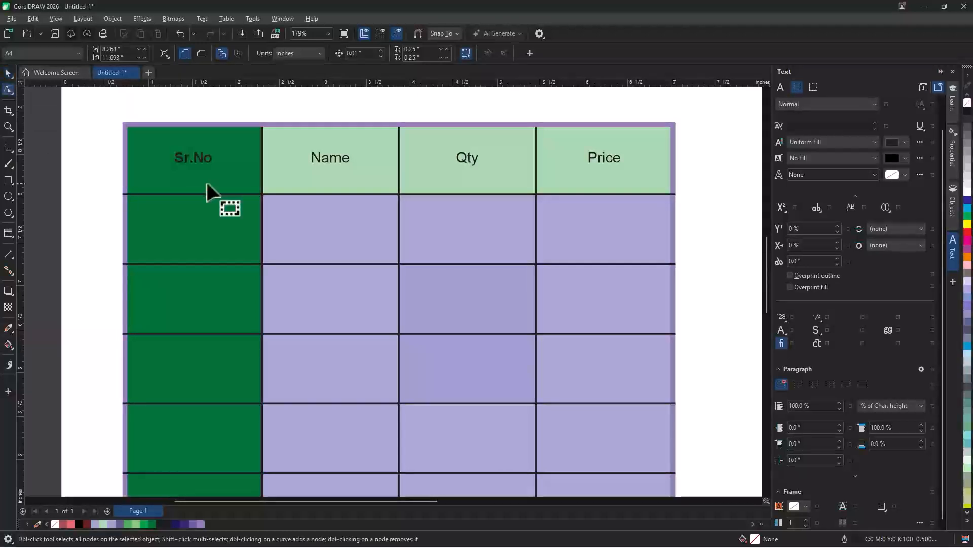
left_click(408, 190)
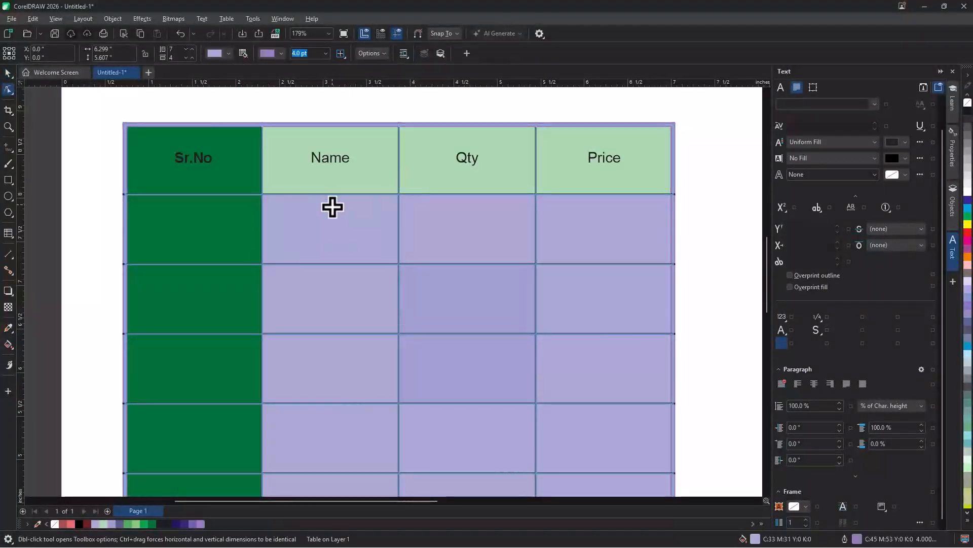
mouse_move(335, 192)
left_mouse_down()
mouse_move(335, 177)
mouse_move(341, 198)
left_mouse_up()
left_click_drag(343, 264, 343, 237)
left_click_drag(349, 333, 349, 356)
left_click_drag(261, 306, 216, 302)
left_click_drag(398, 347, 369, 345)
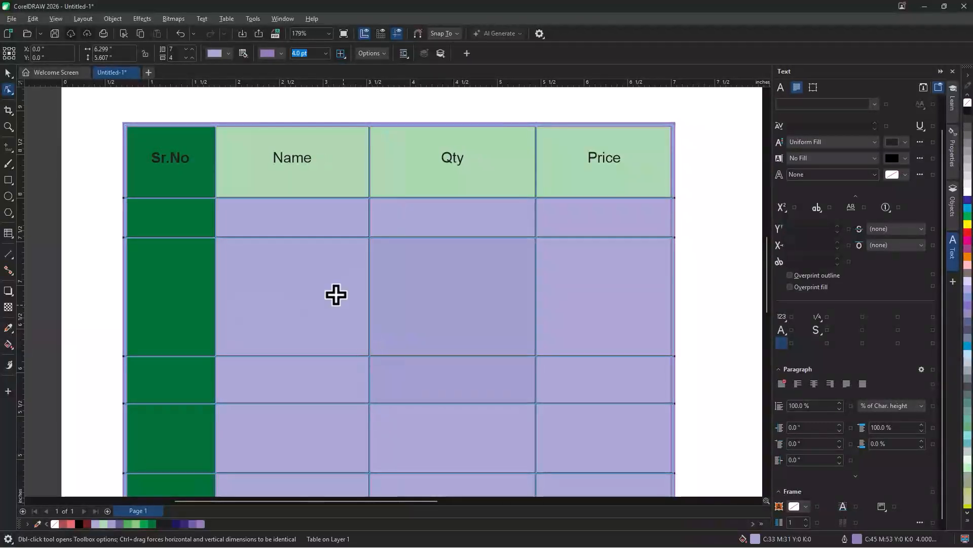
Step: Move the whole table off the page onto the empty area left of it
left_click(7, 75)
scroll(487, 206, "down", 4)
left_click_drag(523, 263, 298, 263)
scroll(188, 258, "up", 2)
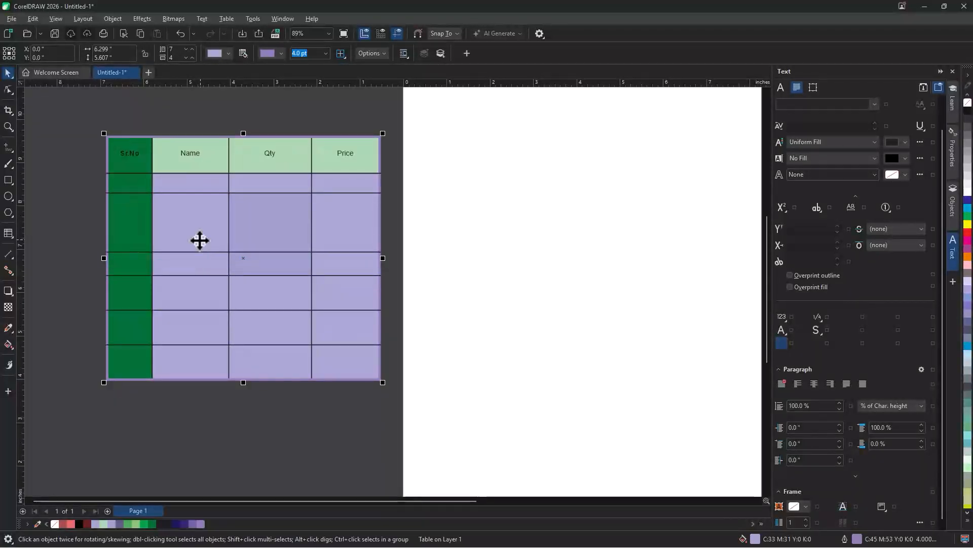
Step: Break the table apart and ungroup the resulting objects
left_click(113, 20)
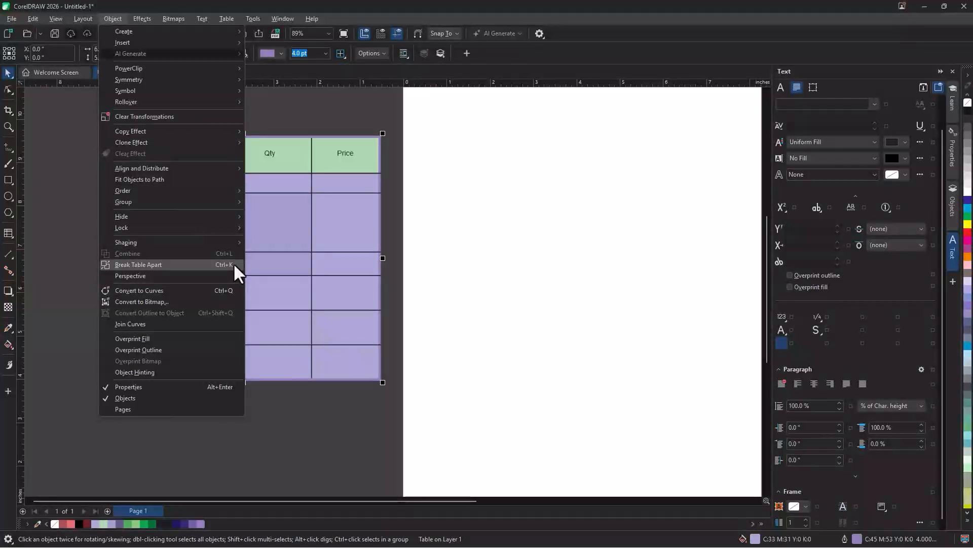
left_click(218, 265)
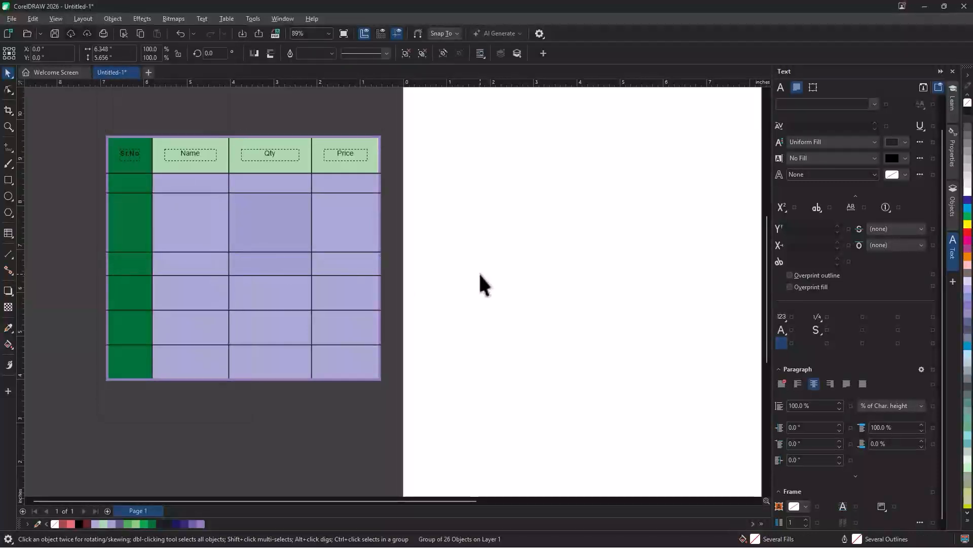
mouse_move(341, 226)
left_mouse_down()
mouse_move(382, 231)
mouse_move(328, 224)
left_mouse_up()
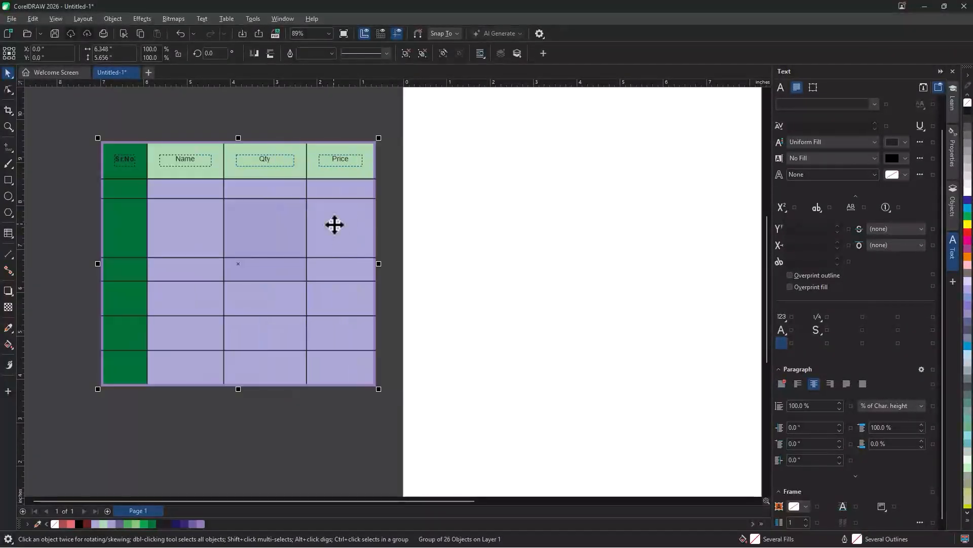
right_click(330, 223)
left_click(382, 278)
Step: Pull the purple background, Price text, several cell fills and border lines away from the broken-apart table as separate objects
left_click_drag(353, 235, 454, 253)
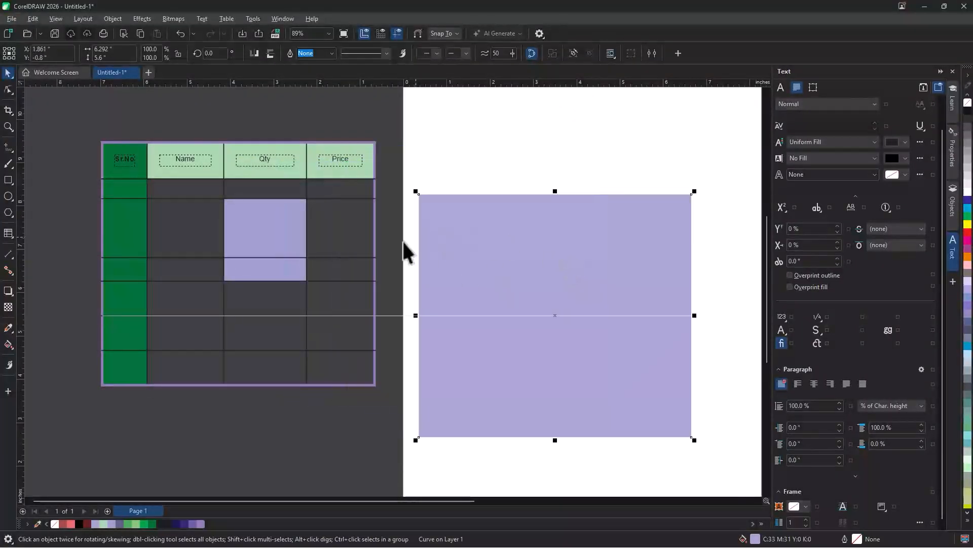
left_click(363, 233)
left_click(335, 169)
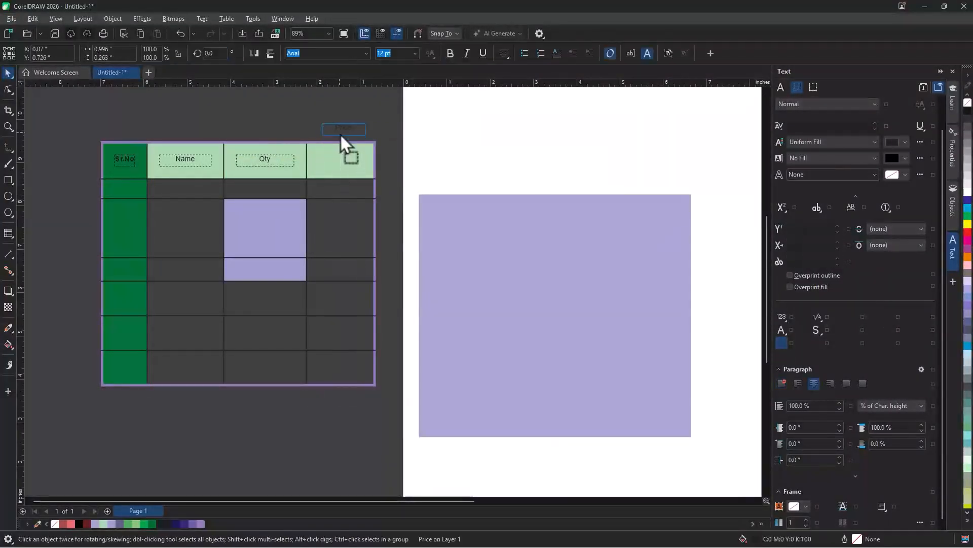
left_click_drag(328, 166, 232, 121)
left_click_drag(287, 143, 285, 117)
left_click_drag(373, 236, 403, 235)
left_click_drag(343, 199, 361, 219)
left_click_drag(273, 223, 219, 271)
left_click_drag(133, 244, 77, 254)
left_click_drag(129, 311, 80, 336)
left_click_drag(92, 388, 94, 390)
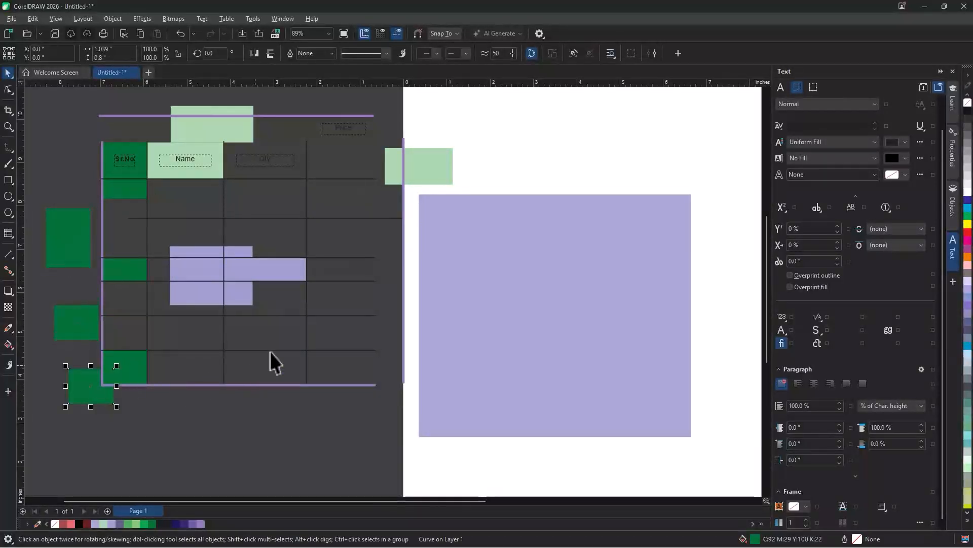
Step: Select all the separated table pieces on and beside the page and delete them
scroll(172, 248, "down", 2)
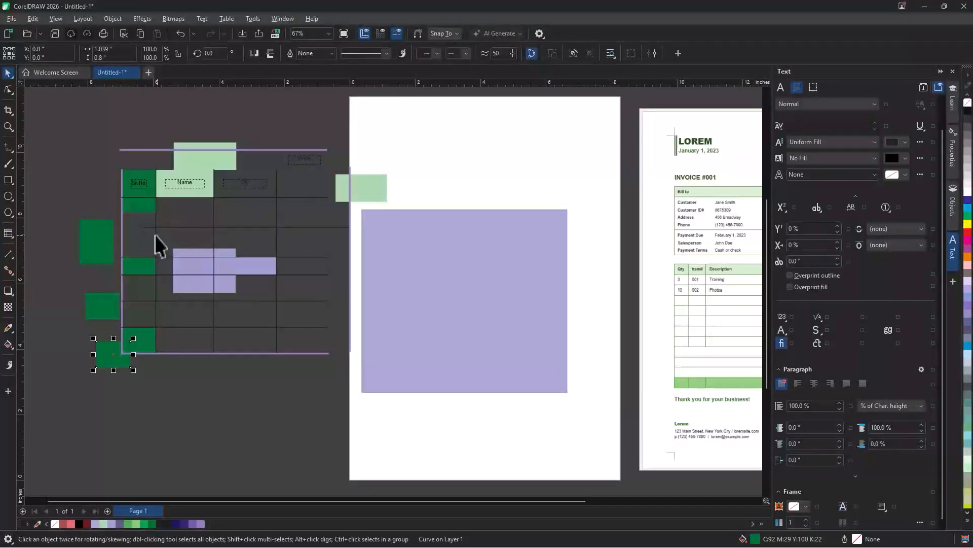
left_click_drag(58, 127, 593, 427)
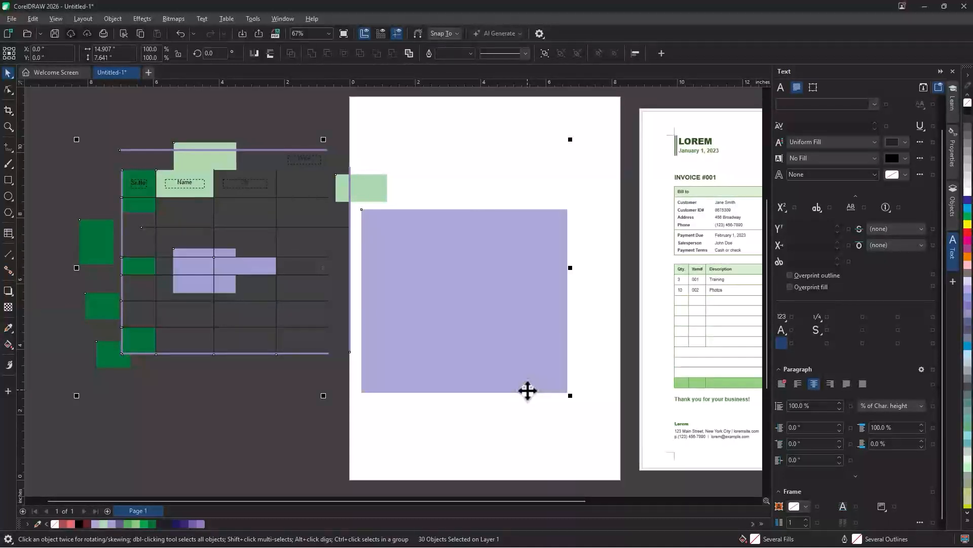
key("Delete")
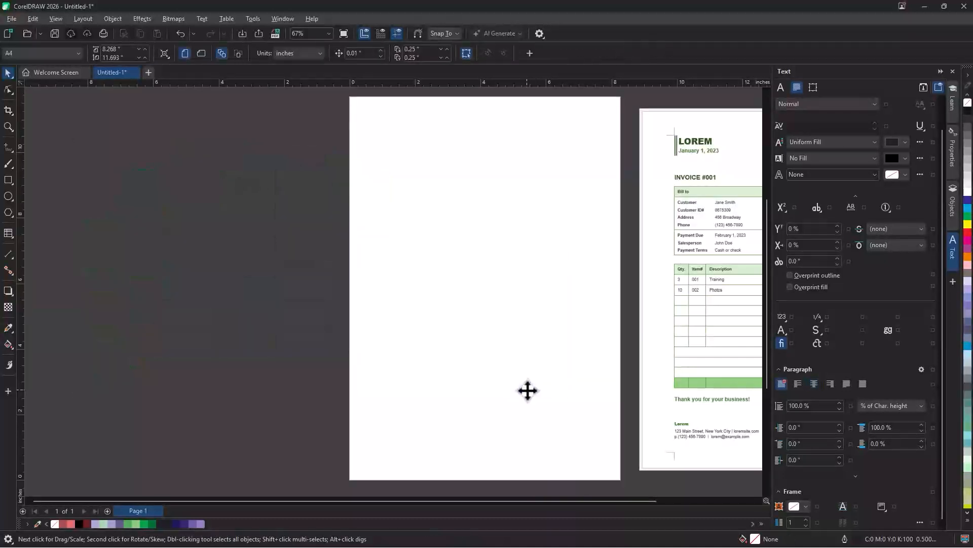
Step: Choose Student Course Completion.xlsx in the Print Merge CorelDraw folder as the file to import
left_click(14, 17)
left_click(45, 184)
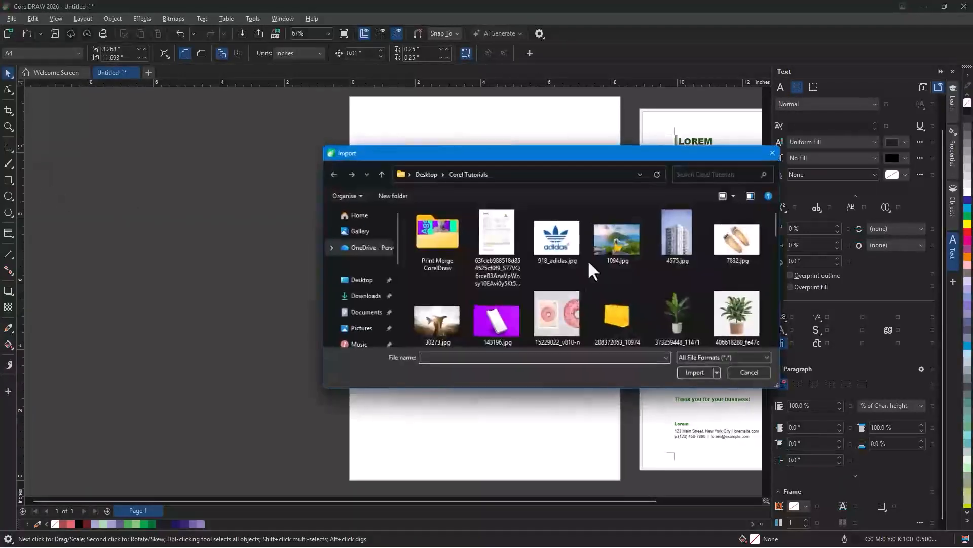
double_click(451, 248)
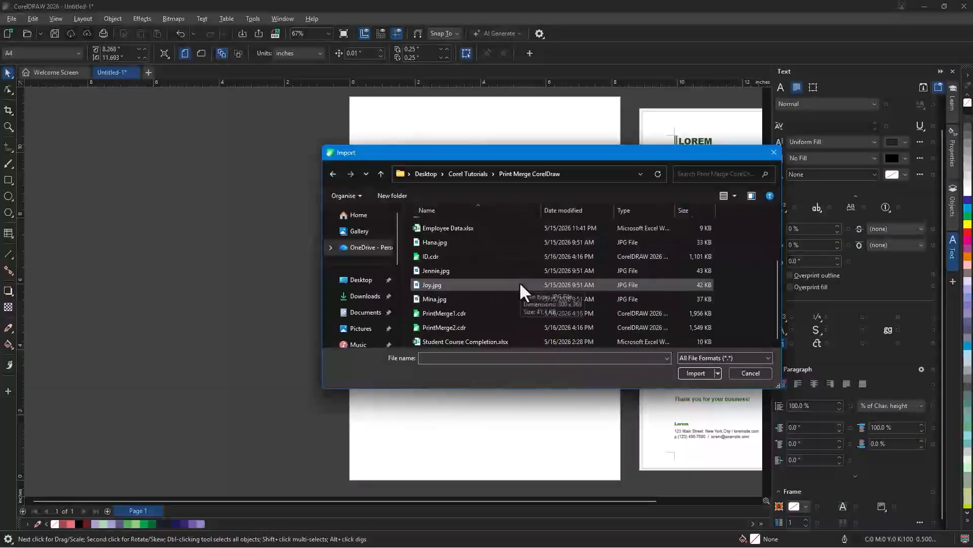
left_click(458, 342)
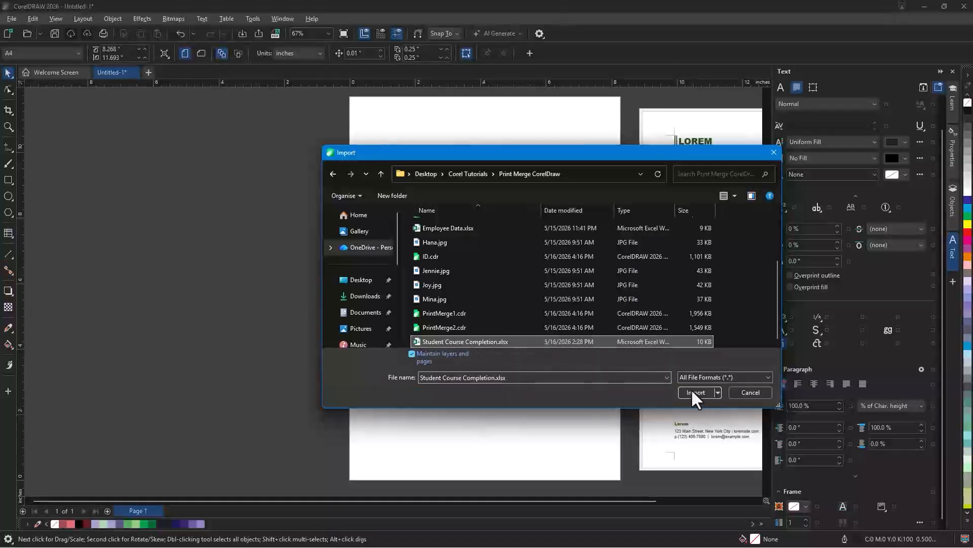
left_click(712, 376)
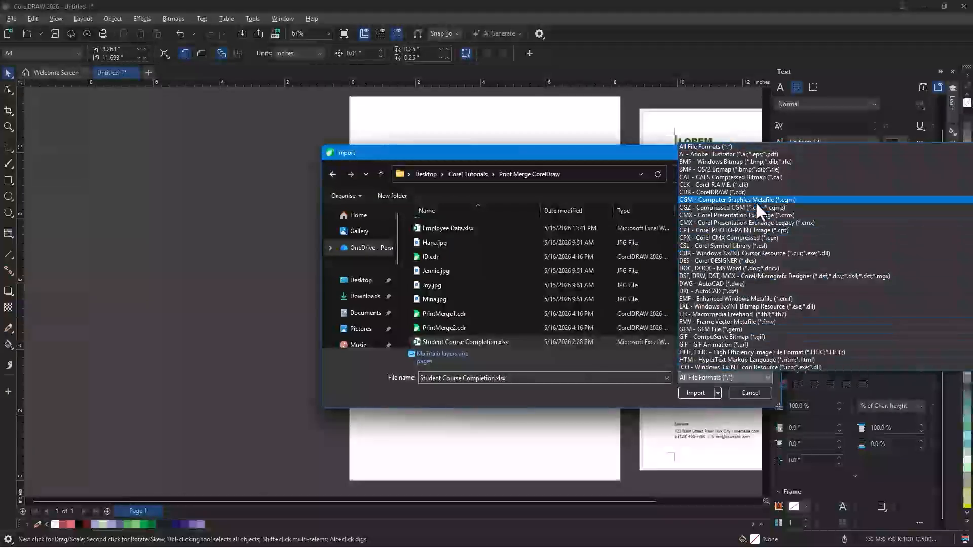
scroll(749, 254, "down", 9)
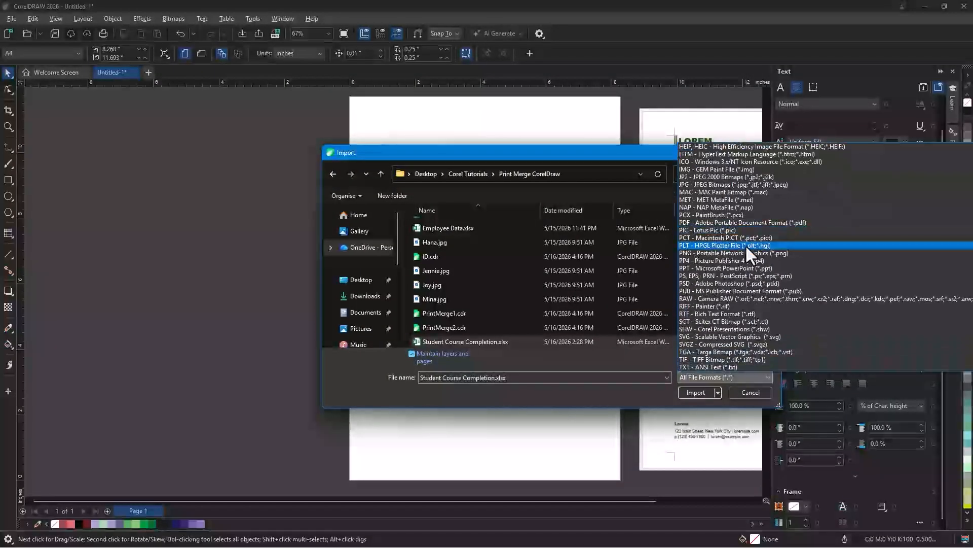
scroll(746, 241, "down", 5)
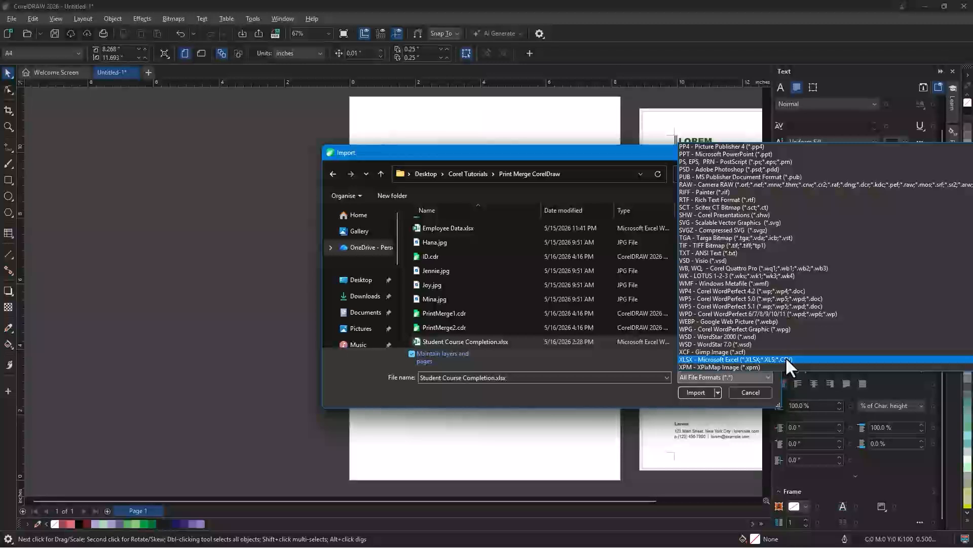
left_click(605, 390)
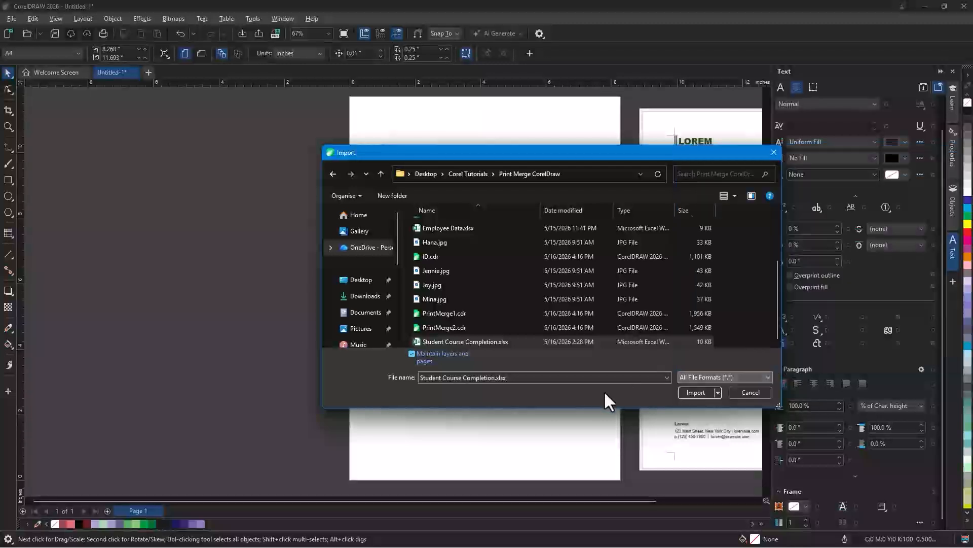
Step: Import the spreadsheet as a table with Maintain Fonts and Formatting and Force CMYK Black, and place it on the page
left_click(695, 392)
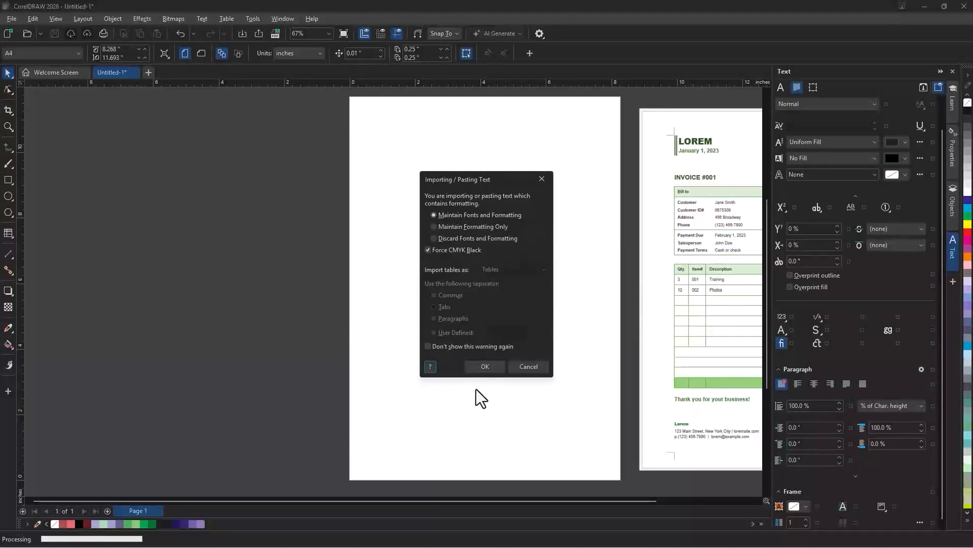
left_click(485, 366)
left_click(412, 239)
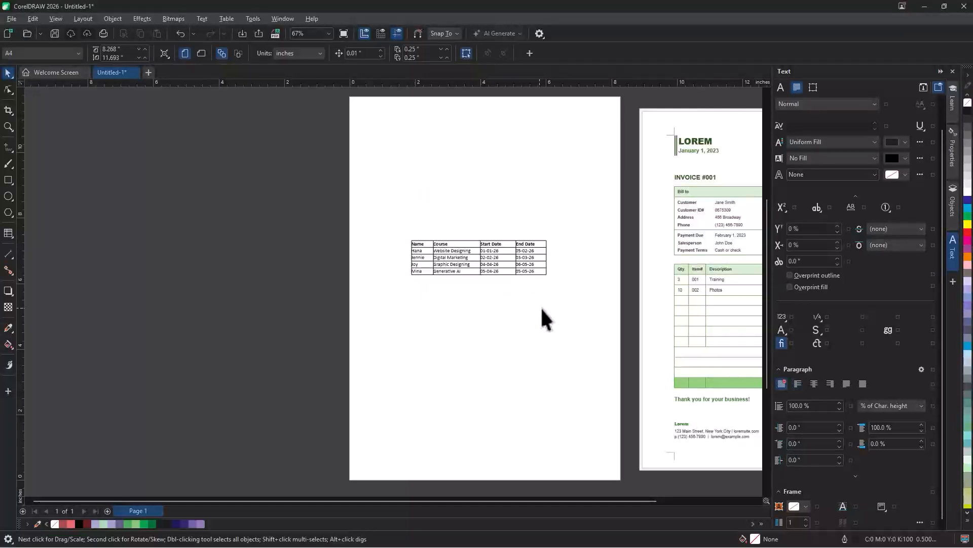
Step: Move the imported table down and to the left on the page and enter its group for editing
scroll(528, 267, "up", 1)
scroll(529, 268, "up", 1)
left_click(485, 253)
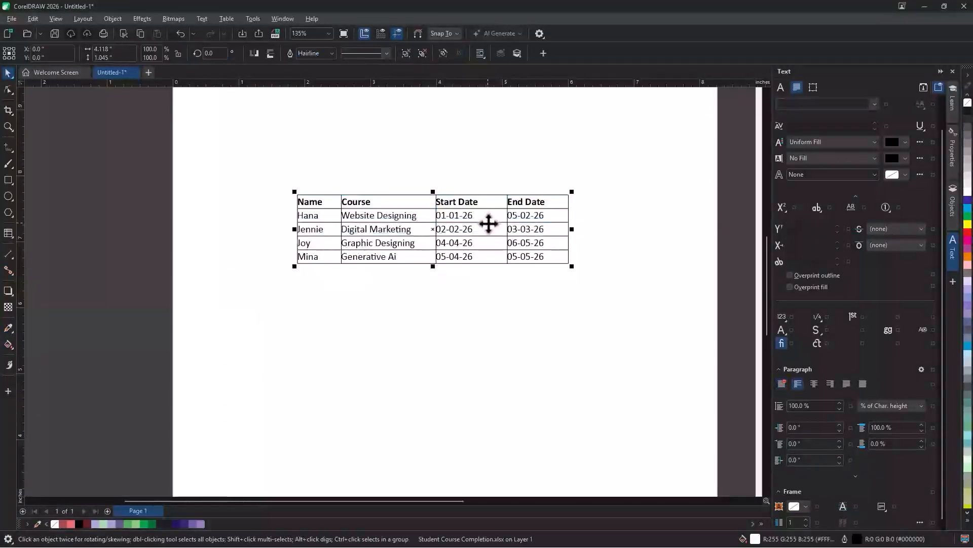
scroll(489, 225, "up", 1)
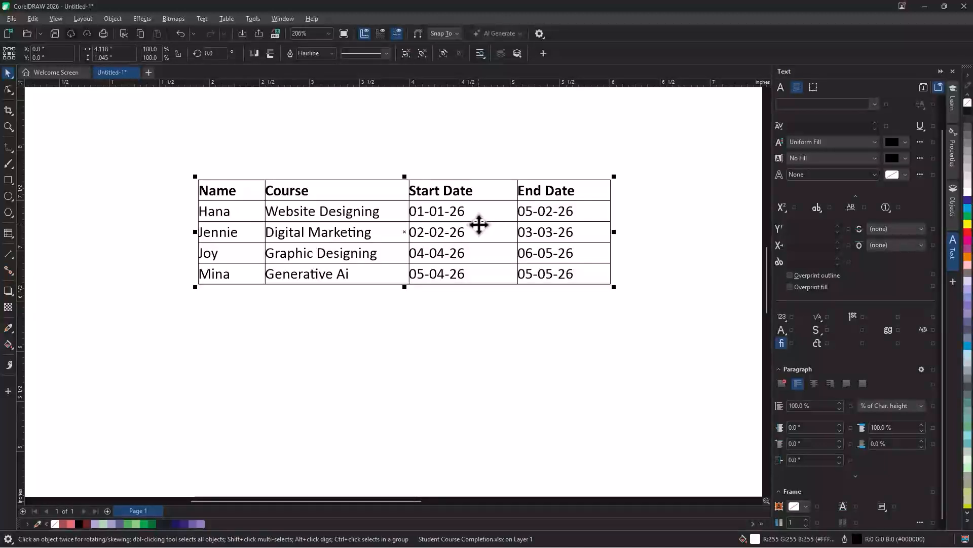
left_click_drag(479, 225, 449, 266)
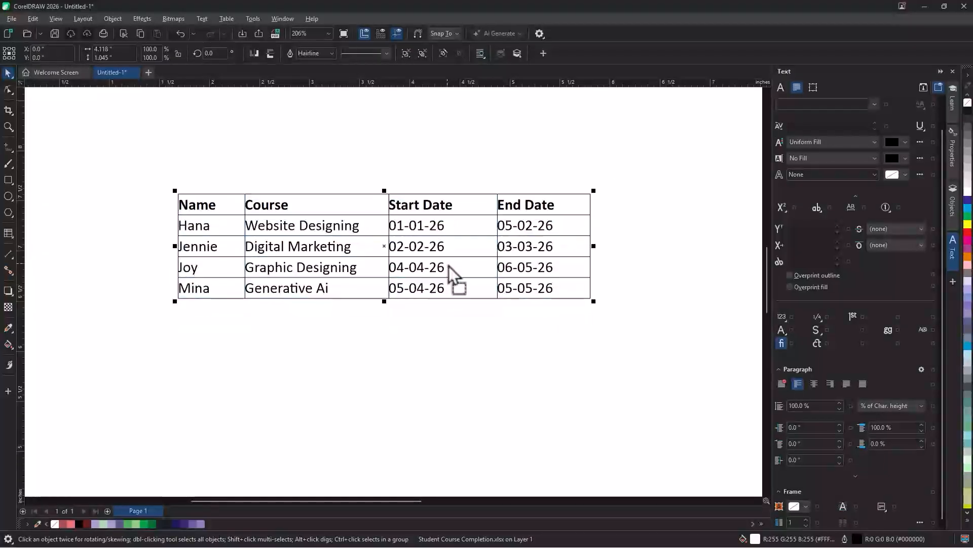
double_click(339, 226)
left_click_drag(226, 201, 460, 235)
Step: Select the table's header row and fill its cells with light red #E88282
left_click(163, 237)
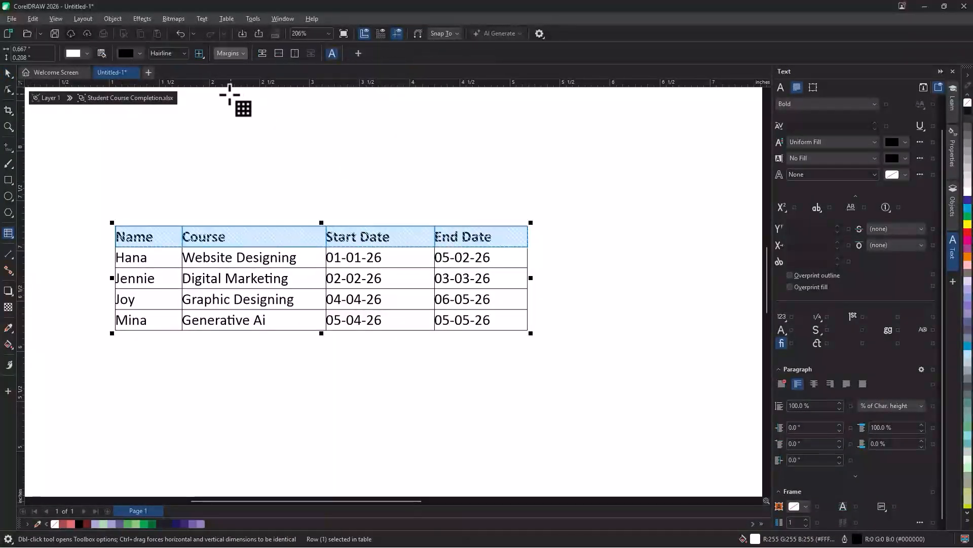
left_click(85, 54)
left_click(105, 108)
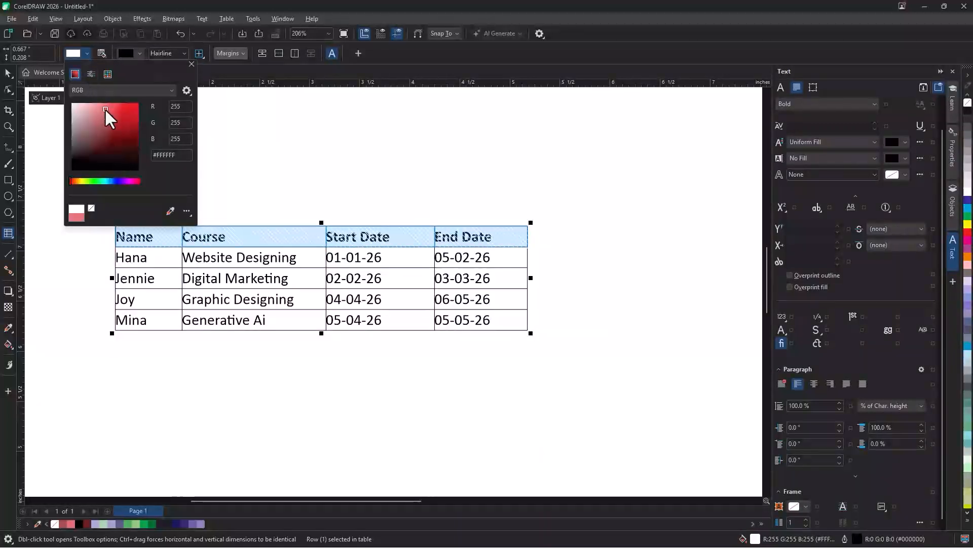
left_click(101, 109)
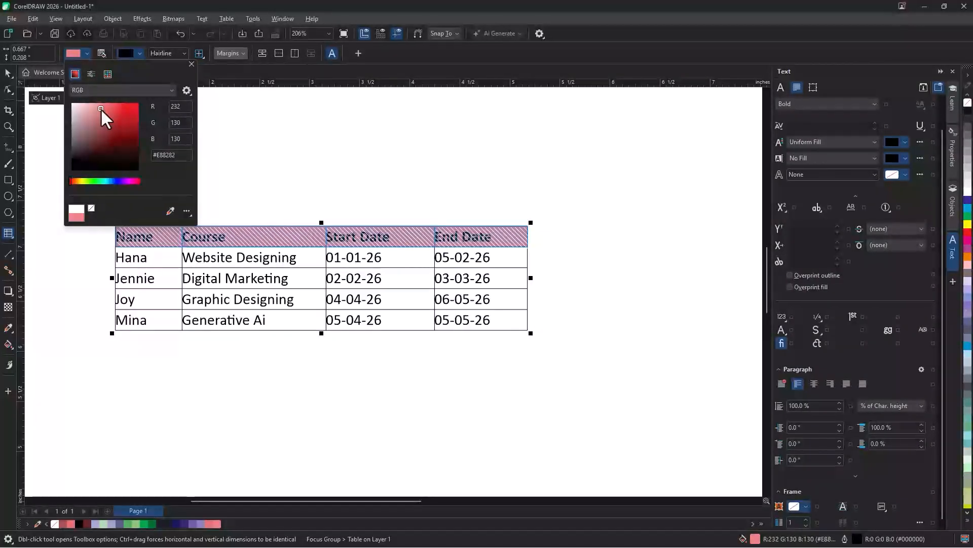
Step: Center the text horizontally in the header row and in the four data rows below it
left_click(818, 383)
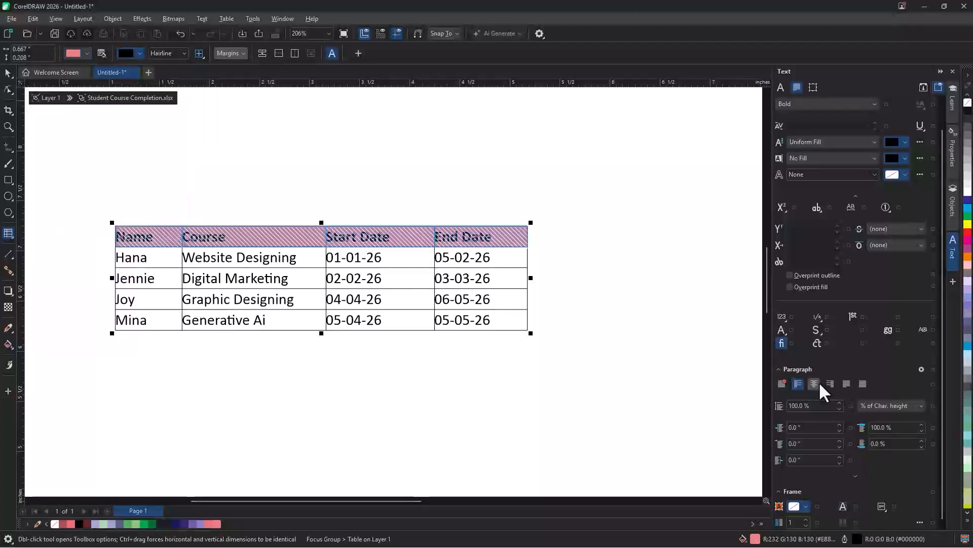
left_click(818, 383)
left_click_drag(169, 256, 466, 317)
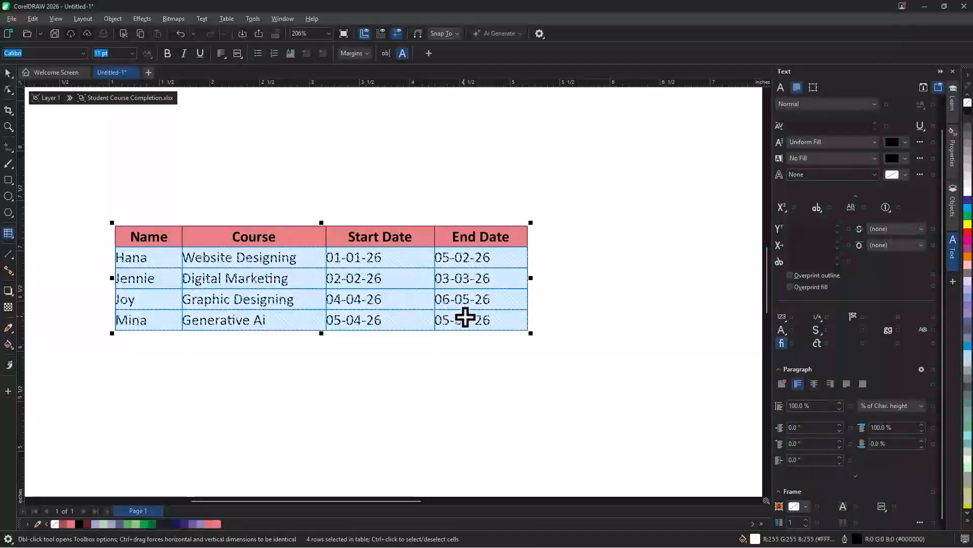
left_click(814, 383)
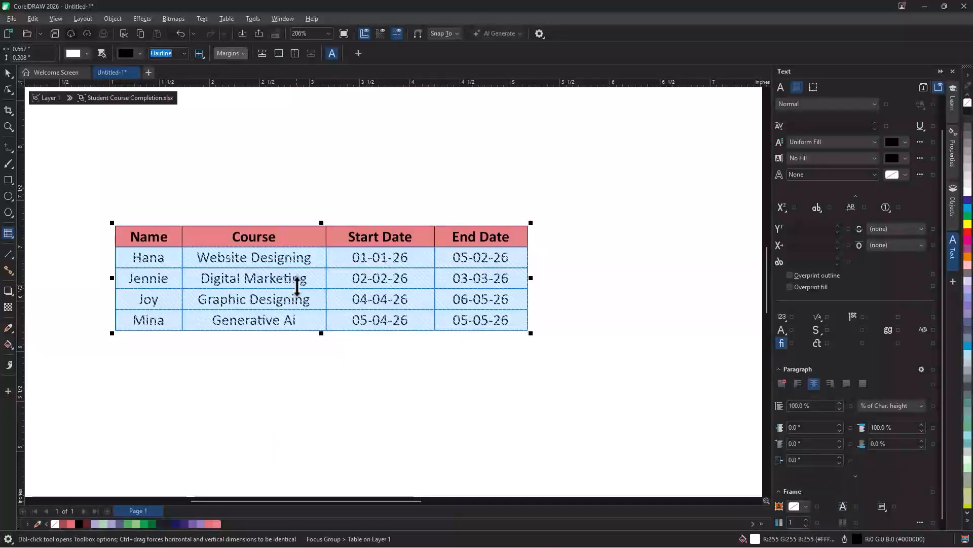
left_click(298, 275)
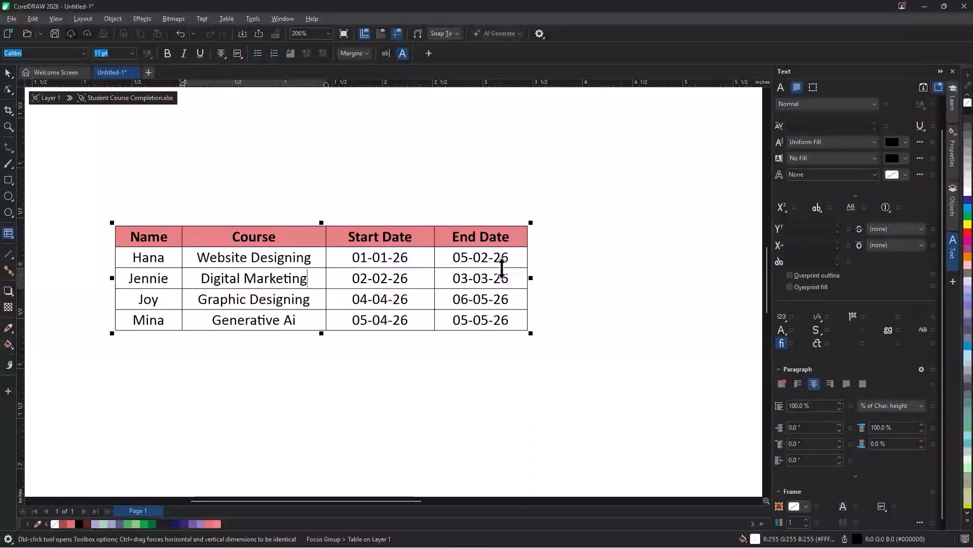
left_click(11, 92)
left_click_drag(409, 312, 457, 284)
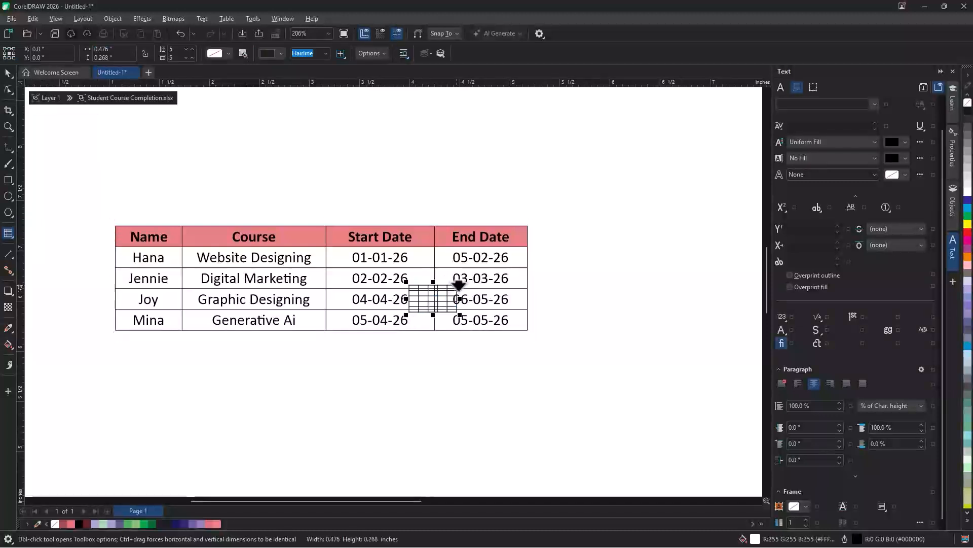
key("ctrl+z")
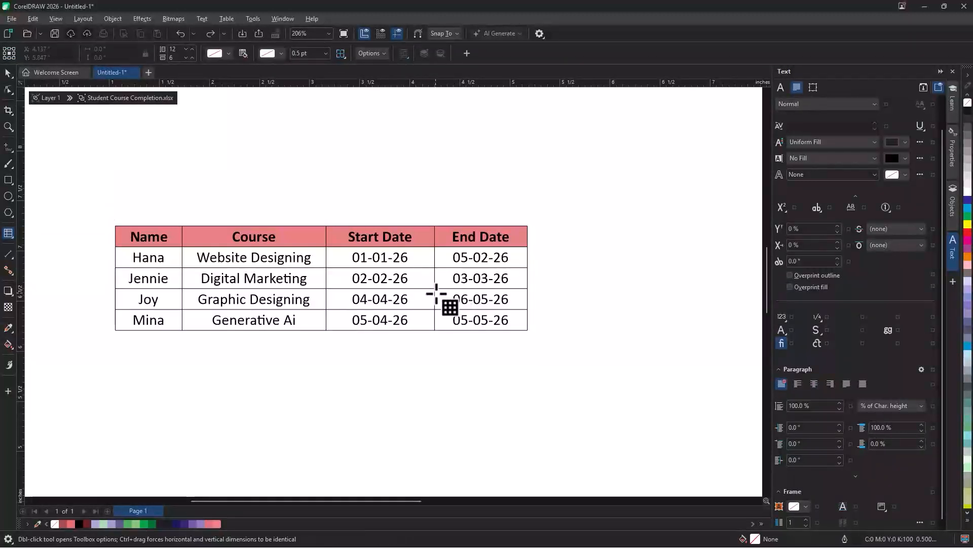
Step: Move the imported table to the right on the page and break it apart into ungrouped objects
left_click(6, 72)
left_click_drag(431, 243, 504, 243)
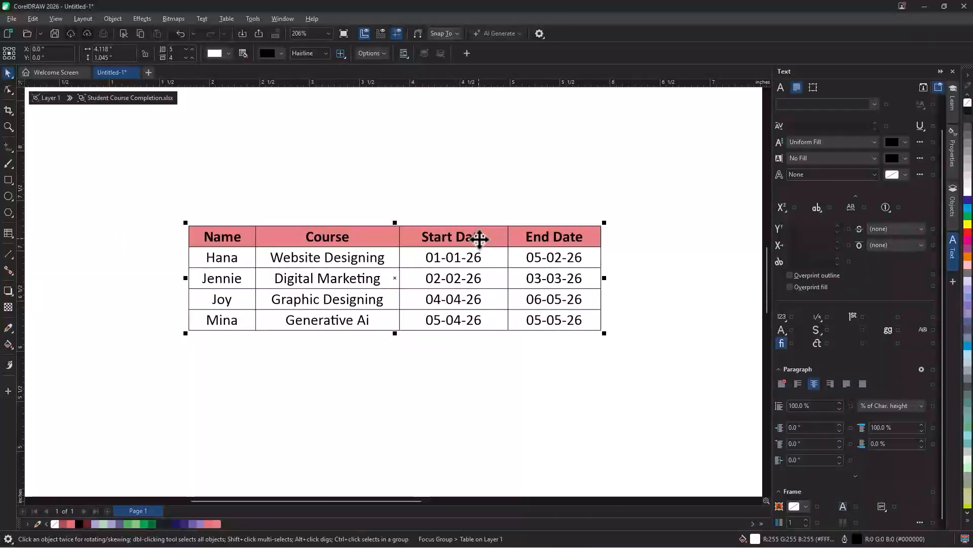
right_click(479, 242)
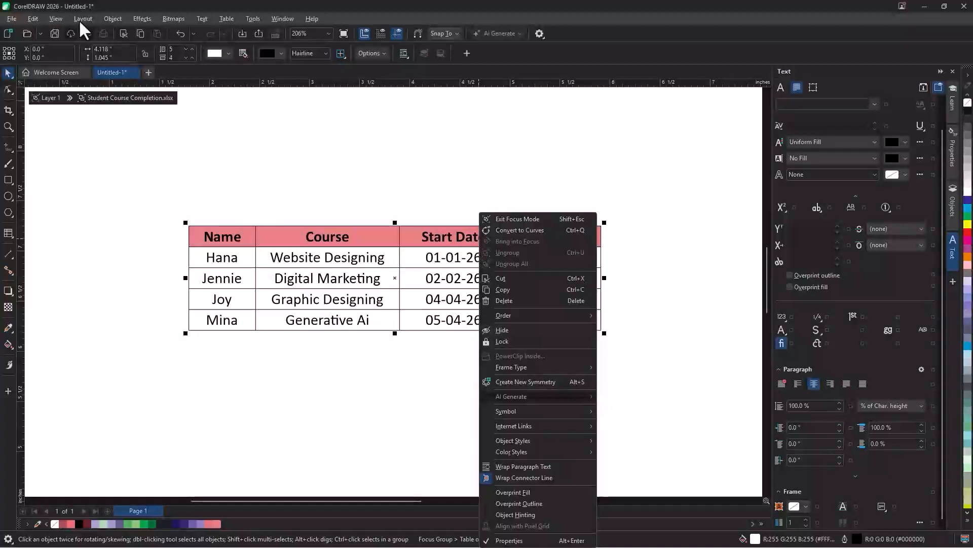
left_click(107, 19)
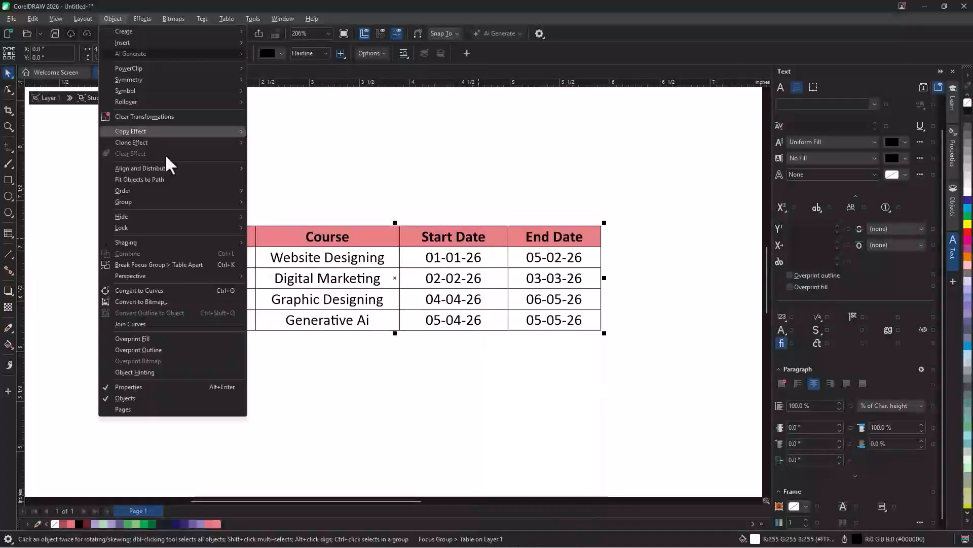
left_click(236, 265)
left_click(473, 217)
right_click(475, 218)
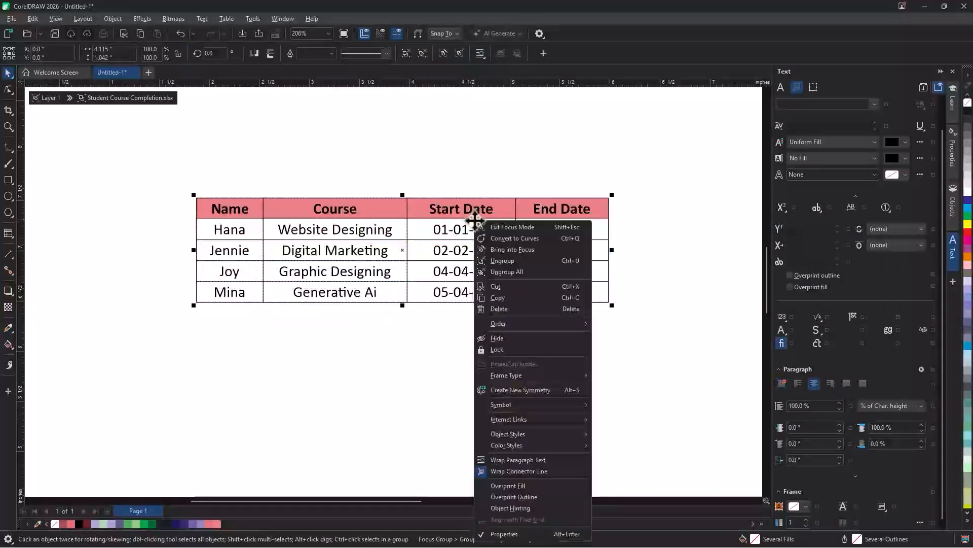
left_click(507, 261)
Step: Pull the Start Date, End Date, 01-01-26, 02-02-26 and 03-03-26 texts and a border line out of the table as separate objects
left_click(466, 224)
left_click_drag(467, 224, 474, 187)
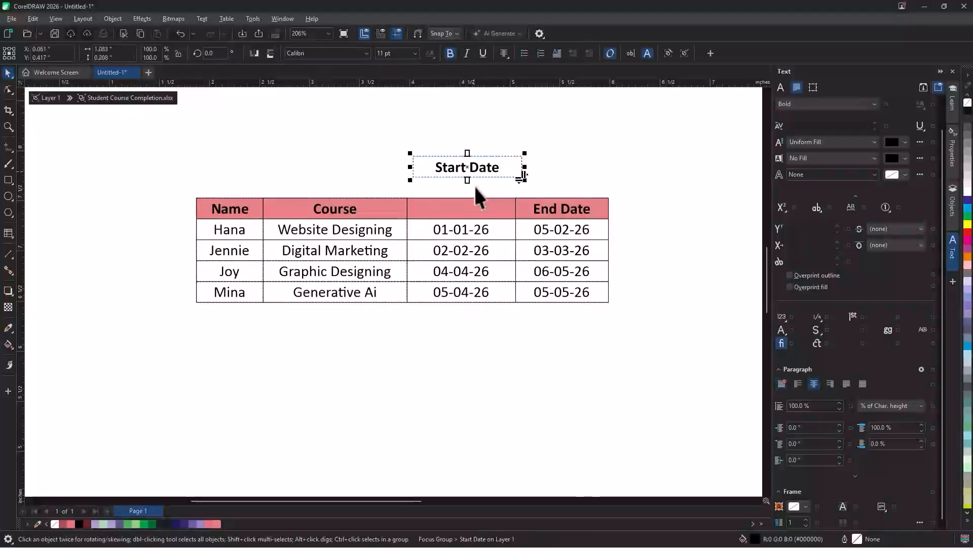
left_click_drag(475, 227, 492, 186)
left_click_drag(486, 251, 502, 328)
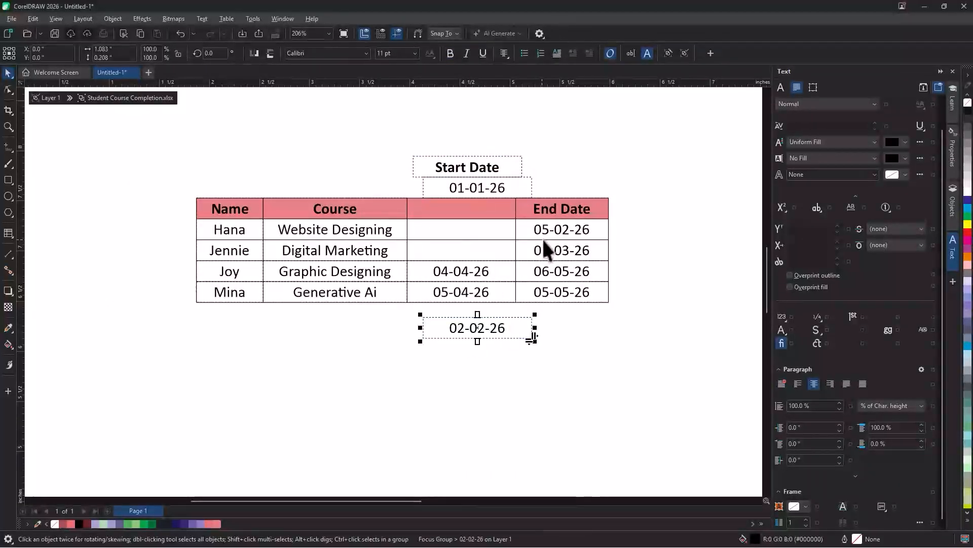
left_click(583, 221)
left_click_drag(563, 209, 594, 168)
left_click_drag(538, 253, 613, 264)
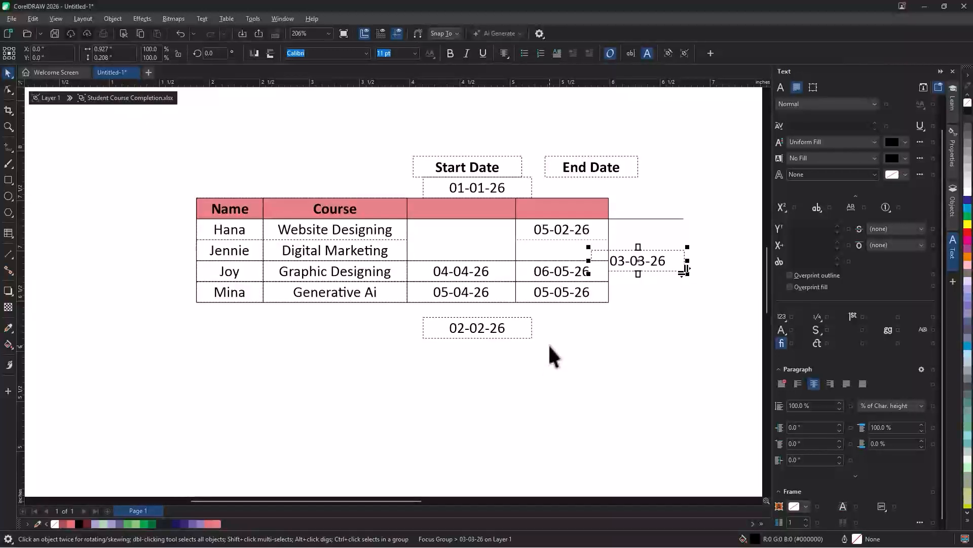
Step: Leave the group, then select all the broken-apart pieces of the imported table and delete them
left_click(546, 373)
scroll(205, 281, "down", 2)
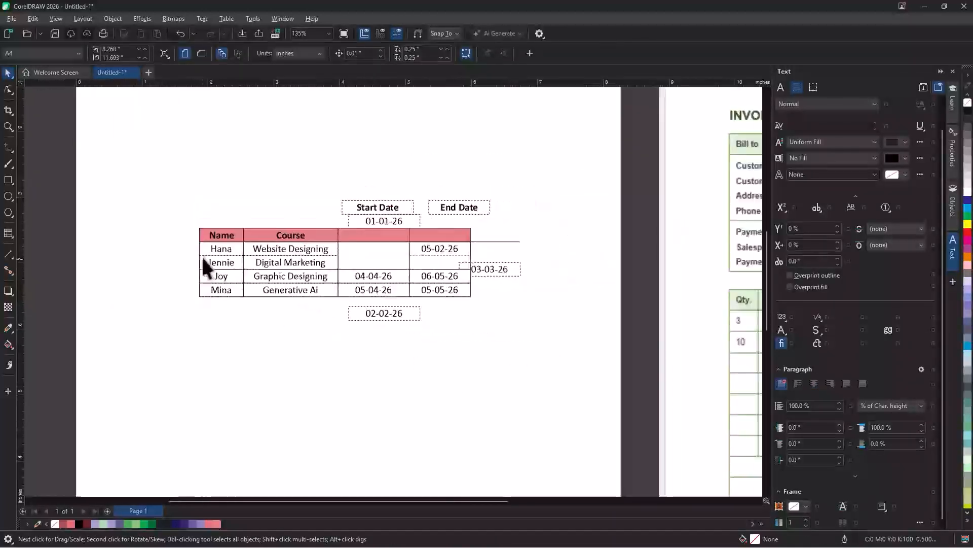
left_click_drag(551, 364, 550, 363)
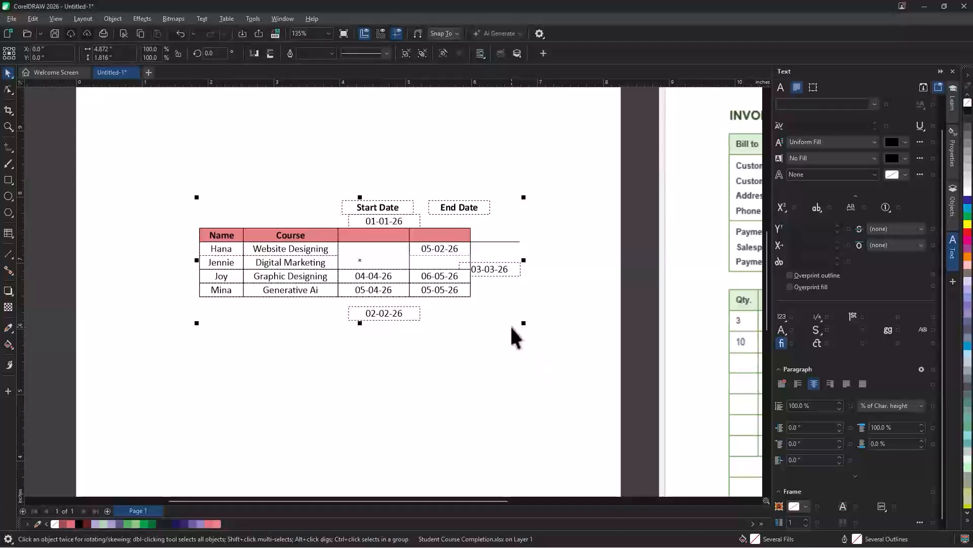
key("Delete")
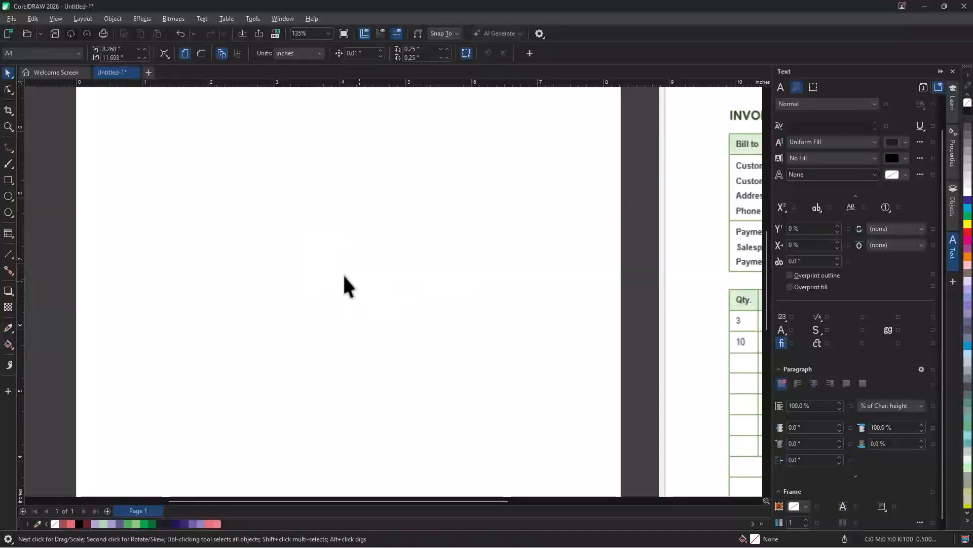
Step: Create a new table with 5 rows and 5 columns, 4.0 inches high and 6.5 inches wide
left_click(226, 19)
left_click(245, 30)
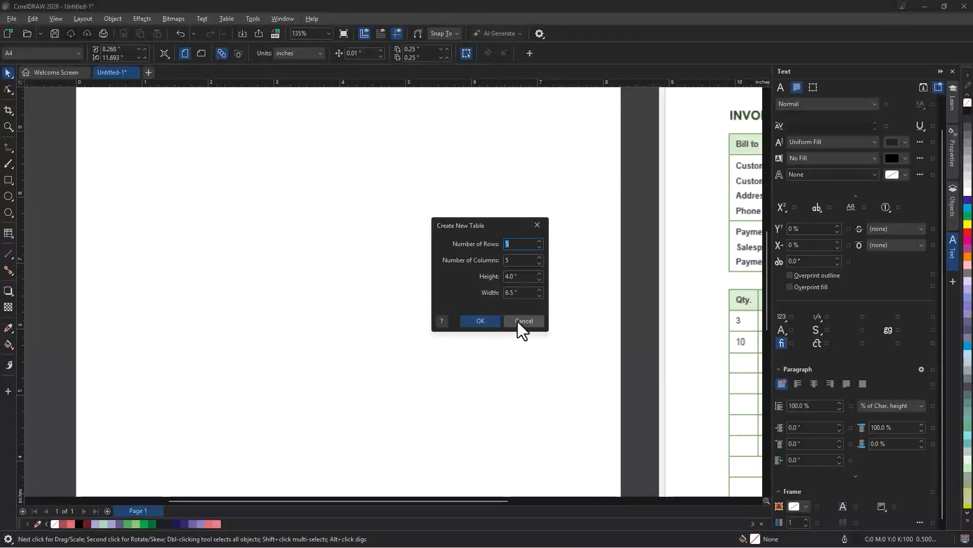
left_click(496, 321)
left_click_drag(366, 281, 382, 219)
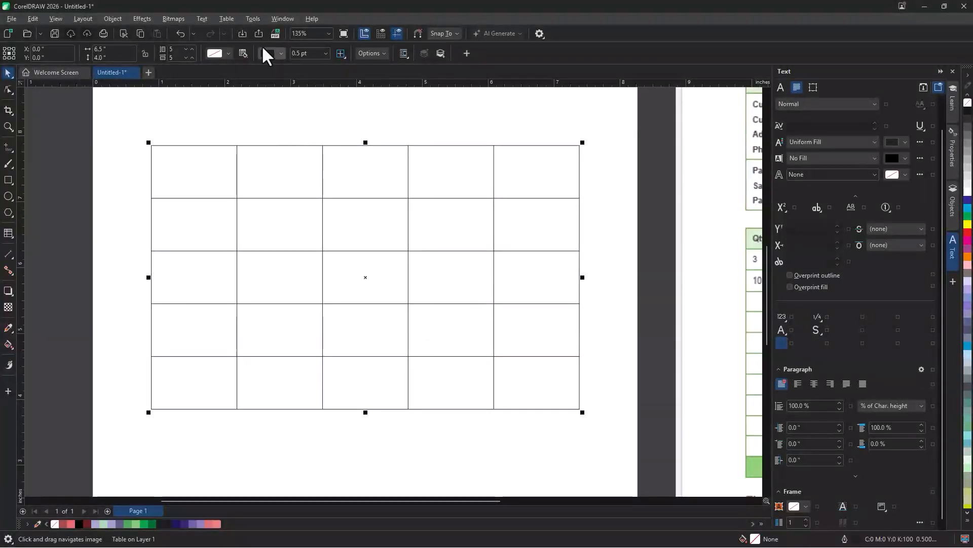
left_click(221, 20)
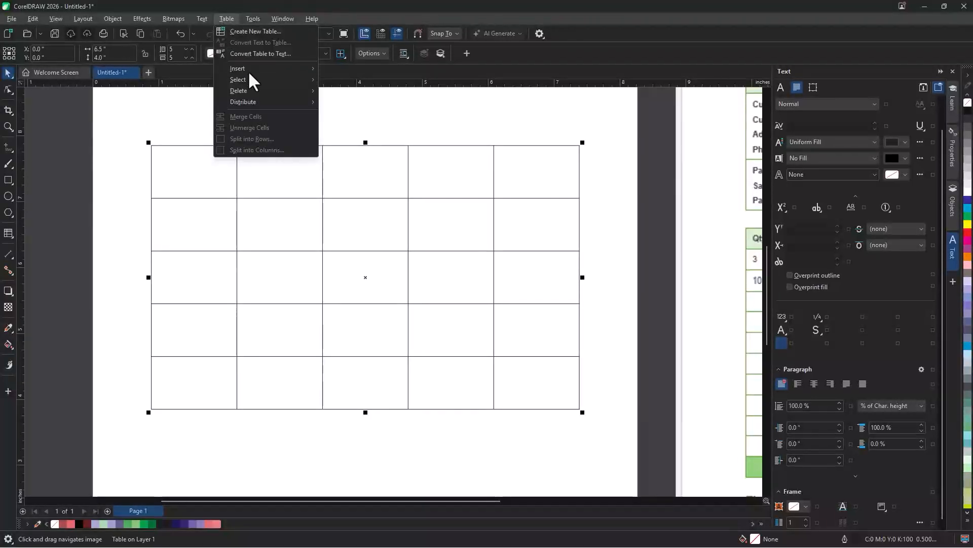
mouse_move(272, 69)
left_click(187, 172)
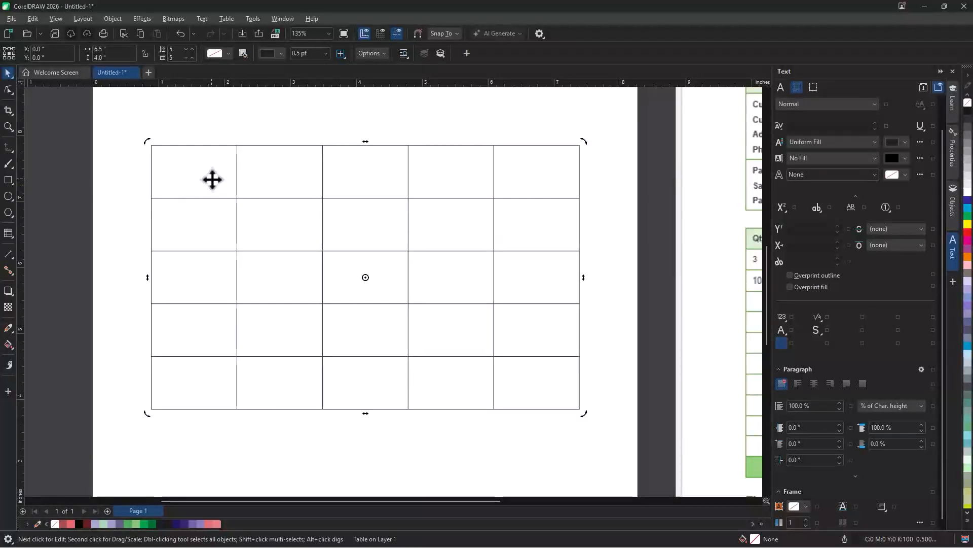
Step: Place the text cursor in the last row's first cell and advance through the cells past the end to append a row
scroll(226, 274, "down", 1)
left_click(226, 362)
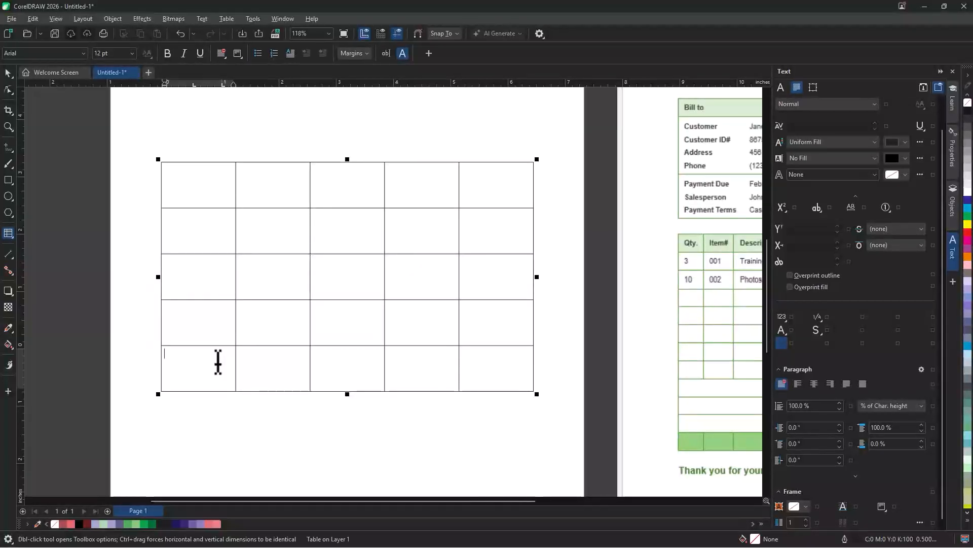
key("Tab")
key("Tab")
key("Tab")
key("Tab")
key("Tab")
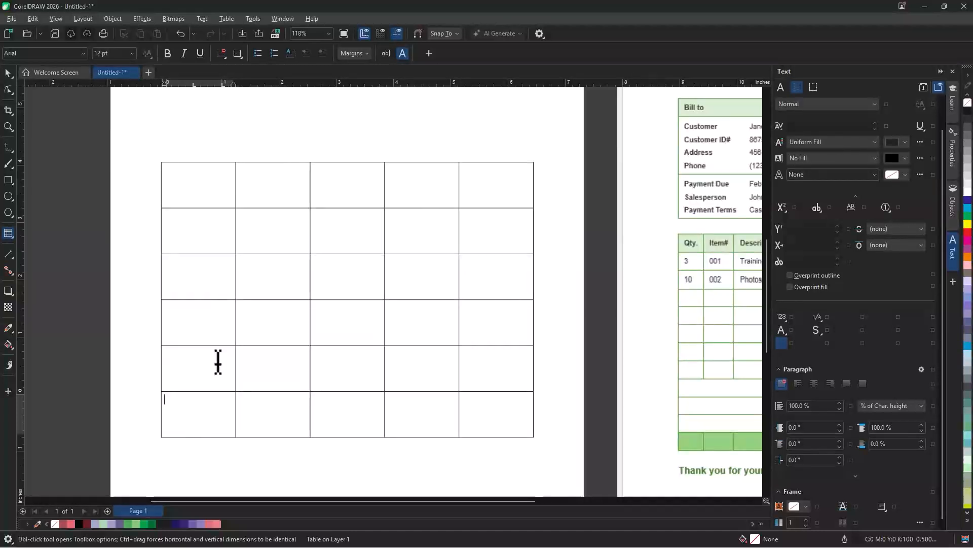
Step: Advance through the cells of the newly added row past its last cell to append another row
key("Tab")
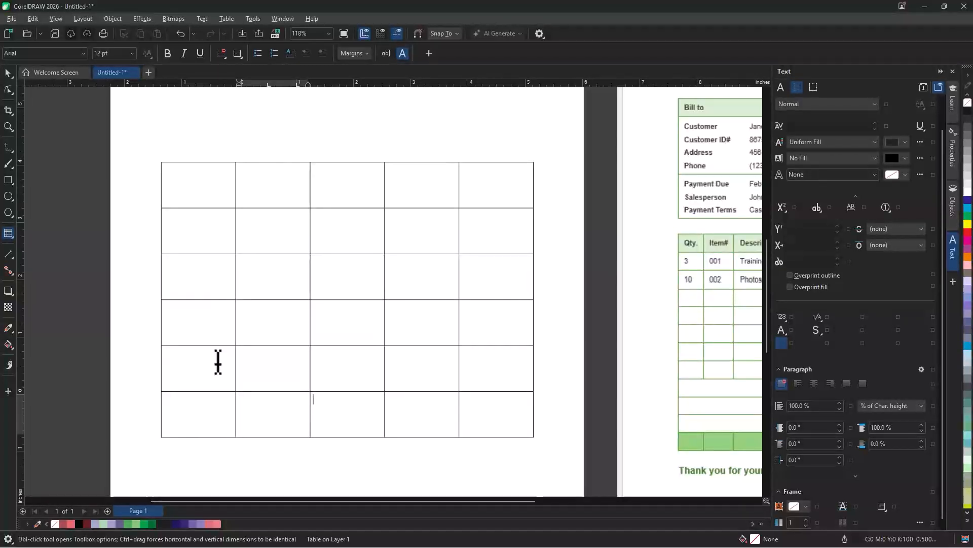
key("Tab")
key("Tab")
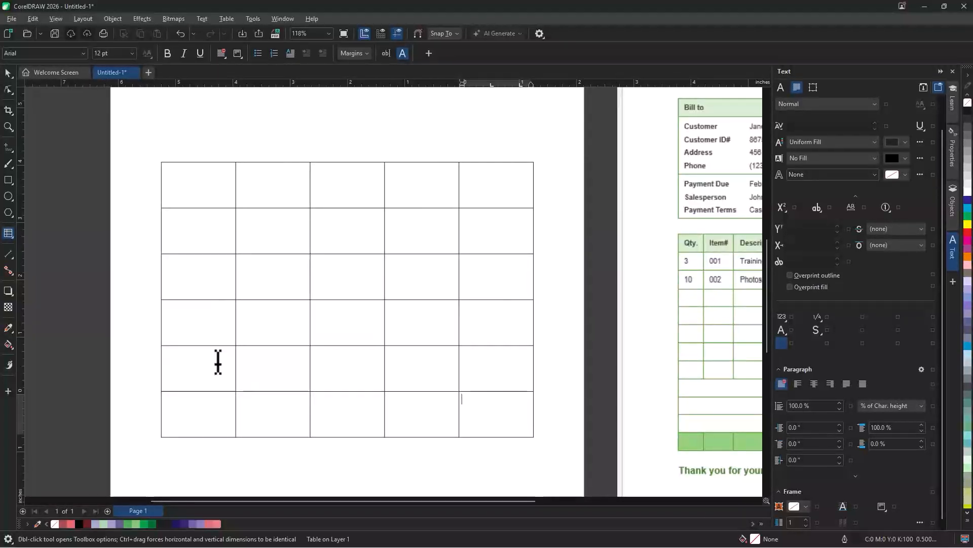
key("Tab")
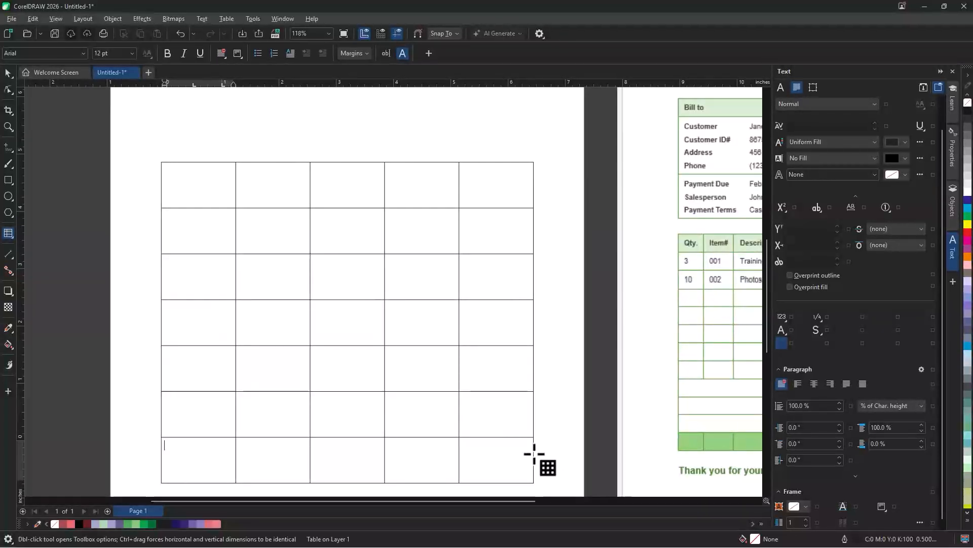
Step: Select the table's fifth column and review its Select, Insert and Distribute commands
scroll(289, 230, "down", 1)
left_click_drag(474, 421, 467, 401)
left_click(462, 165)
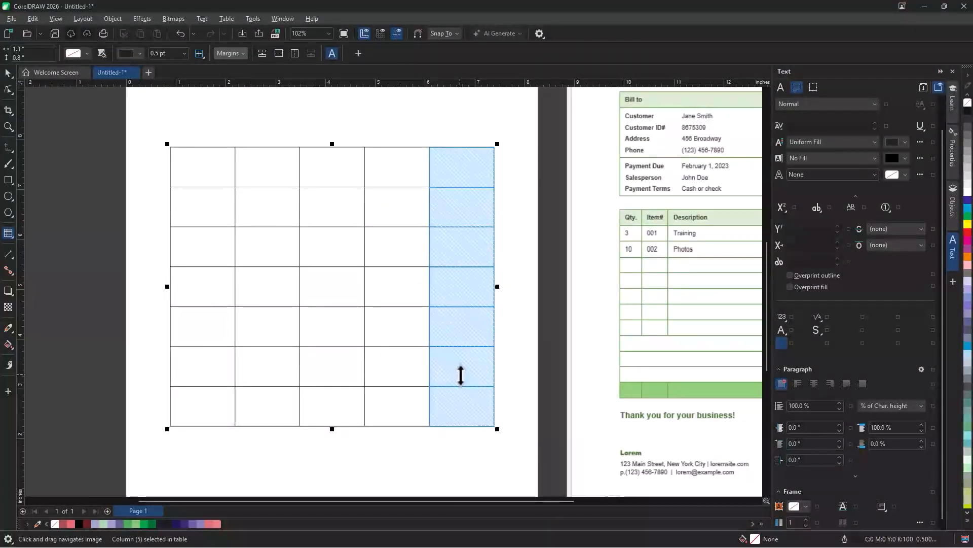
right_click(478, 213)
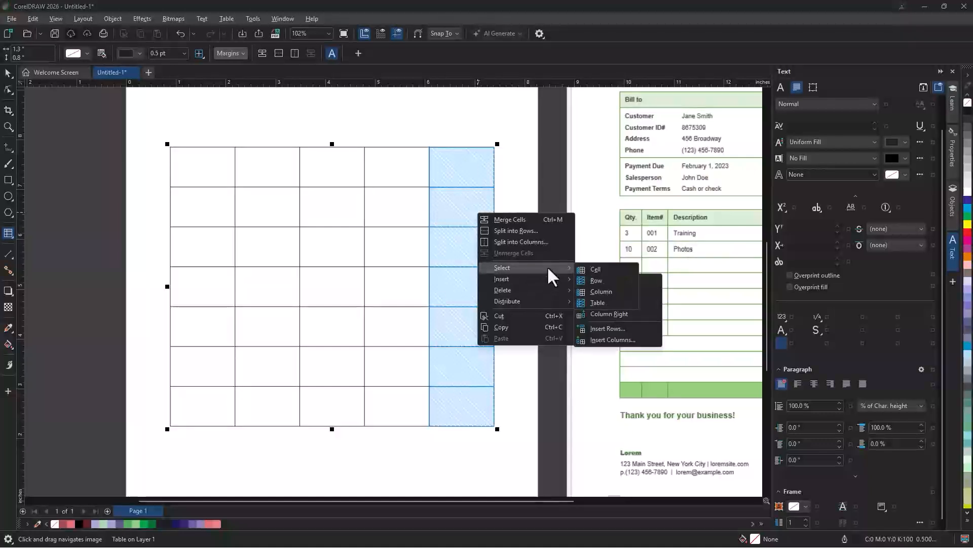
mouse_move(550, 279)
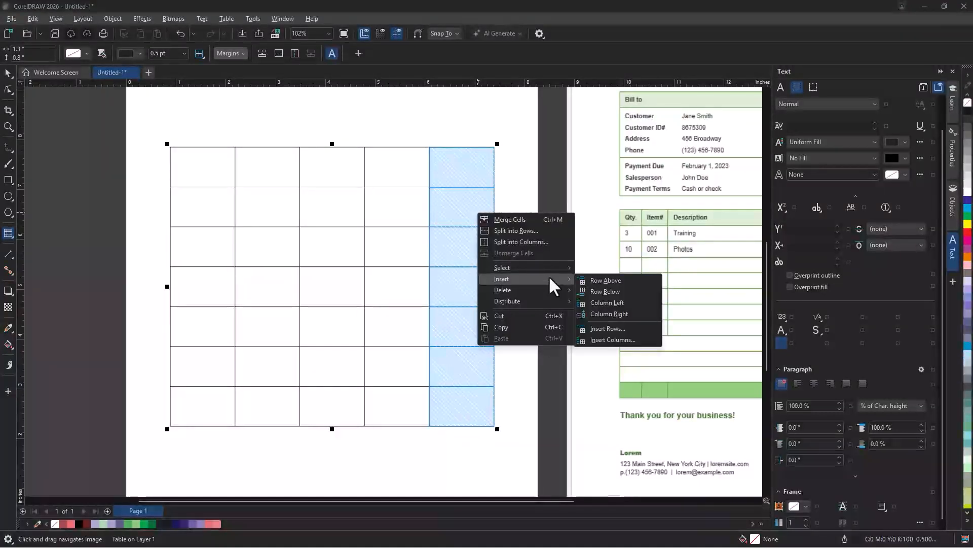
mouse_move(550, 299)
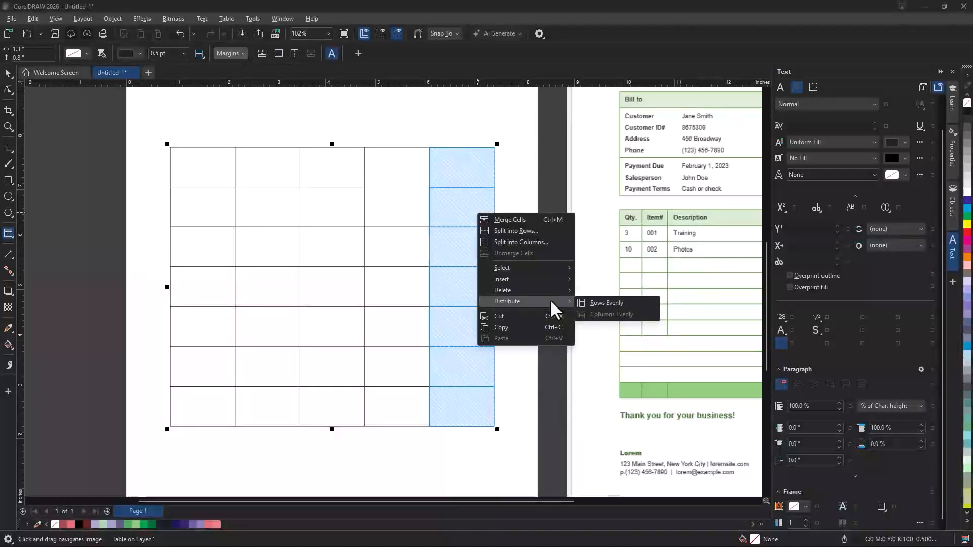
Step: Use the table's Select commands on the top-left cell, first for the cell alone and again for its entire row
left_click(204, 178)
left_click(206, 178)
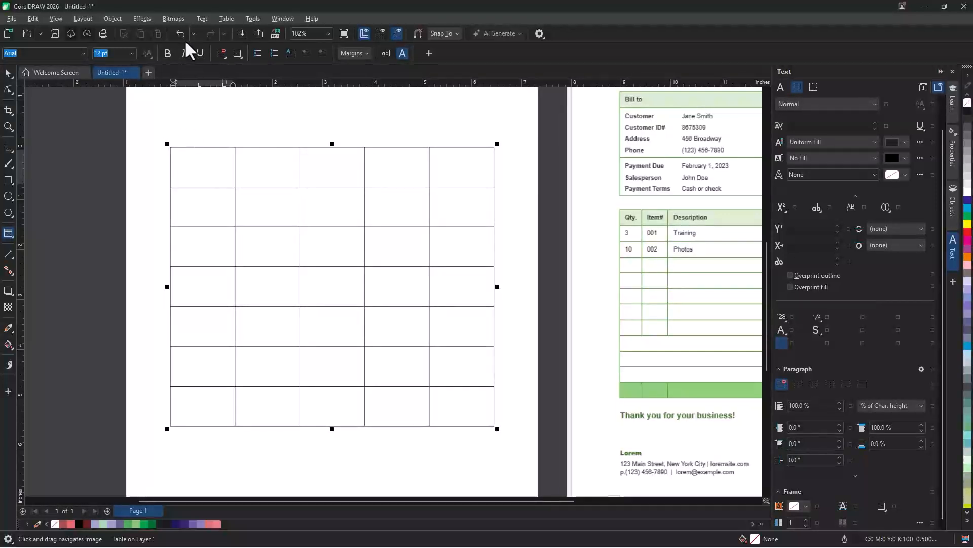
left_click(220, 19)
mouse_move(297, 76)
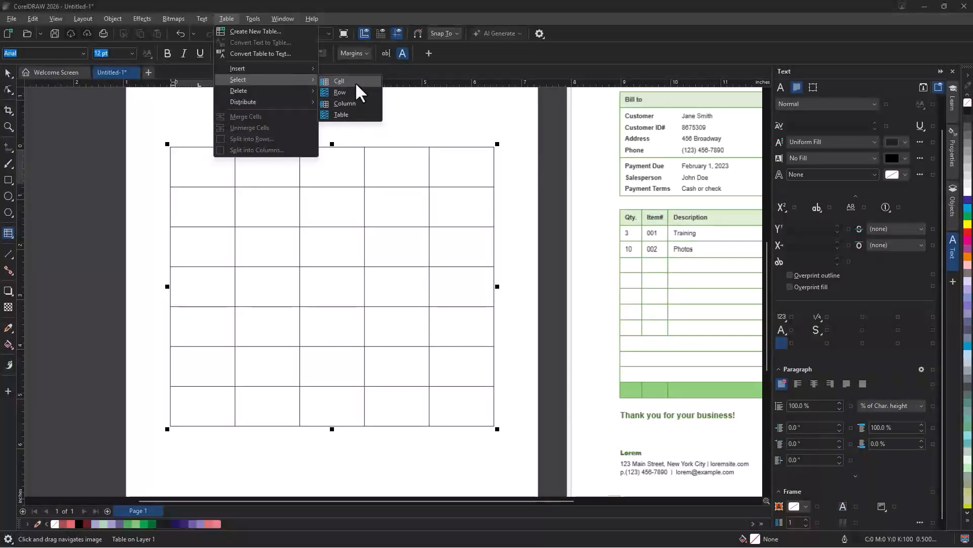
left_click(355, 81)
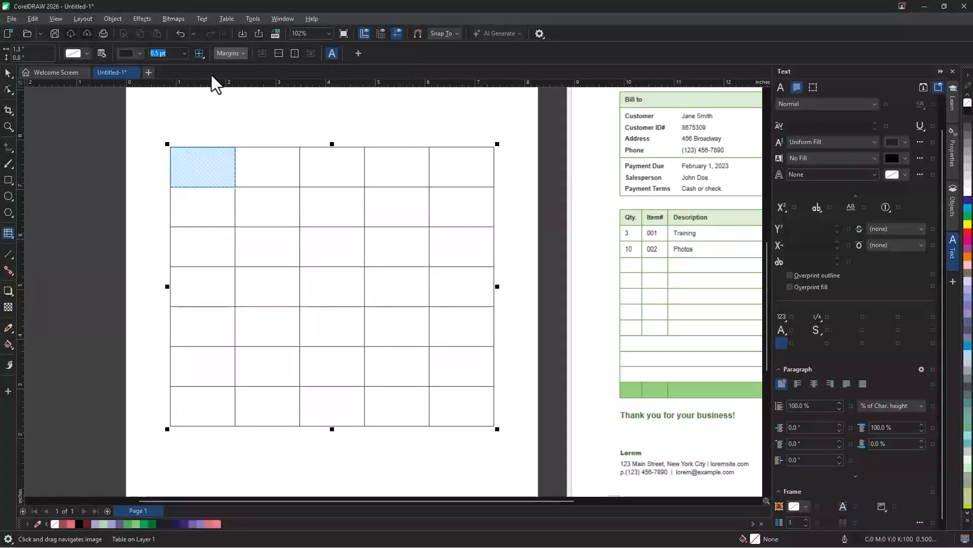
left_click(225, 20)
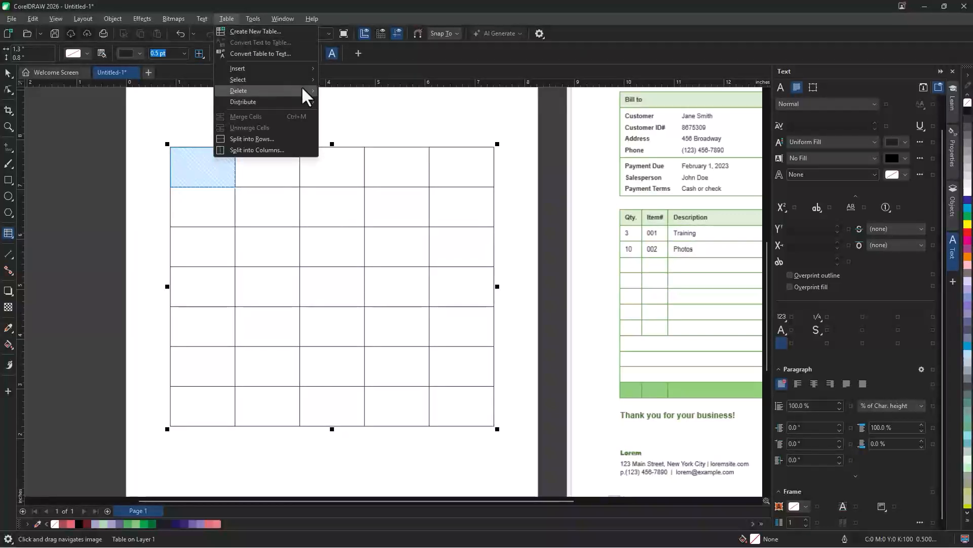
mouse_move(302, 83)
left_click(344, 90)
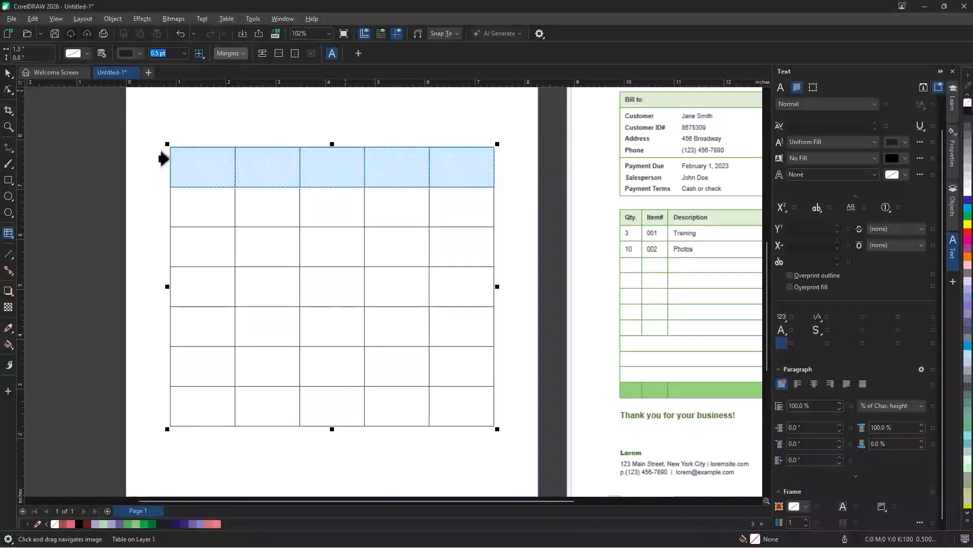
Step: Select the table's entire third row, starting from its first cell
left_click(220, 245)
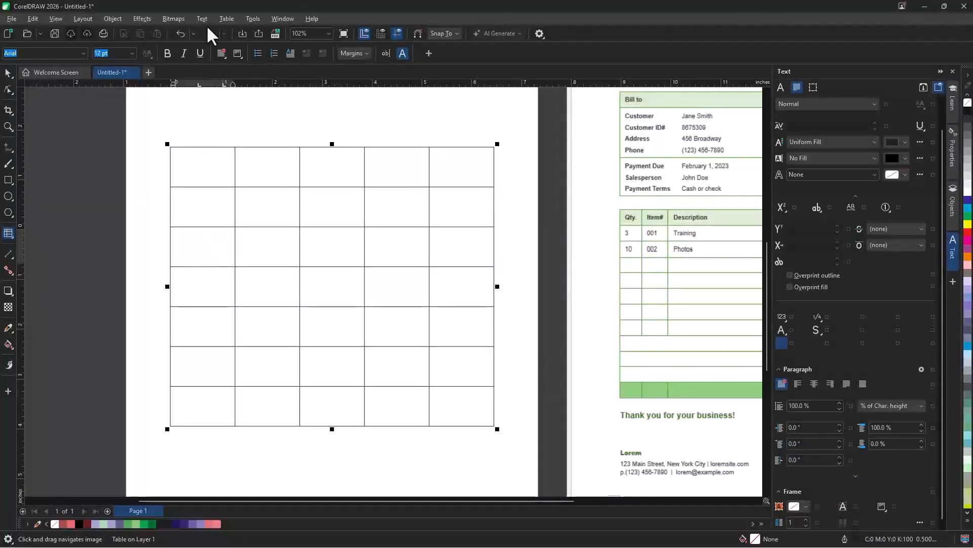
left_click(227, 19)
mouse_move(312, 80)
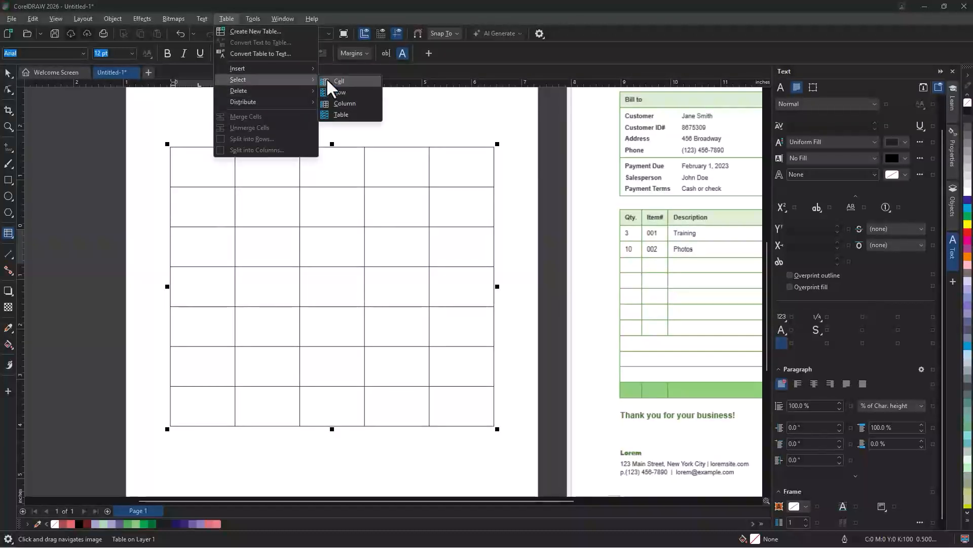
left_click(364, 94)
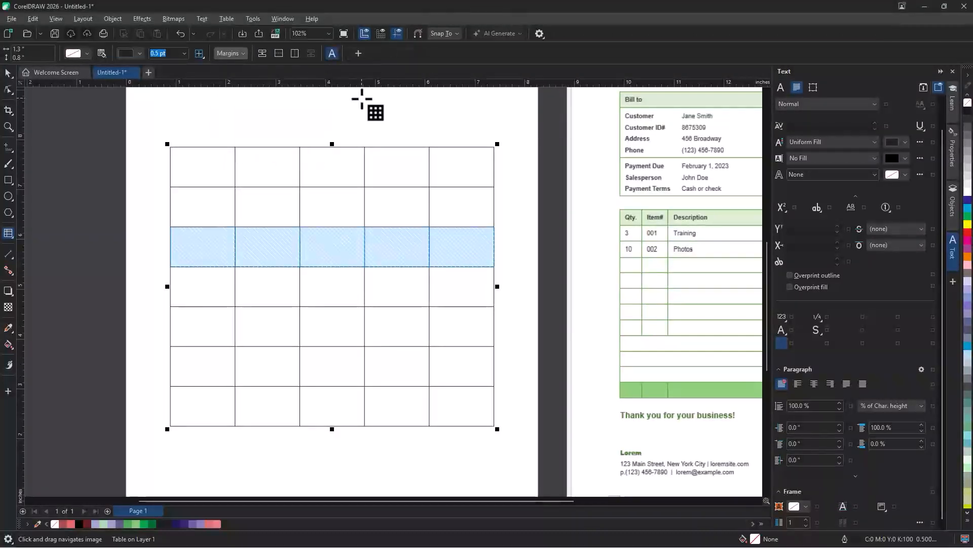
Step: Select the table's second column and undo the last row addition
left_click(263, 184)
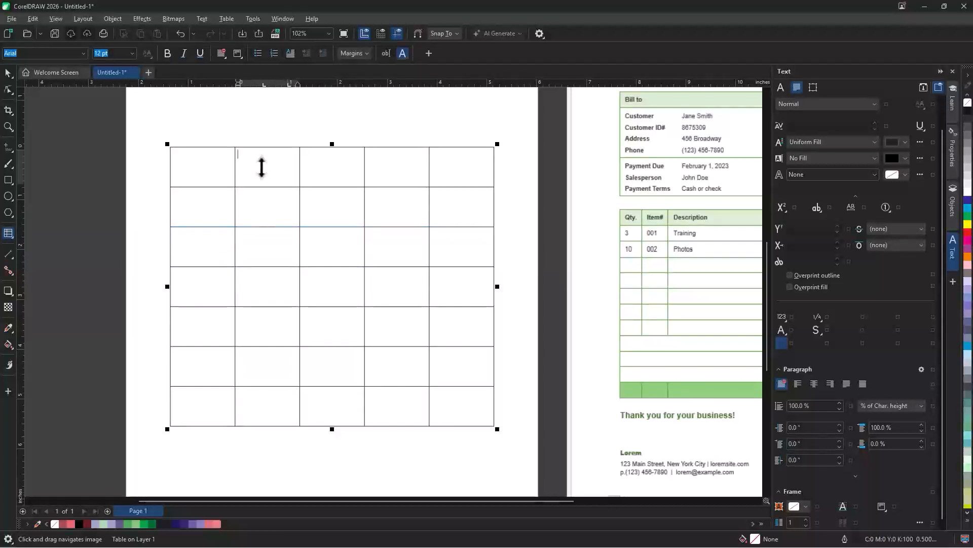
left_click_drag(266, 163, 261, 384)
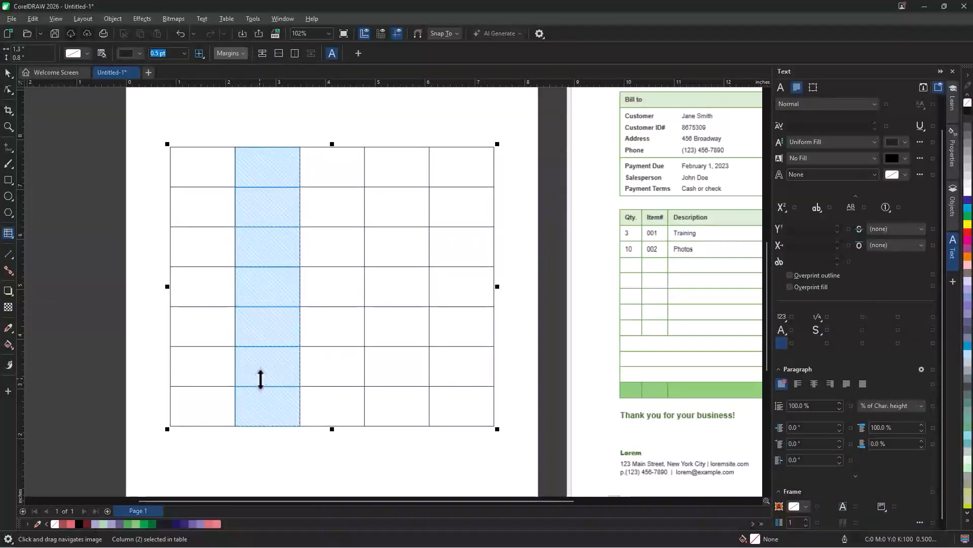
key("ctrl+z")
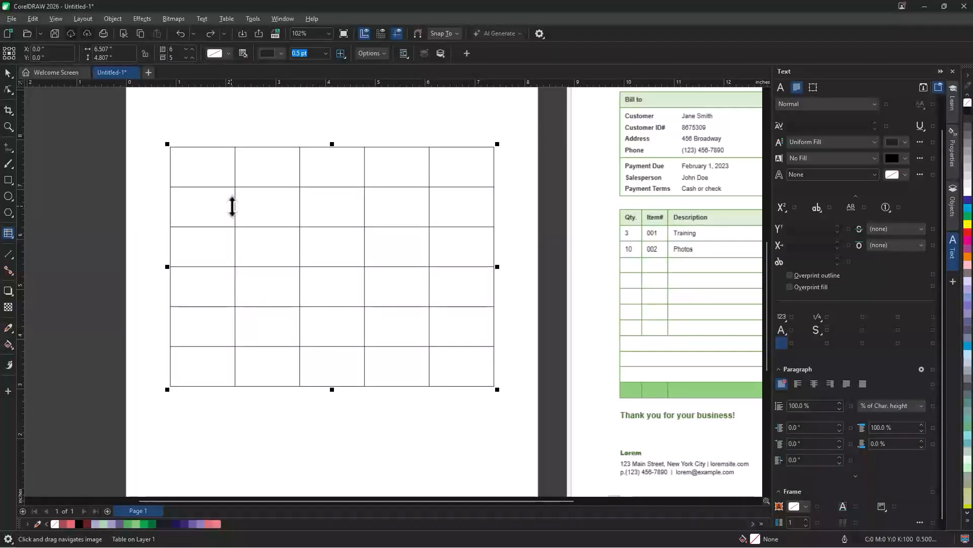
Step: Select all cells of the table at once, and move the whole table slightly left and down on the page
left_click(229, 17)
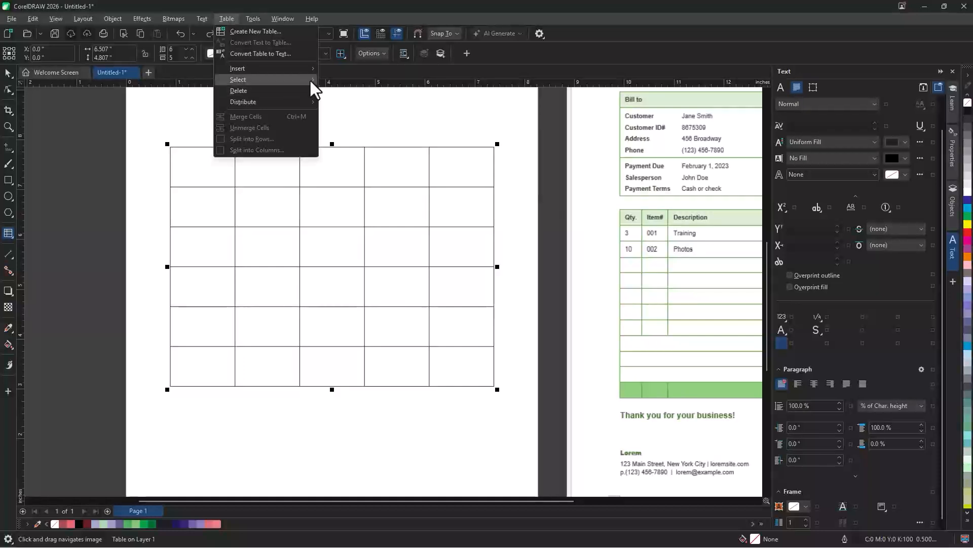
mouse_move(309, 79)
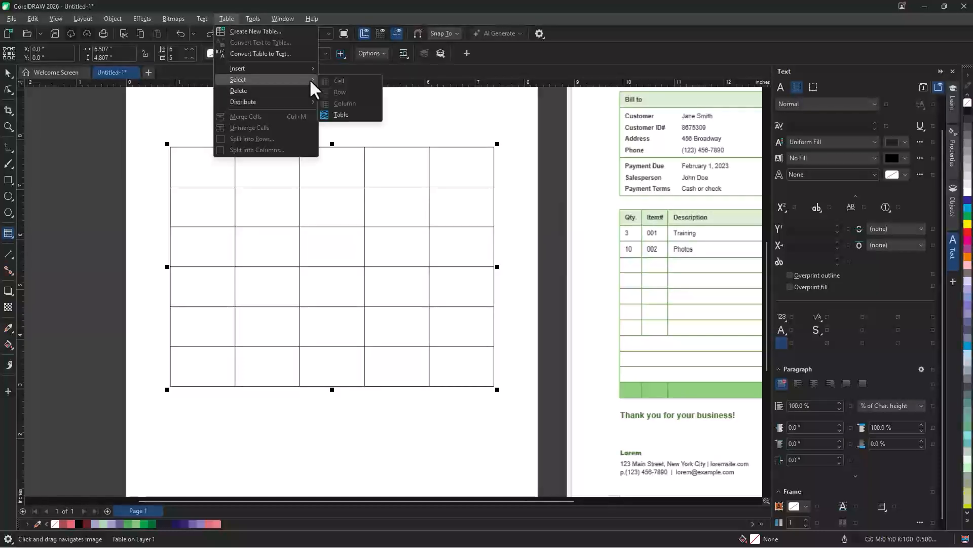
left_click(343, 115)
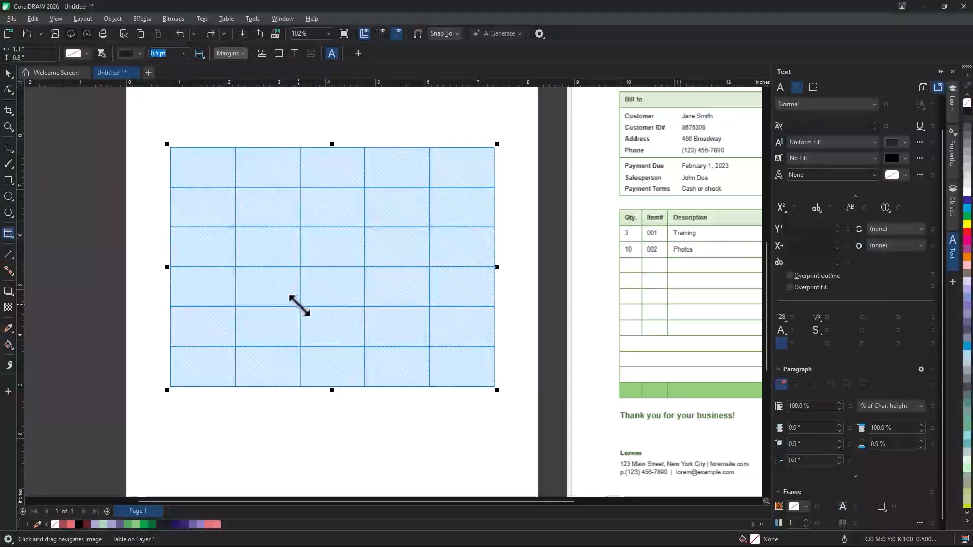
left_click(3, 75)
left_click_drag(249, 234, 273, 262)
left_click_drag(333, 257, 294, 217)
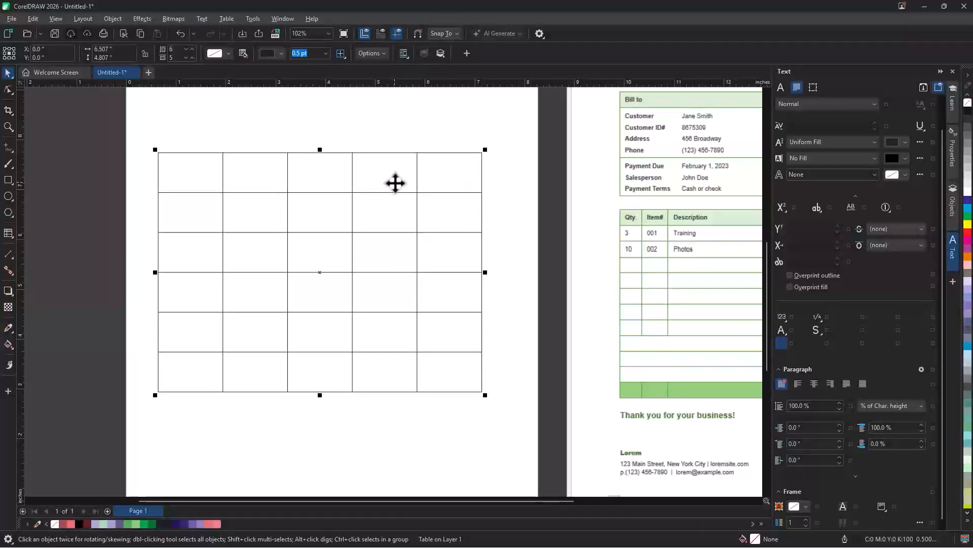
Step: Select all cells of the table's last column and insert one column to its left
left_click(430, 184)
double_click(433, 178)
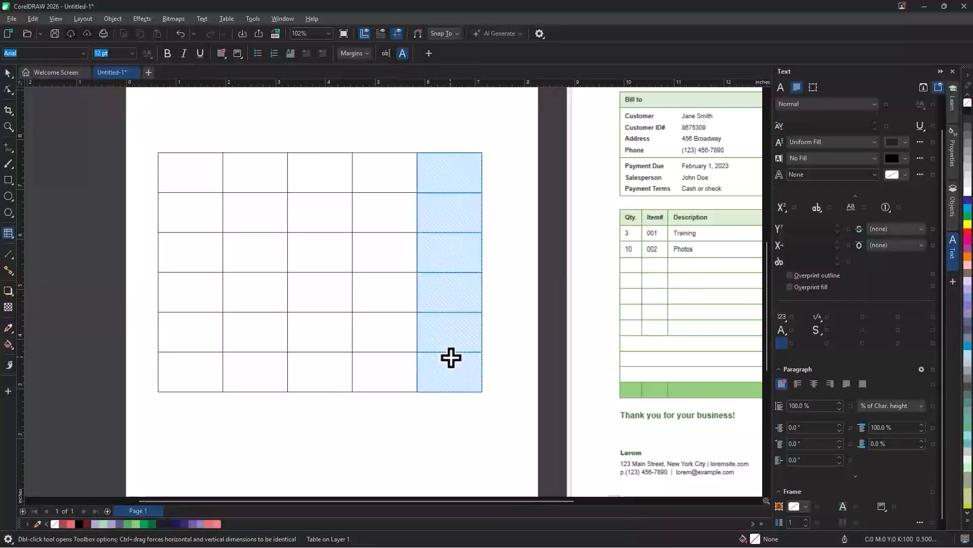
left_click_drag(437, 174, 449, 354)
right_click(451, 209)
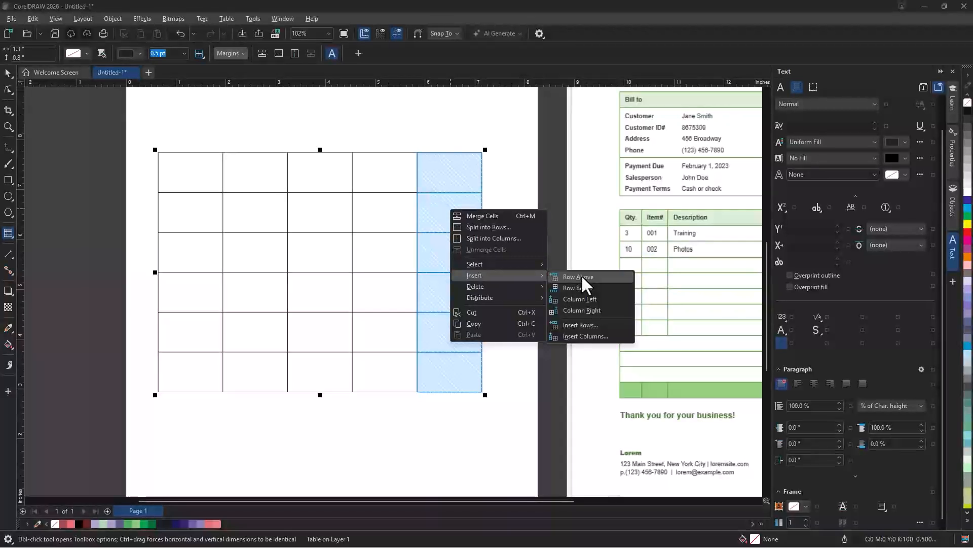
left_click(597, 299)
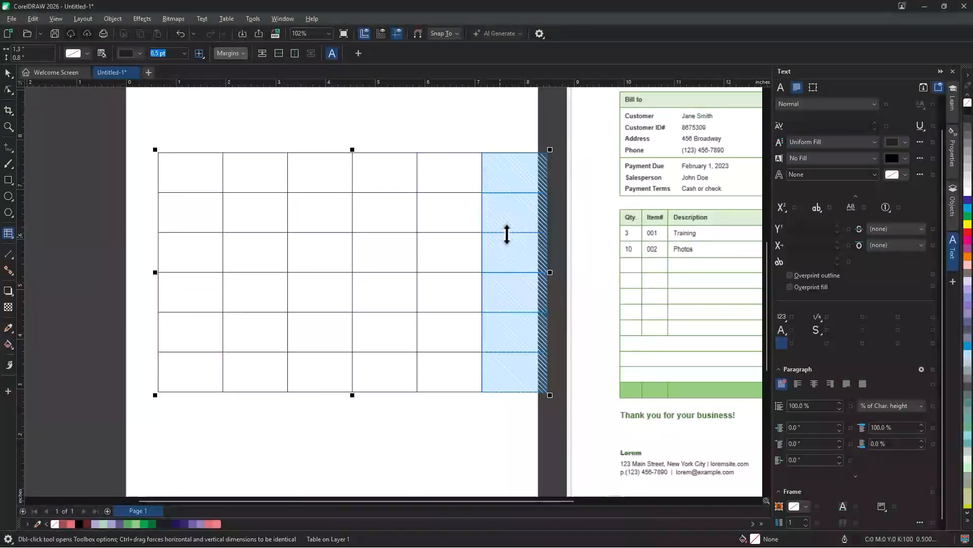
Step: Insert three rows above the table's last row and move the table up and left so it fits on the page
scroll(445, 248, "down", 1)
left_click(448, 360)
mouse_move(495, 413)
left_mouse_down()
mouse_move(463, 409)
mouse_move(502, 391)
mouse_move(507, 411)
left_mouse_up()
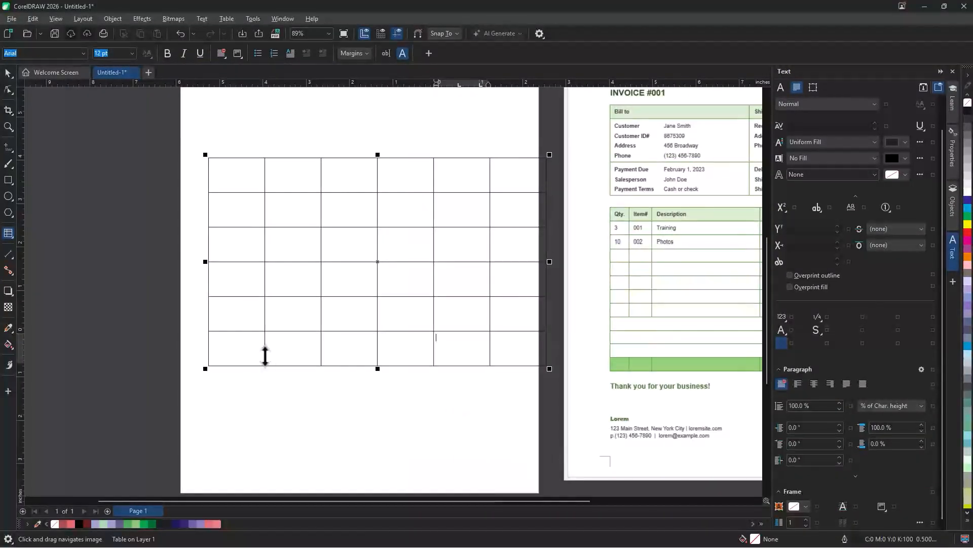
left_click(546, 336)
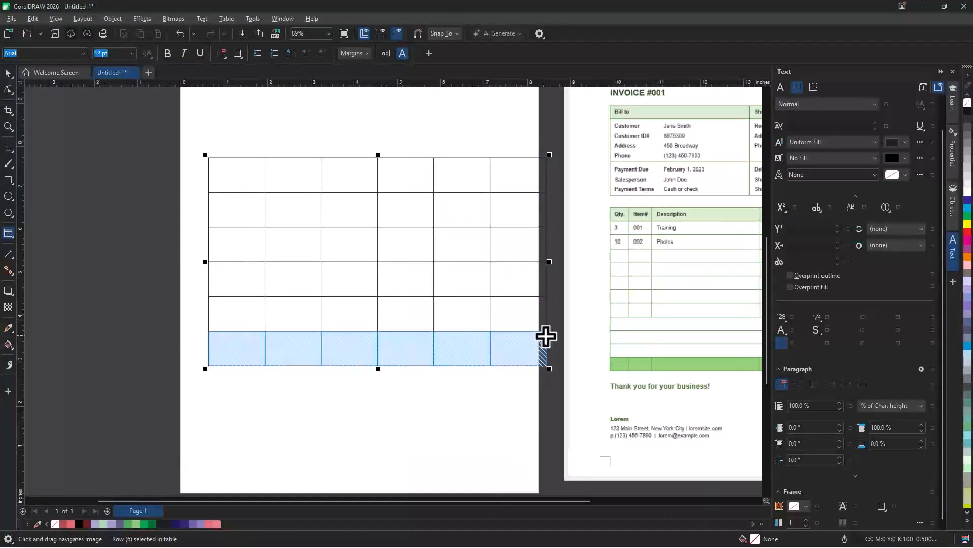
right_click(511, 351)
mouse_move(588, 419)
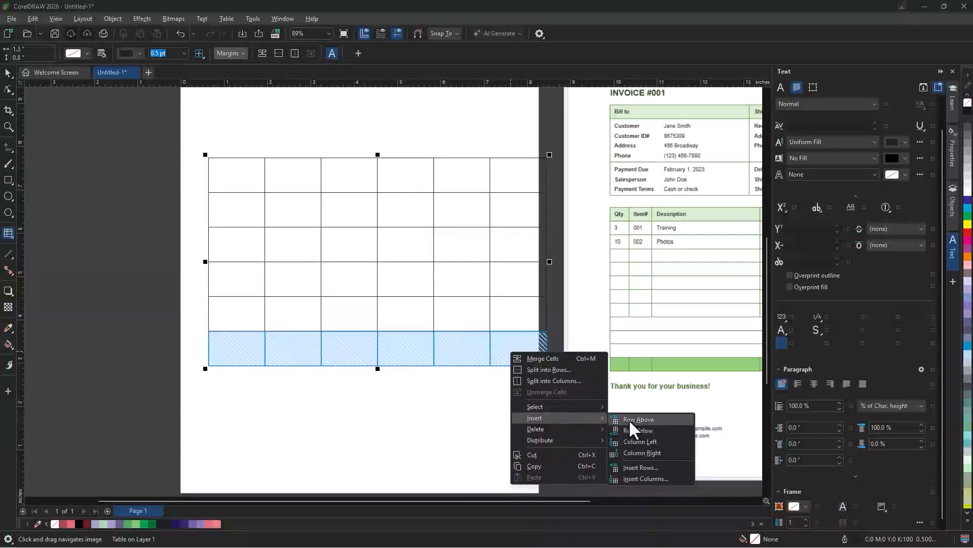
left_click(665, 465)
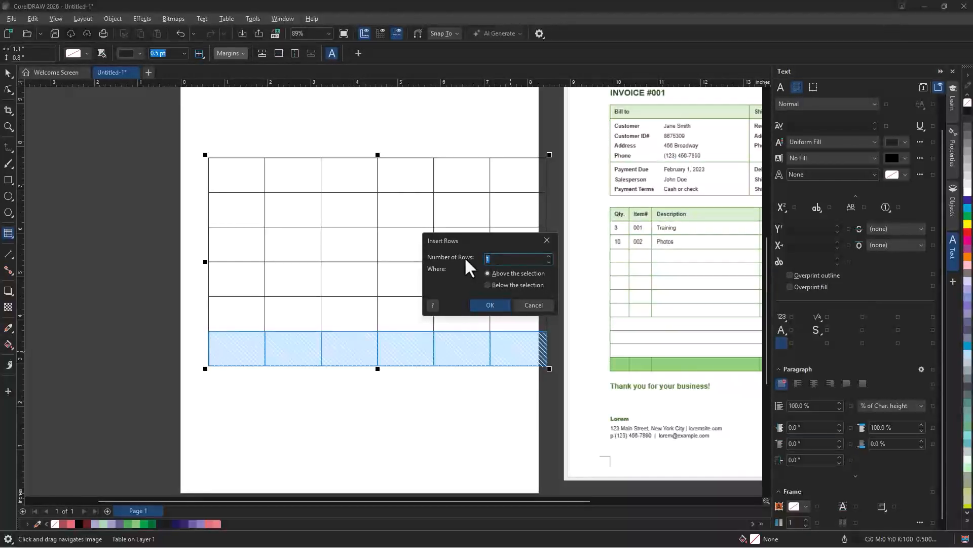
left_click(484, 300)
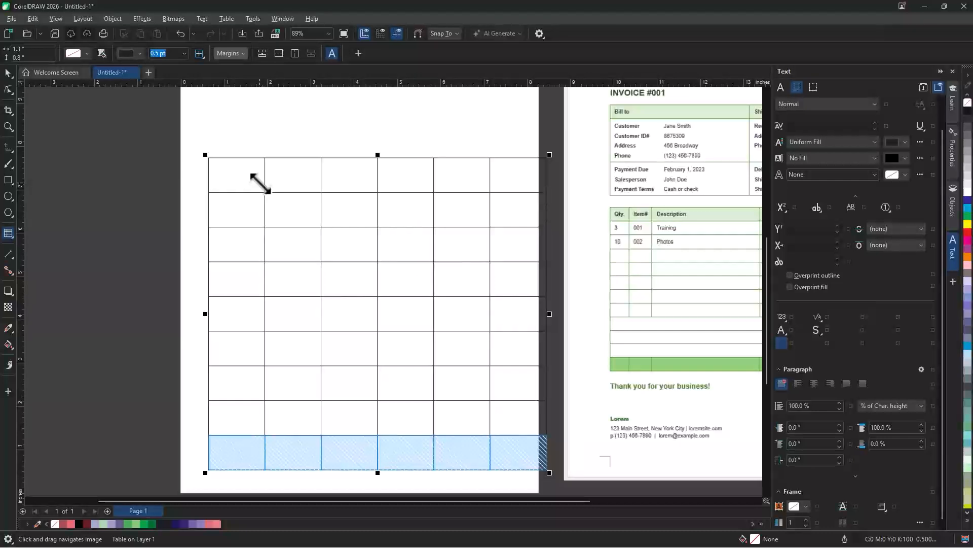
left_click(8, 73)
left_click_drag(460, 317, 445, 297)
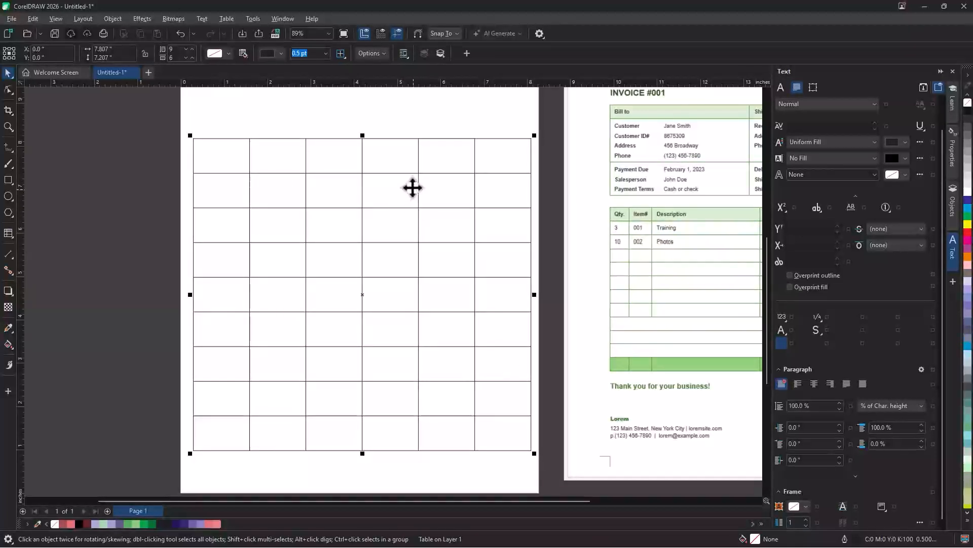
Step: Select all cells in the table's last three columns and open the delete options for them
double_click(400, 161)
left_click_drag(393, 162, 516, 429)
right_click(511, 409)
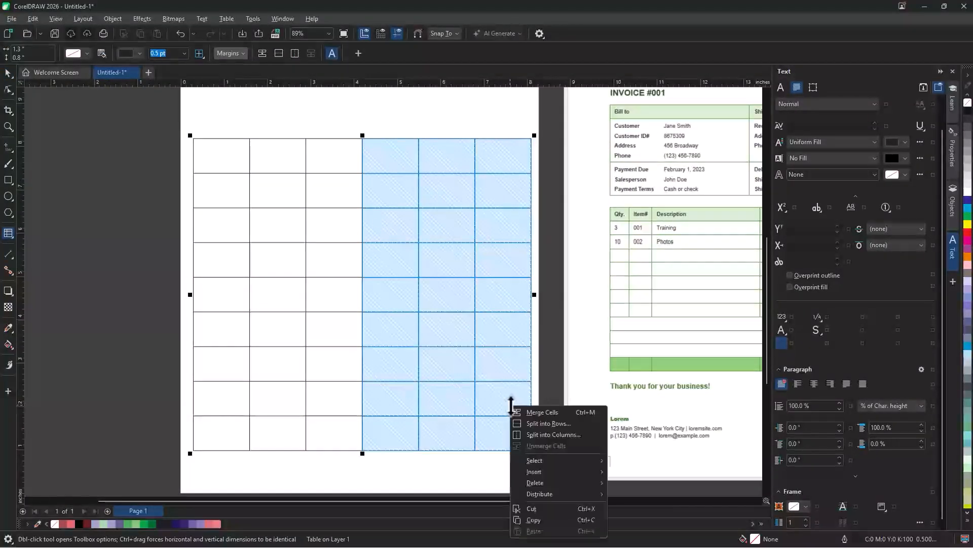
mouse_move(592, 482)
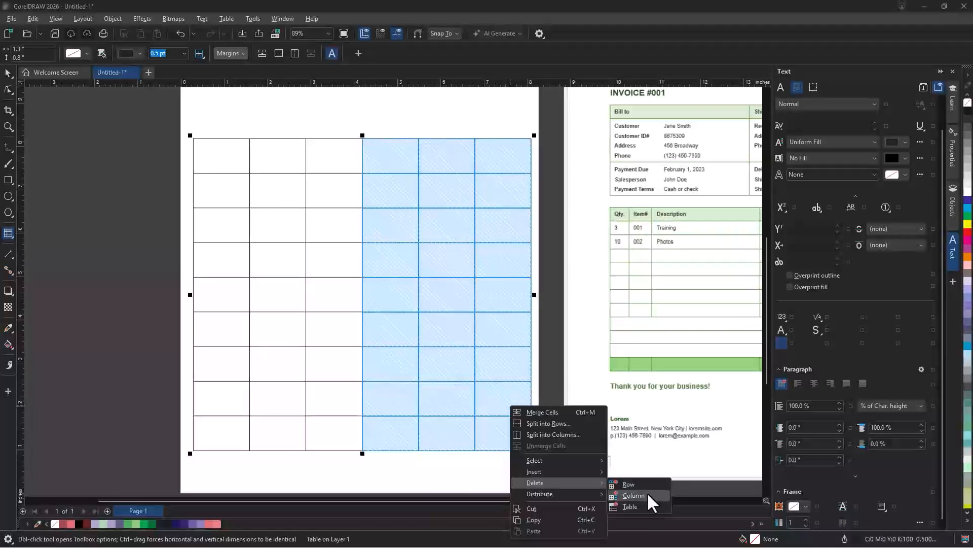
Step: Delete the highlighted columns and the bottom six rows, and move the remaining 3 by 3 table farther inside the page
left_click(633, 495)
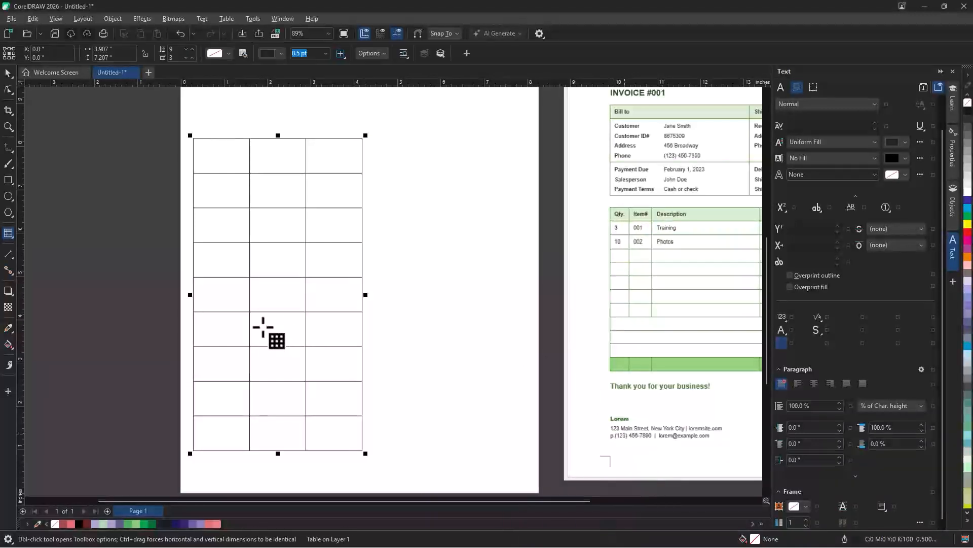
left_click_drag(270, 301, 341, 428)
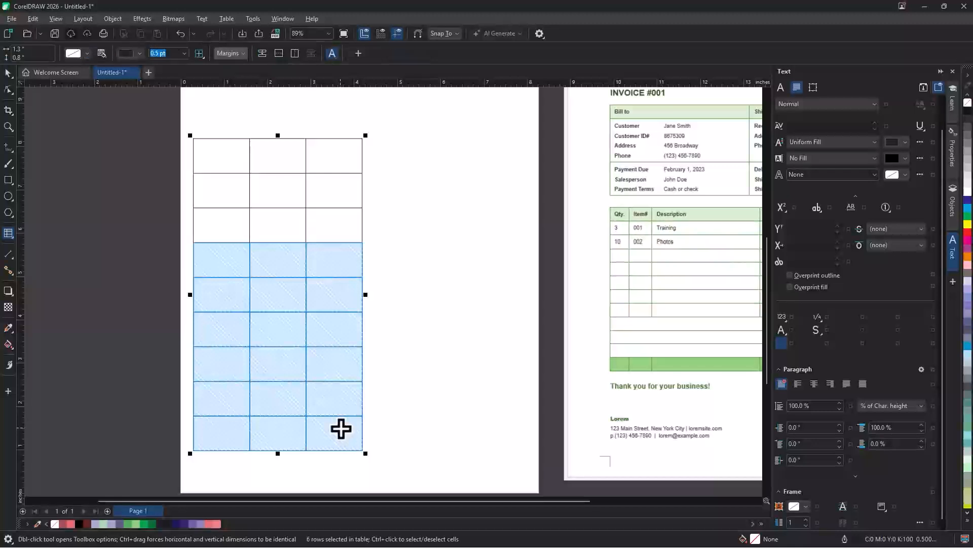
key("Delete")
scroll(190, 163, "up", 3)
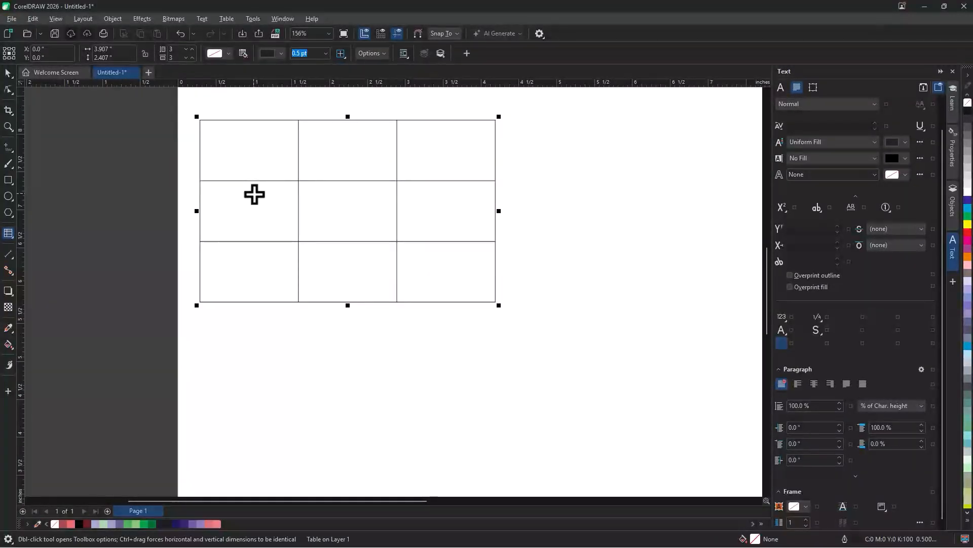
left_click(8, 74)
left_click_drag(449, 170, 518, 205)
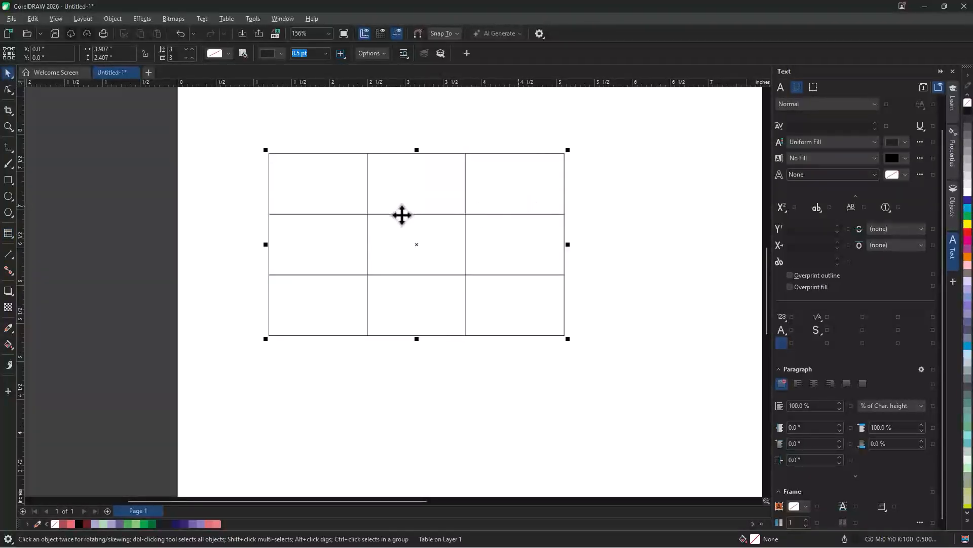
Step: Reshape the table unevenly by shifting both inner column borders outward and lowering the bottom row's upper border
left_click(8, 89)
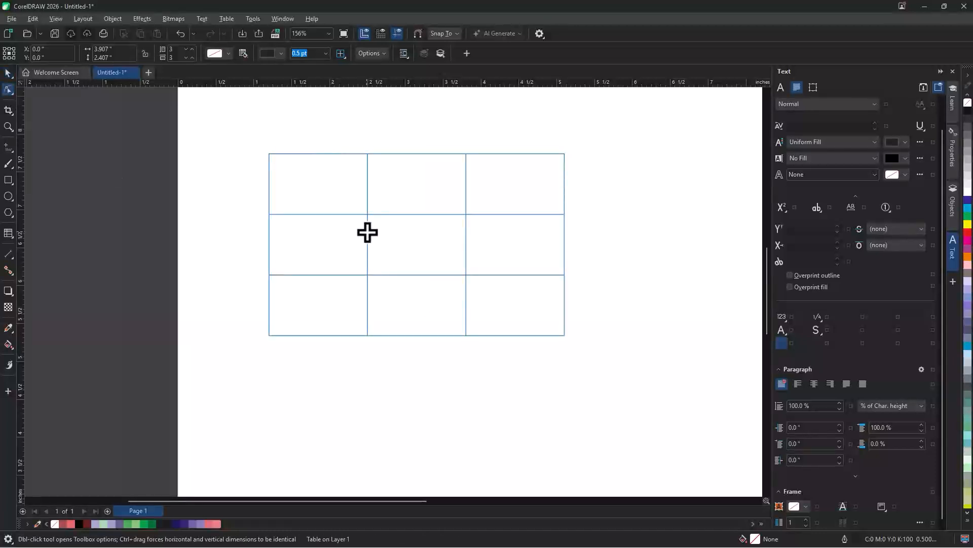
left_click_drag(367, 205, 319, 211)
left_click_drag(465, 202, 517, 203)
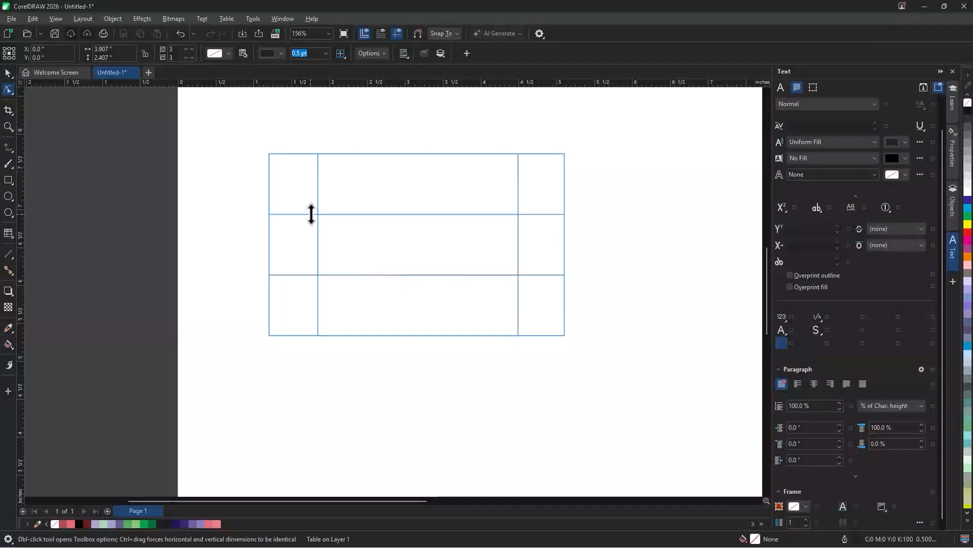
left_click_drag(318, 194, 354, 194)
left_click_drag(341, 276, 341, 318)
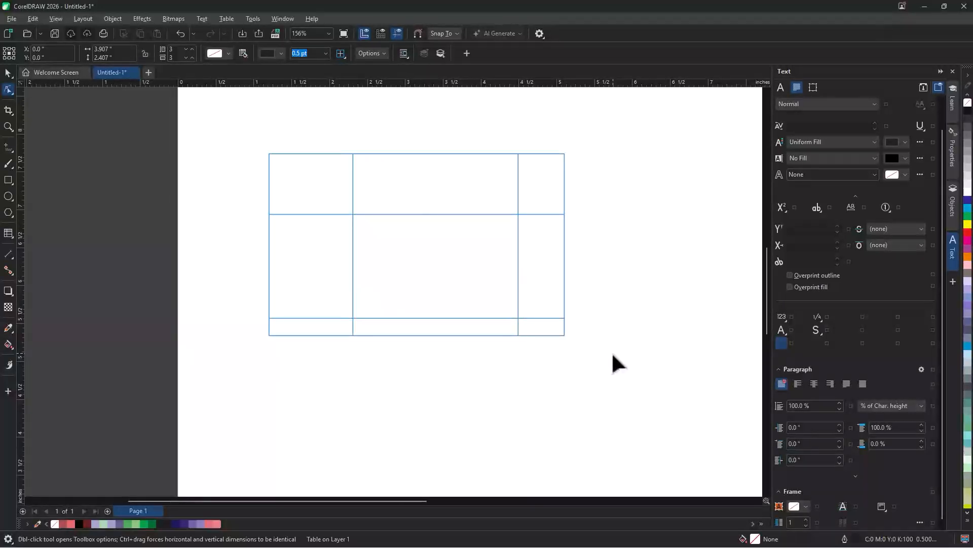
Step: Select the entire table and distribute its rows and columns evenly
left_click(293, 184)
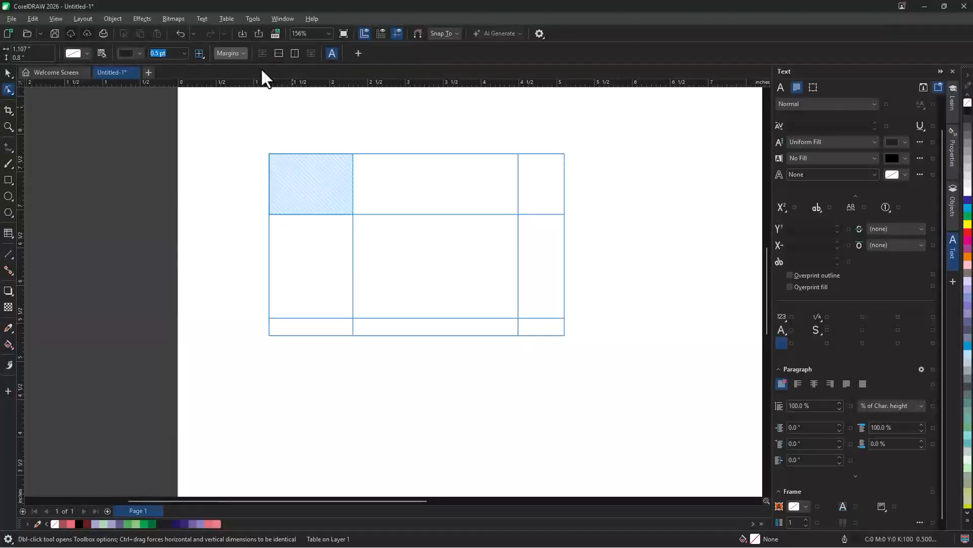
right_click(294, 167)
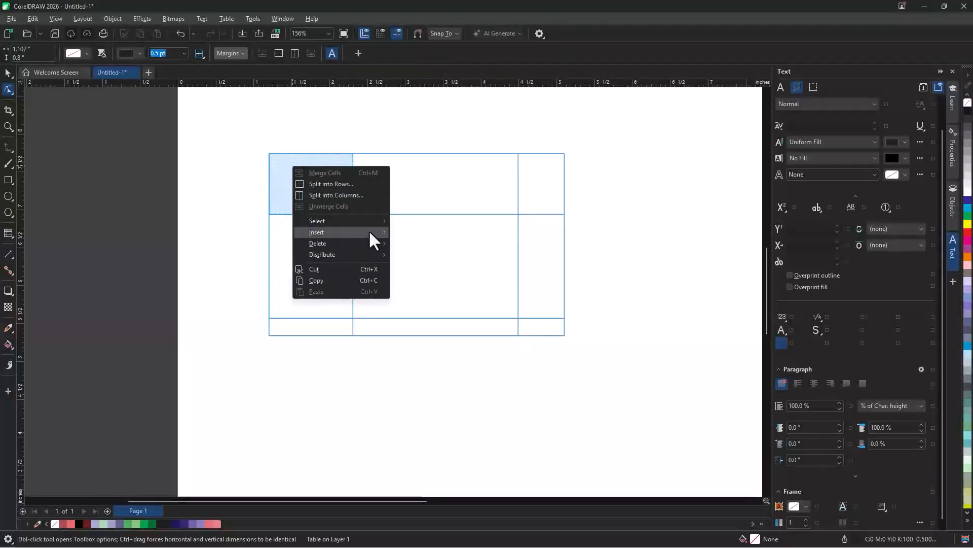
mouse_move(370, 223)
left_click(423, 256)
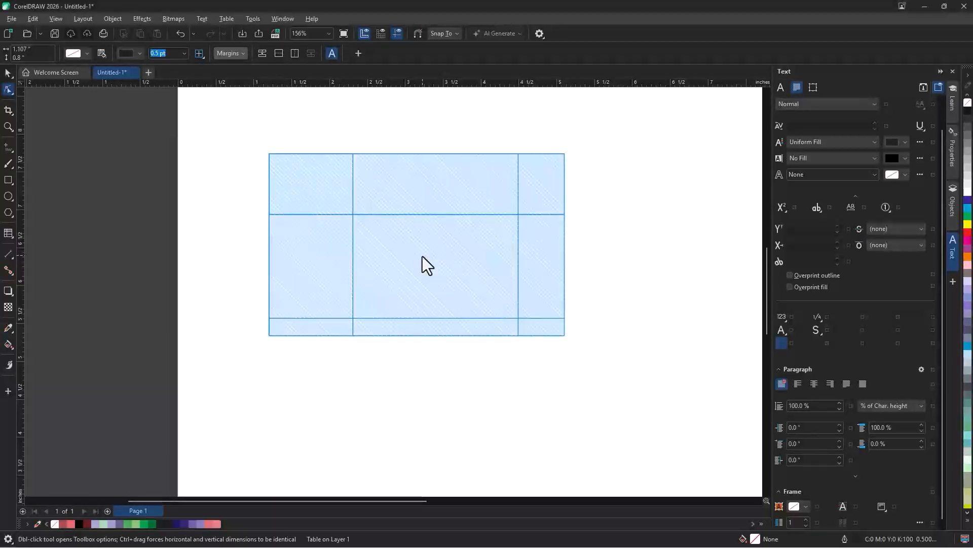
right_click(327, 195)
mouse_move(393, 285)
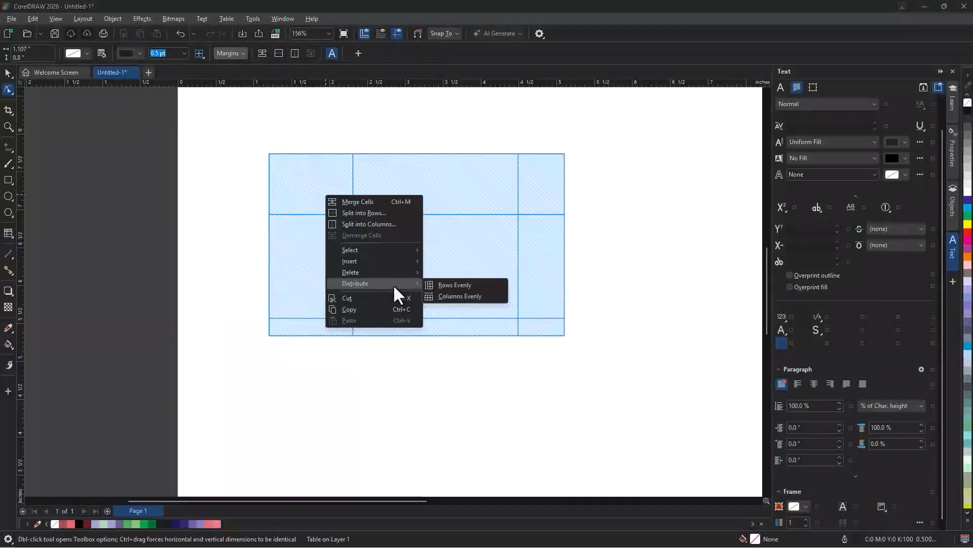
left_click(485, 284)
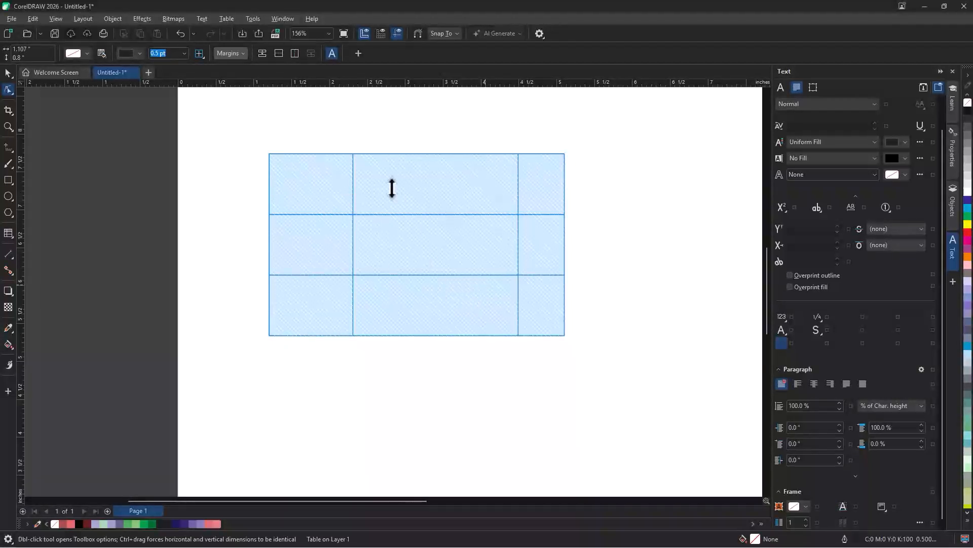
right_click(337, 198)
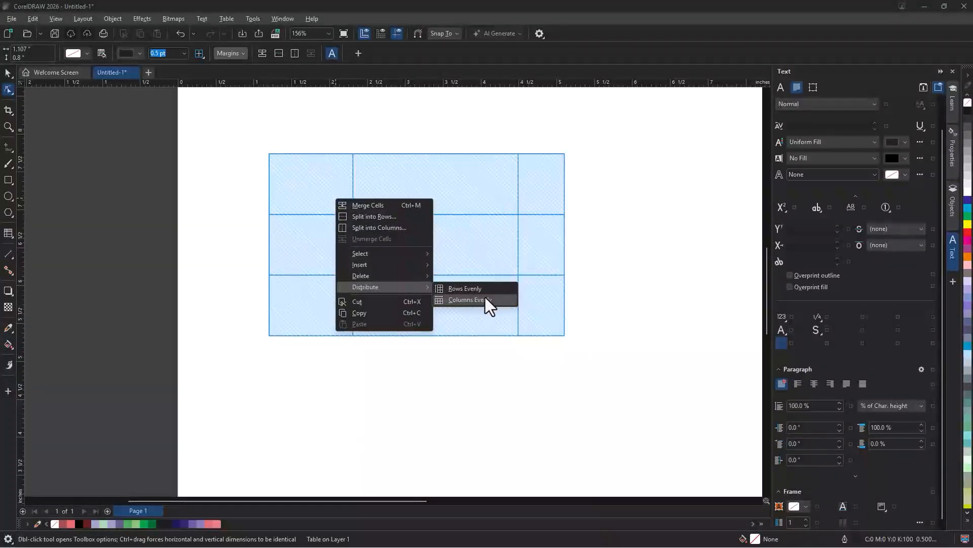
left_click(486, 297)
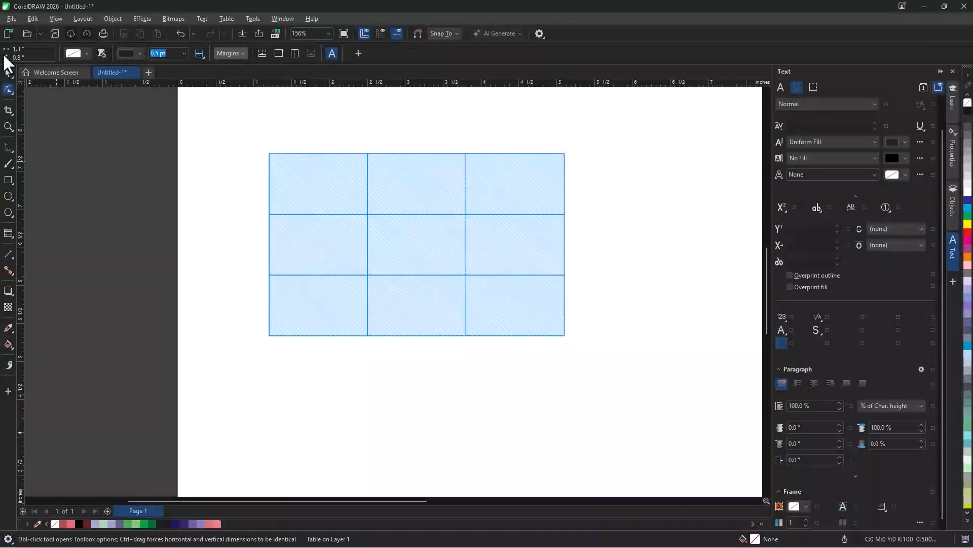
left_click(8, 73)
left_click(342, 187)
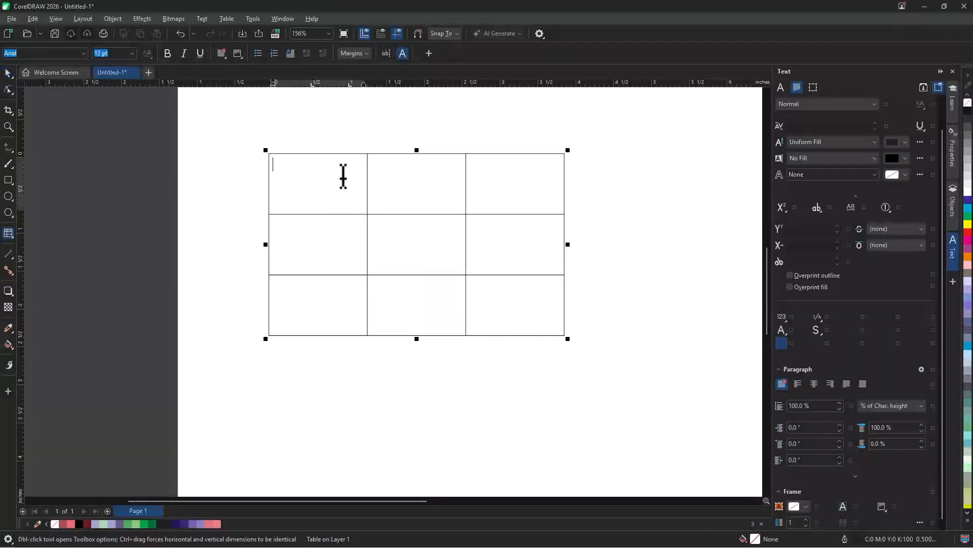
left_click_drag(343, 174, 496, 174)
left_click(227, 18)
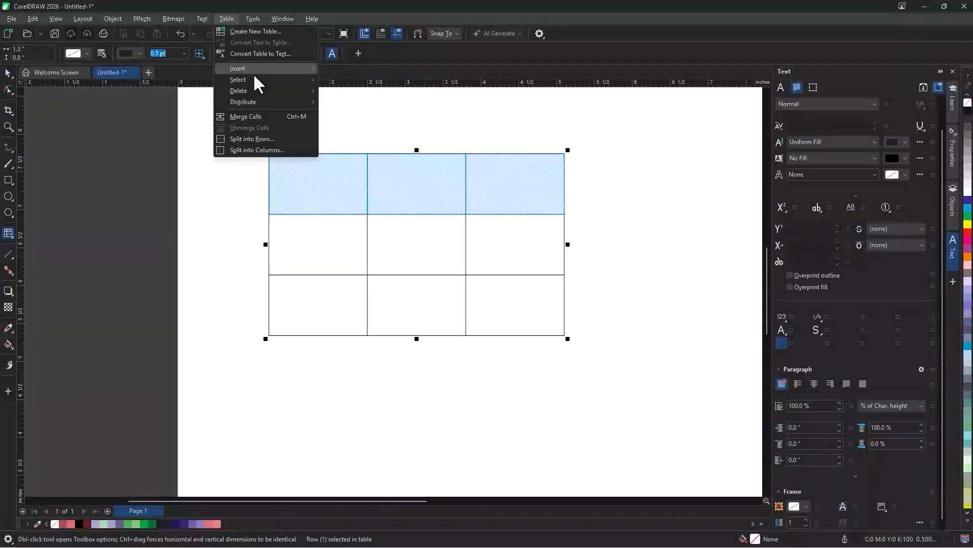
mouse_move(308, 90)
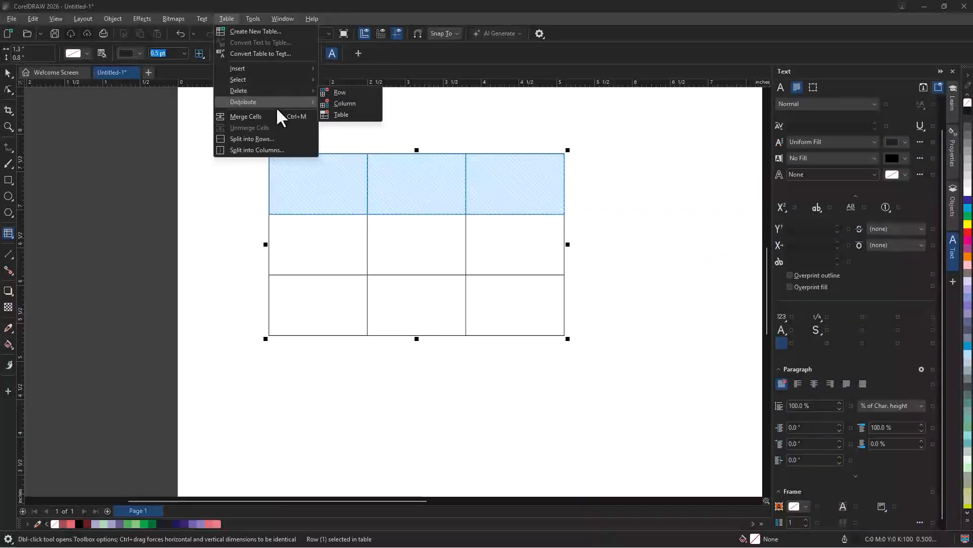
left_click(349, 248)
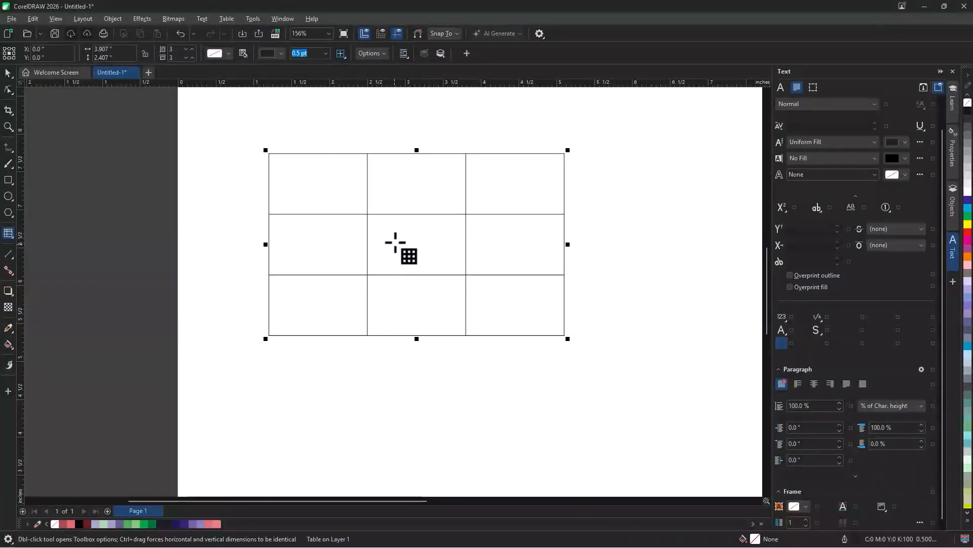
Step: Merge the three cells of the table's middle row into a single cell
left_click(345, 247)
left_click_drag(346, 247, 488, 251)
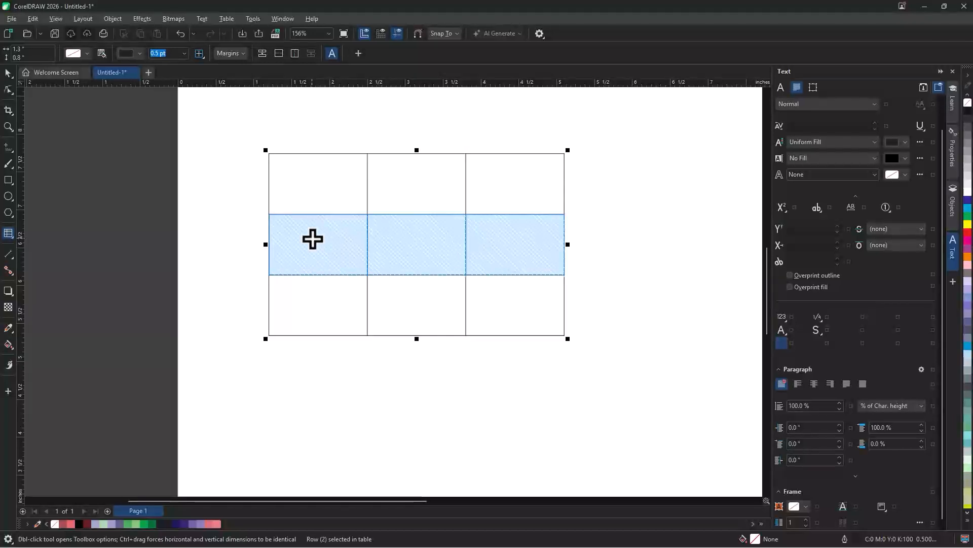
right_click(313, 239)
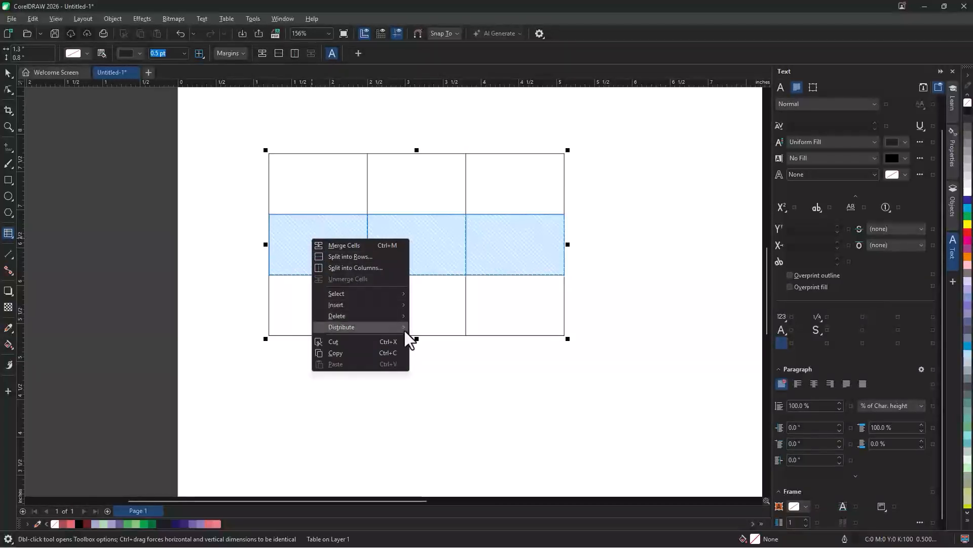
mouse_move(395, 327)
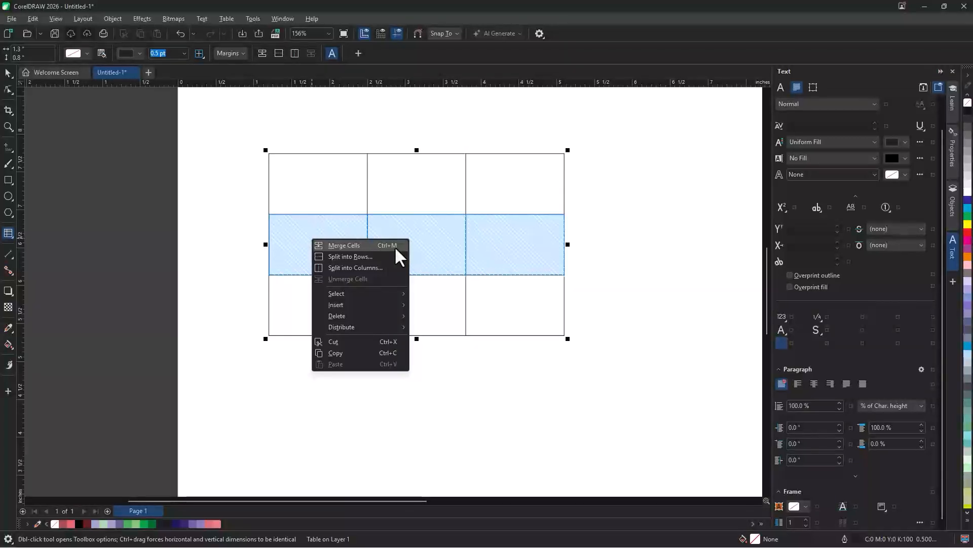
left_click(397, 253)
left_click(503, 248)
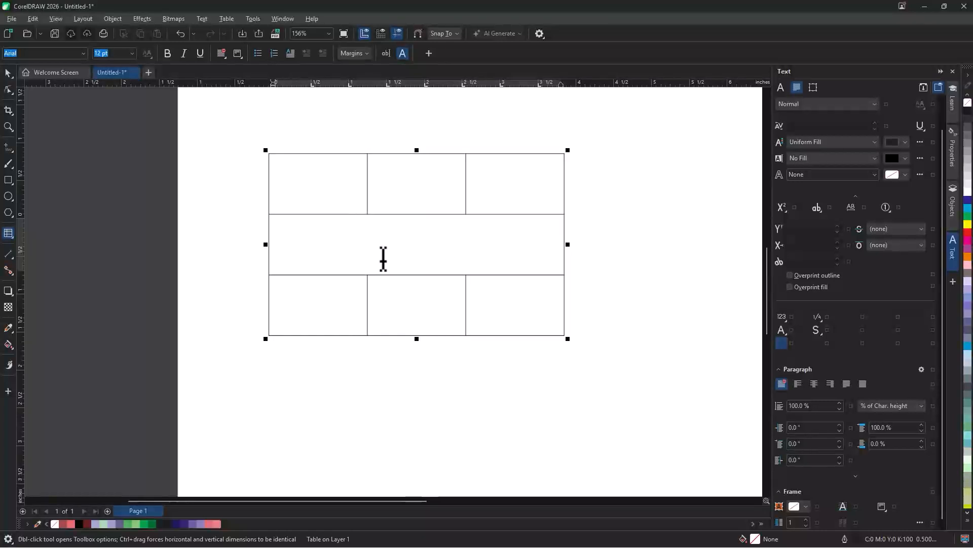
Step: Move the table slightly closer to the middle of the page
scroll(183, 281, "down", 3)
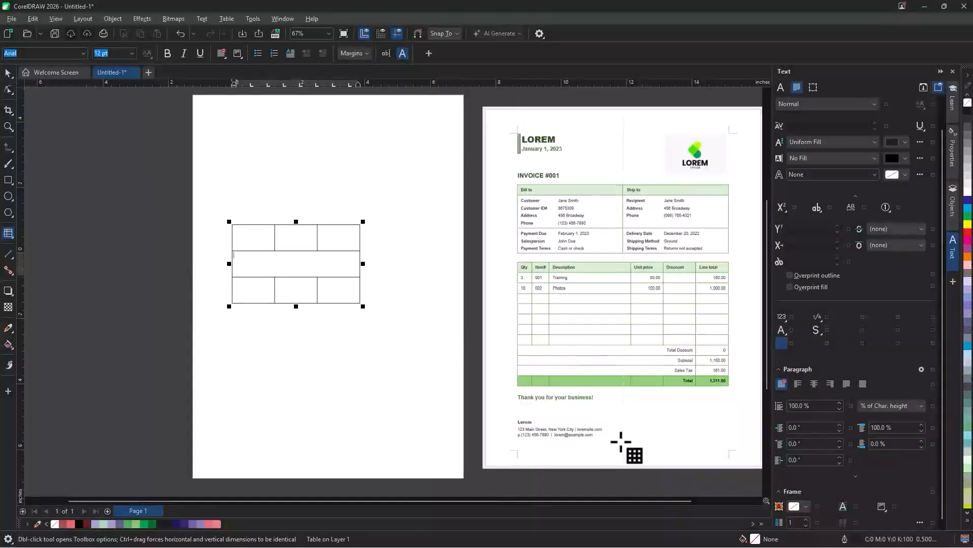
scroll(626, 449, "up", 2)
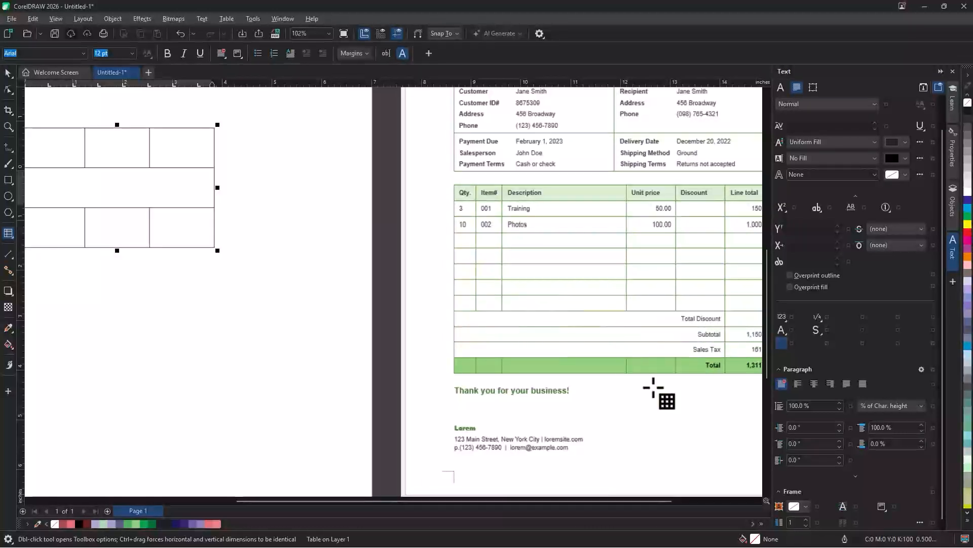
scroll(661, 393, "down", 1)
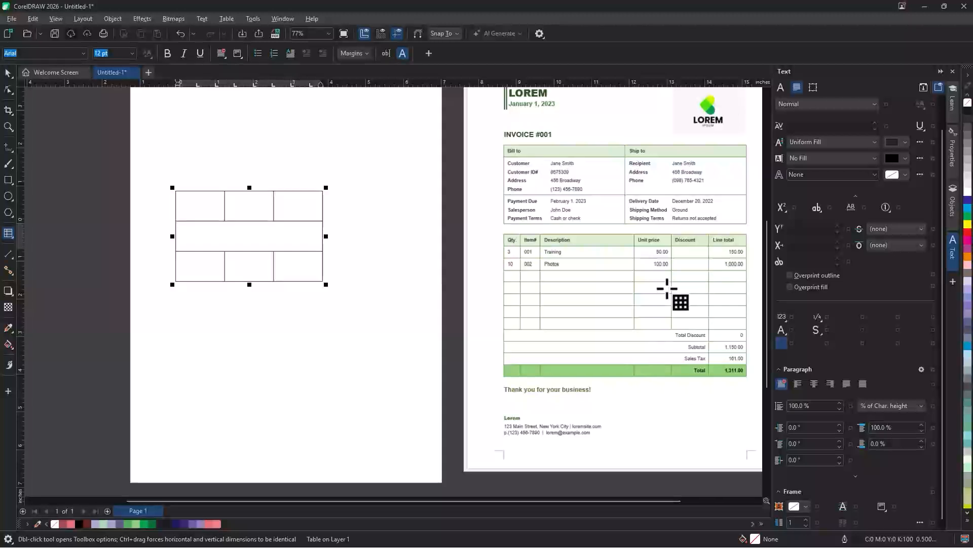
scroll(174, 218, "up", 1)
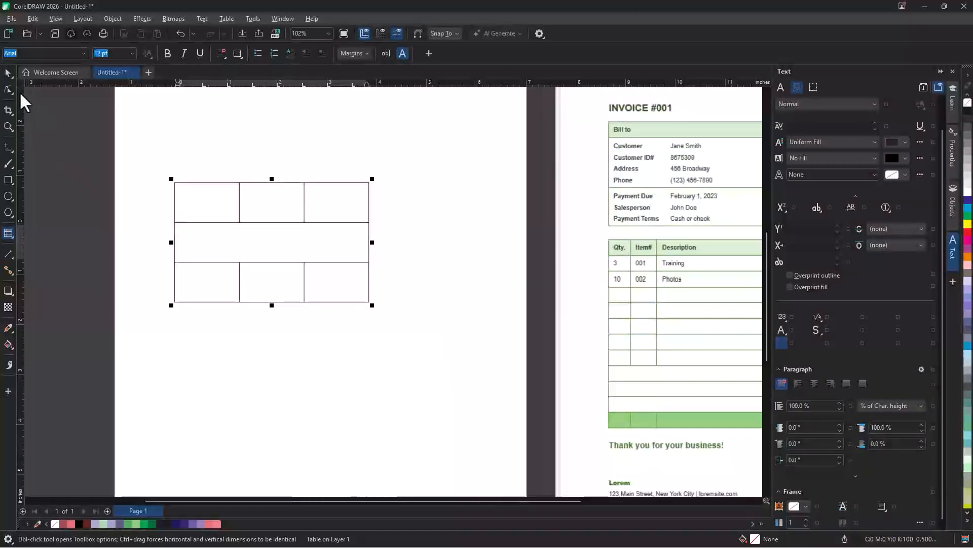
left_click(11, 72)
left_click_drag(242, 241, 290, 256)
scroll(293, 272, "up", 2)
Step: Select the merged middle cell as a table cell rather than its text
double_click(226, 249)
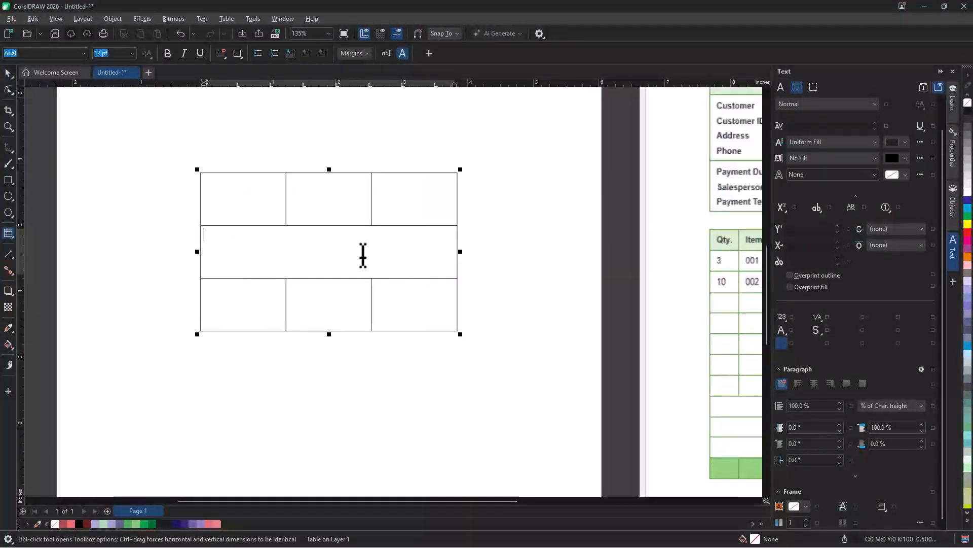
right_click(229, 241)
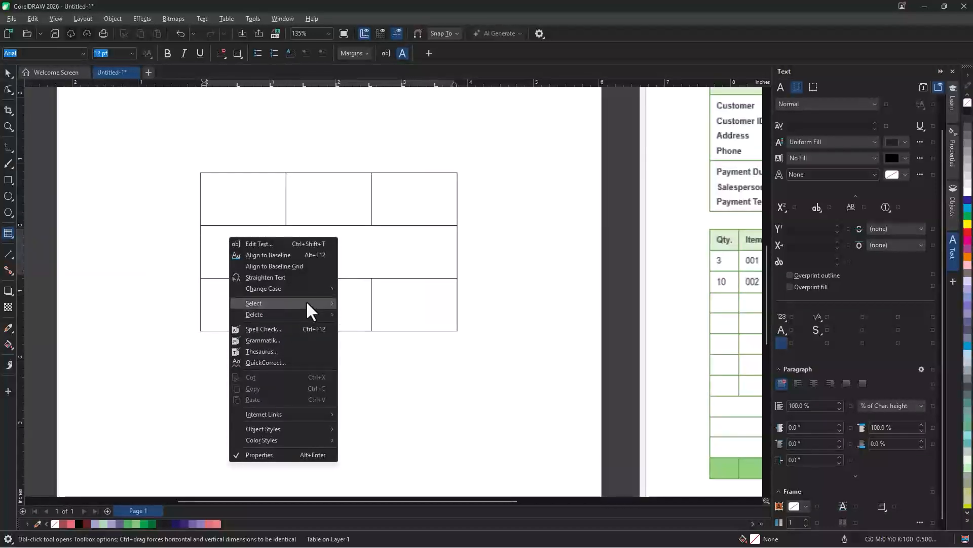
mouse_move(306, 302)
left_click(362, 303)
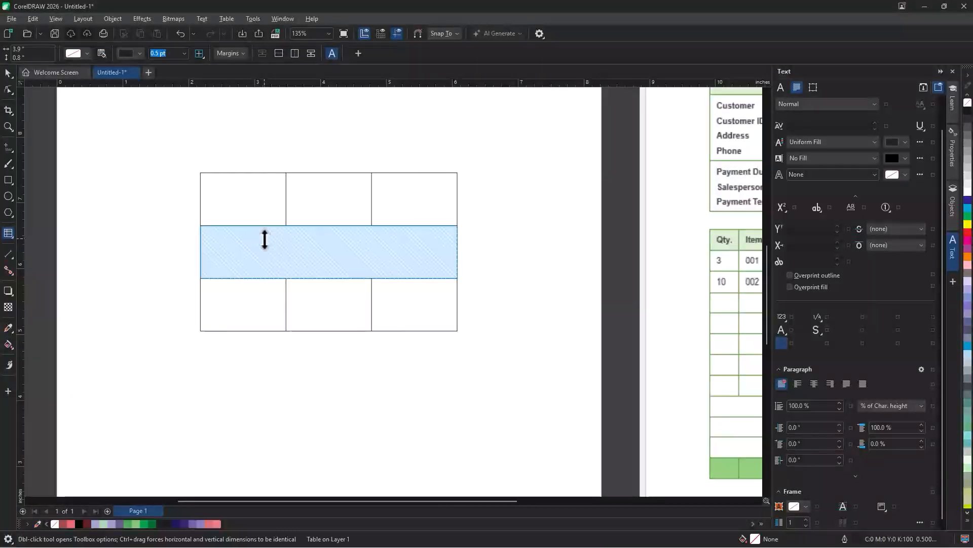
Step: Unmerge the selected middle cell, and undo the unmerge
right_click(264, 239)
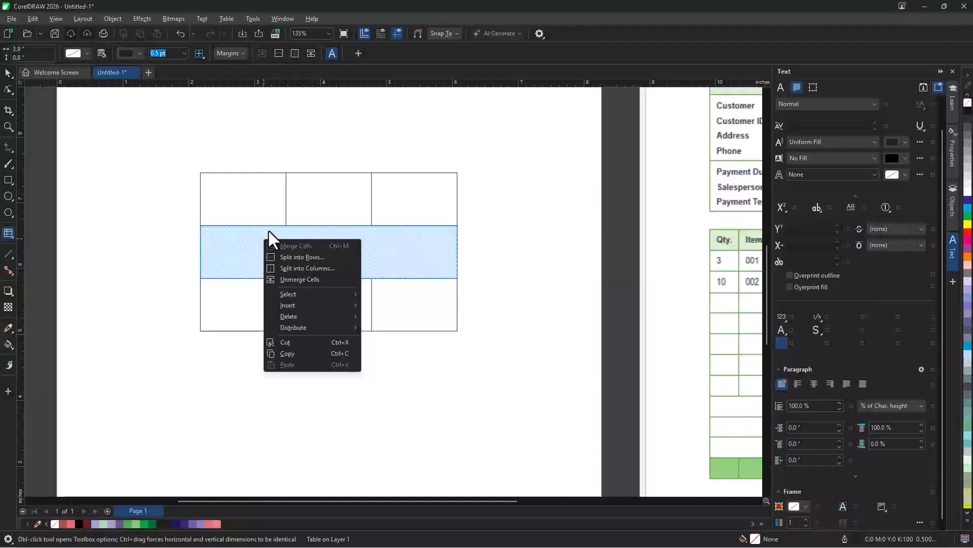
left_click(338, 279)
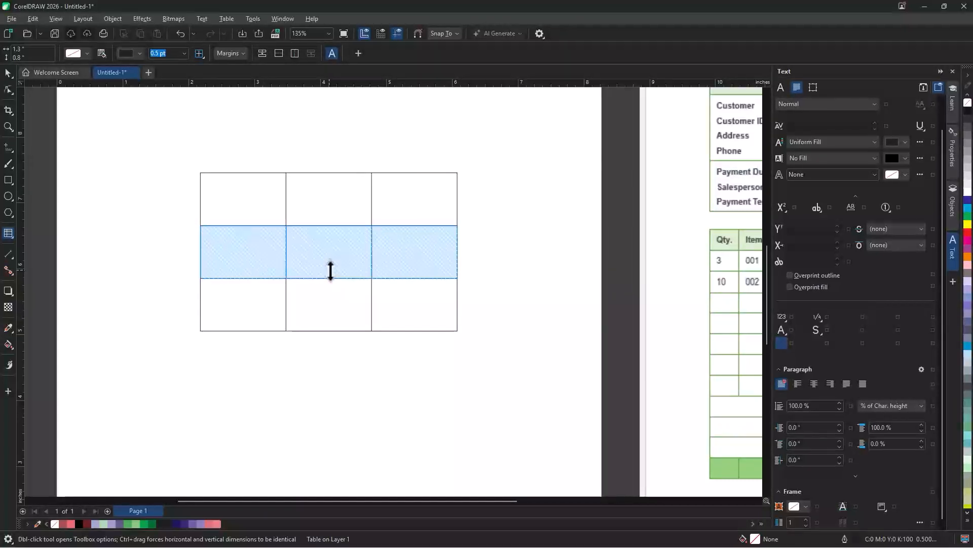
key("ctrl+z")
Step: Split the merged middle cell into 2 rows, and move the whole table lower on the page
right_click(271, 249)
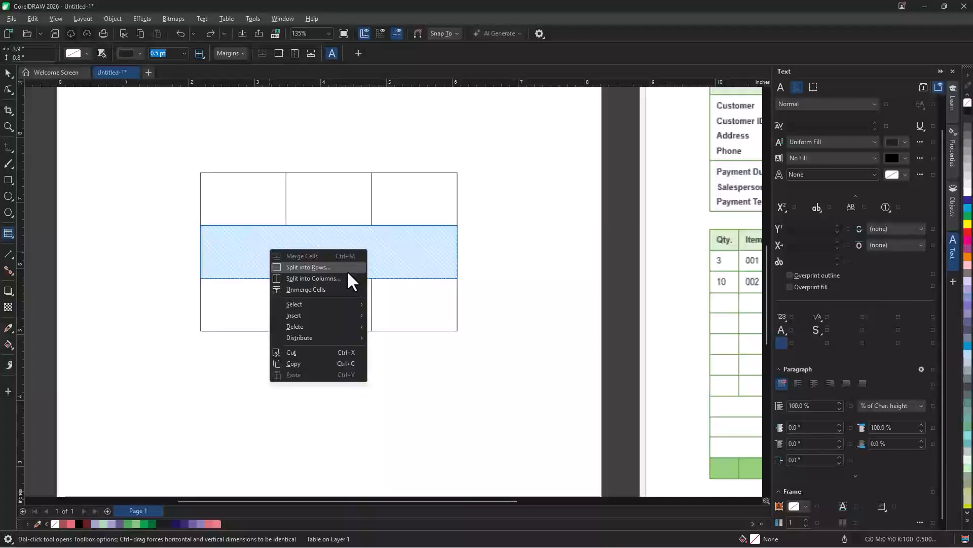
left_click(347, 270)
type("2")
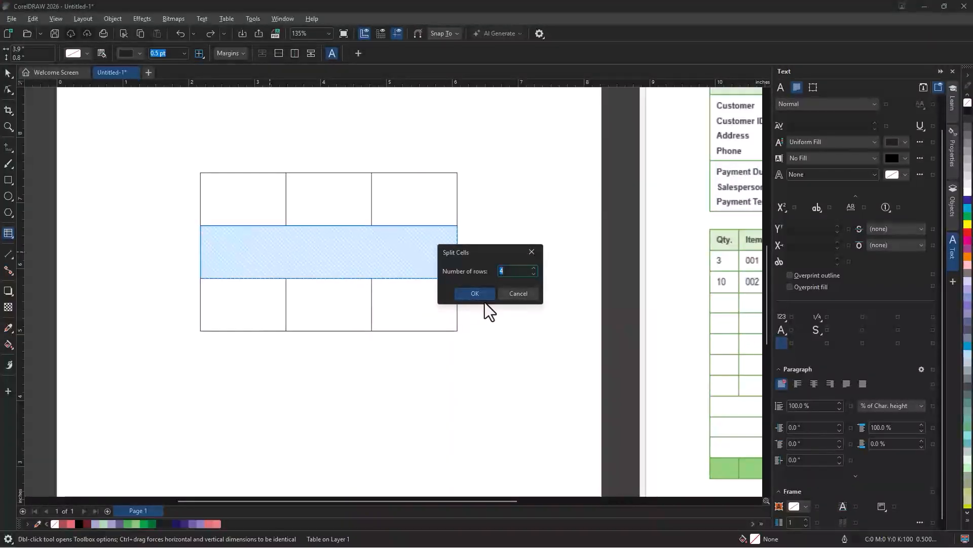
left_click(479, 292)
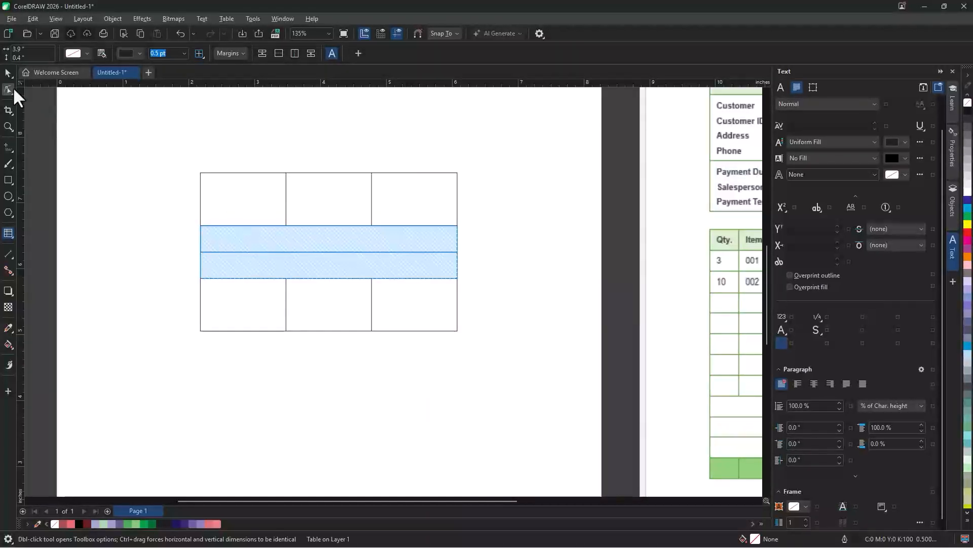
left_click(7, 73)
left_click_drag(341, 207, 351, 242)
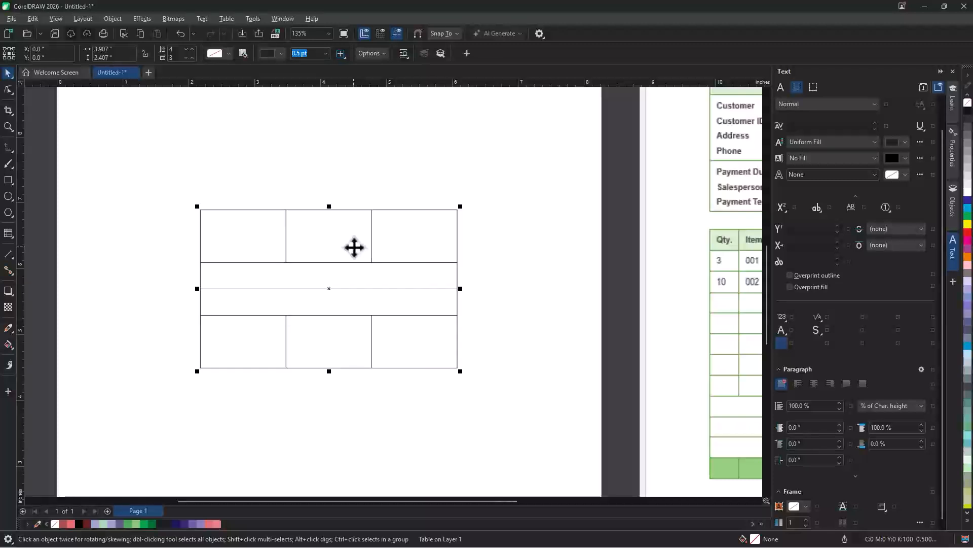
Step: Move the table slightly higher on the page and turn on separated cell borders for it
left_click_drag(314, 236, 321, 215)
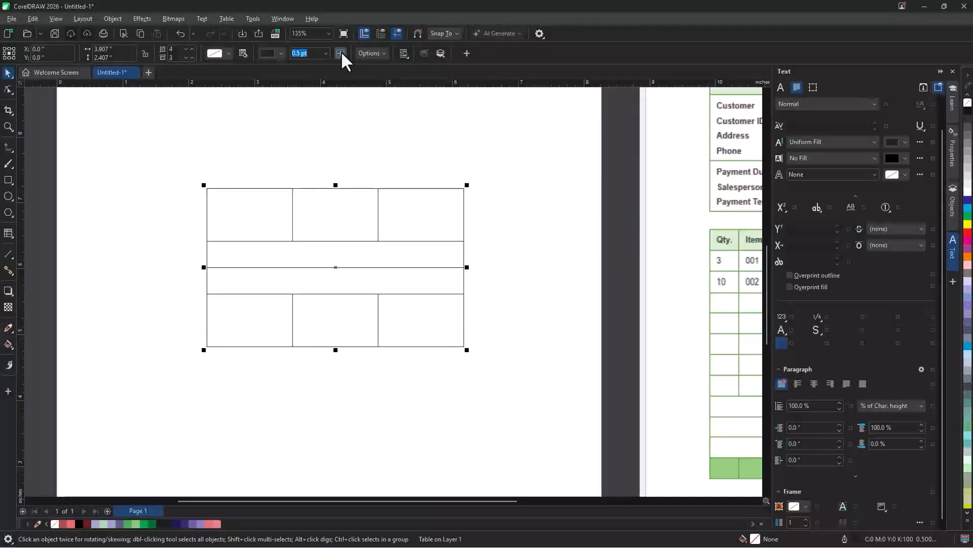
left_click(376, 54)
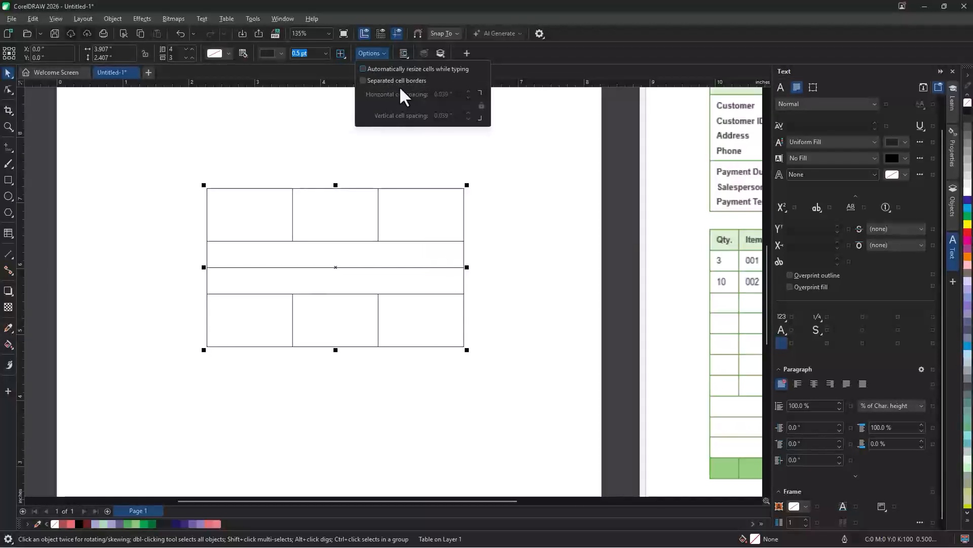
left_click(363, 81)
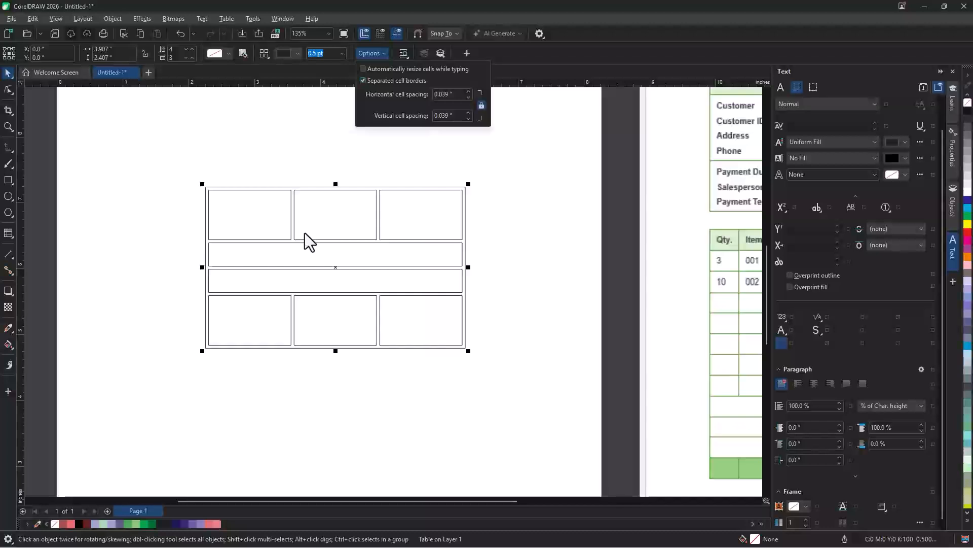
Step: Increase the linked horizontal and vertical cell spacing to 0.149 inches, and reduce it by a few increments
left_click(469, 91)
left_click(469, 91)
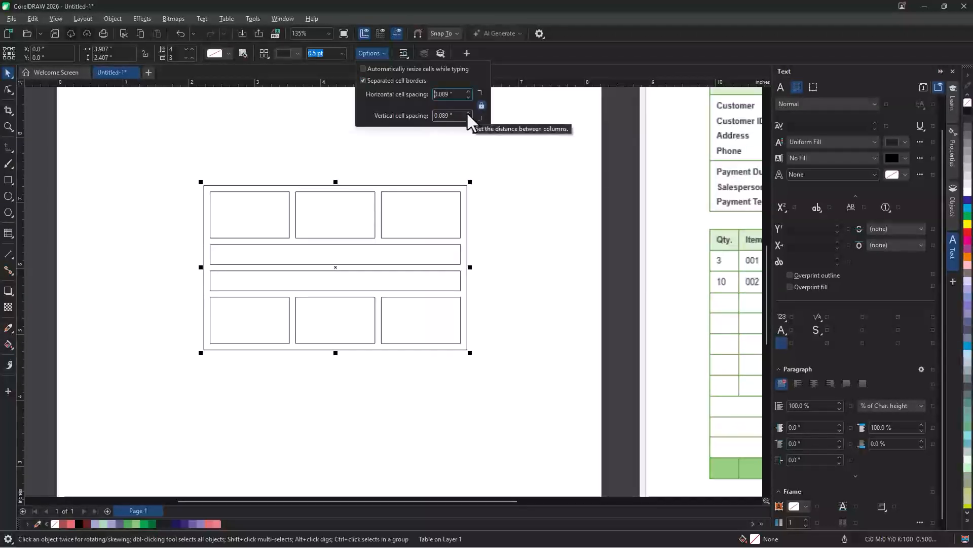
left_click(468, 112)
left_click(468, 113)
left_click(468, 113)
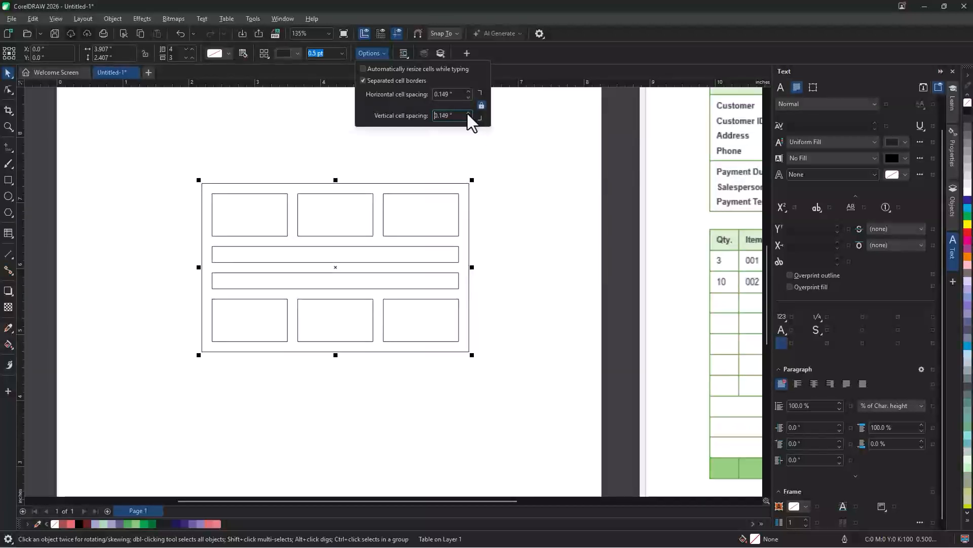
left_click(468, 119)
left_click(468, 118)
left_click(469, 118)
Step: Fill the table's background with the muted red #C96666
left_click(223, 53)
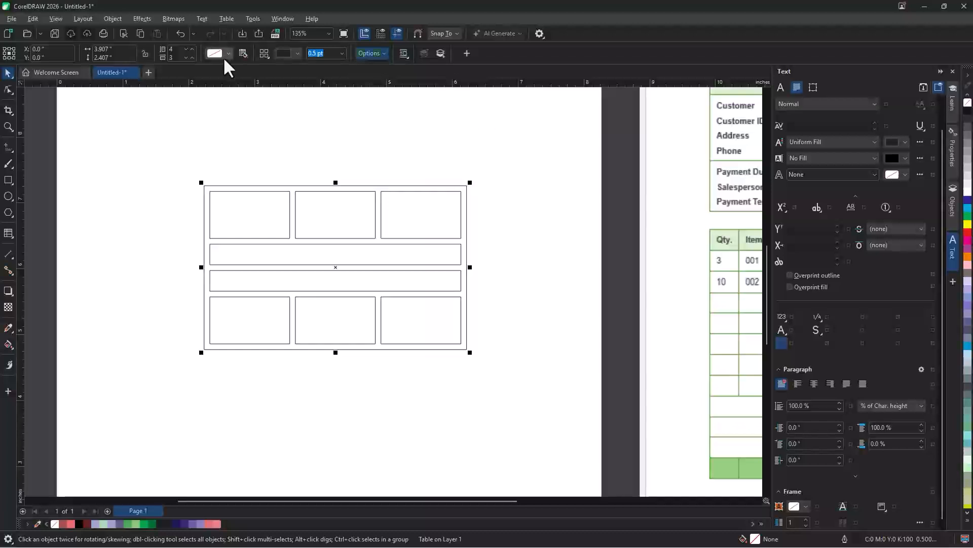
left_click(228, 53)
left_click(243, 123)
left_click(245, 116)
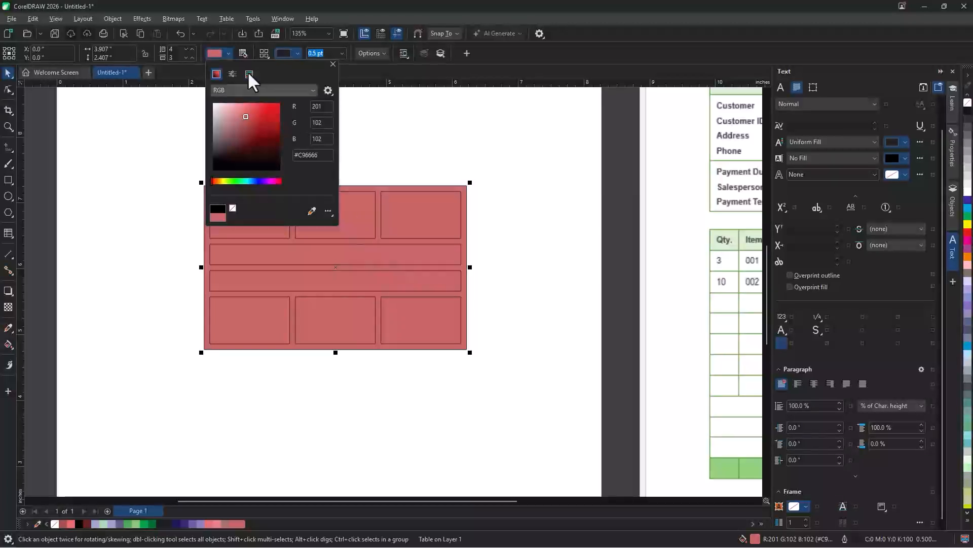
Step: Delete the whole red practice table from the page
left_click(225, 18)
left_click(225, 19)
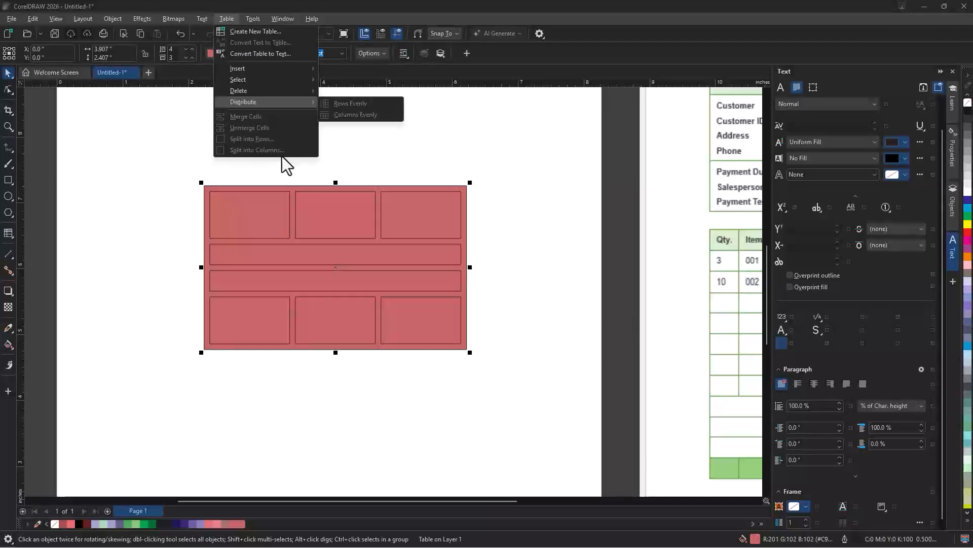
left_click(475, 242)
left_click_drag(454, 238, 436, 238)
key("Delete")
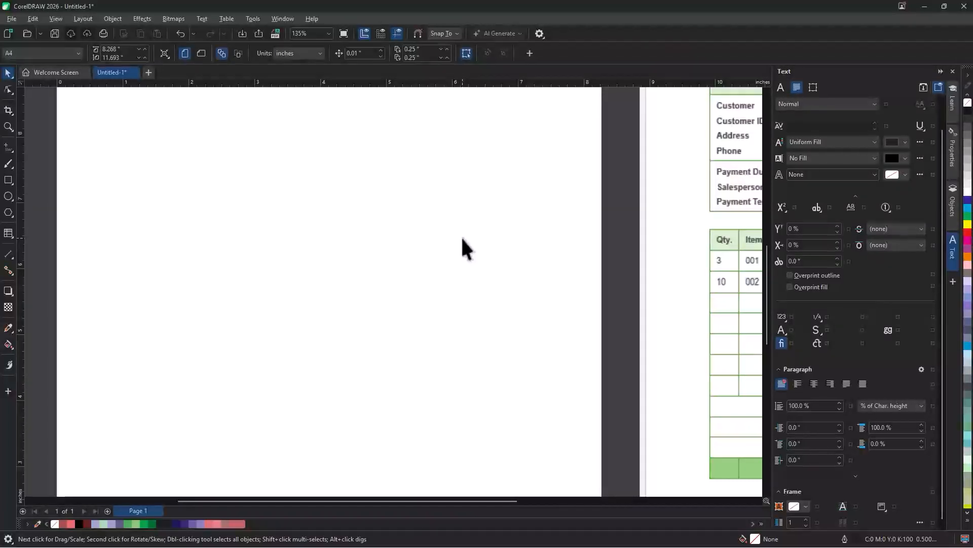
Step: Import the spreadsheet Student Course Completion.xlsx with its fonts and formatting maintained, and place it on the upper half of the page
left_click(12, 19)
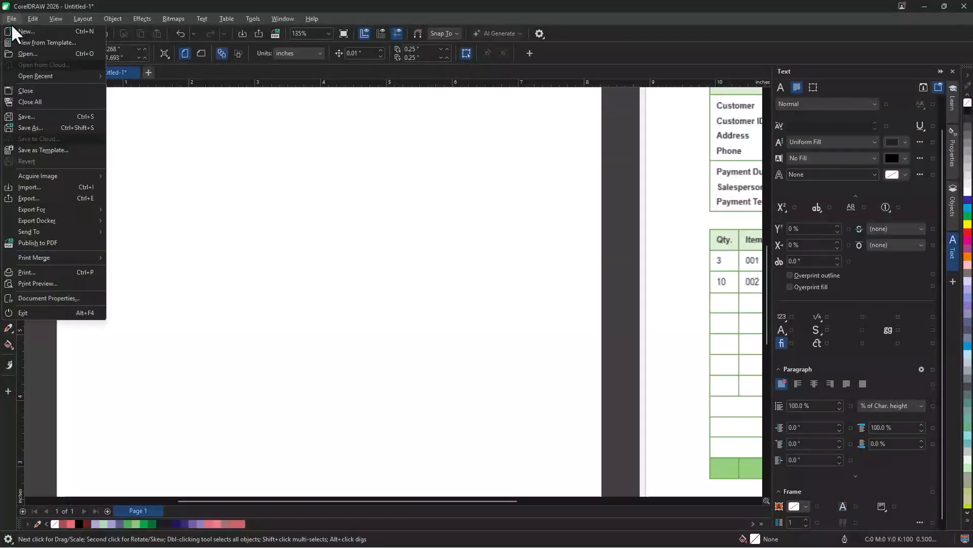
left_click(71, 187)
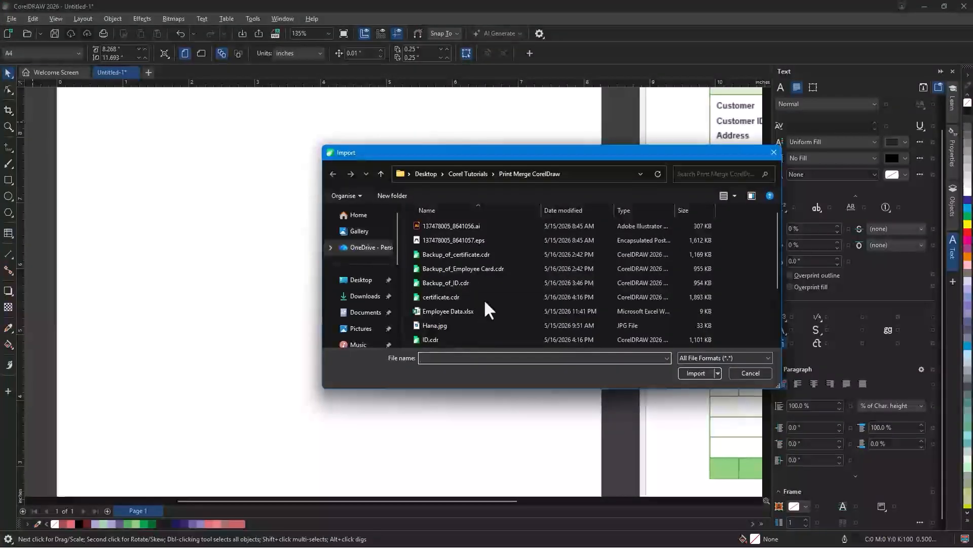
scroll(482, 296, "down", 2)
double_click(475, 339)
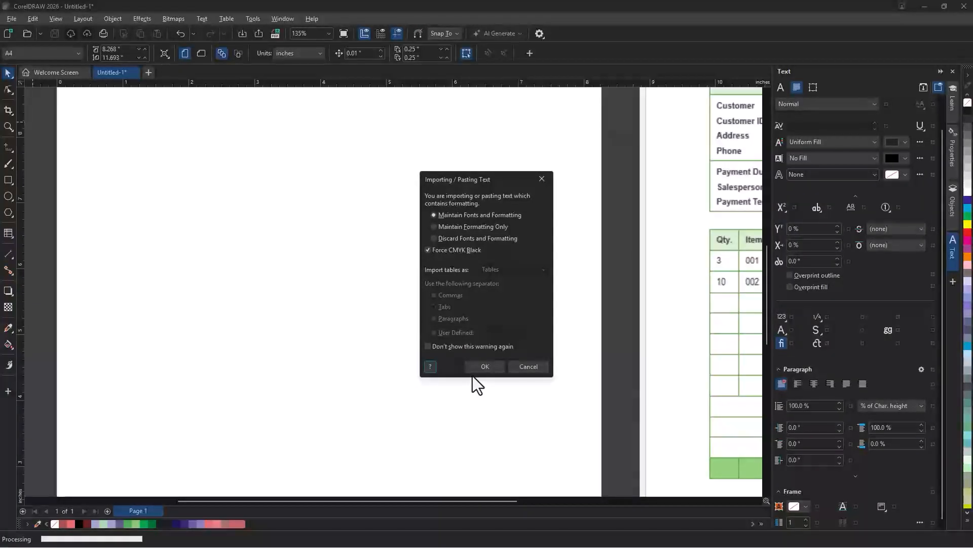
left_click(477, 367)
left_click(218, 205)
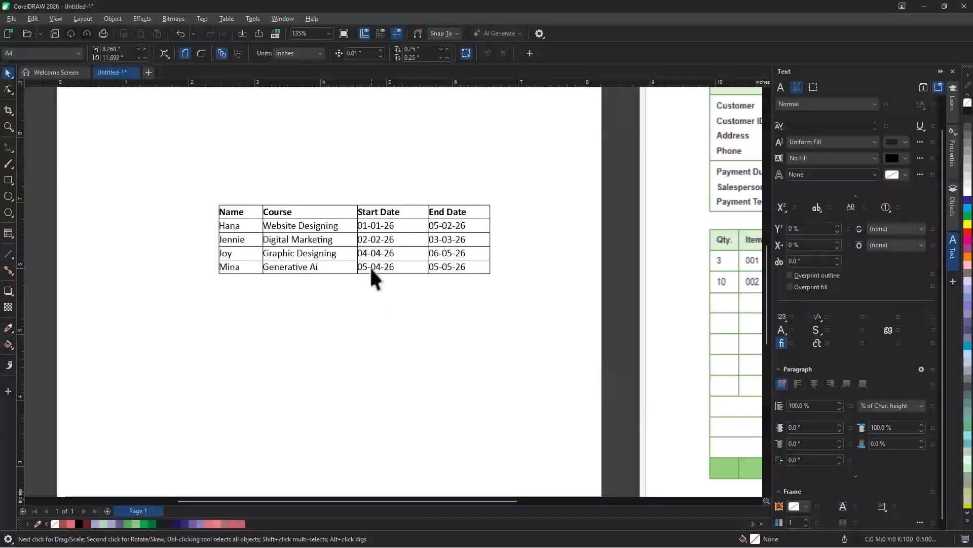
Step: Move the imported course table higher on the page
scroll(370, 258, "up", 1)
left_click_drag(370, 247, 363, 202)
scroll(427, 270, "down", 1)
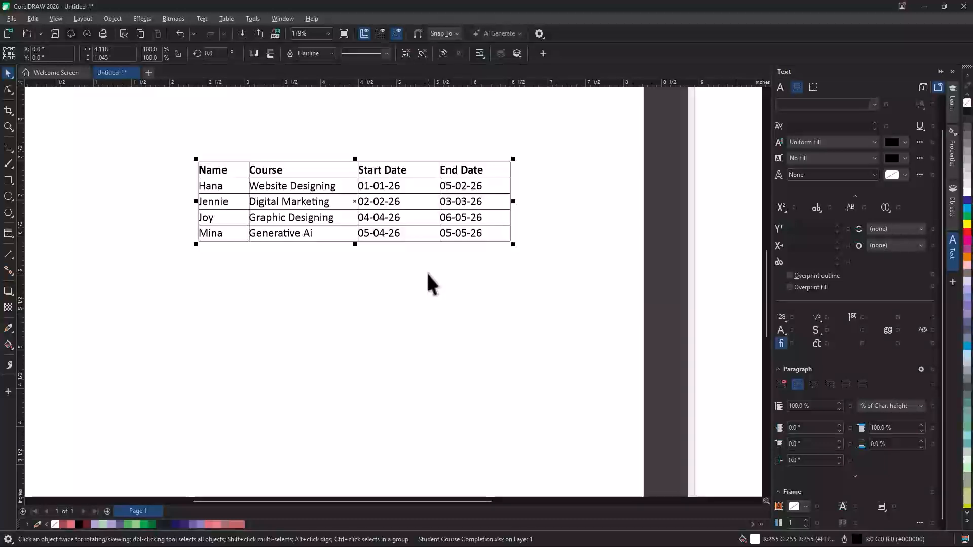
mouse_move(432, 213)
left_mouse_down()
mouse_move(441, 202)
mouse_move(430, 196)
left_mouse_up()
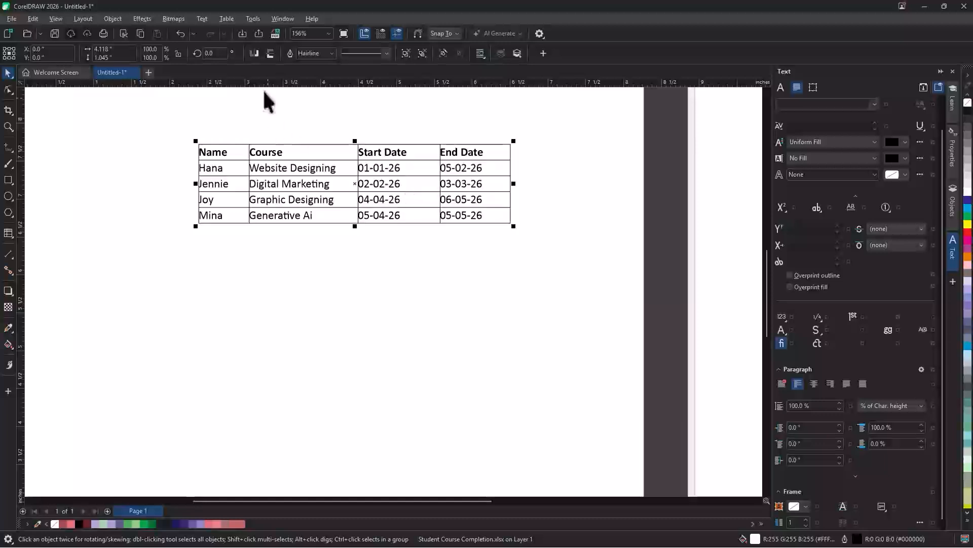
Step: Move the imported group slightly lower, enter it, and select the course table inside it
left_click(228, 18)
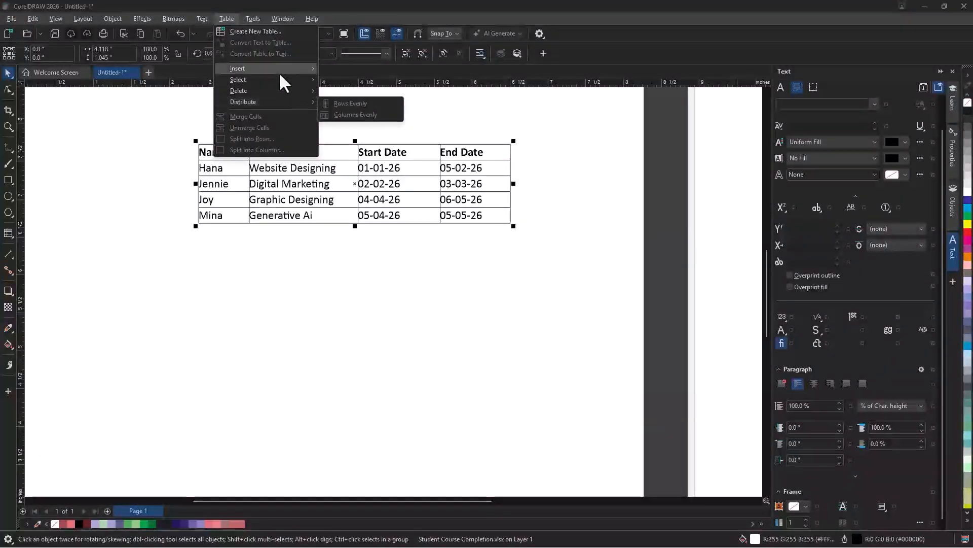
mouse_move(282, 60)
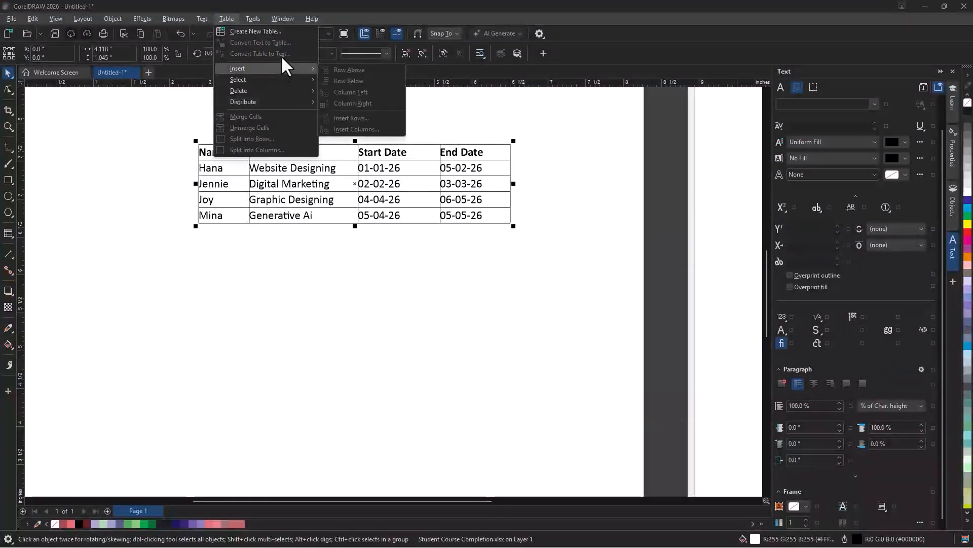
left_click(325, 239)
left_click_drag(318, 171, 320, 191)
double_click(318, 190)
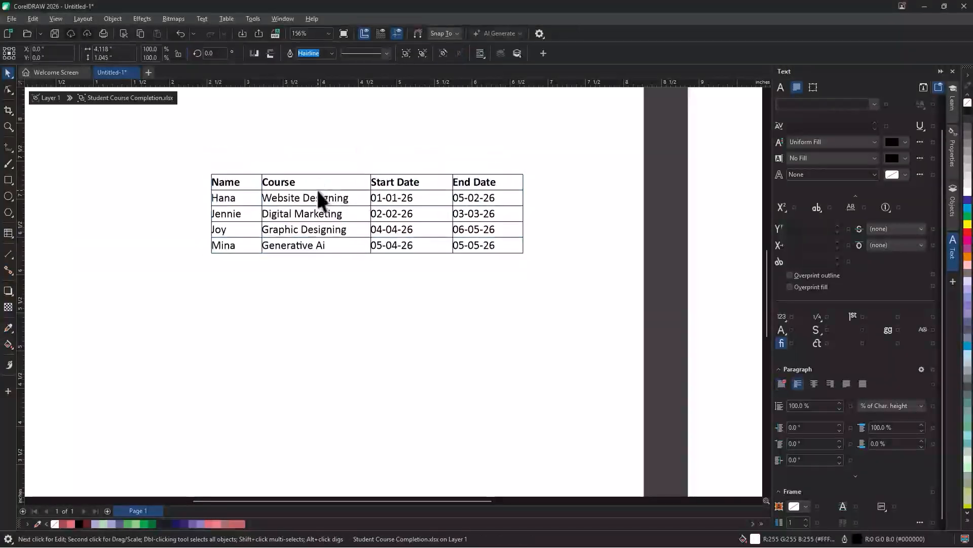
left_click(229, 178)
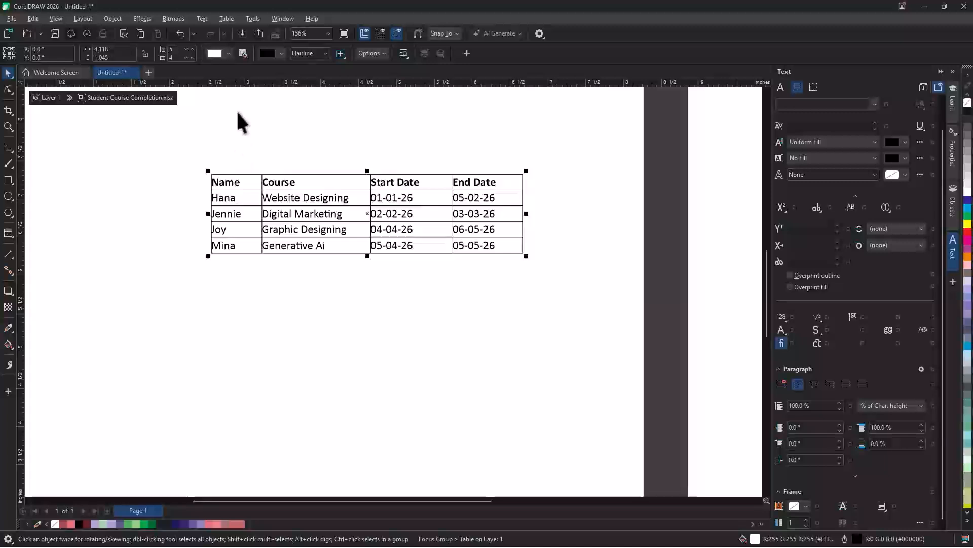
Step: Convert the course table to text with the cells separated by commas, and undo the conversion
left_click(228, 19)
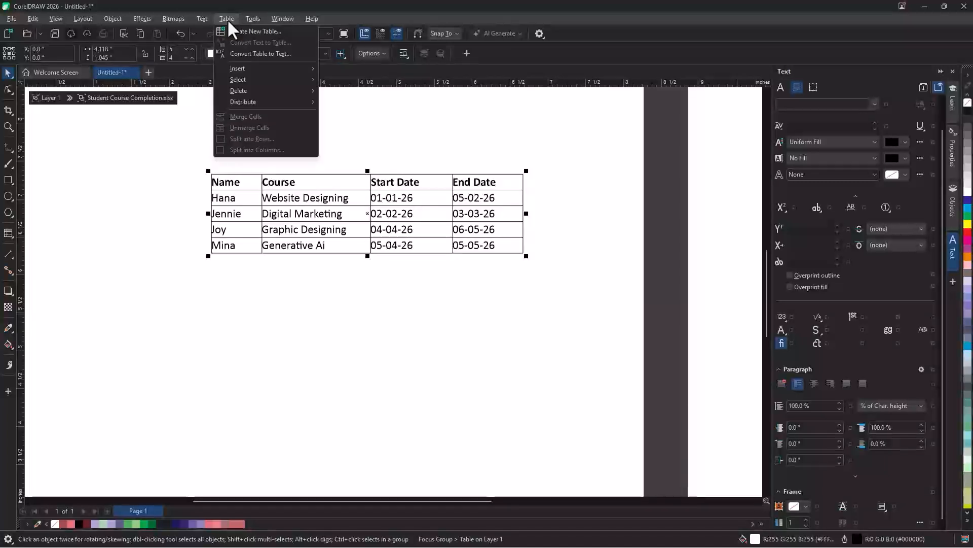
left_click(297, 53)
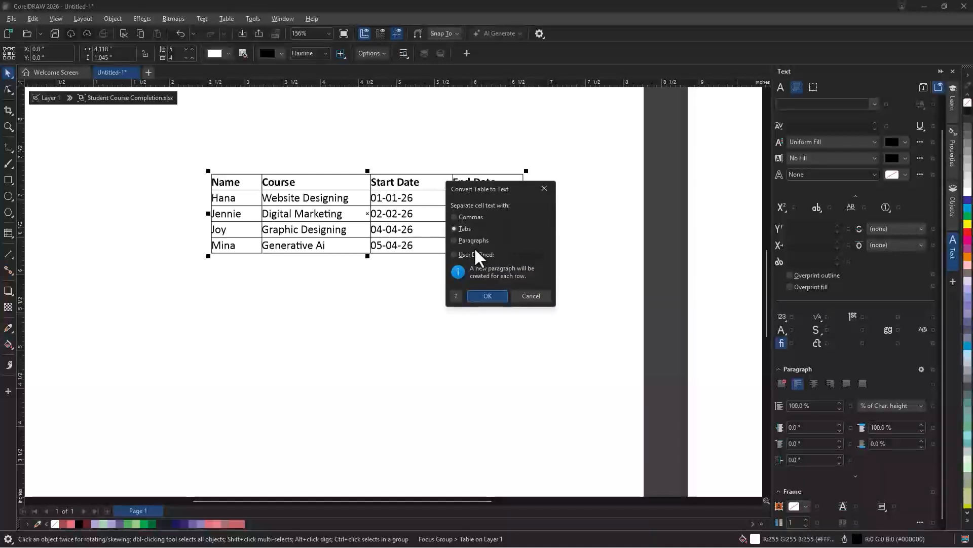
left_click(468, 218)
left_click(469, 296)
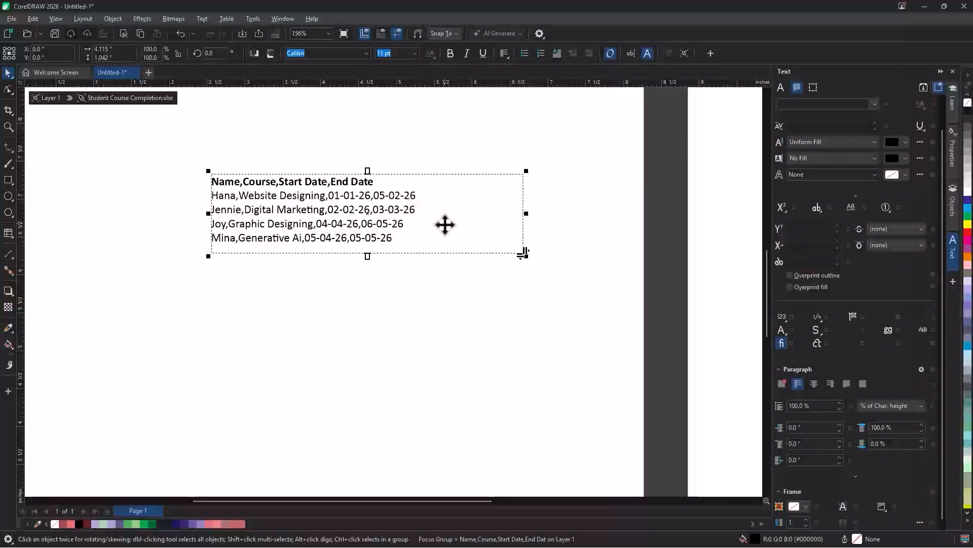
key("ctrl+z")
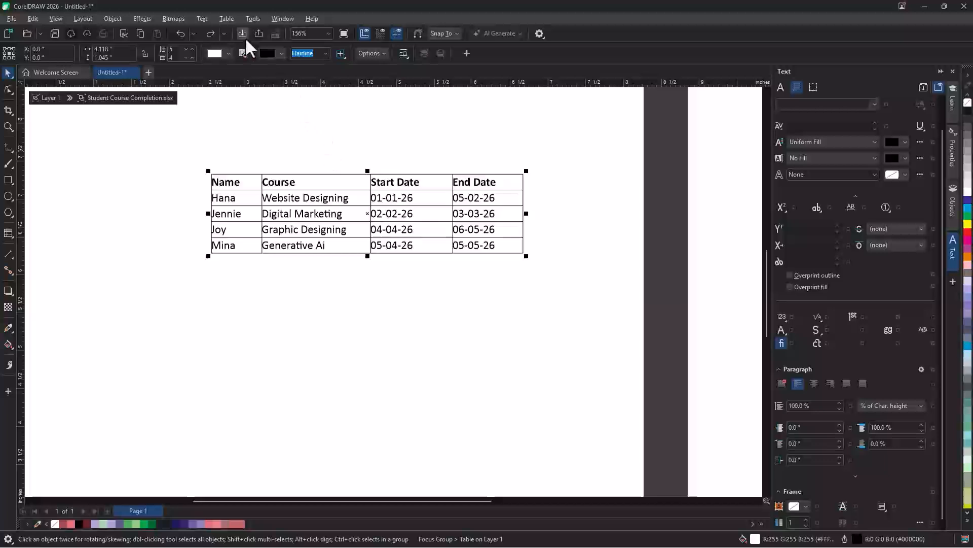
Step: Convert the course table to text with the cells separated by paragraphs
left_click(248, 181)
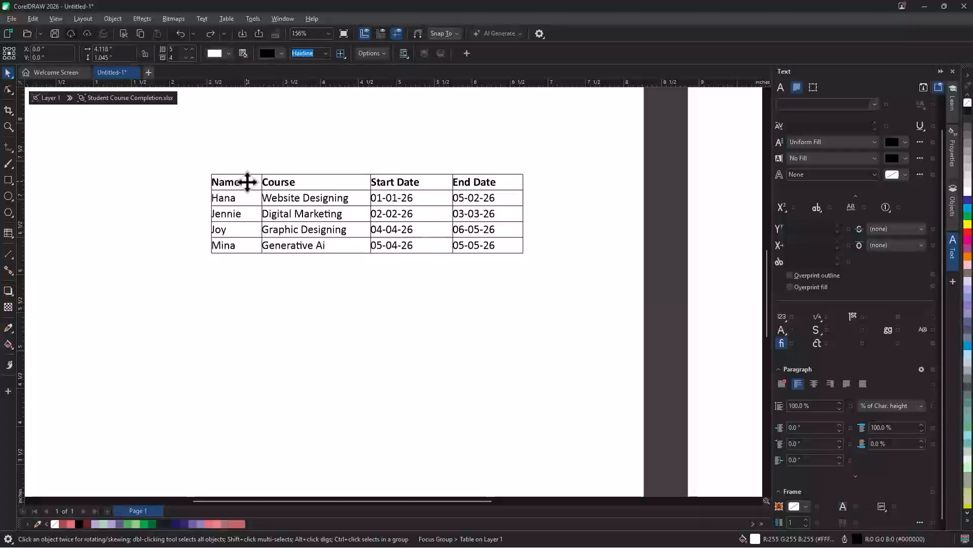
left_click(230, 20)
left_click(257, 53)
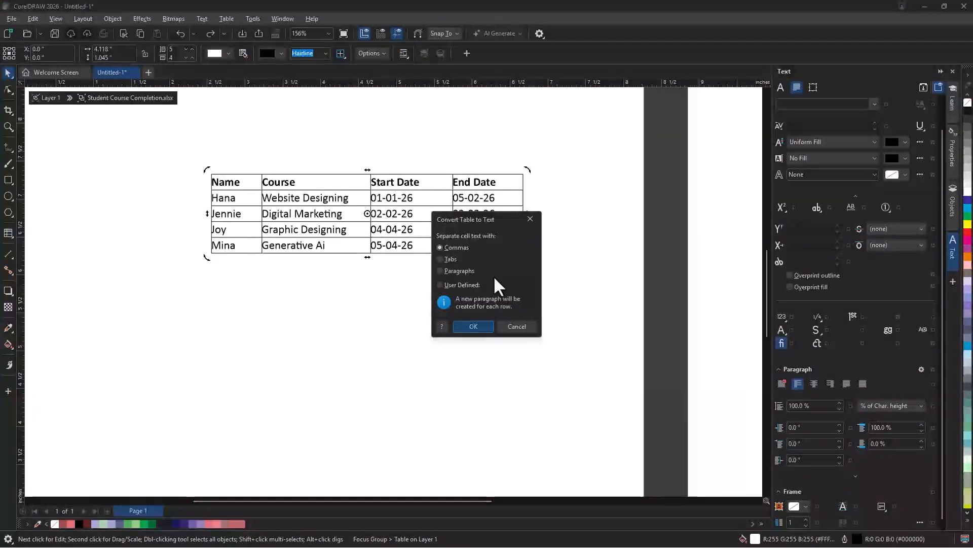
left_click(455, 271)
left_click(470, 326)
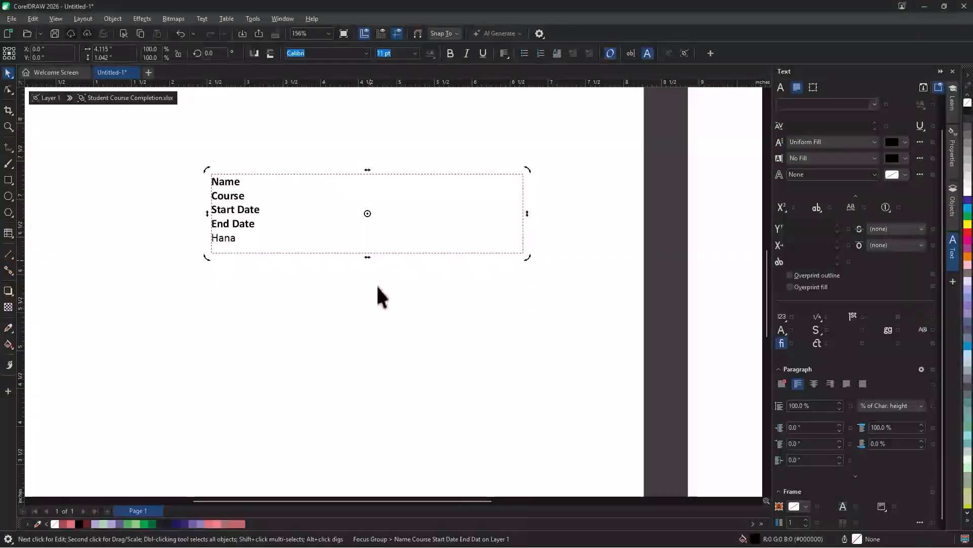
Step: Extend the text frame to about 3.83 inches high so it fits all lines, and reposition it on the page
left_click_drag(370, 245, 401, 453)
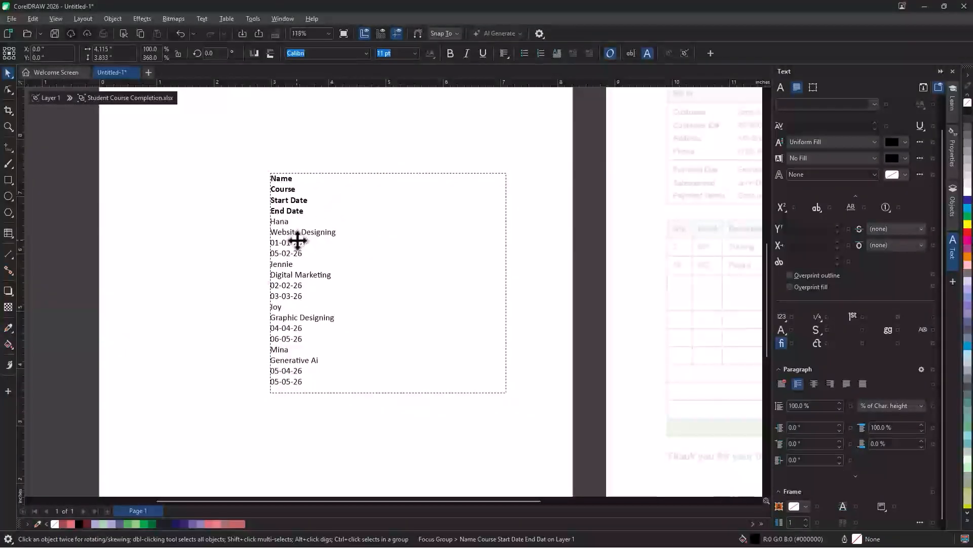
scroll(380, 332, "down", 2)
left_click_drag(376, 347, 364, 355)
scroll(321, 205, "up", 1)
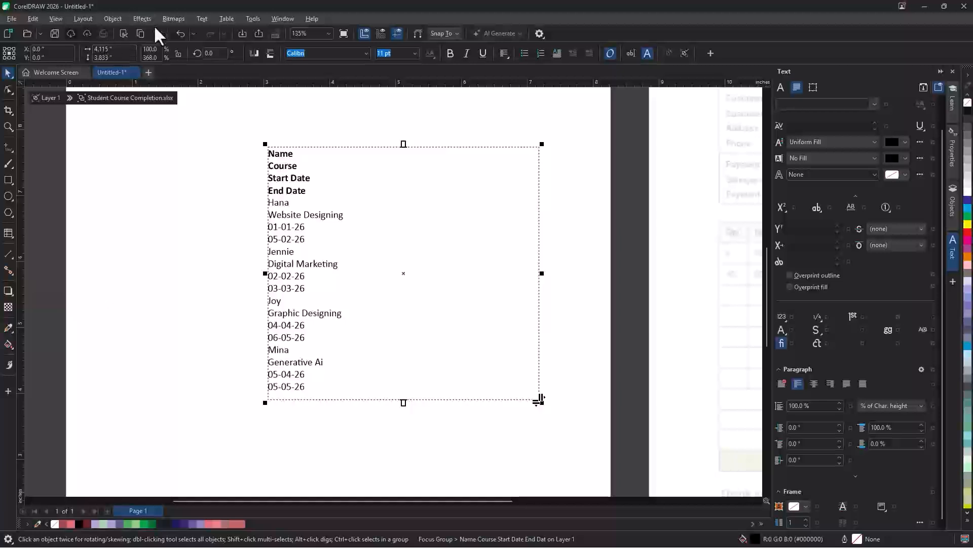
Step: Convert the framed paragraph text to artistic text, and move it slightly up and to the right
left_click(203, 18)
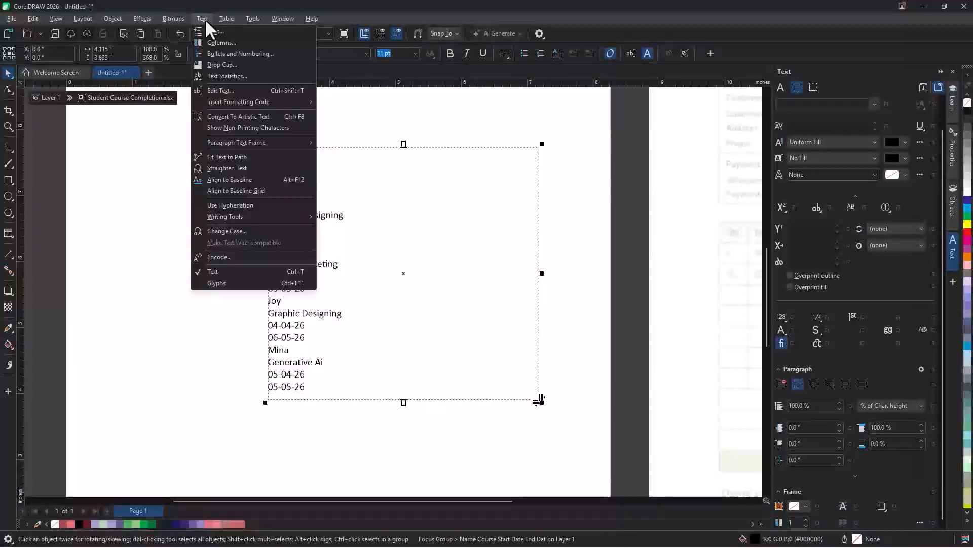
left_click(253, 116)
left_click(217, 222)
left_click_drag(305, 217, 338, 207)
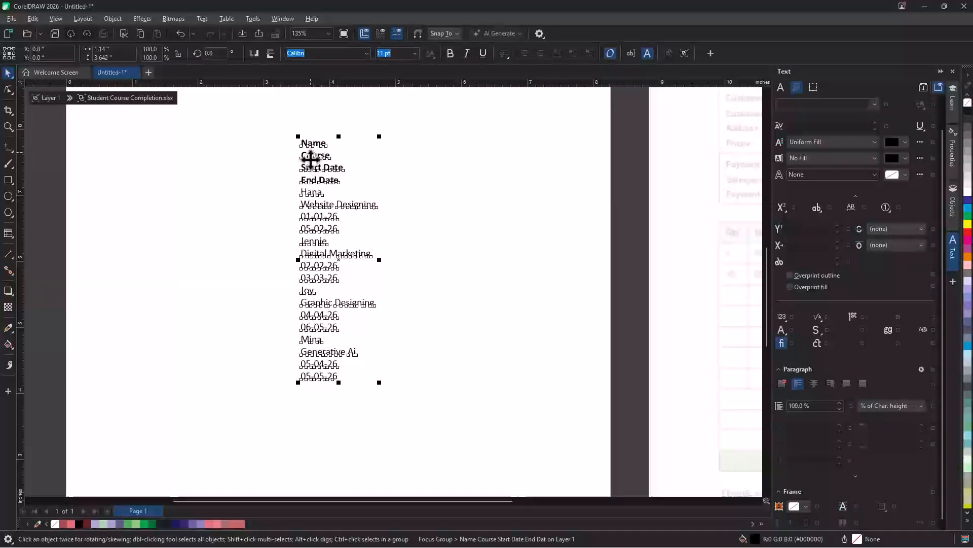
Step: Increase the artistic text's line spacing to about 121% of character height with the Shape tool, and deselect the text
left_click(9, 90)
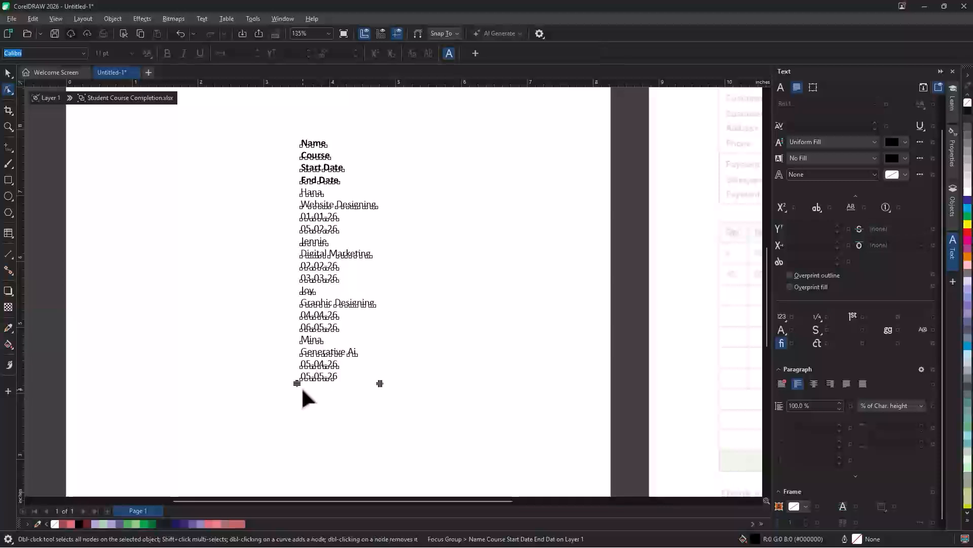
left_click_drag(301, 387, 308, 431)
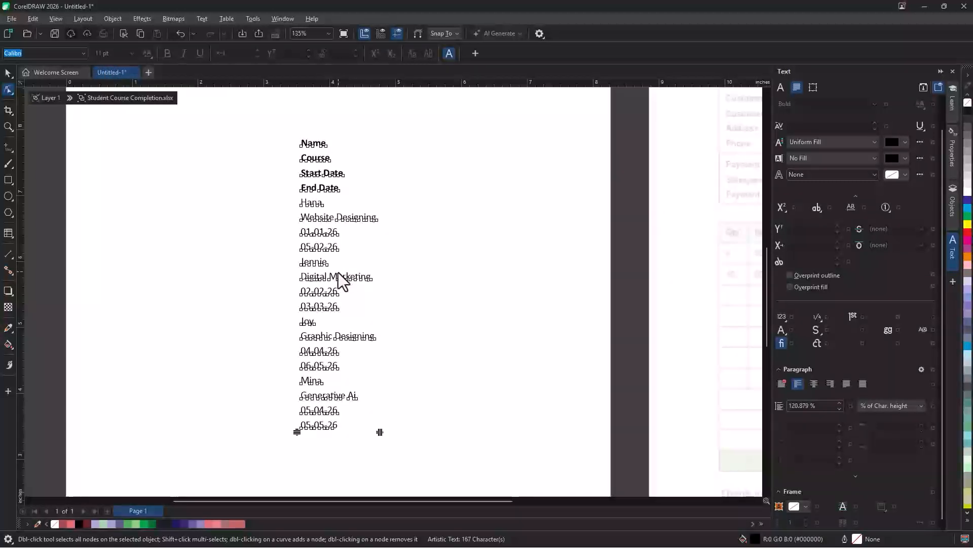
left_click(277, 205)
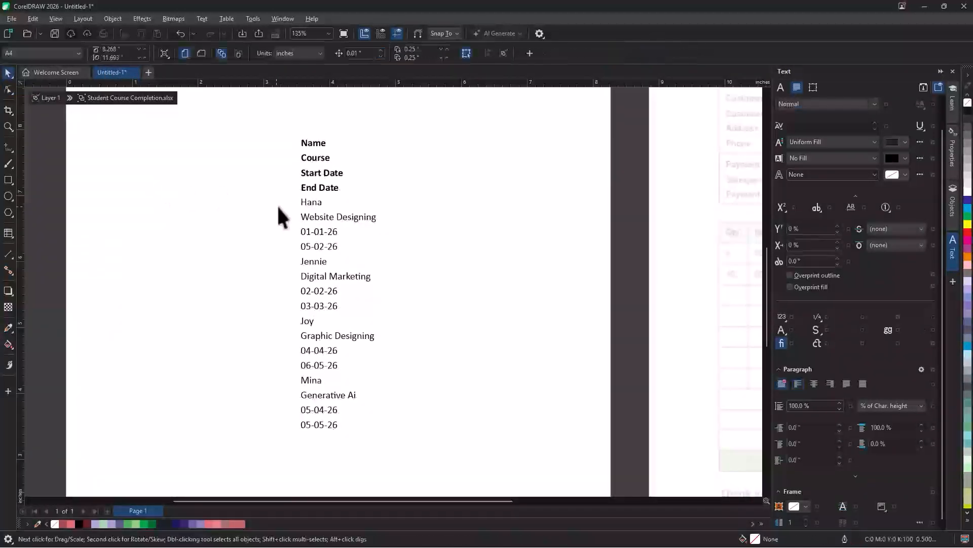
Step: Move the artistic text slightly to the right, break it apart into separate lines, and shift "Website Designing", "01-01-26" and "05-02-26" out of the column
left_click_drag(316, 191, 330, 190)
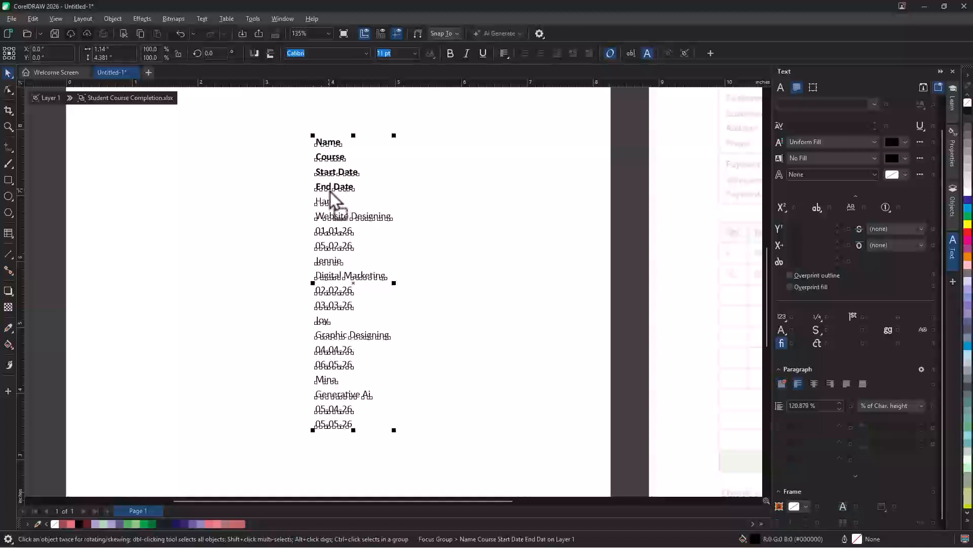
left_click(109, 22)
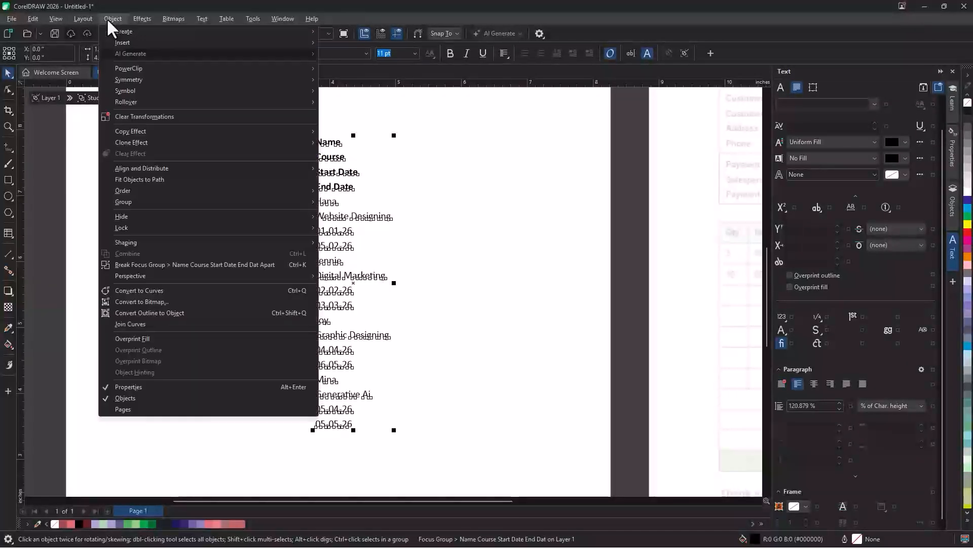
left_click(282, 265)
left_click_drag(379, 217, 421, 217)
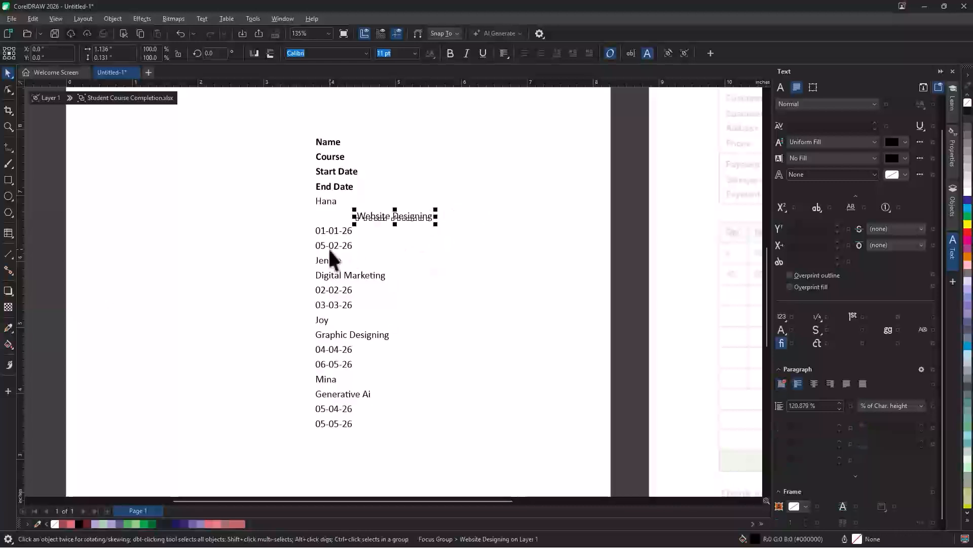
left_click_drag(330, 233, 350, 242)
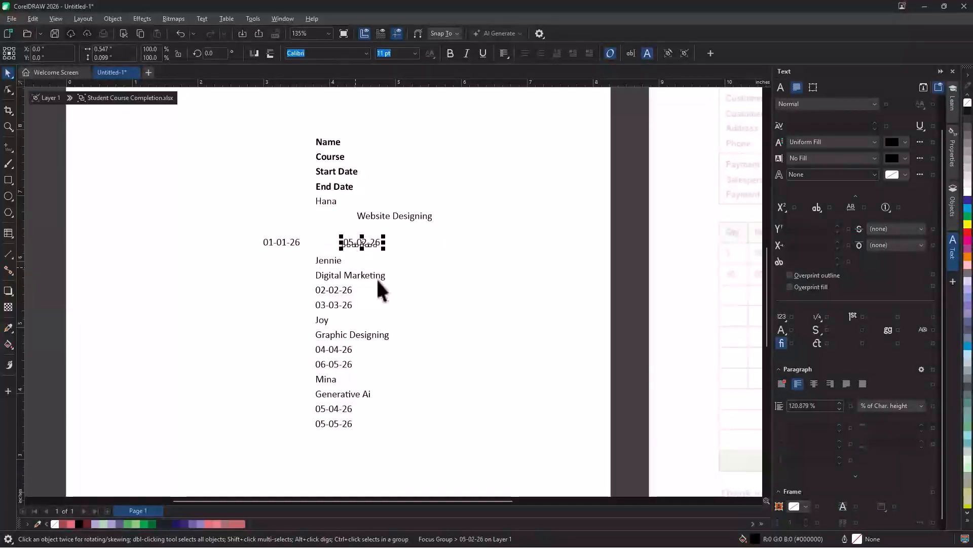
left_click(424, 297)
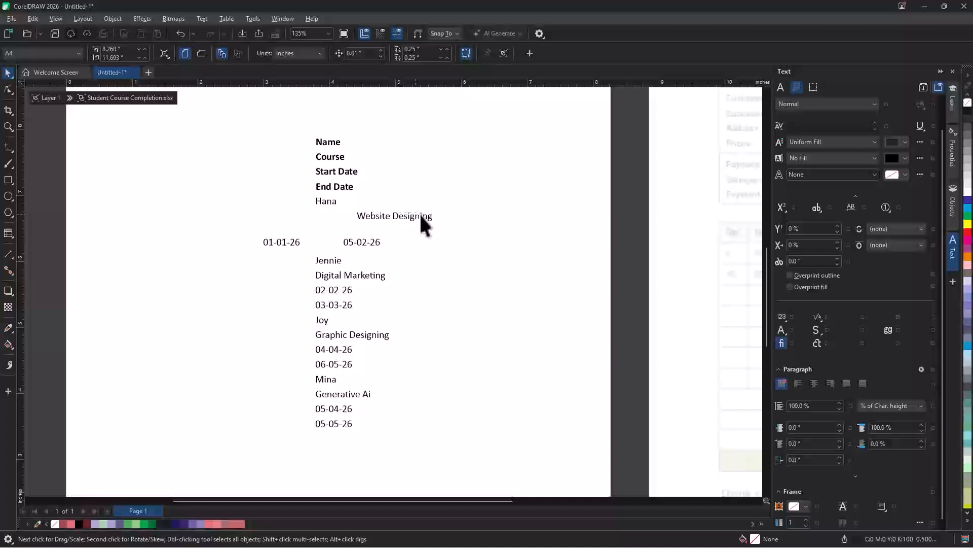
Step: Move the "Website Designing" line further right, break it apart into words, and move "Designing" away from "Website"
left_click_drag(426, 217, 472, 217)
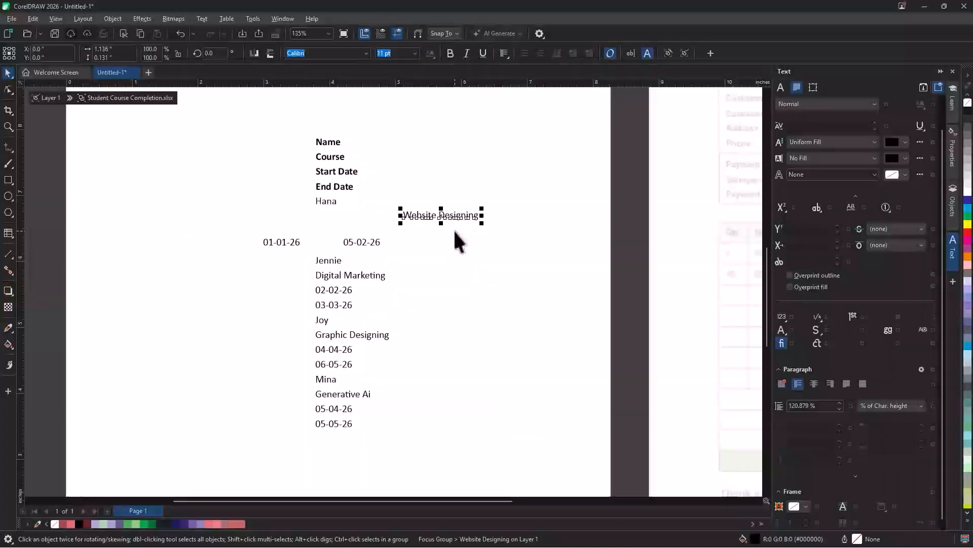
left_click(468, 257)
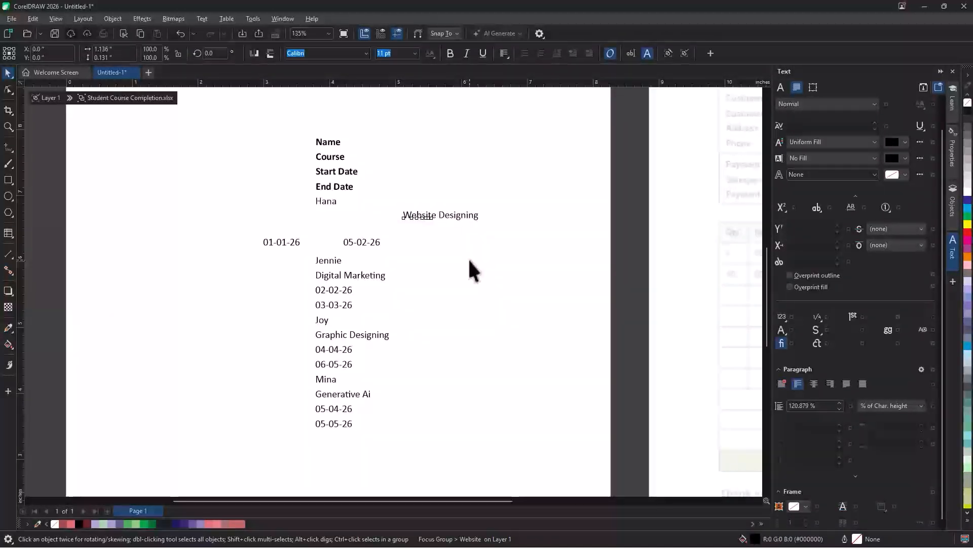
left_click_drag(458, 220, 486, 225)
left_click(502, 271)
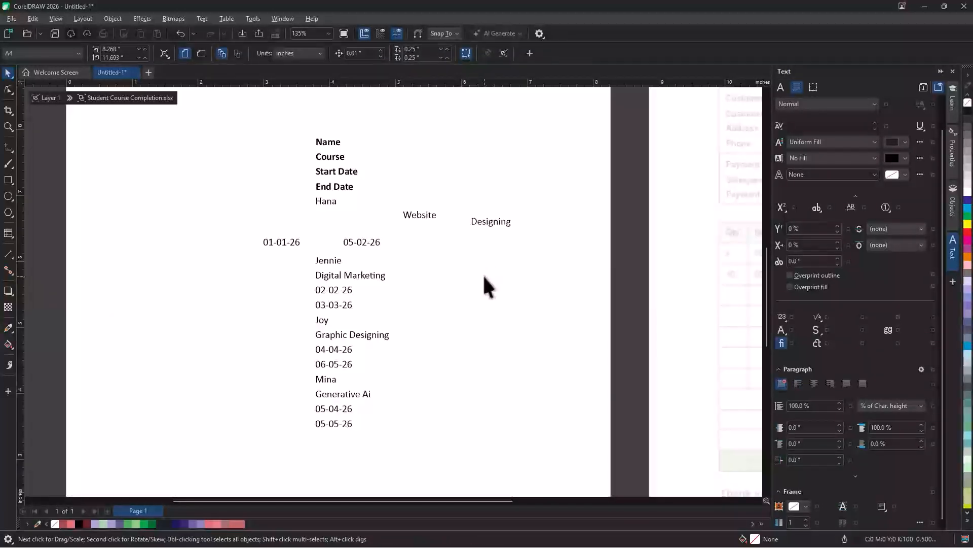
Step: Undo the word and line separations back to the single artistic text block, and select it
key("ctrl+a")
scroll(306, 341, "down", 1)
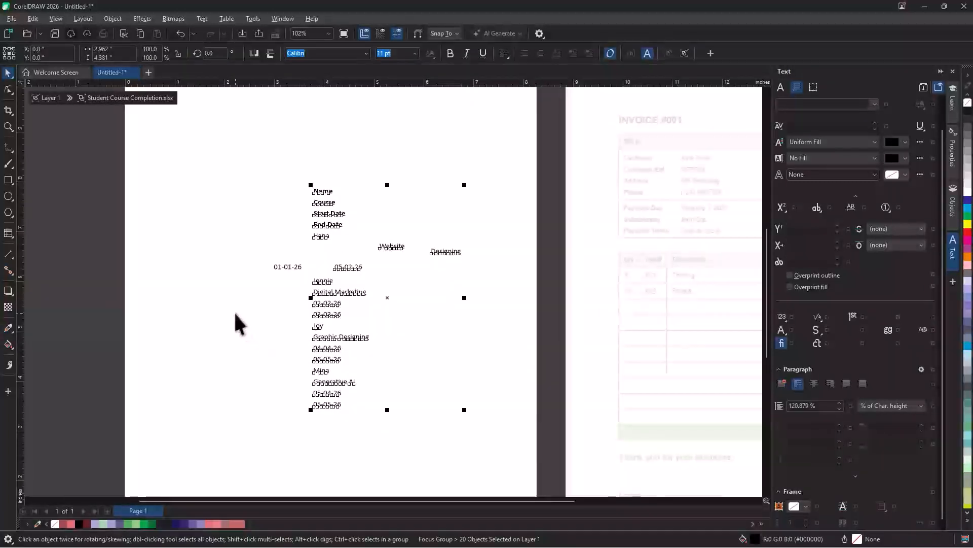
key("ctrl+z")
key("ctrl+z")
key("ctrl+z")
key("ctrl+z")
key("ctrl+z")
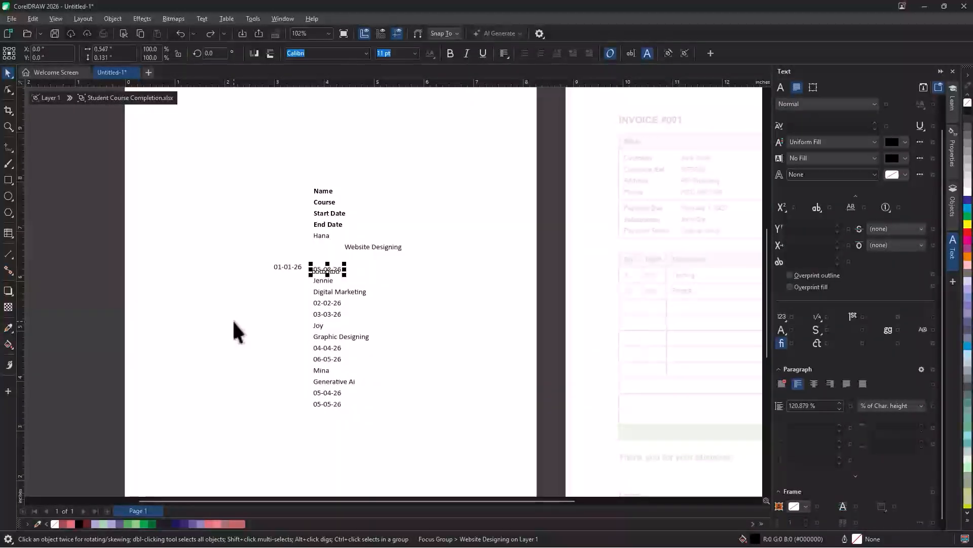
key("ctrl+z")
key("ctrl+a")
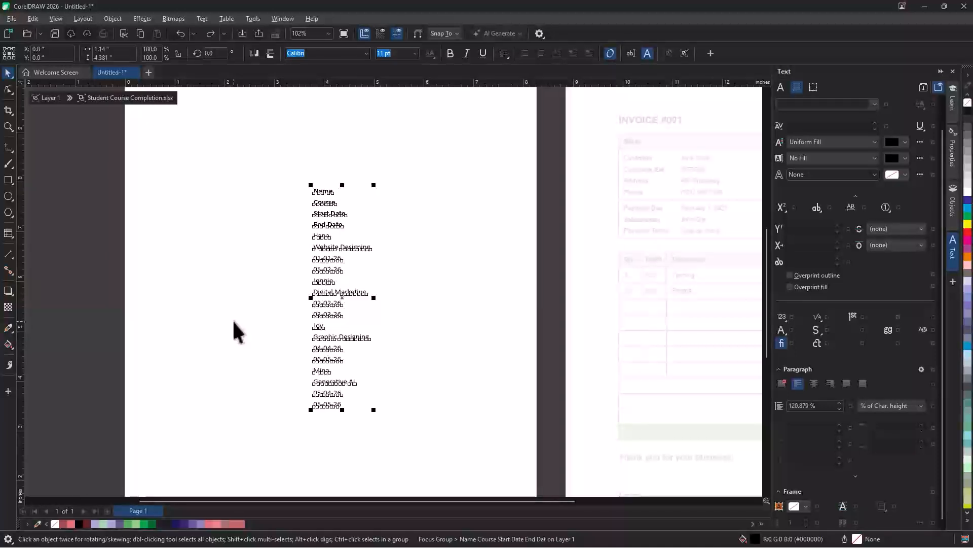
Step: Move the text block to the left, convert it to a table with paragraphs as the column separator, and reposition the table
left_click_drag(355, 256, 294, 250)
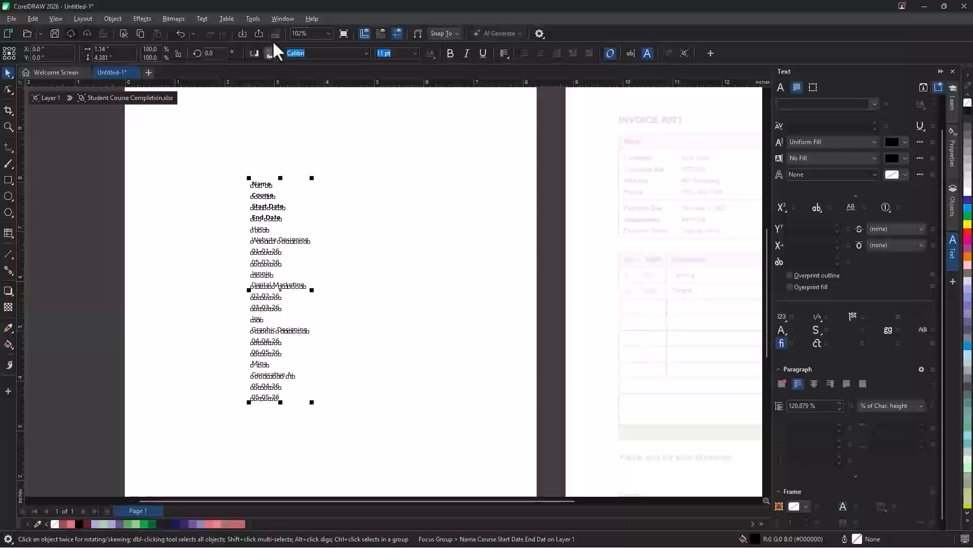
left_click(226, 18)
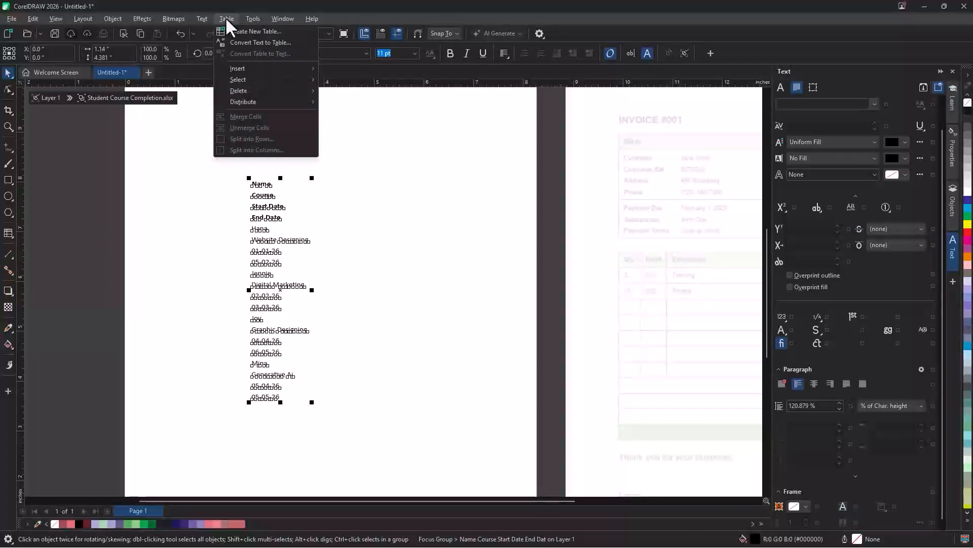
left_click(292, 42)
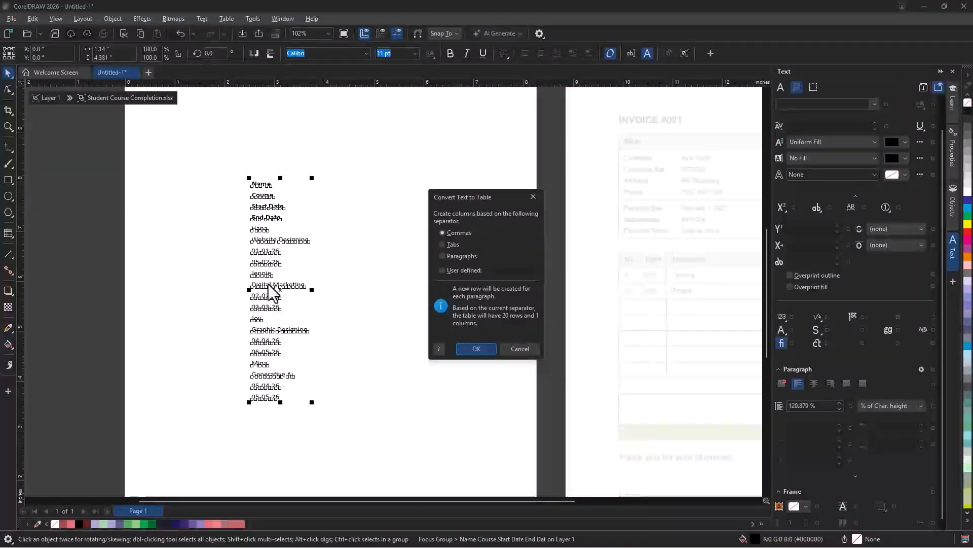
left_click(442, 256)
left_click(474, 330)
left_click_drag(471, 190, 296, 216)
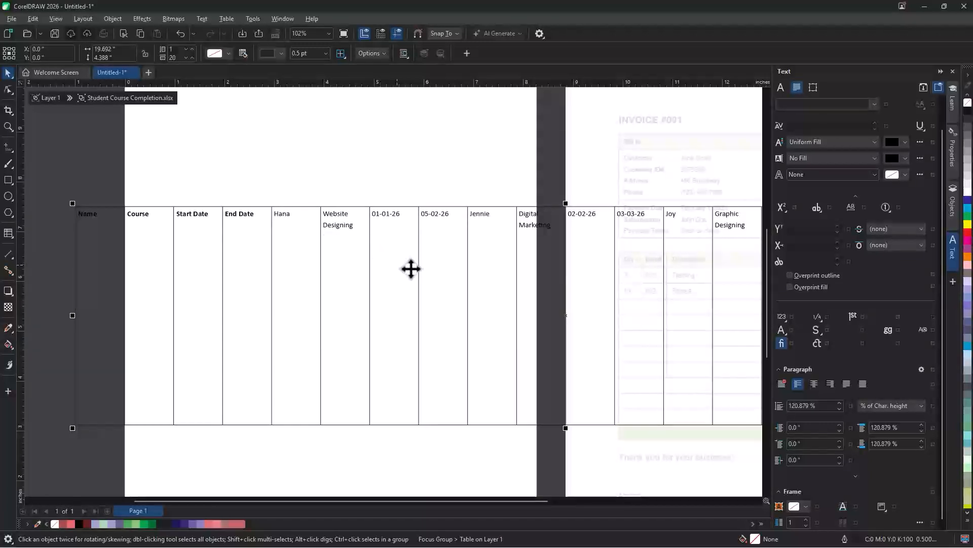
Step: Undo the table move and the paragraph-separated text-to-table conversion
scroll(304, 312, "down", 1)
key("ctrl+z")
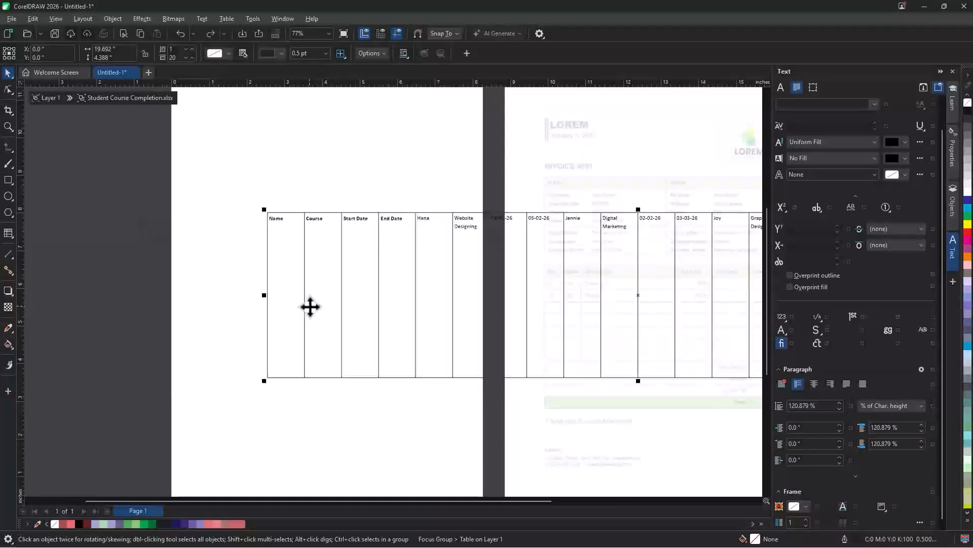
key("ctrl+z")
scroll(289, 289, "up", 1)
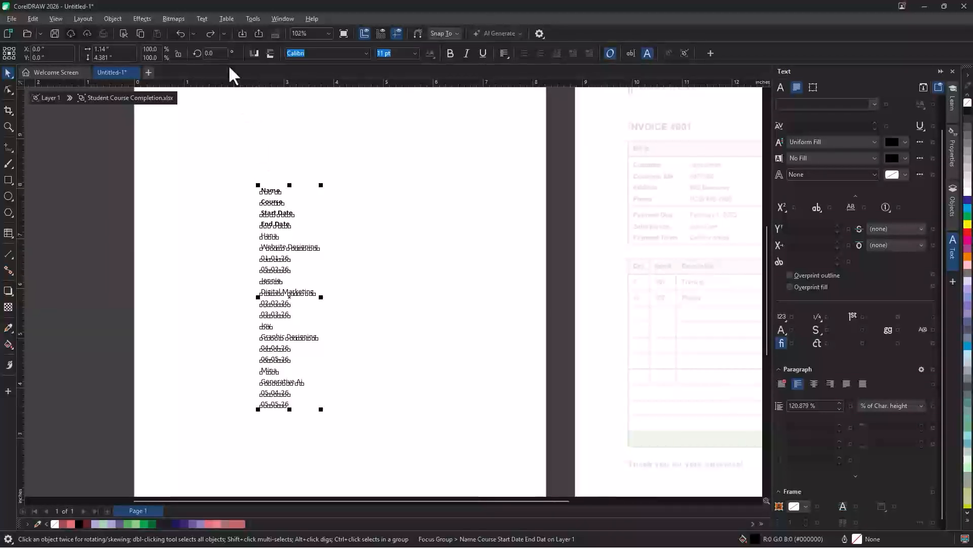
Step: Convert the artistic text to a table with commas as the column separator, and move the table up and to the right
left_click(225, 18)
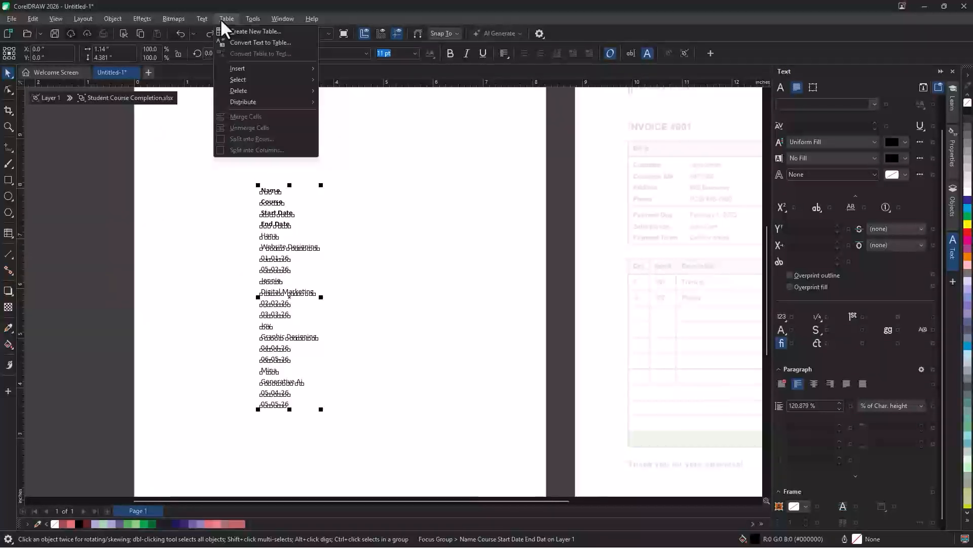
left_click(276, 43)
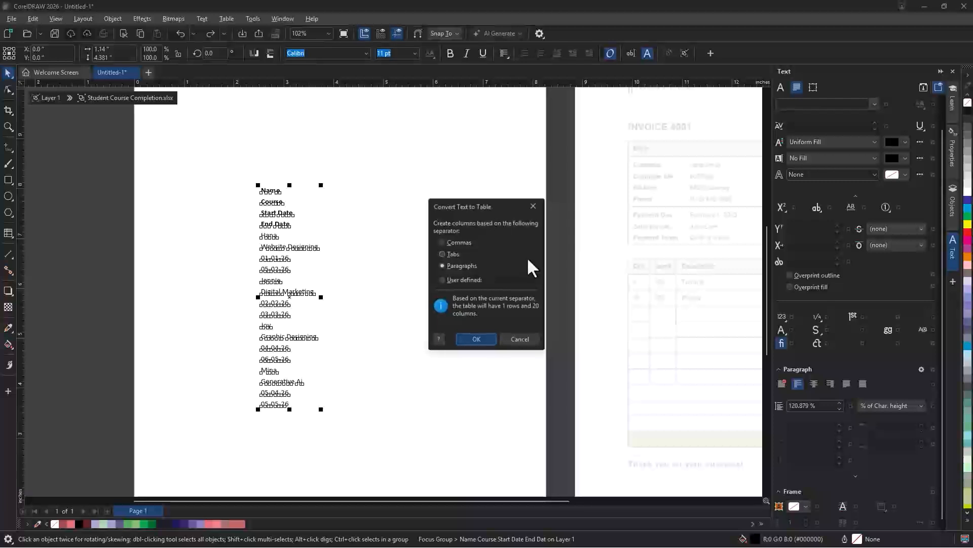
left_click(452, 242)
left_click(477, 358)
left_click_drag(308, 302, 351, 249)
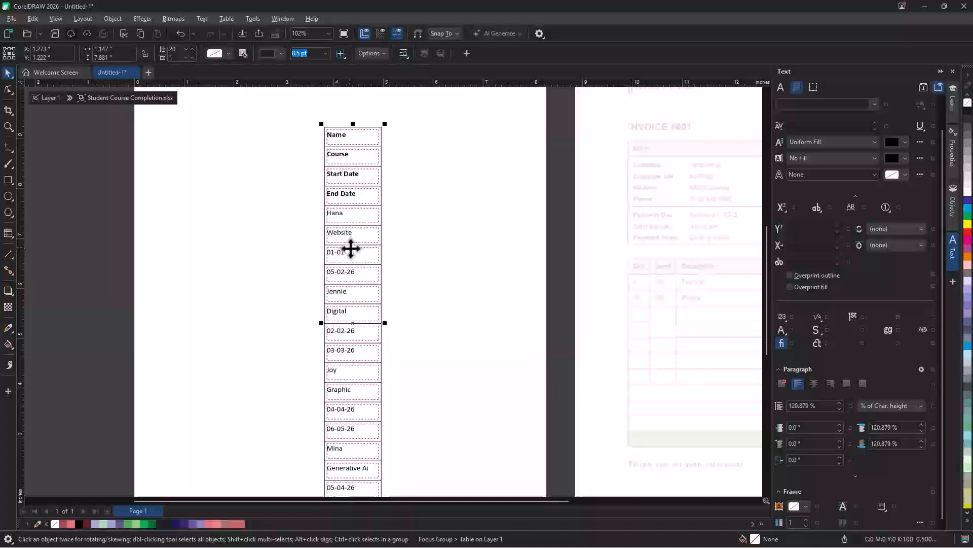
Step: Undo the table move and the comma-separated conversion, and deselect the text
key("ctrl+z")
key("ctrl+z")
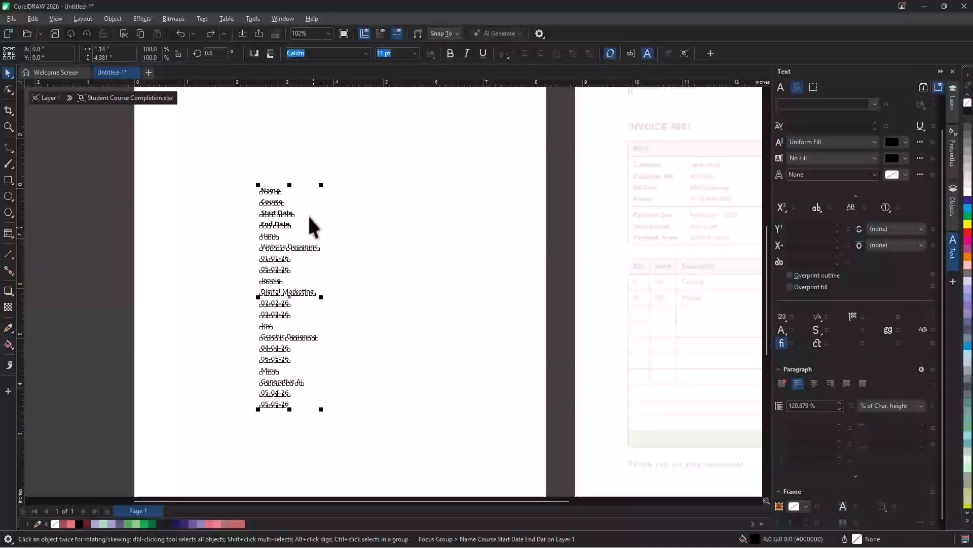
left_click(330, 238)
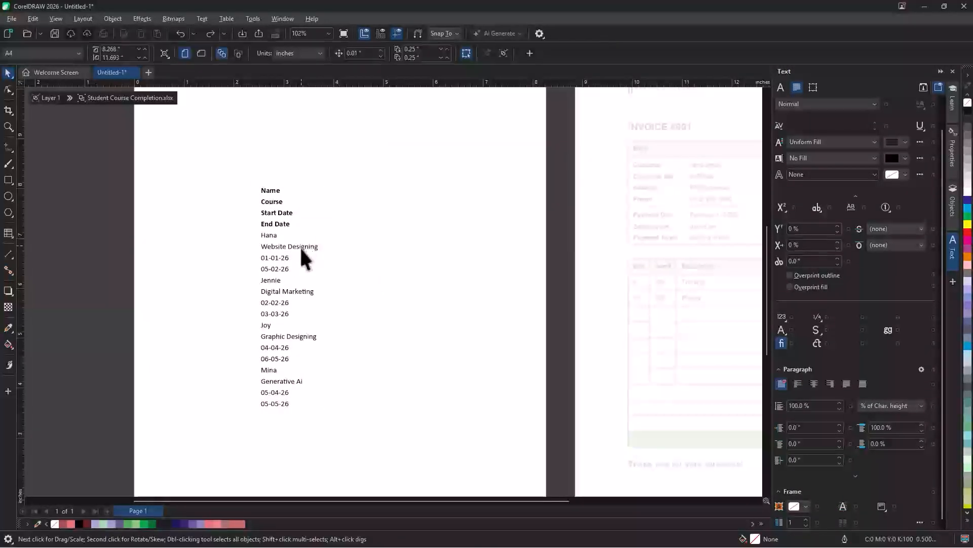
Step: Reposition the course text block on the page and delete it
left_click_drag(303, 250, 335, 241)
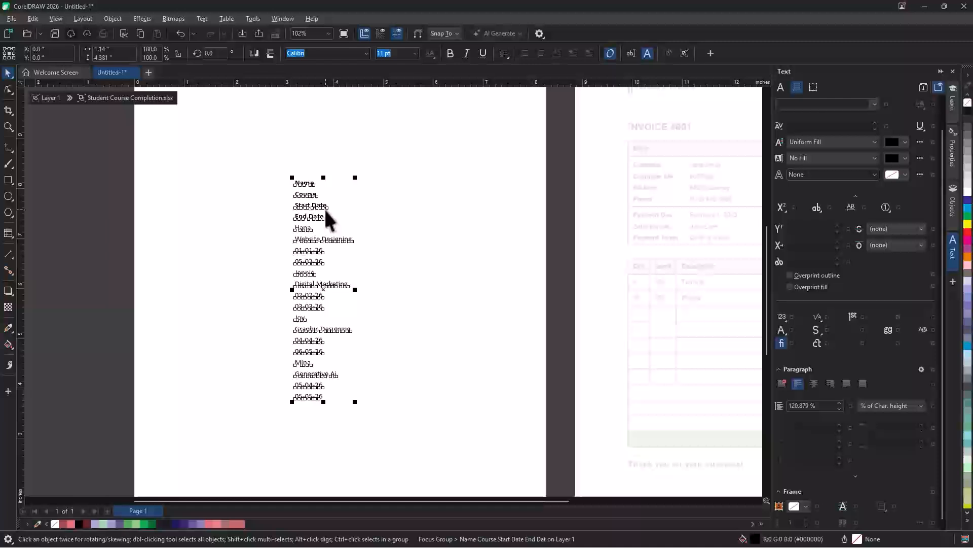
left_click_drag(311, 208, 301, 199)
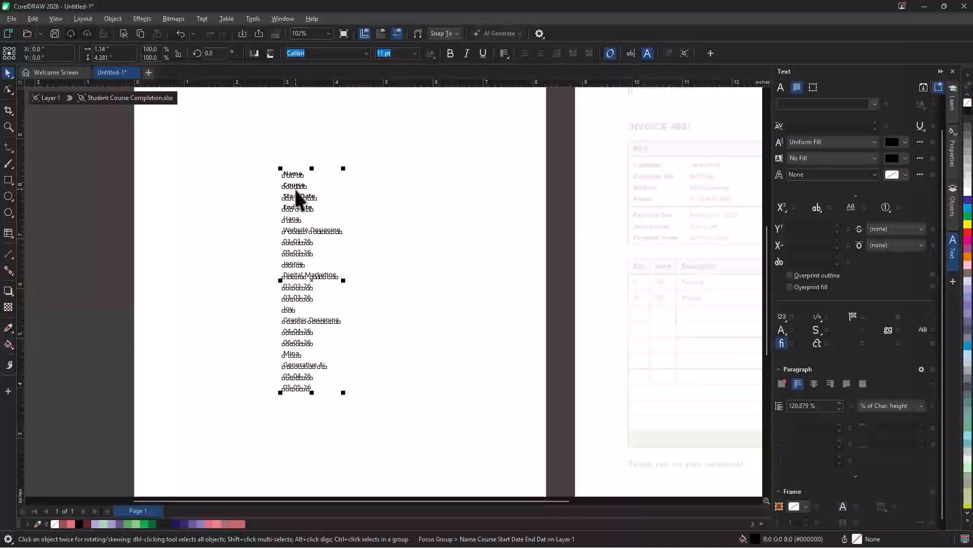
key("Delete")
Step: Select the sample invoice image beside the page and move it slightly further from the page
scroll(349, 304, "down", 1)
scroll(348, 308, "down", 1)
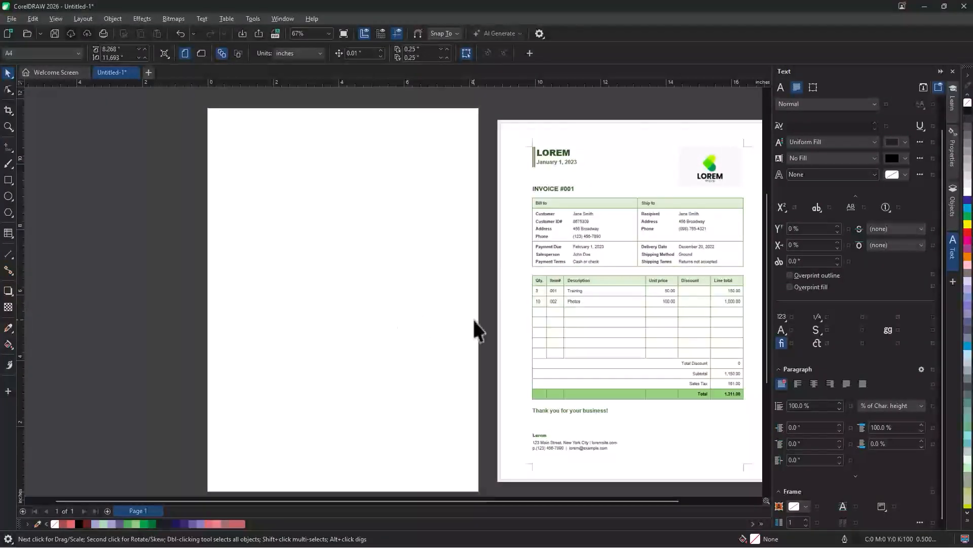
left_click(562, 335)
left_click_drag(606, 359, 573, 356)
scroll(566, 351, "up", 1)
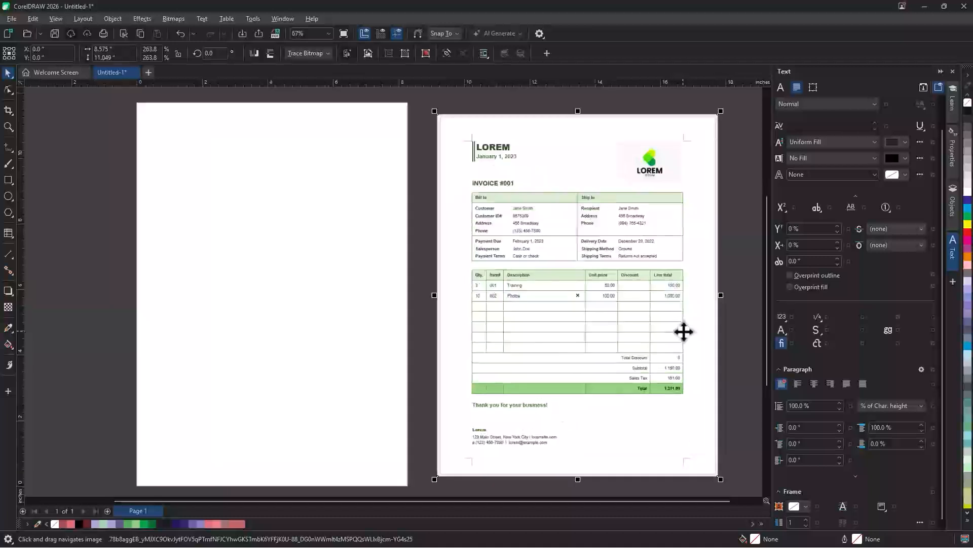
scroll(645, 320, "down", 1)
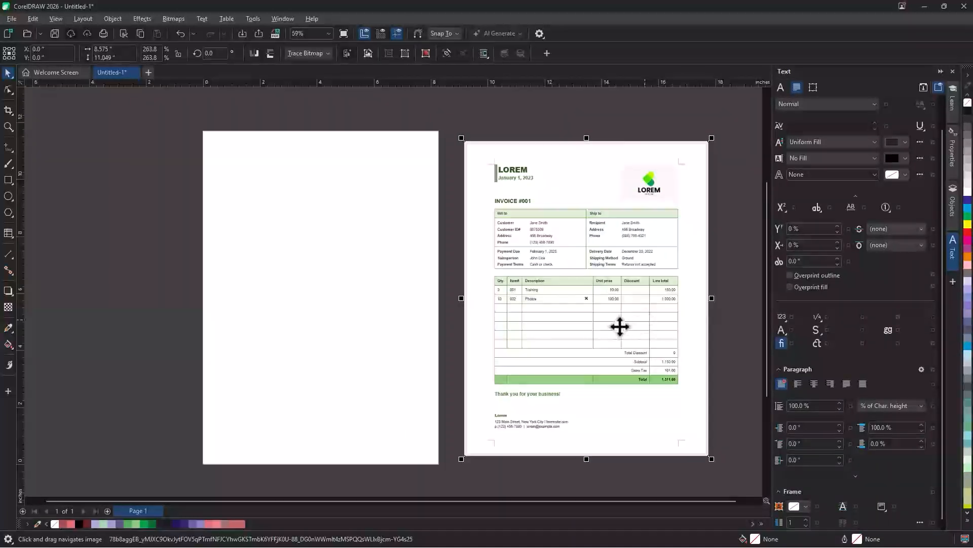
Step: Deselect the invoice image and set the page size to A5 (148 x 210 mm)
left_click(106, 218)
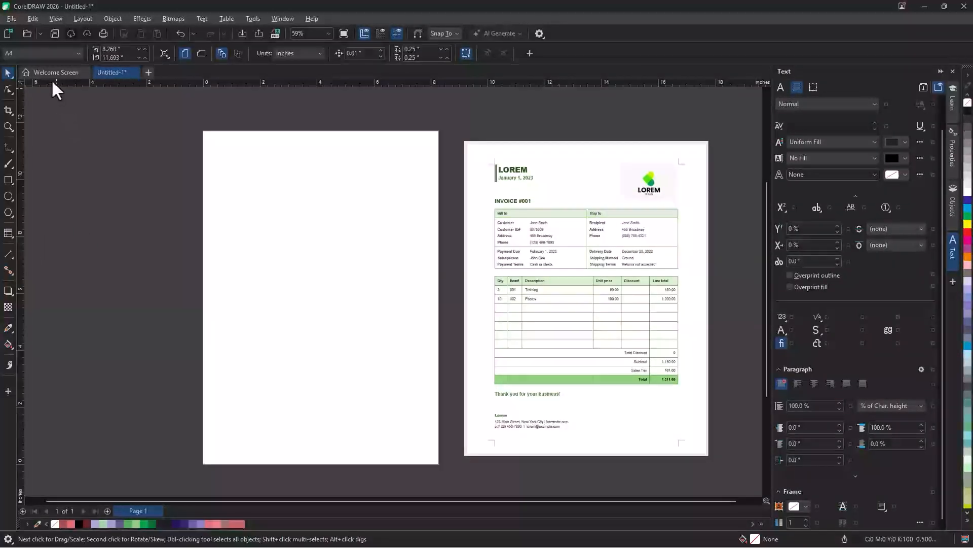
left_click(50, 52)
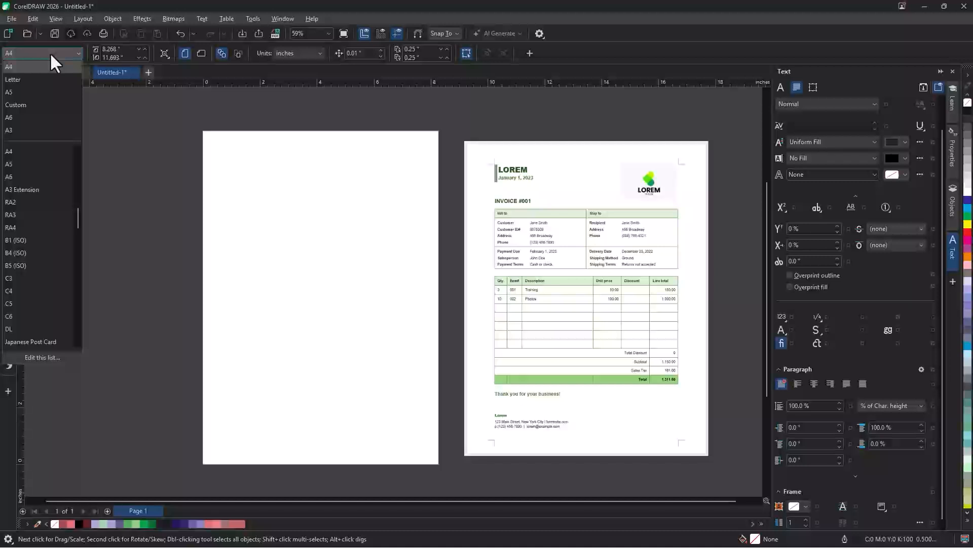
left_click(35, 90)
scroll(385, 352, "up", 1)
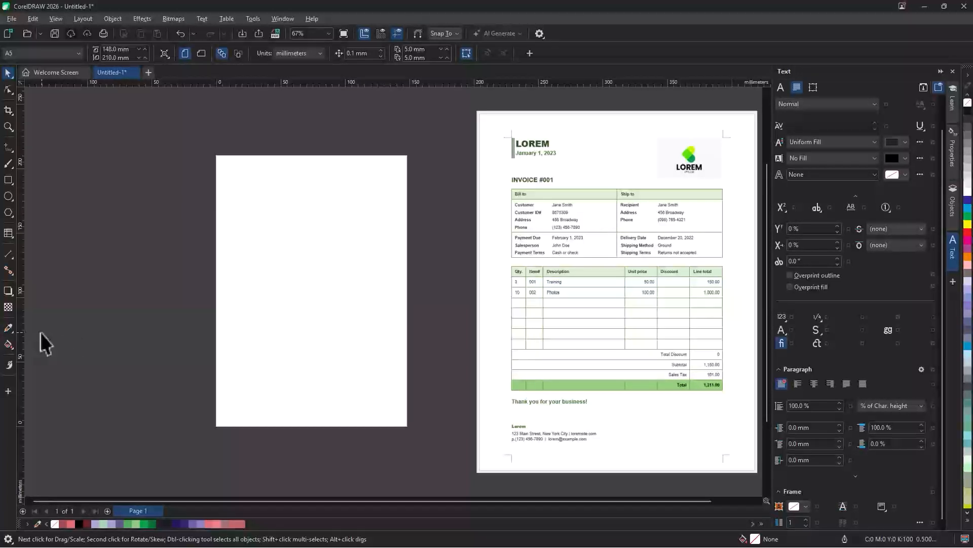
Step: Add vertical guidelines at about 17 mm and 131 mm, and a horizontal guideline at about 173 mm on the page
left_click_drag(21, 336, 239, 360)
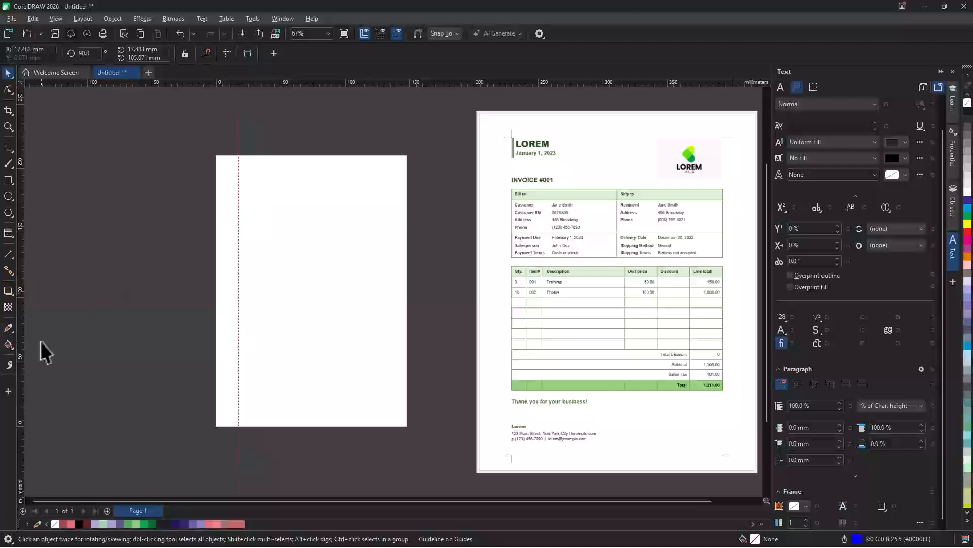
left_click_drag(20, 345, 386, 368)
scroll(317, 239, "up", 1)
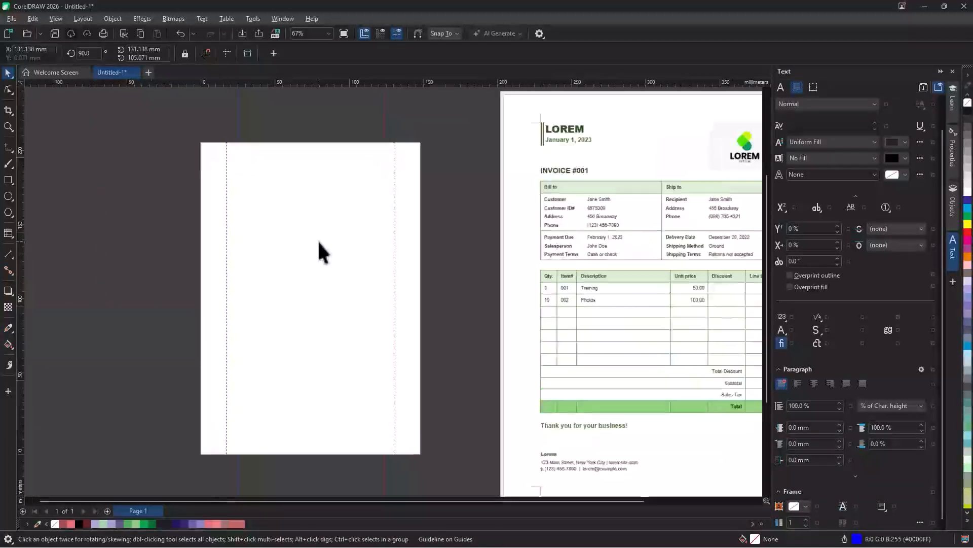
left_click_drag(305, 83, 309, 199)
scroll(306, 360, "down", 1)
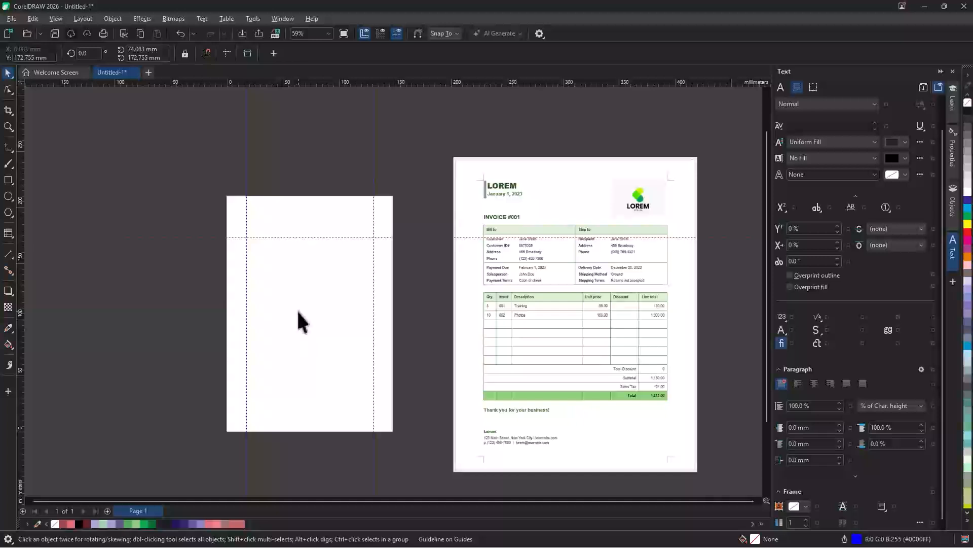
scroll(406, 317, "up", 1)
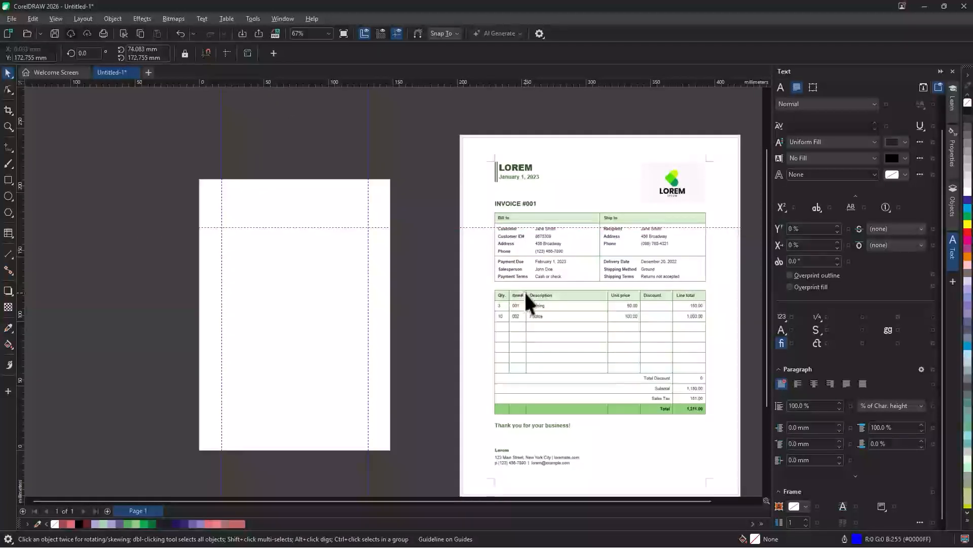
scroll(502, 294, "up", 1)
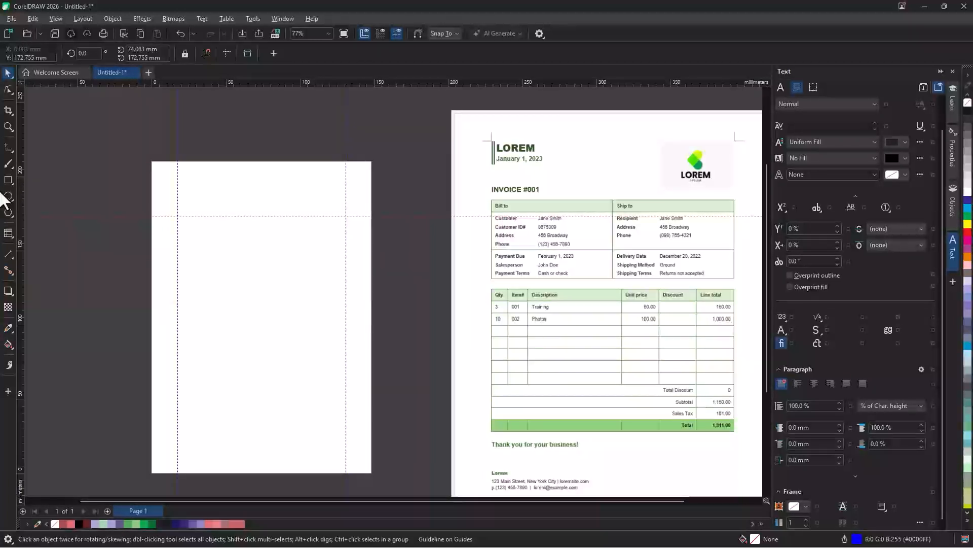
Step: Create a new table with 3 rows and 2 columns
left_click_drag(318, 328, 317, 300)
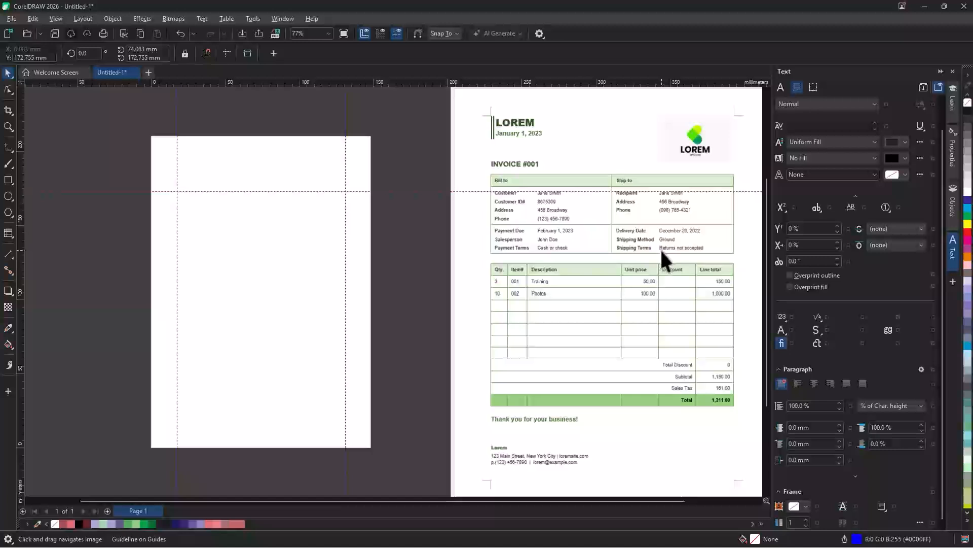
left_click(223, 20)
left_click(226, 31)
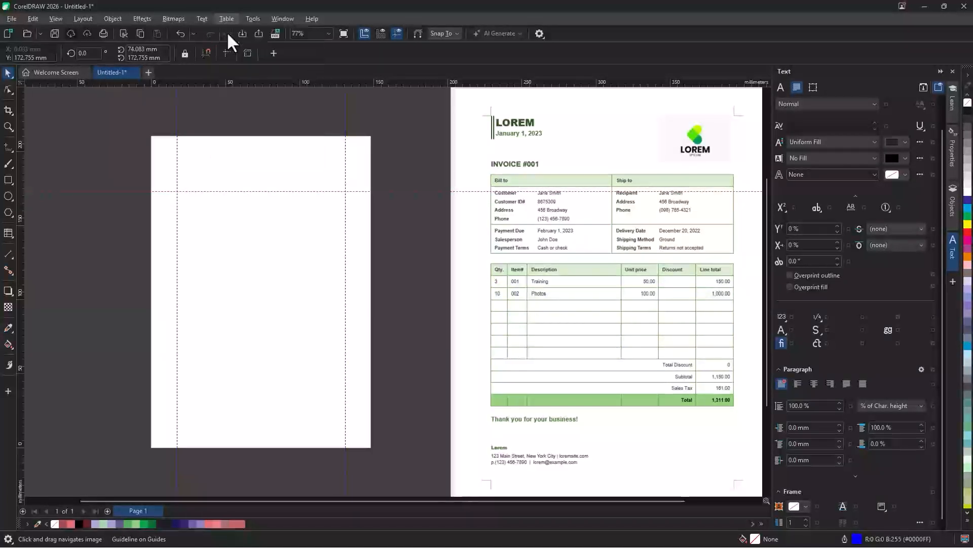
left_click_drag(466, 221, 396, 239)
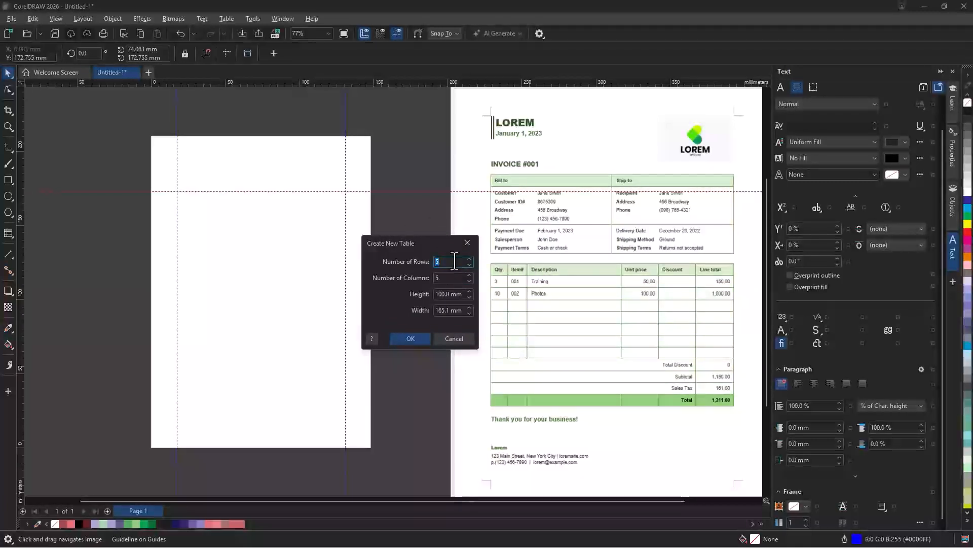
type("3")
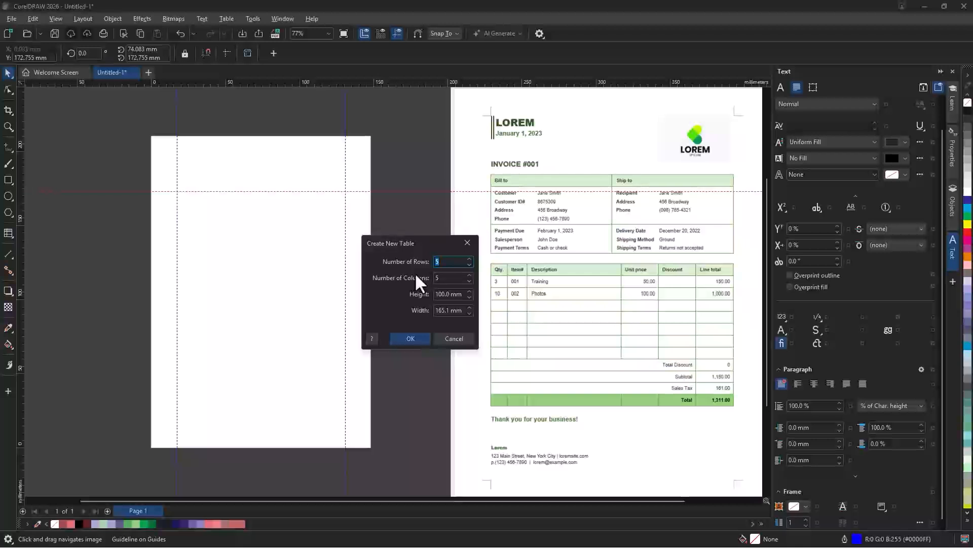
double_click(444, 278)
type("2")
left_click(411, 337)
Step: Move the table's upper-left corner to the crossing of the left vertical and horizontal guidelines, and change the object snapping options
left_click_drag(239, 269, 257, 223)
left_click(395, 396)
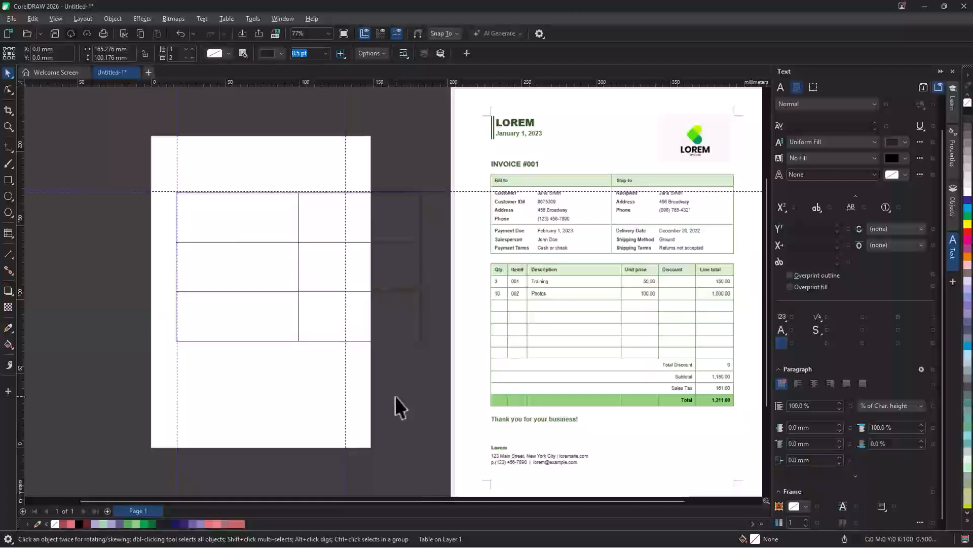
scroll(136, 185, "up", 1)
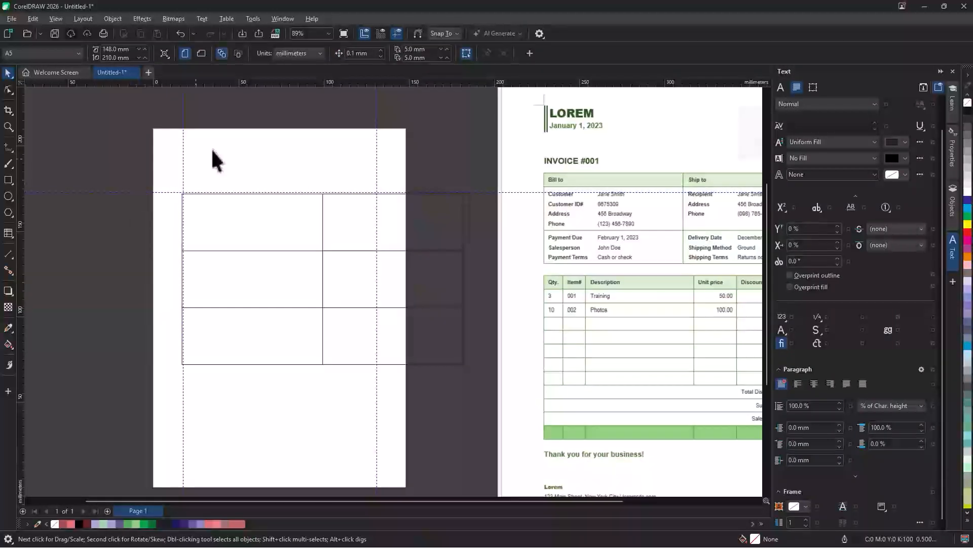
left_click(435, 32)
left_click(434, 84)
left_click(449, 149)
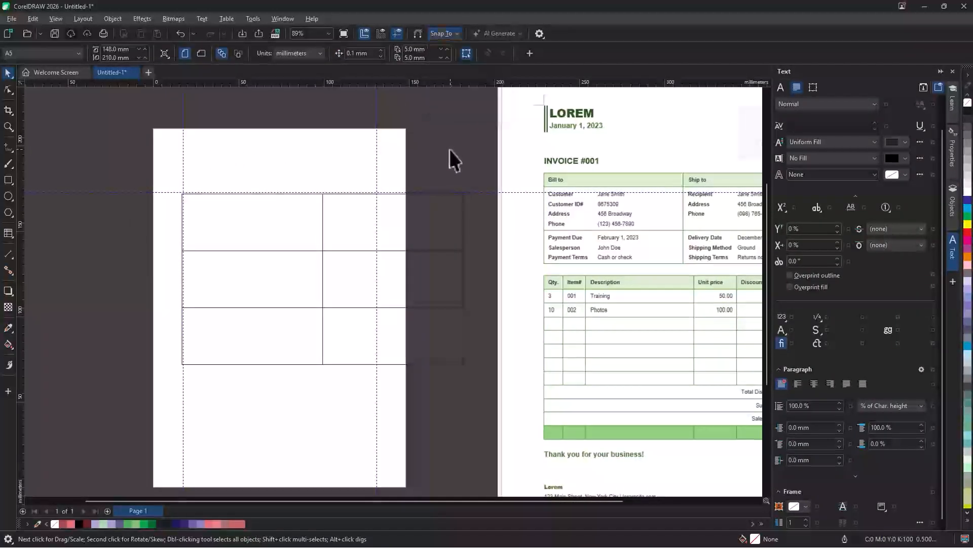
Step: Align the table to the left guideline and scale it proportionally to about 114 mm wide to fit between the vertical guidelines
mouse_move(297, 266)
left_mouse_down()
mouse_move(304, 279)
mouse_move(300, 266)
left_mouse_up()
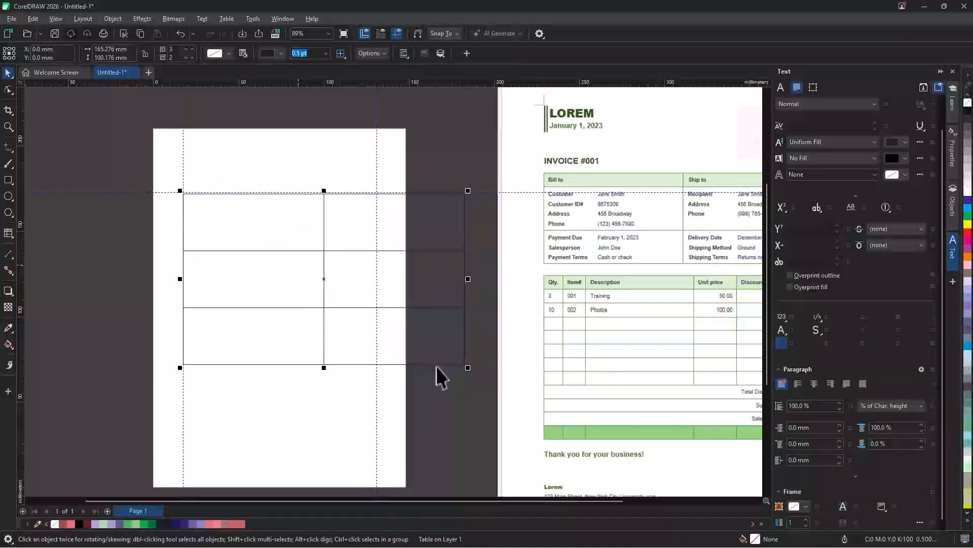
left_click_drag(469, 370, 388, 317)
left_click(467, 366)
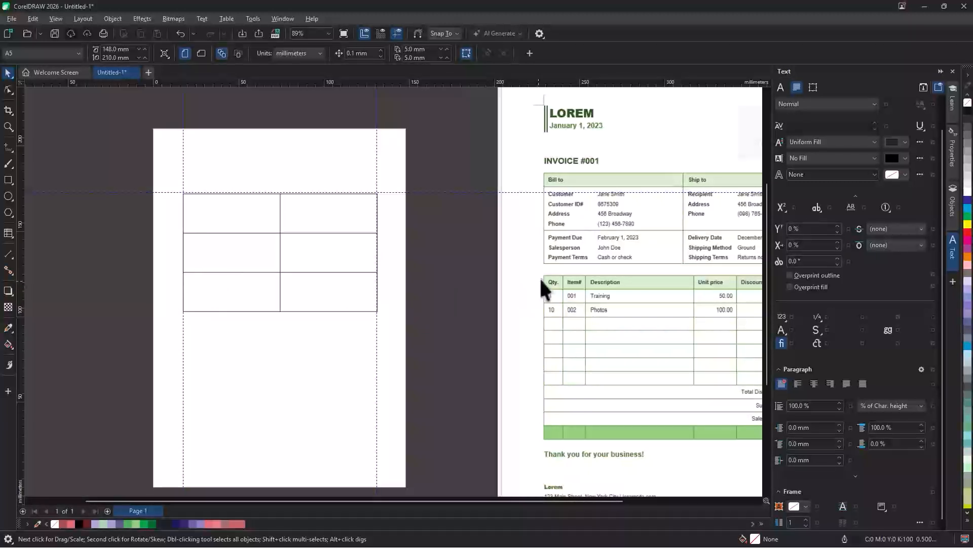
Step: Move the sample invoice image slightly lower beside the page
left_click_drag(561, 270, 565, 291)
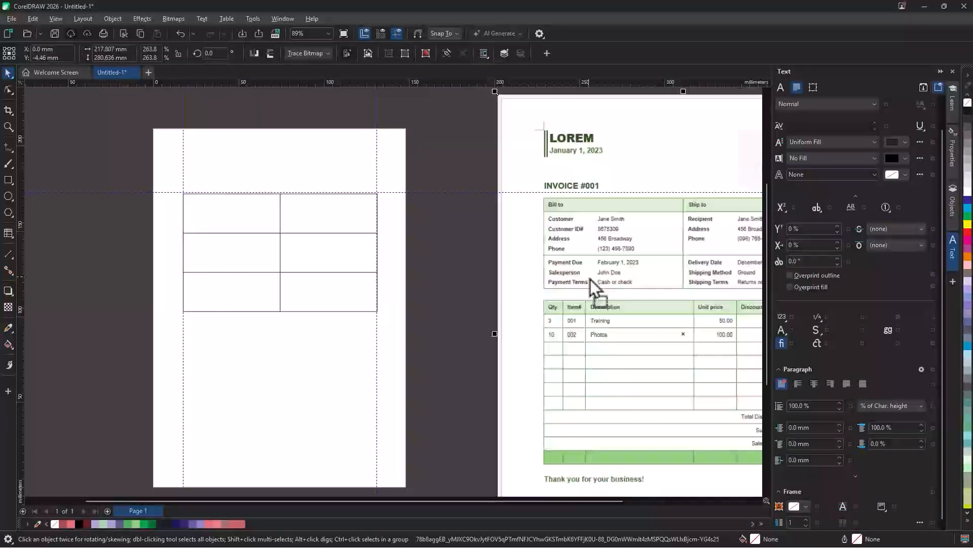
scroll(491, 265, "down", 2)
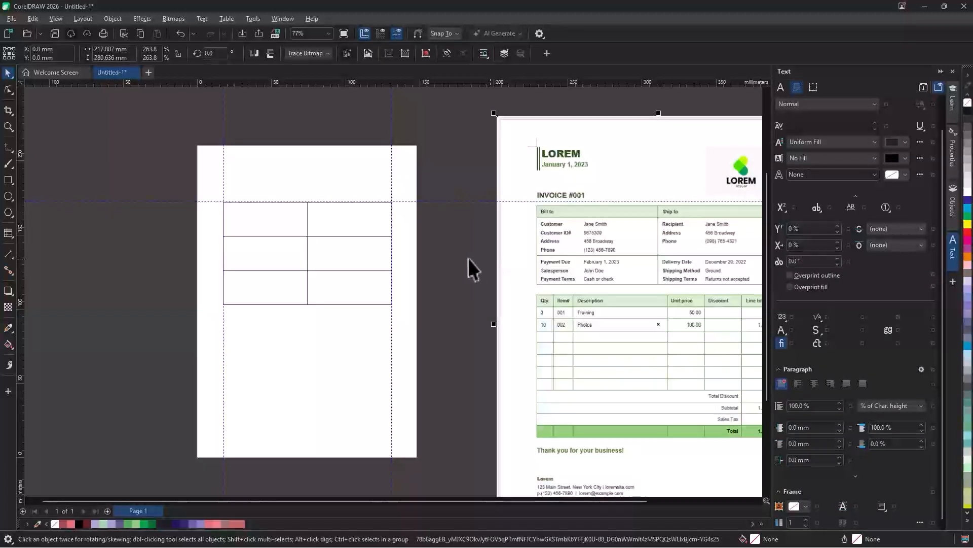
scroll(264, 227, "up", 2)
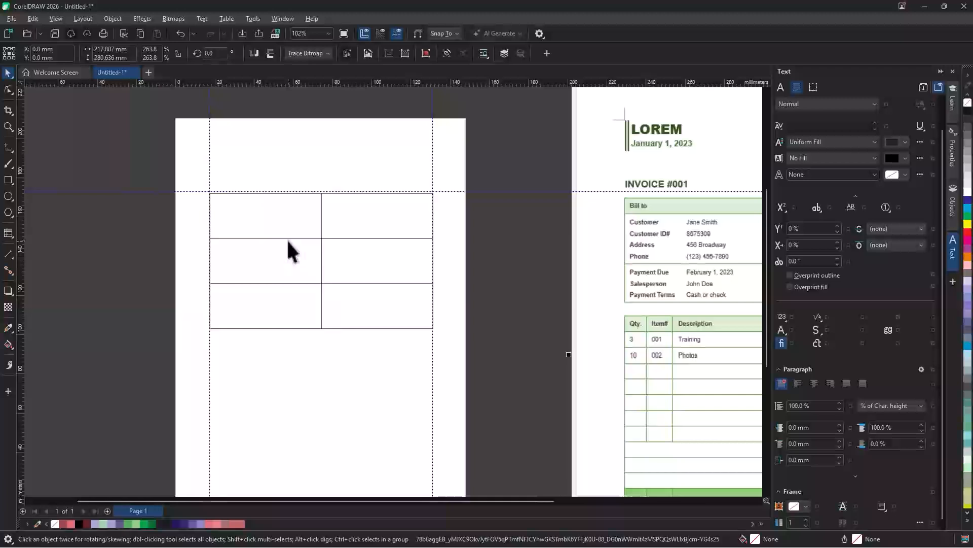
scroll(256, 263, "down", 1)
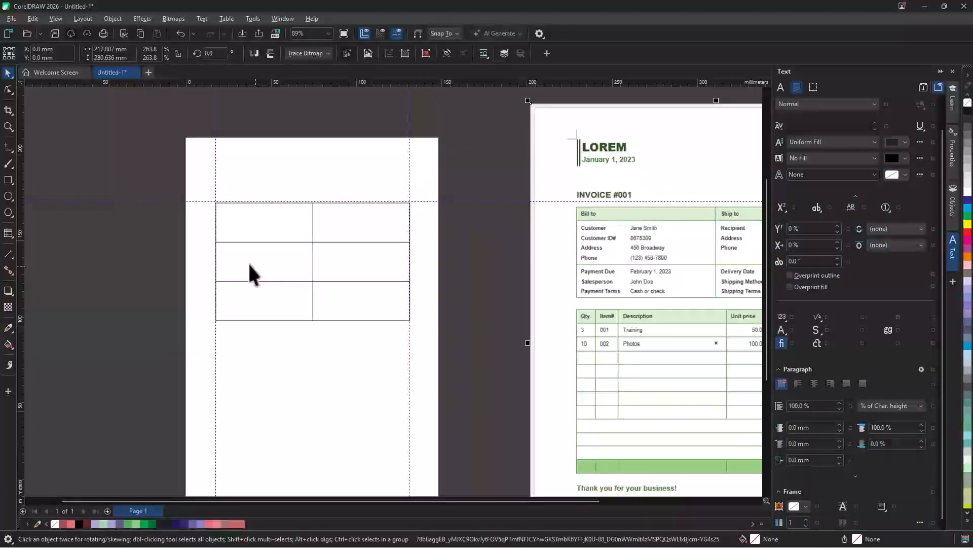
Step: Reposition the table's row borders with the Shape tool for a short header row and two taller rows, about 55.8 mm high overall
left_click(7, 89)
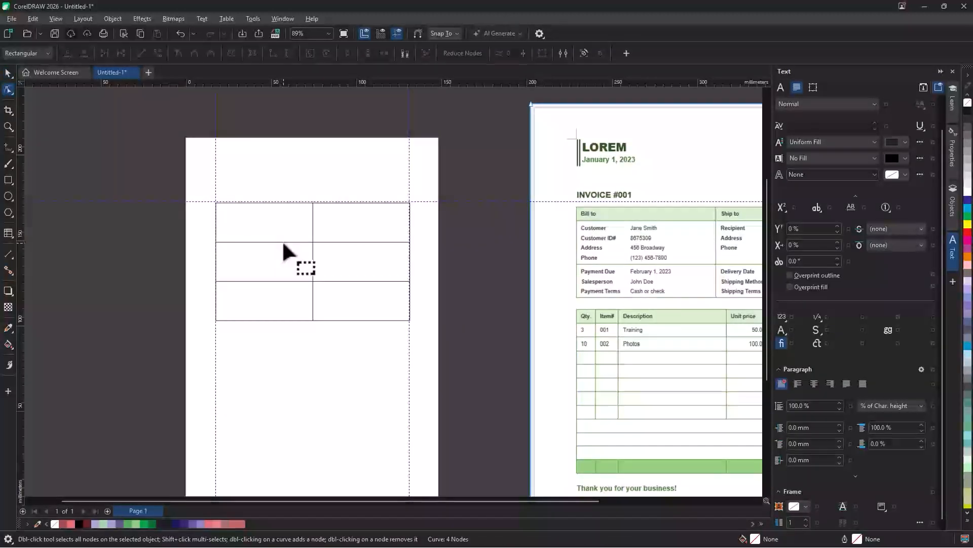
left_click(282, 240)
left_click_drag(283, 243, 284, 225)
left_click_drag(280, 283, 285, 266)
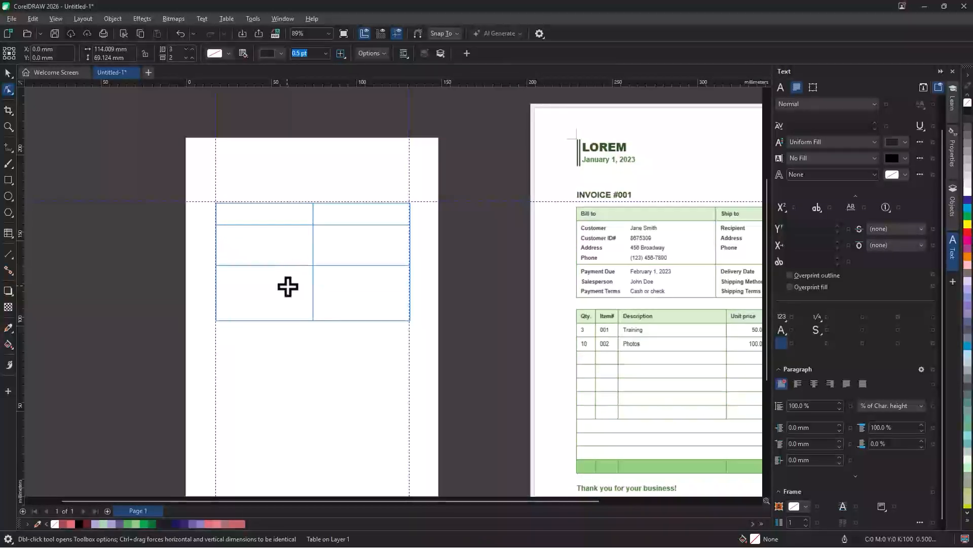
left_click_drag(298, 320, 299, 259)
left_click_drag(339, 224, 340, 220)
left_click_drag(302, 259, 302, 265)
scroll(303, 265, "up", 1)
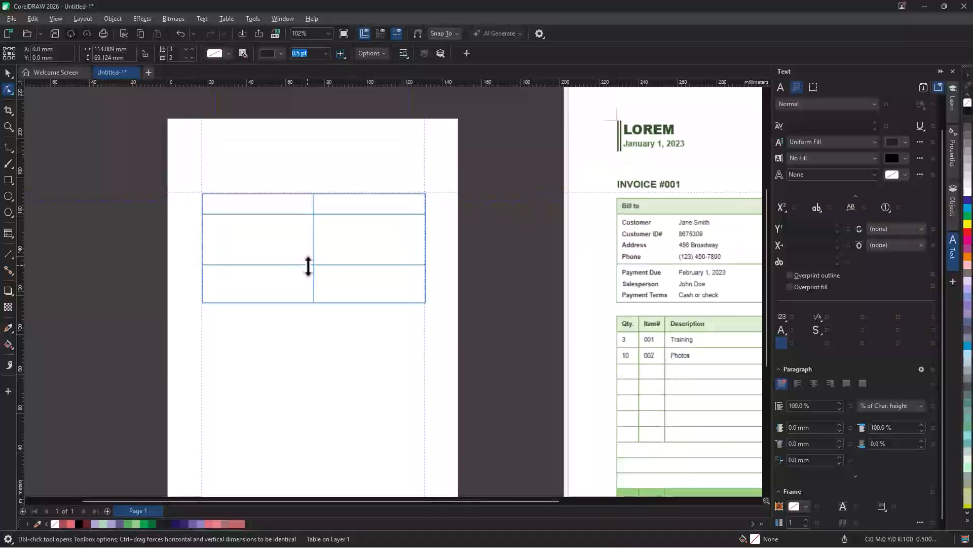
left_click(248, 203)
left_click(7, 74)
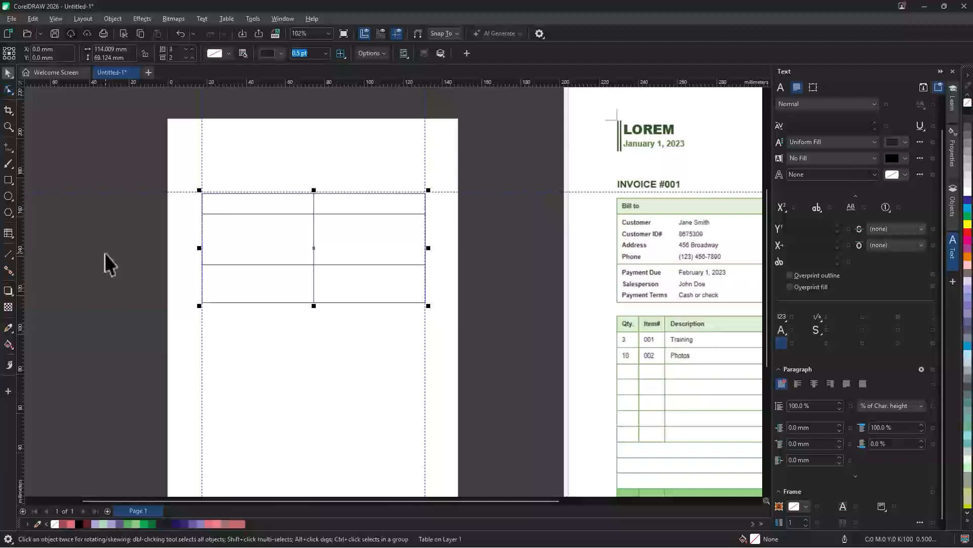
Step: Enter "Bill to" and "Ship to" in the two header cells of the table
left_click(256, 206)
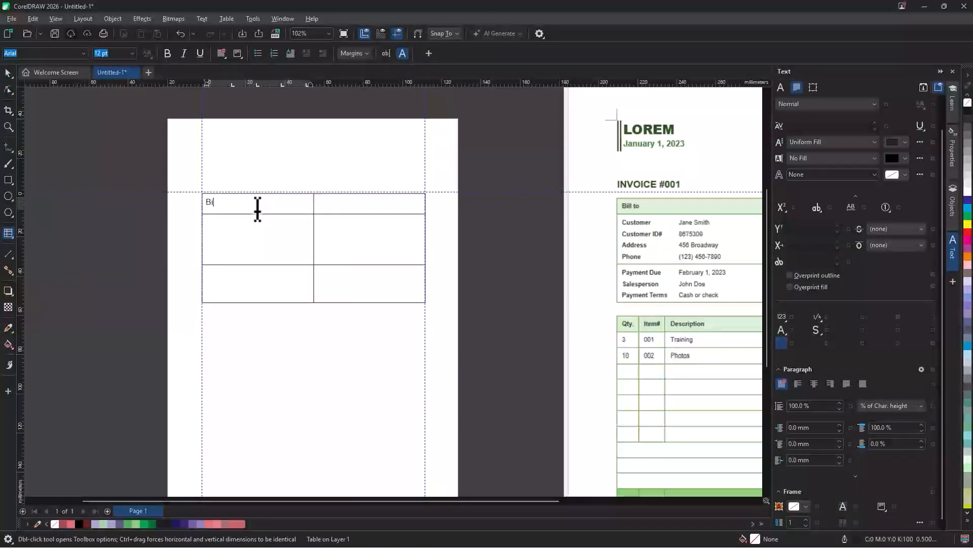
key("Tab")
scroll(263, 289, "down", 1)
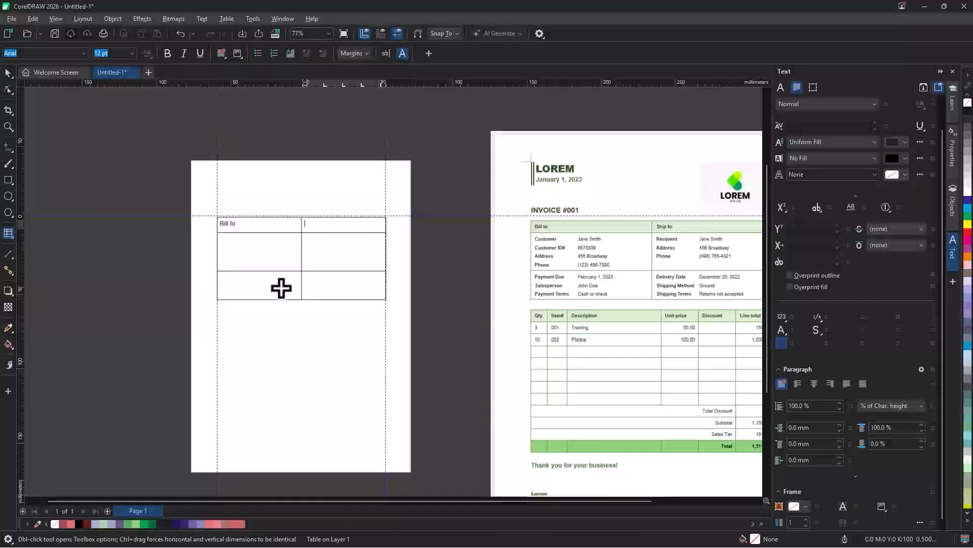
type("Ship to")
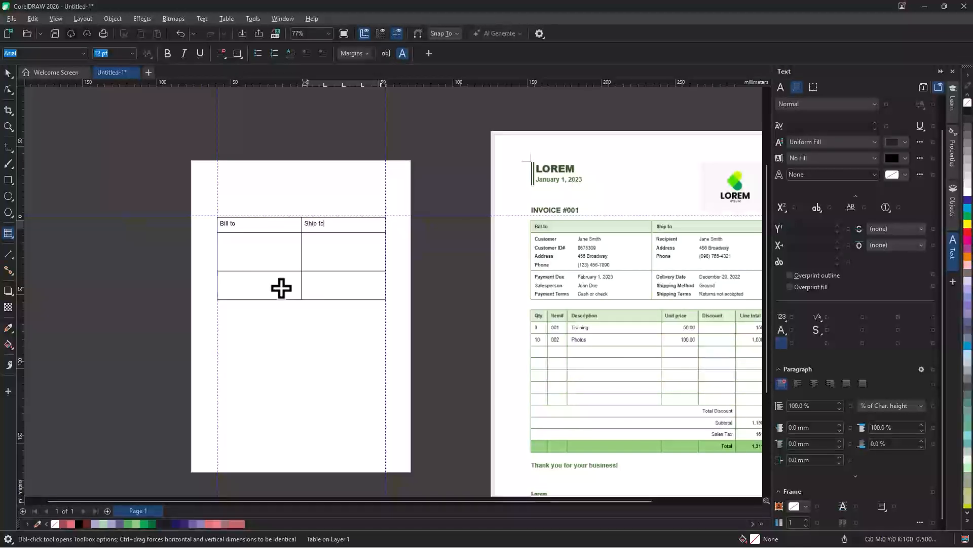
left_click_drag(375, 274, 282, 269)
scroll(348, 279, "up", 1)
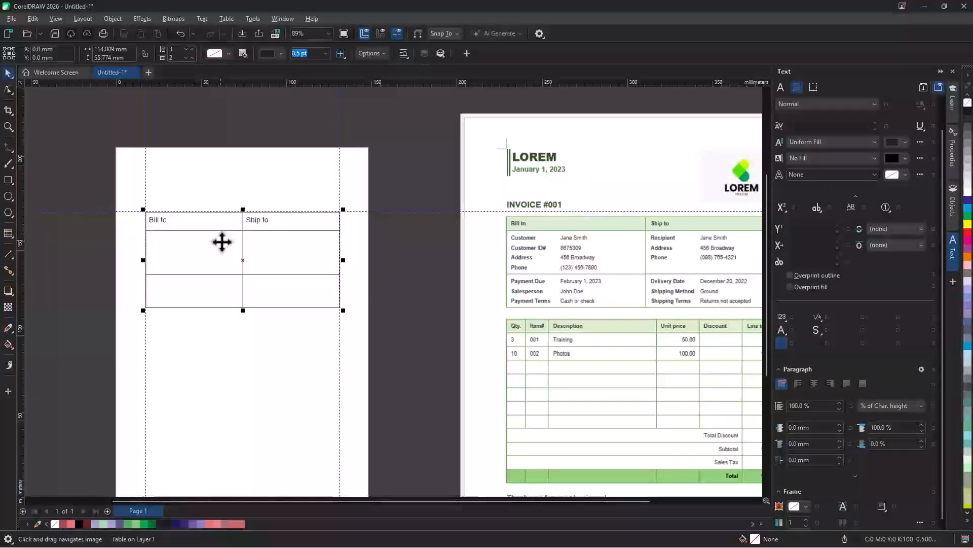
left_click(179, 242)
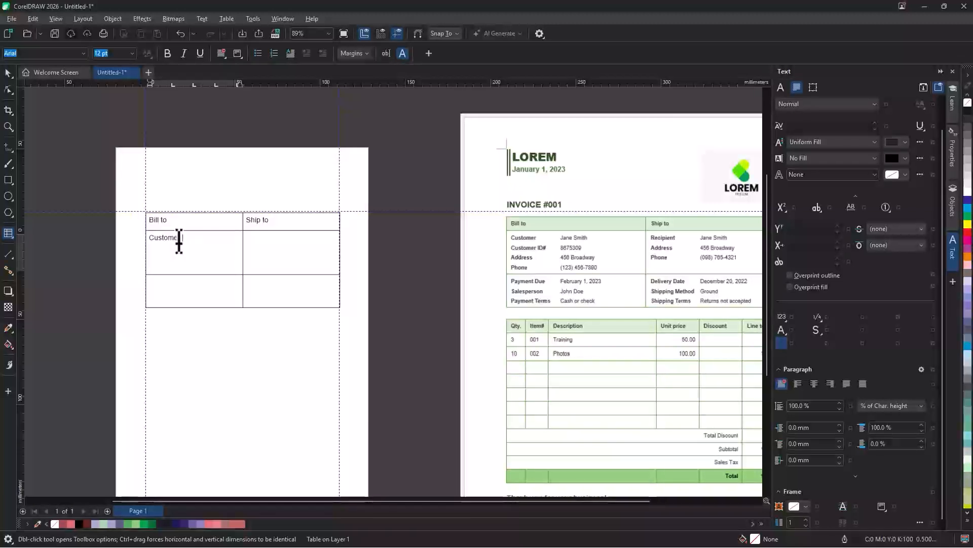
key("Tab")
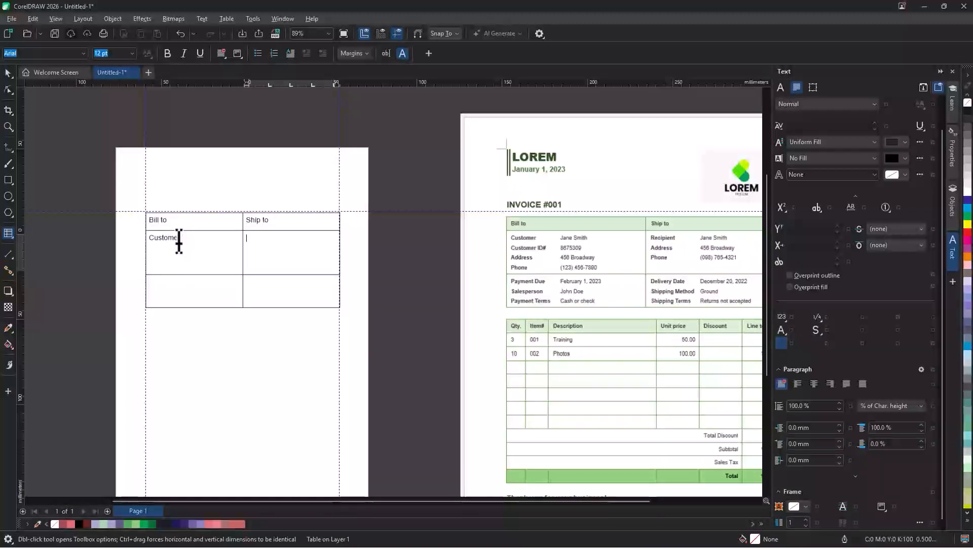
left_click(189, 242)
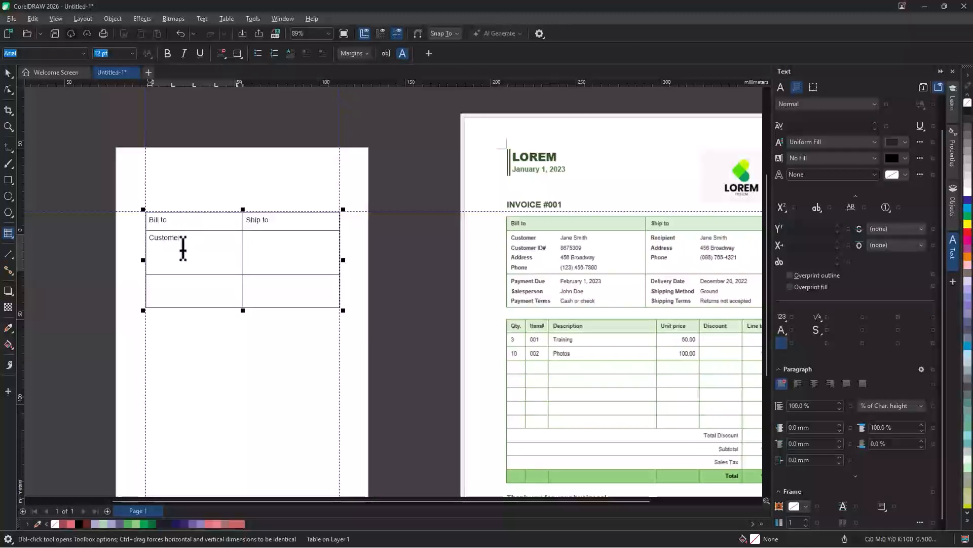
scroll(187, 247, "up", 1)
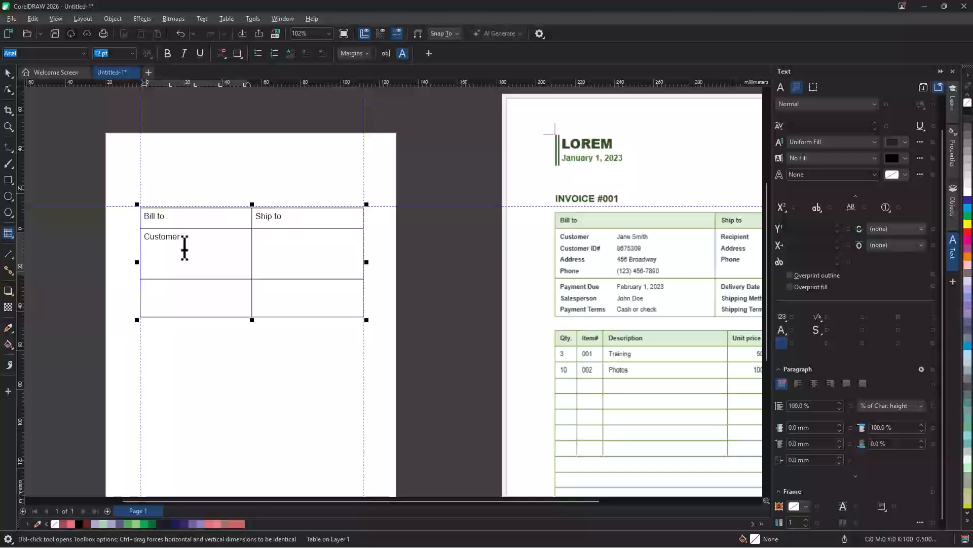
left_click_drag(191, 238, 140, 239)
left_click(179, 243)
double_click(180, 243)
key("Delete")
key("Escape")
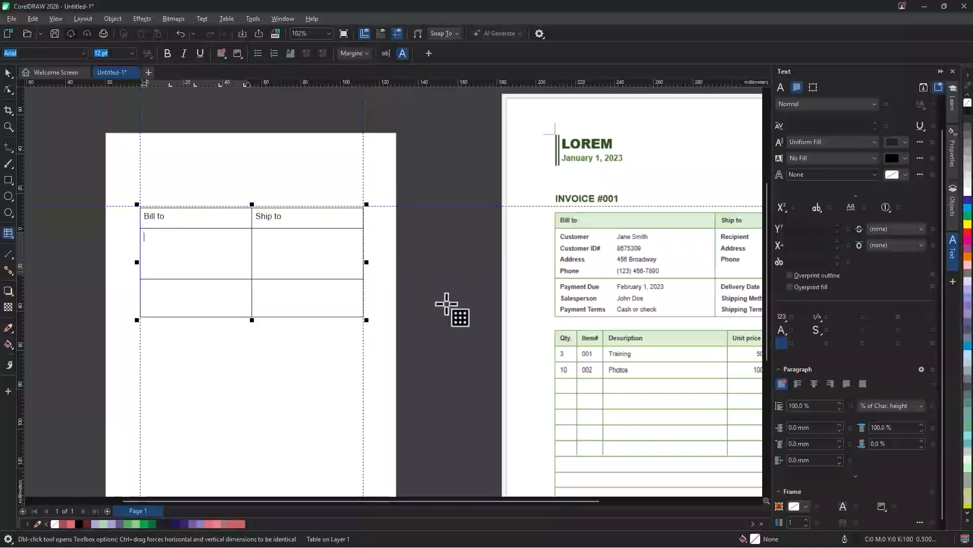
Step: Select the cell below "Bill to" and split it into 4 rows
left_click(202, 266)
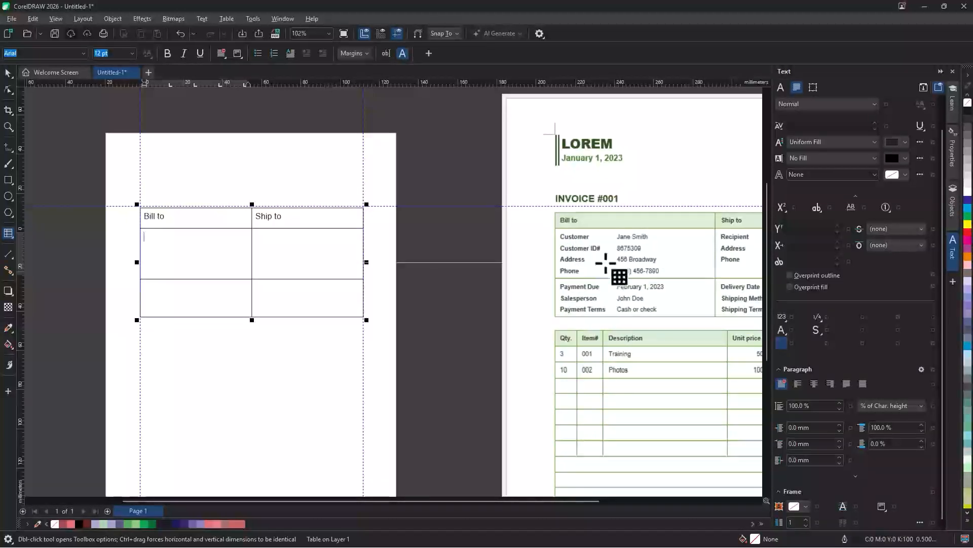
right_click(148, 239)
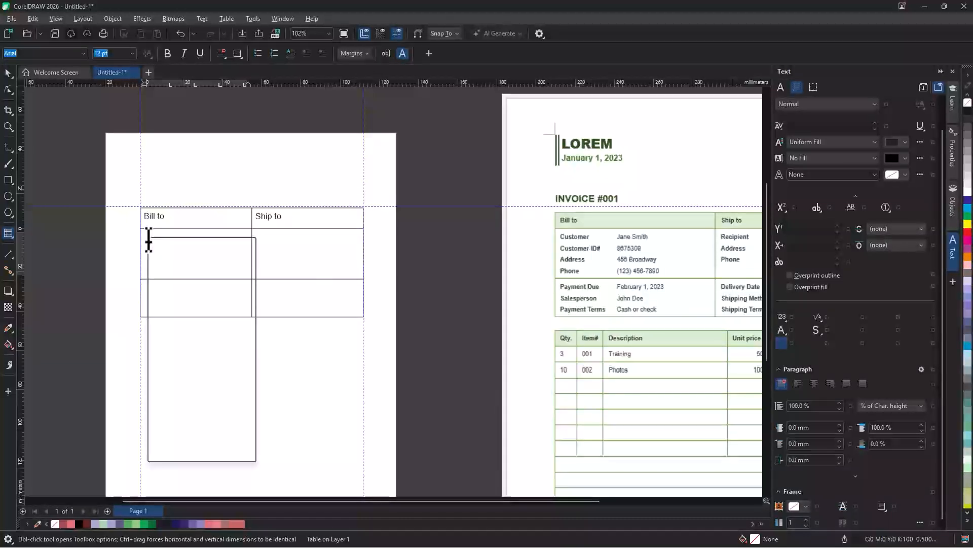
mouse_move(233, 303)
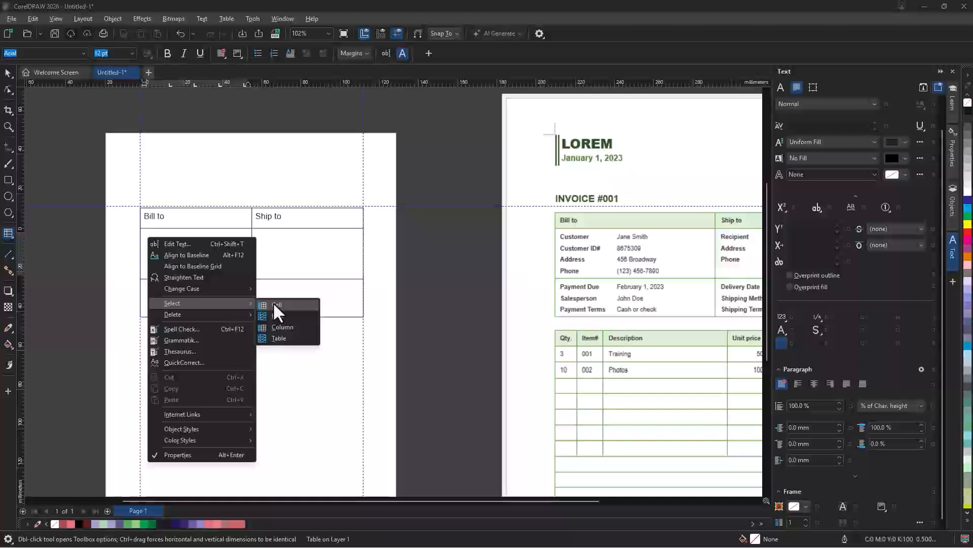
left_click(274, 304)
right_click(178, 244)
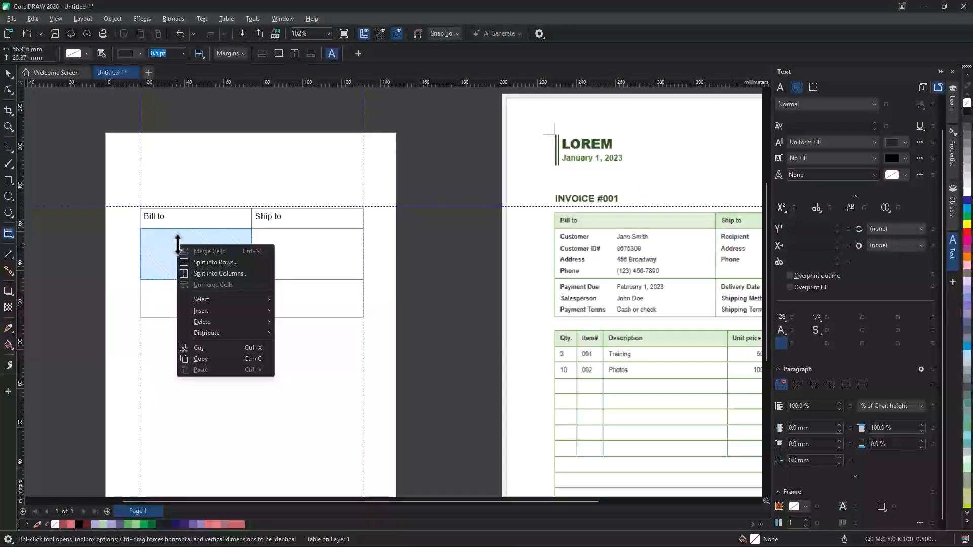
left_click(238, 263)
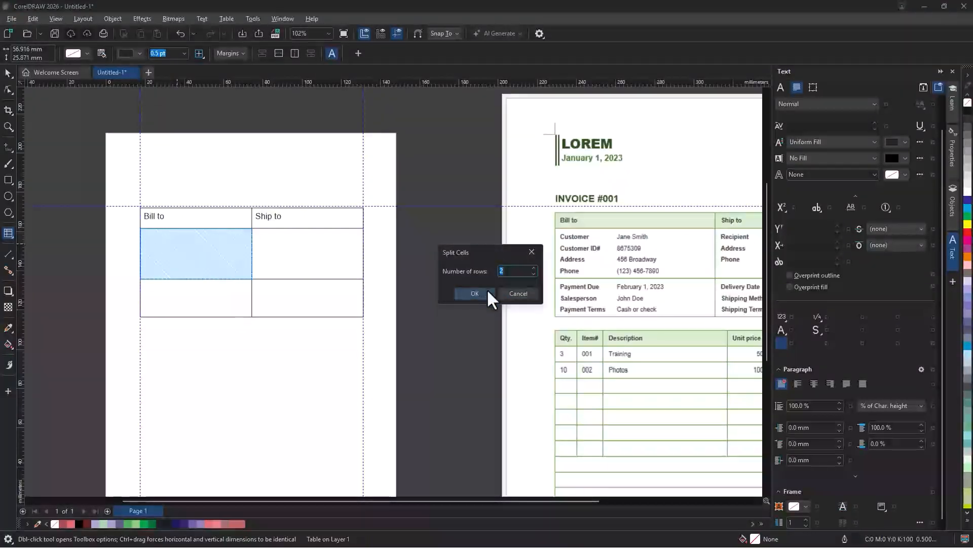
type("4")
left_click(474, 294)
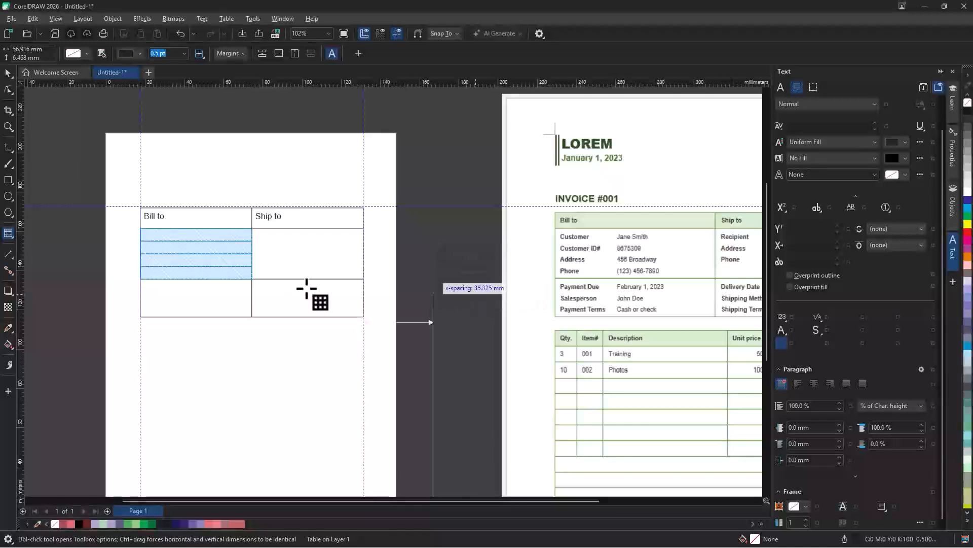
Step: Split the four selected cells below "Bill to" into 2 columns
right_click(213, 250)
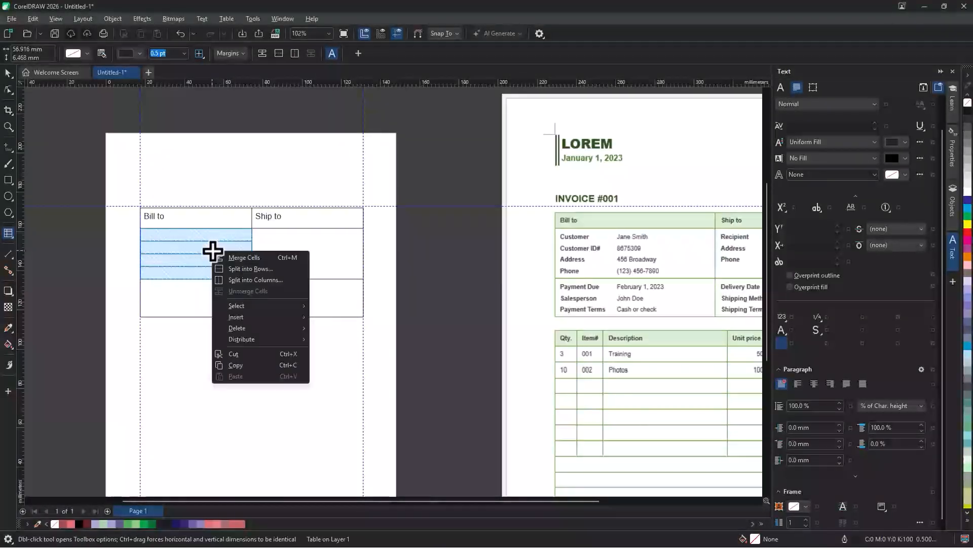
left_click(282, 280)
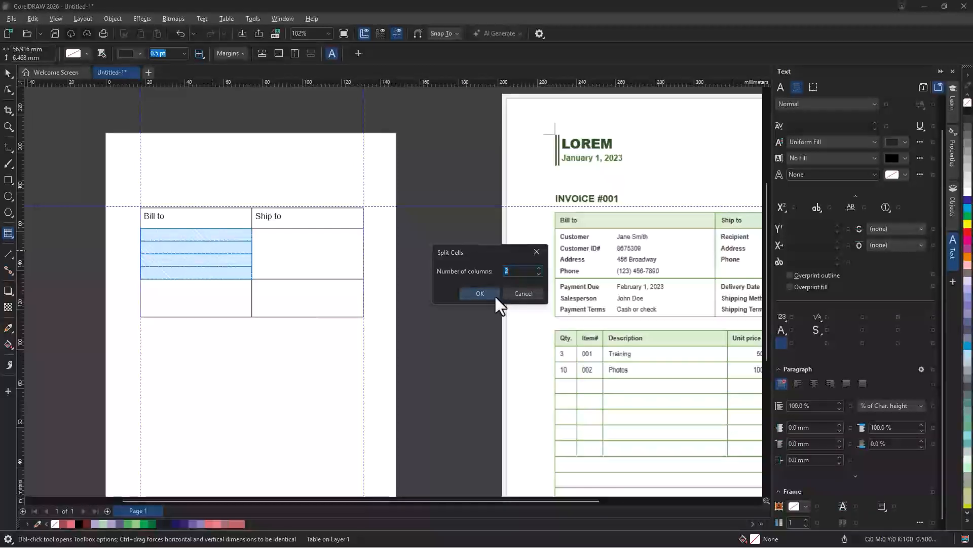
left_click(495, 292)
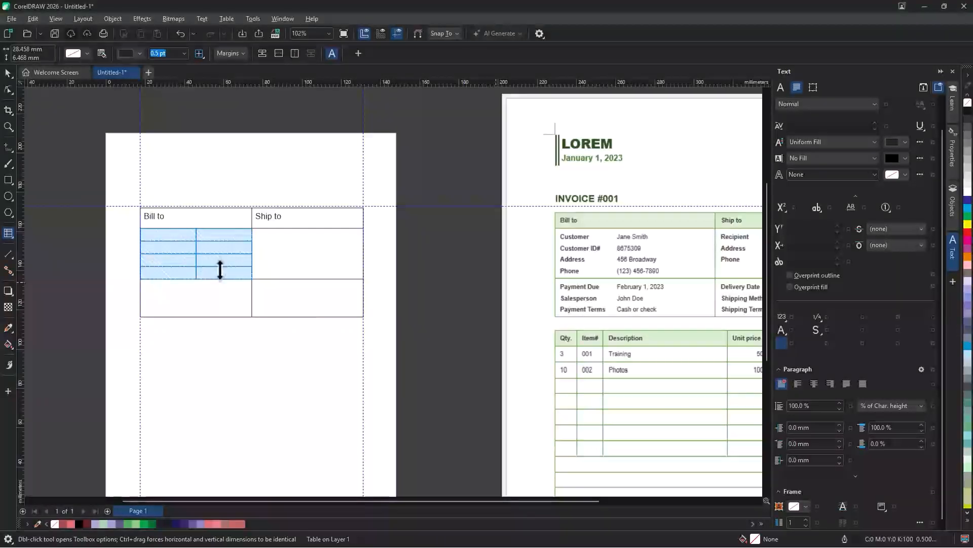
Step: Enter "CsuomerC" in the first split cell below "Bill to" and set the text size of the rows below the header to 8 pt
left_click(180, 239)
scroll(168, 238, "up", 1)
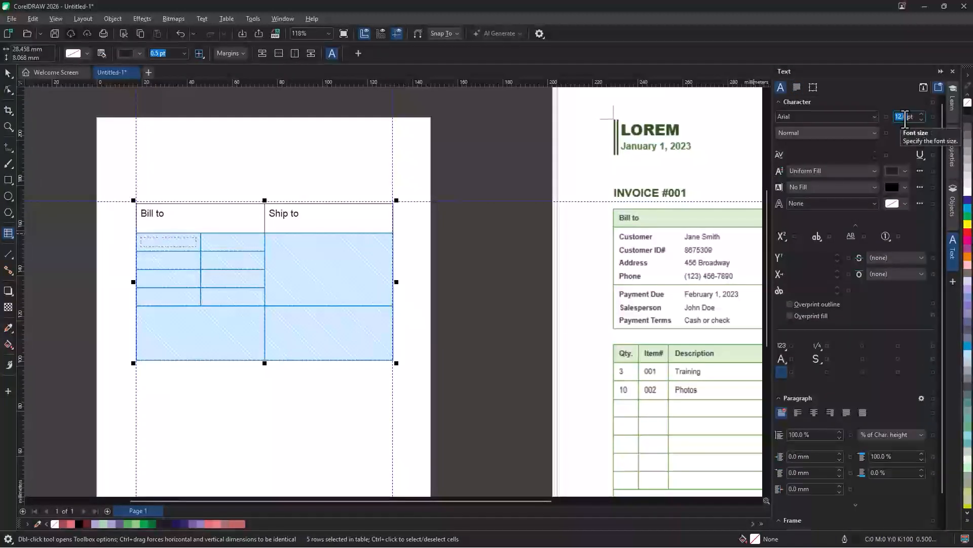
type("6")
key("Return")
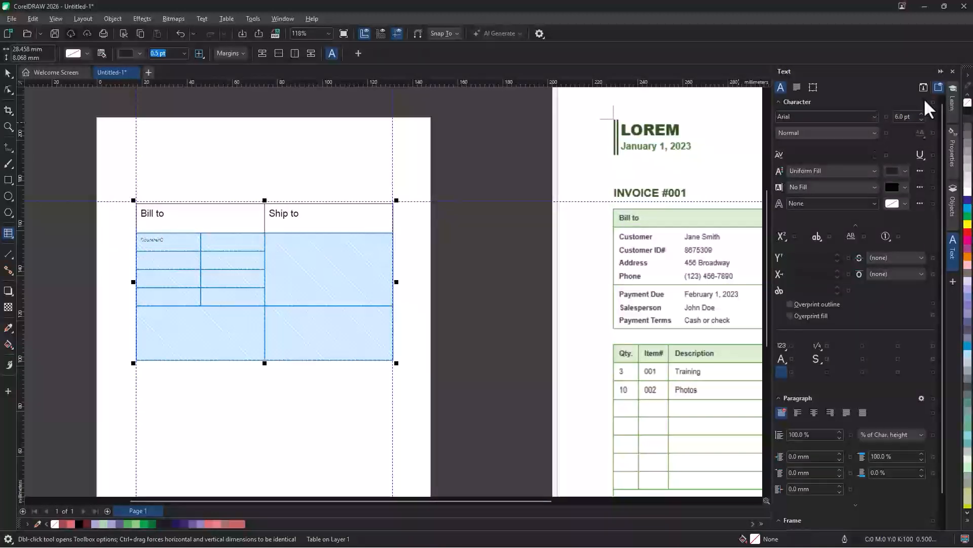
type("8")
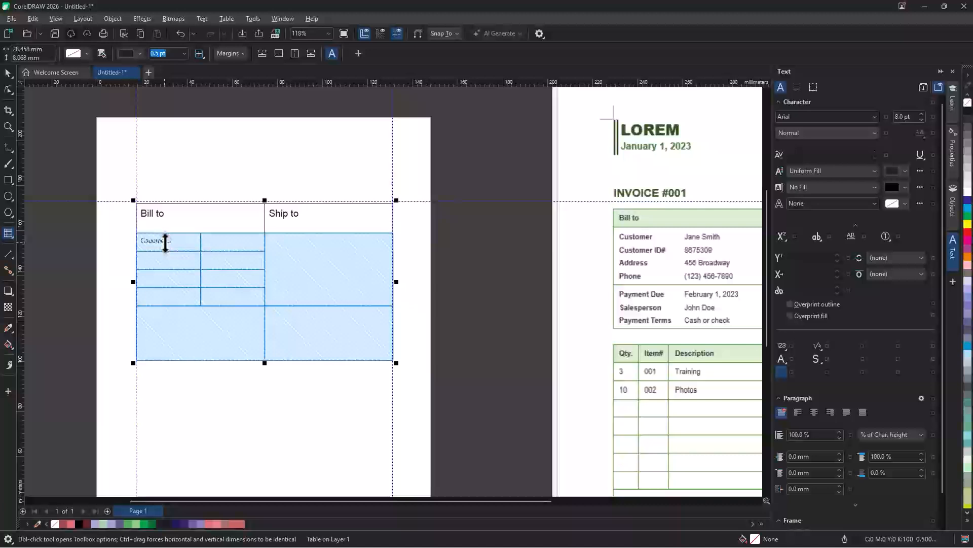
Step: Make the first label below "Bill to" bold and enter the customer's full name in the cell beside it
left_click(165, 243)
left_click(168, 54)
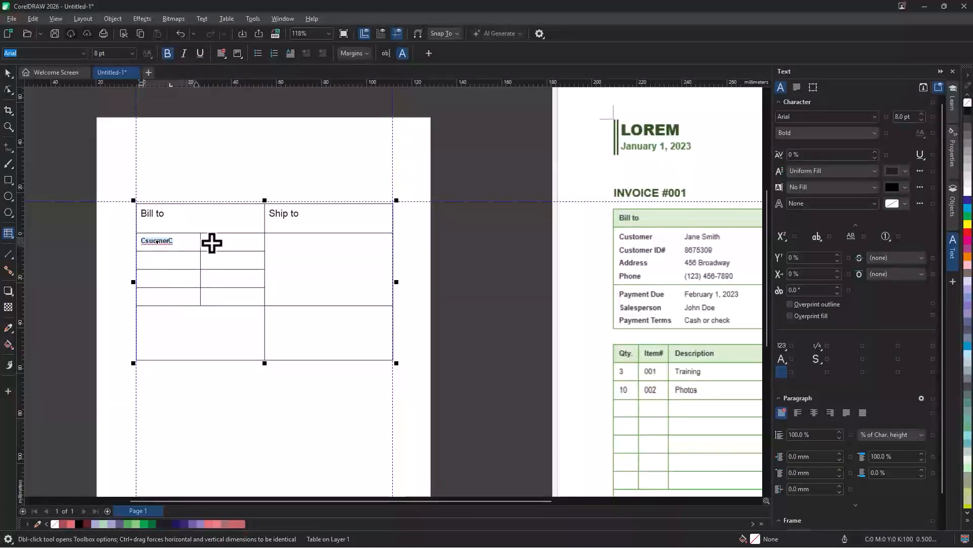
left_click(212, 243)
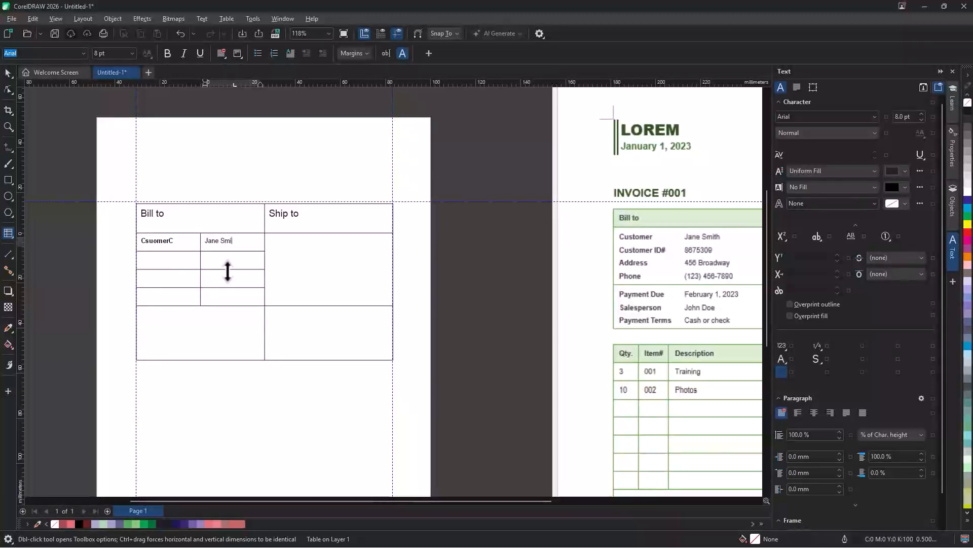
key("Tab")
key("Tab")
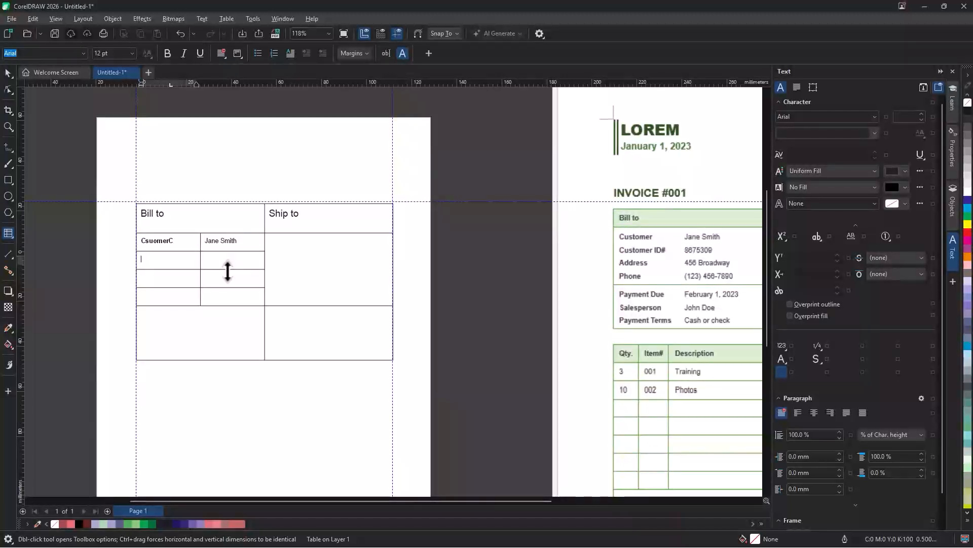
Step: Enter the label "Cutomer ID" in the second split row and the customer's ID number in the cell beside it
type("Cutomer ID")
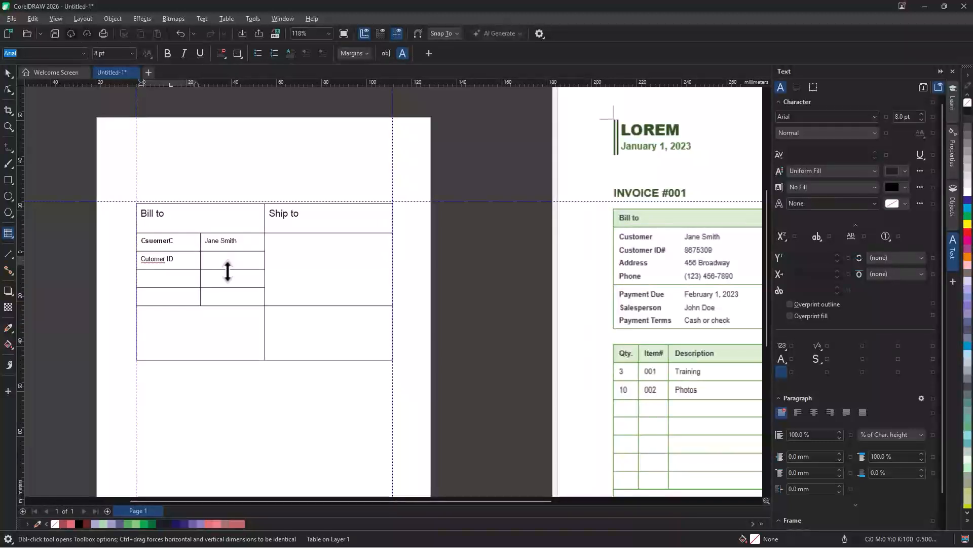
key("Tab")
type("8565")
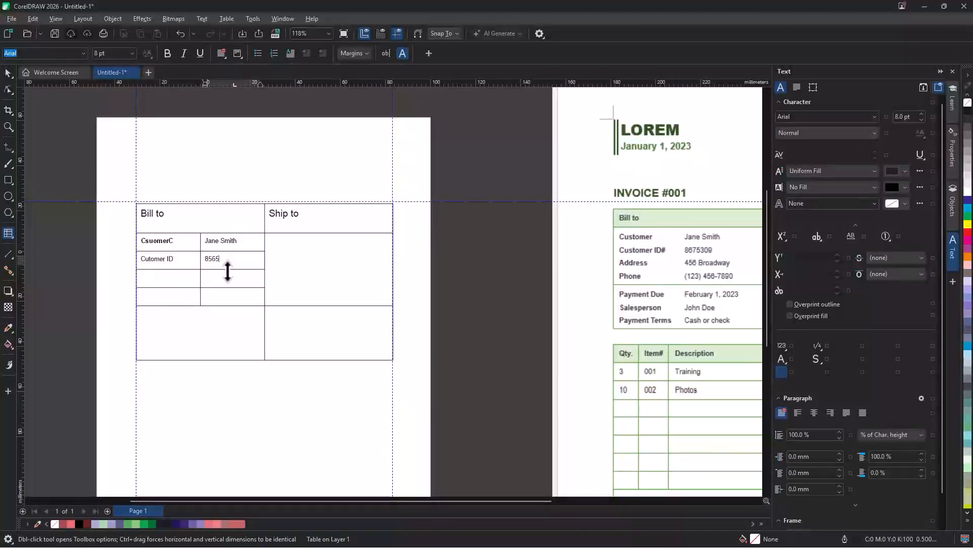
type("65")
key("Tab")
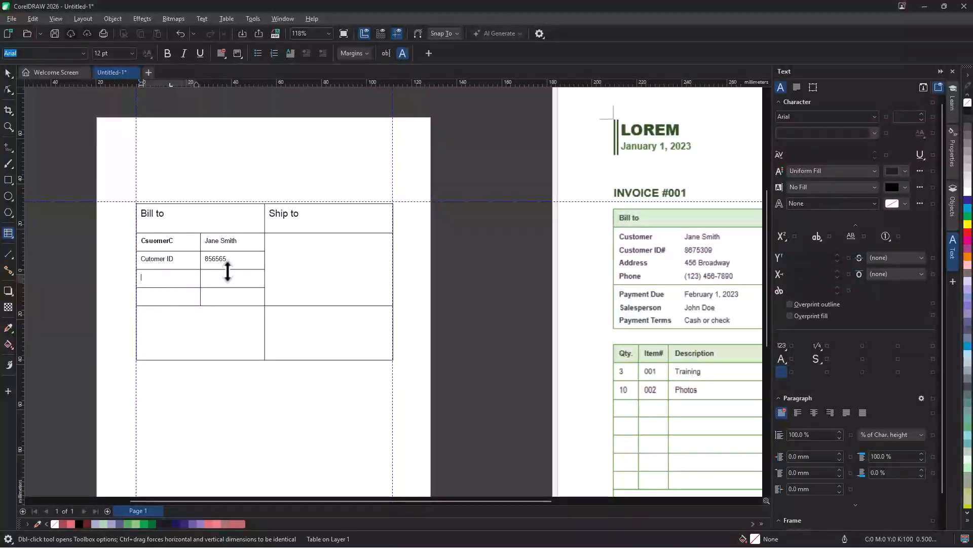
Step: Enter the labels "Address" and "Phone" in the third and fourth split rows below "Bill to"
type("Address")
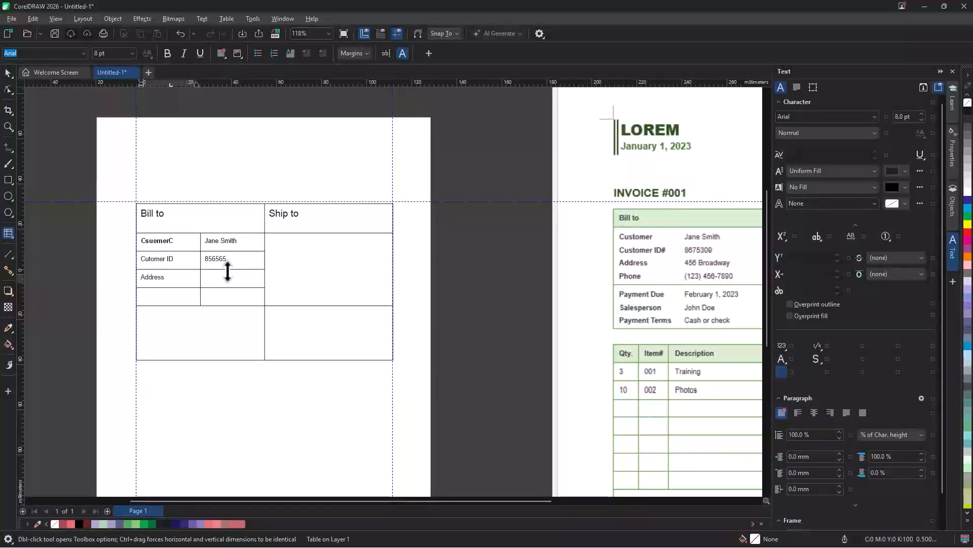
key("Tab")
type("Phon")
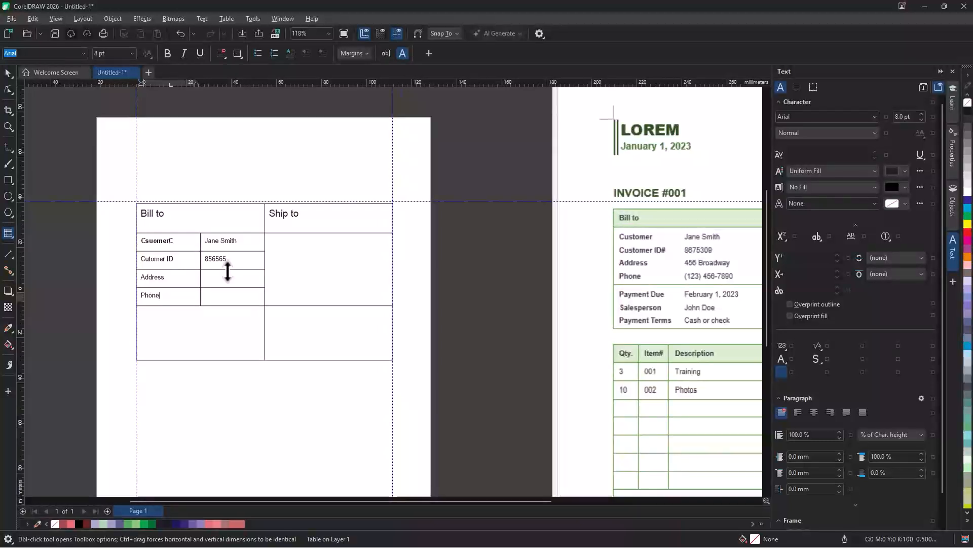
scroll(159, 289, "down", 2)
key("Escape")
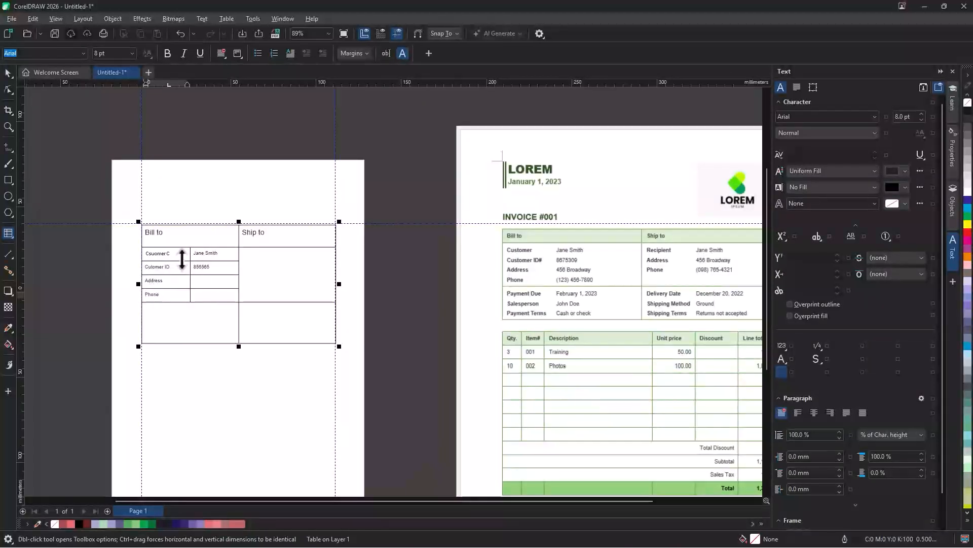
Step: Set the inside borders of the eight customer detail cells below "Bill to" to no color and deselect the table
scroll(197, 267, "up", 2)
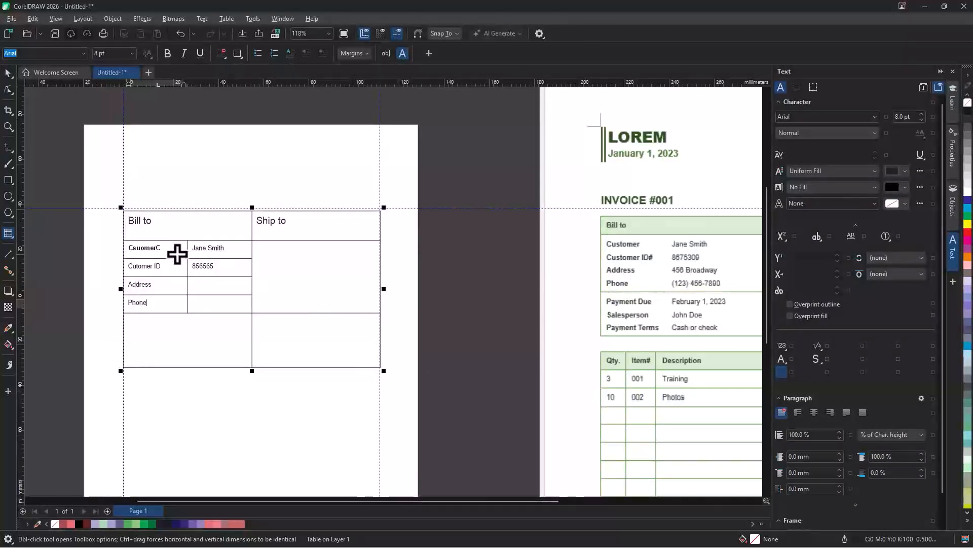
left_click_drag(177, 249, 203, 299)
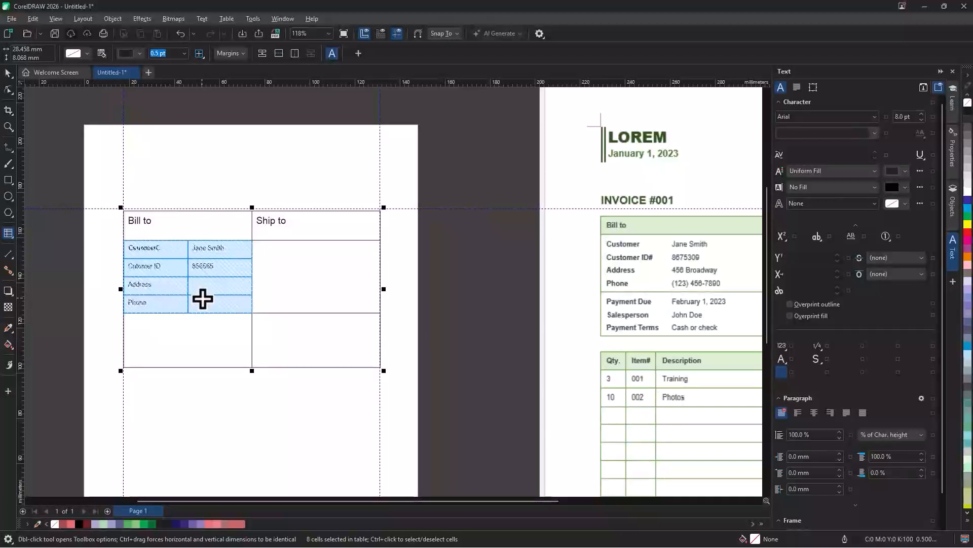
left_click(203, 58)
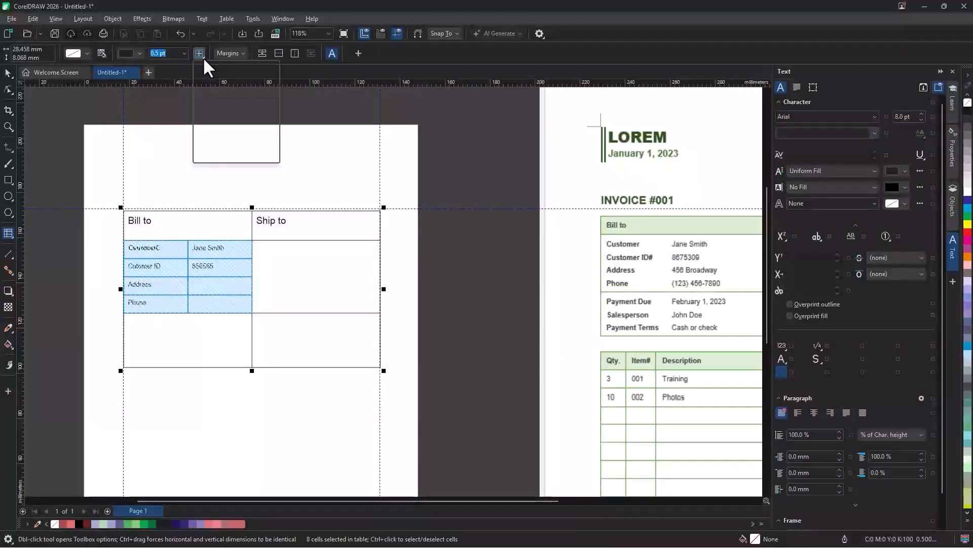
left_click(204, 74)
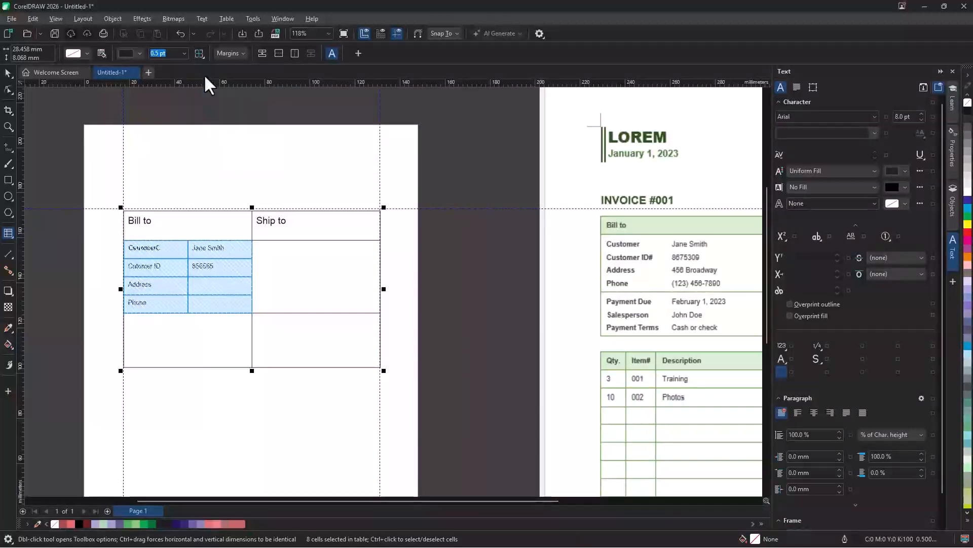
left_click(138, 53)
left_click(144, 207)
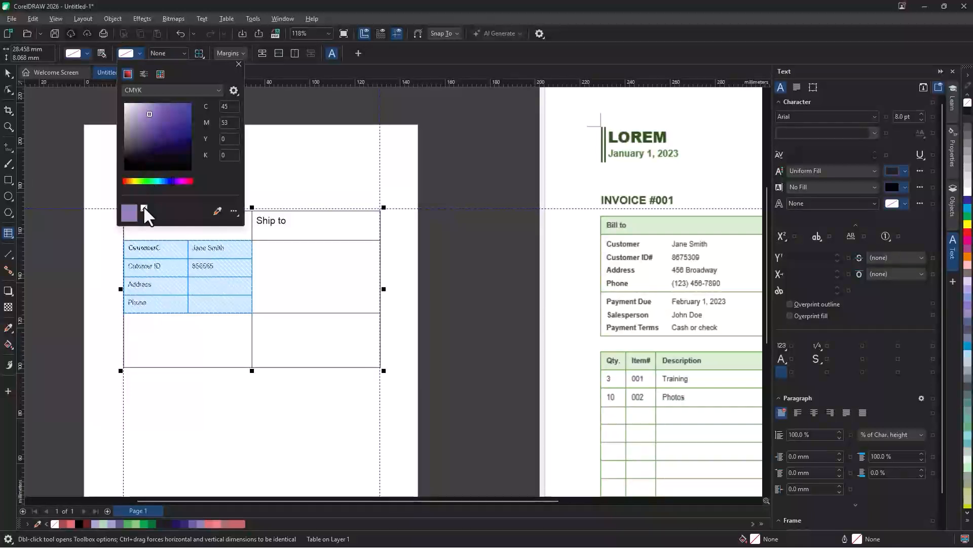
left_click(9, 76)
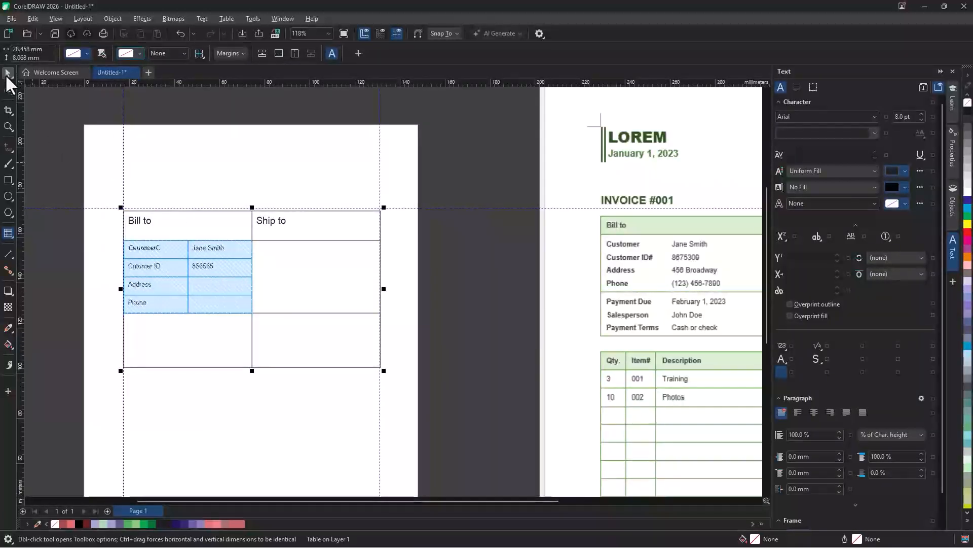
left_click(9, 73)
left_click(259, 445)
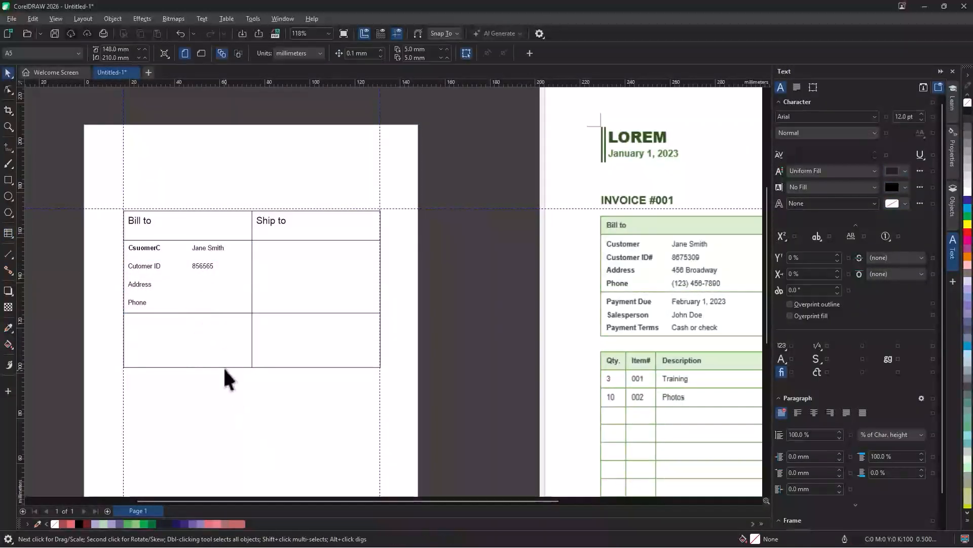
Step: Set the text of the four label cells below "Bill to" to Bold and deselect the table
scroll(163, 256, "up", 1)
double_click(148, 246)
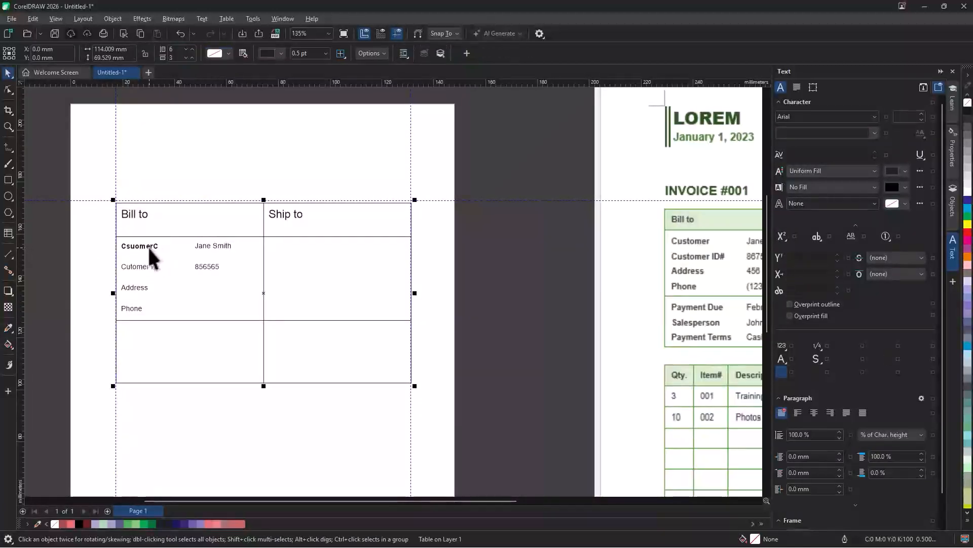
left_click_drag(145, 245, 232, 309)
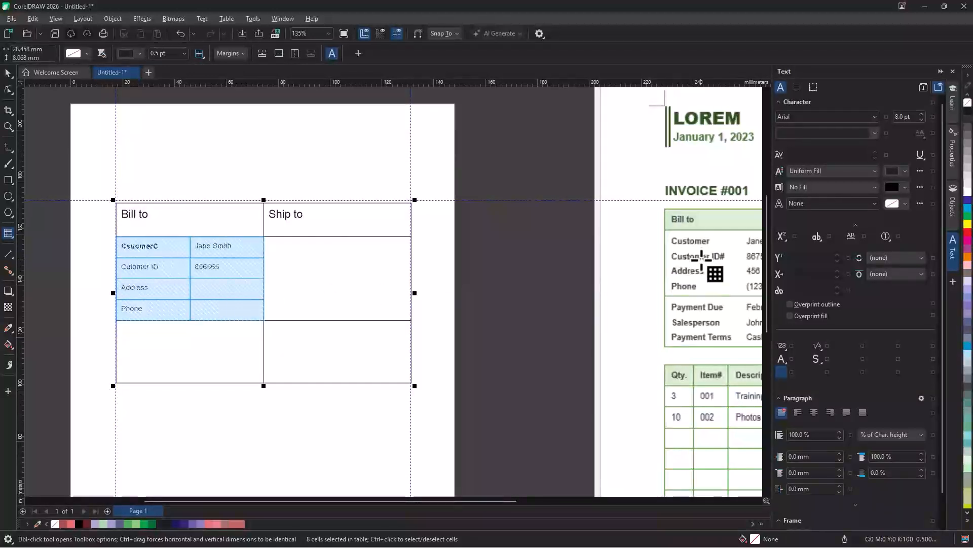
left_click(124, 246)
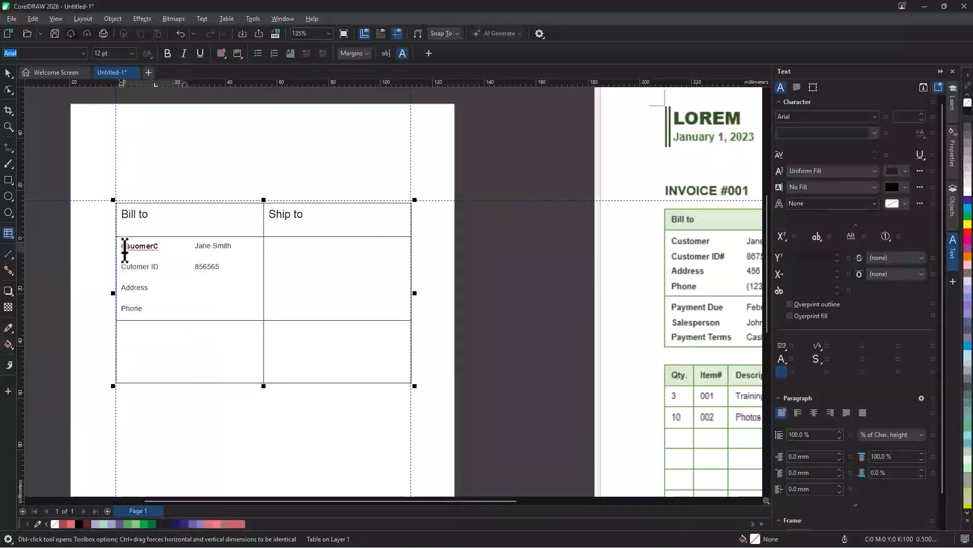
left_click_drag(124, 250, 163, 311)
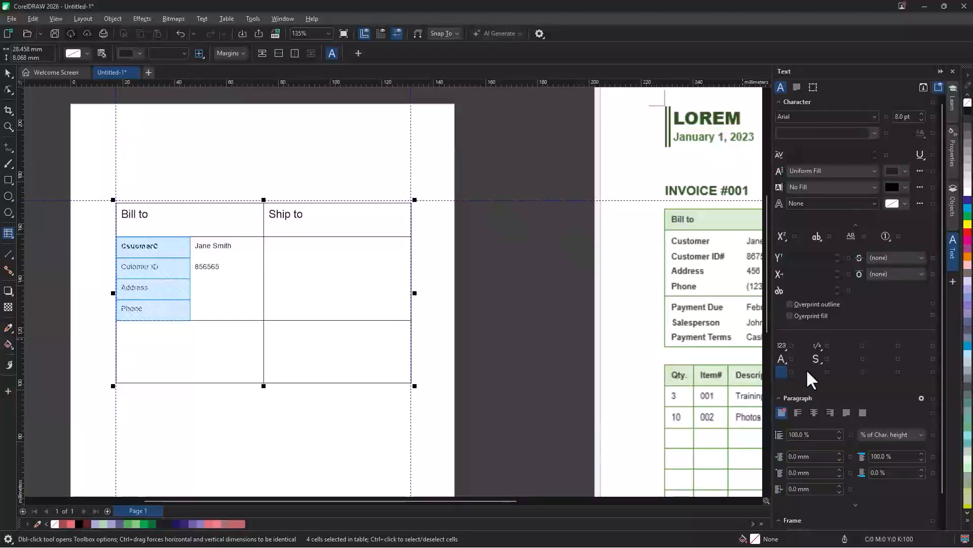
left_click(872, 134)
left_click(796, 163)
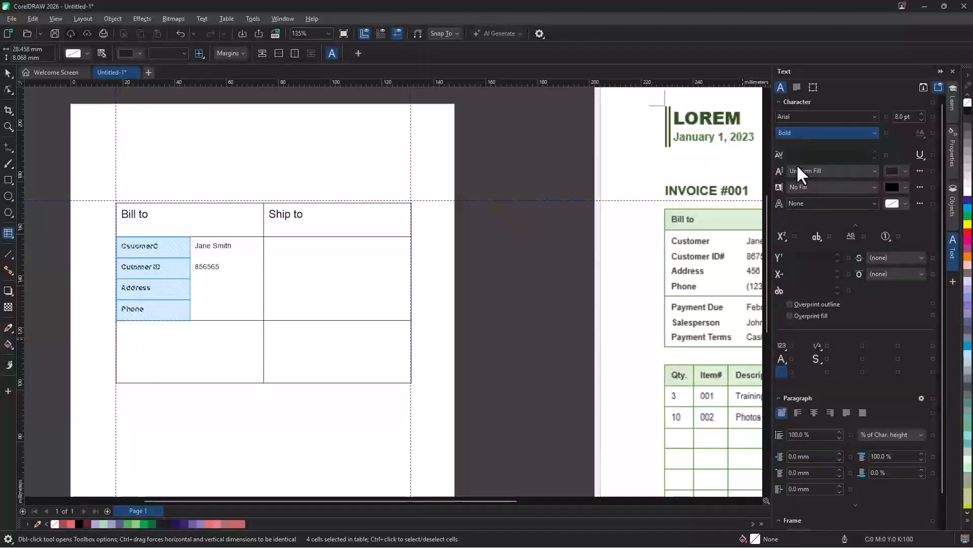
left_click(8, 73)
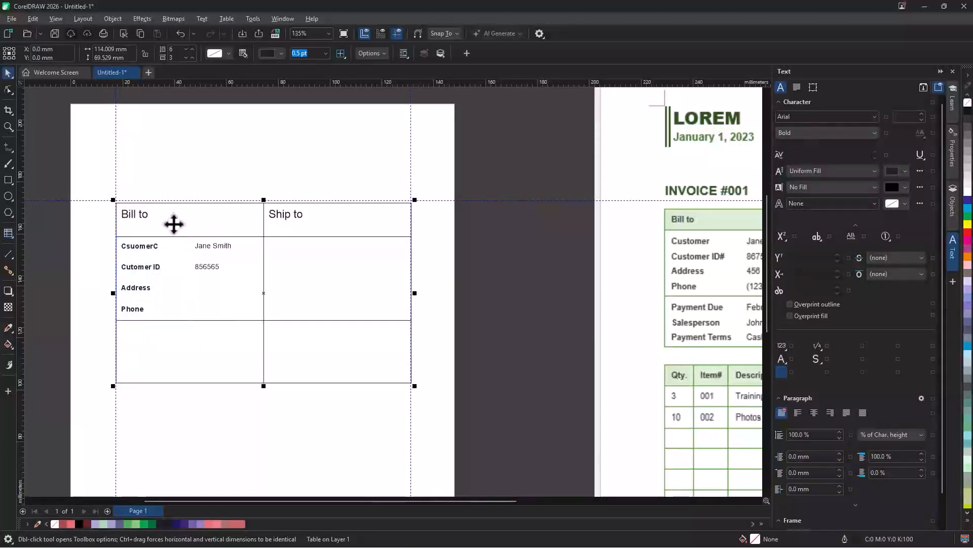
left_click(334, 416)
Step: Examine the sample invoice's item table, totals rows and footer alongside the new table
scroll(153, 235, "down", 2)
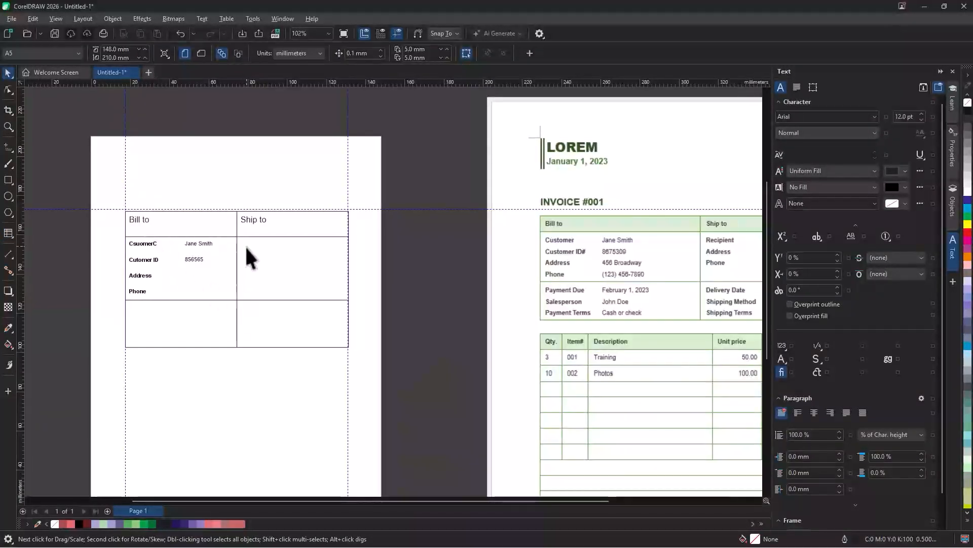
left_click_drag(291, 325, 303, 234)
scroll(648, 311, "down", 1)
left_click_drag(647, 311, 553, 290)
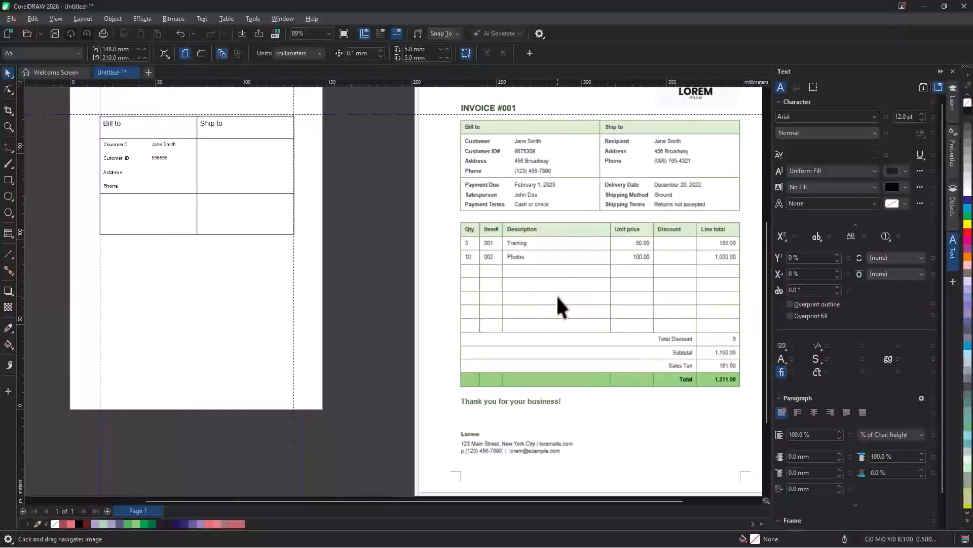
left_click_drag(544, 343, 563, 337)
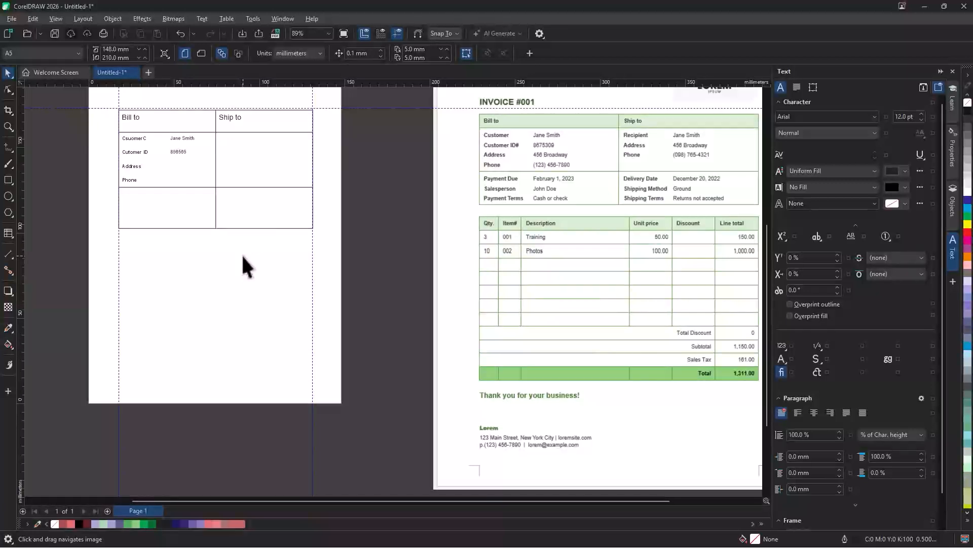
left_click_drag(513, 327, 468, 326)
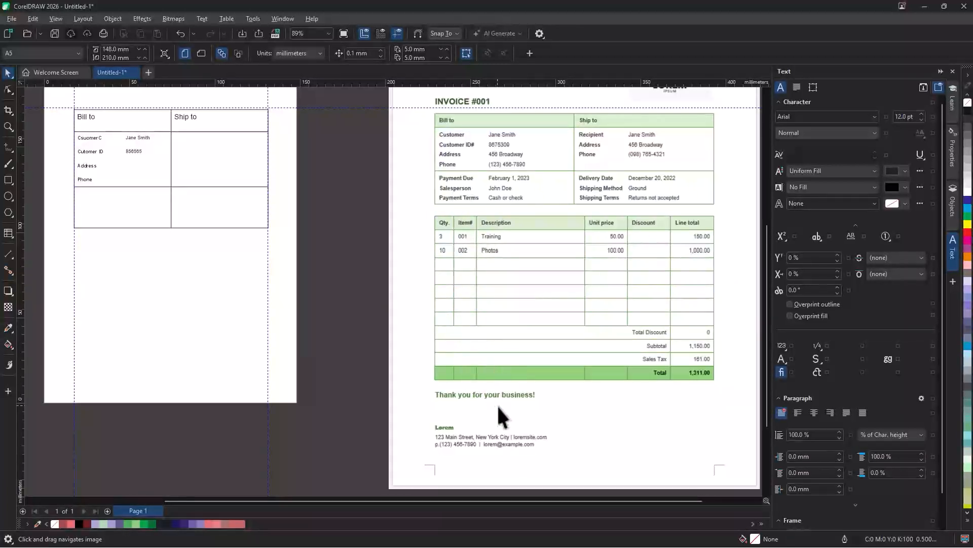
left_click_drag(159, 356, 285, 354)
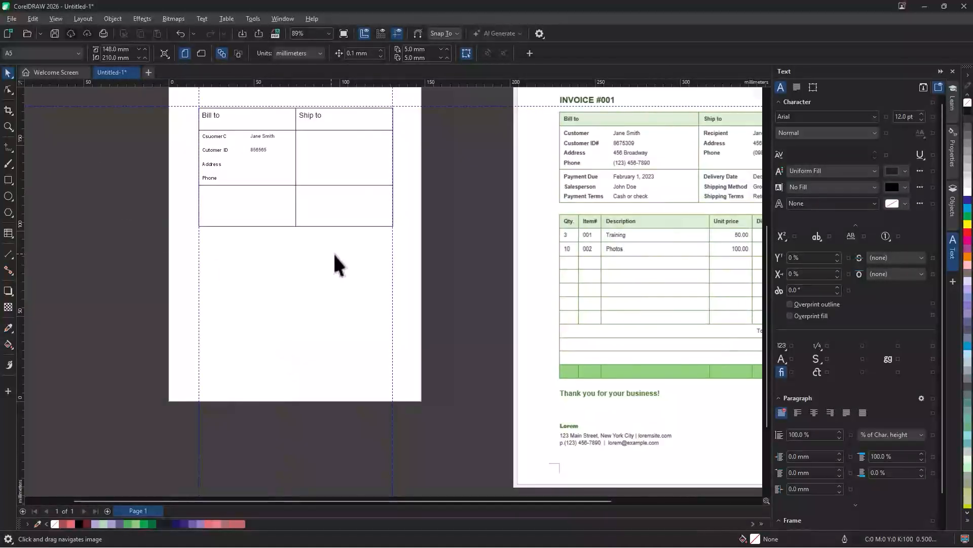
Step: Try moving the table's inner row and column borders with the Shape tool, and undo the moves
left_click(280, 184)
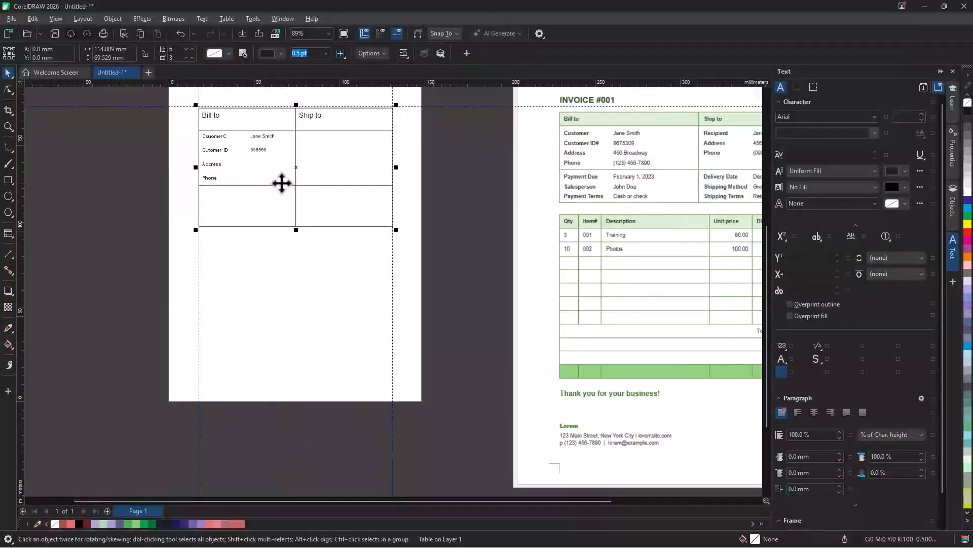
left_click(8, 89)
left_click_drag(304, 186, 304, 180)
key("ctrl+z")
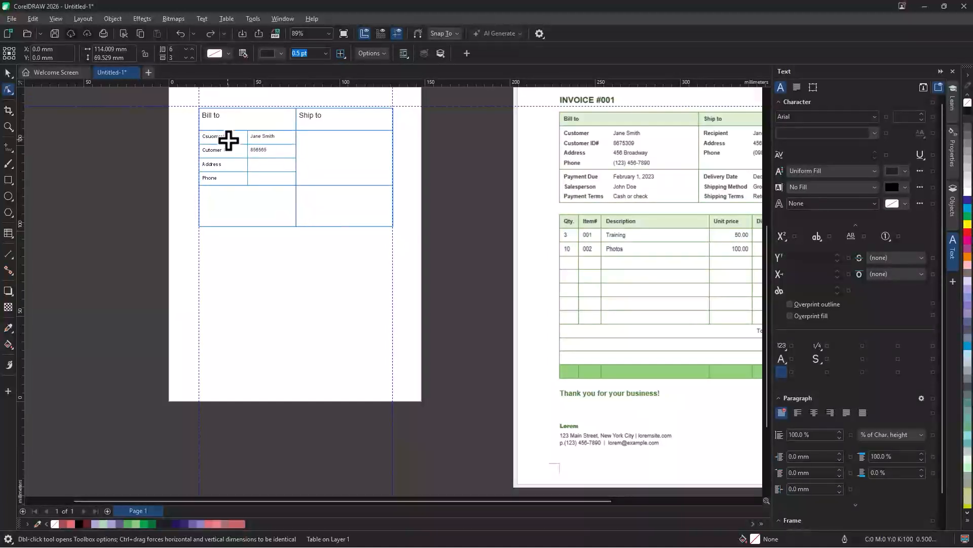
left_click_drag(228, 137, 302, 179)
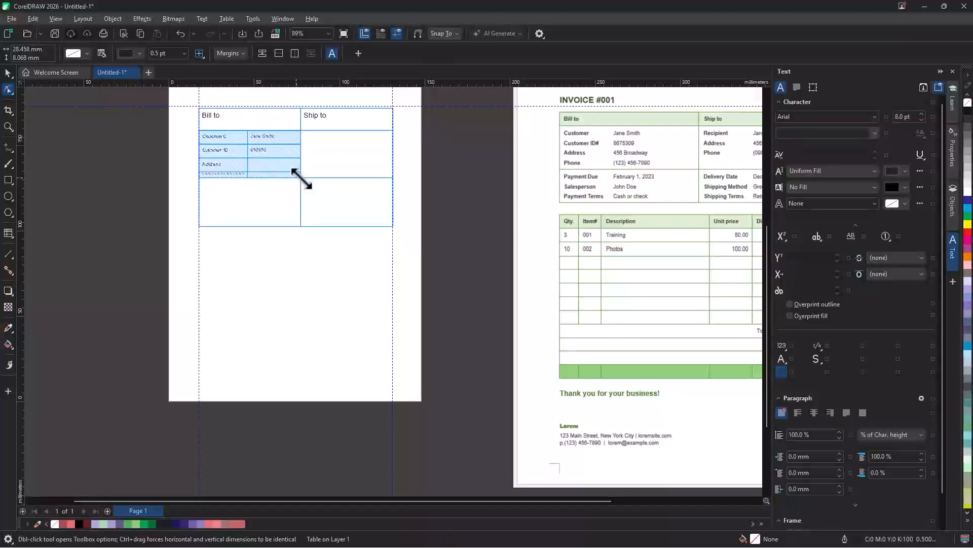
key("ctrl+z")
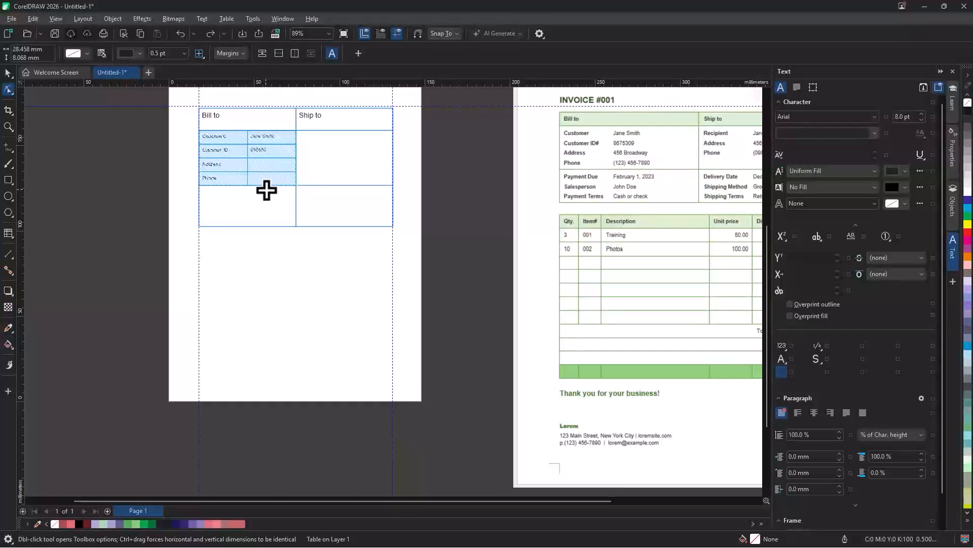
Step: Examine the merge, split and unmerge commands available for the customer detail rows, and deselect the table
left_click(276, 151)
left_click(240, 135)
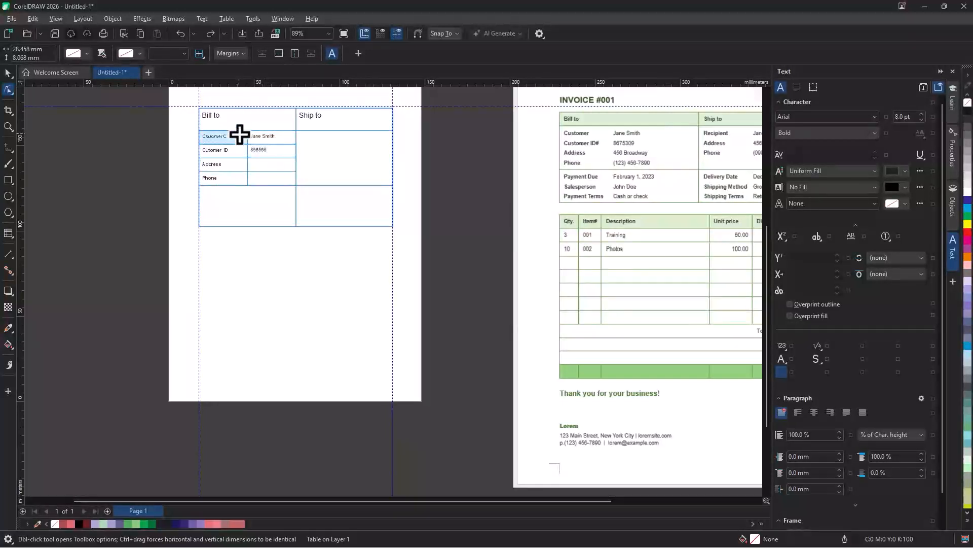
left_click_drag(236, 136, 309, 177)
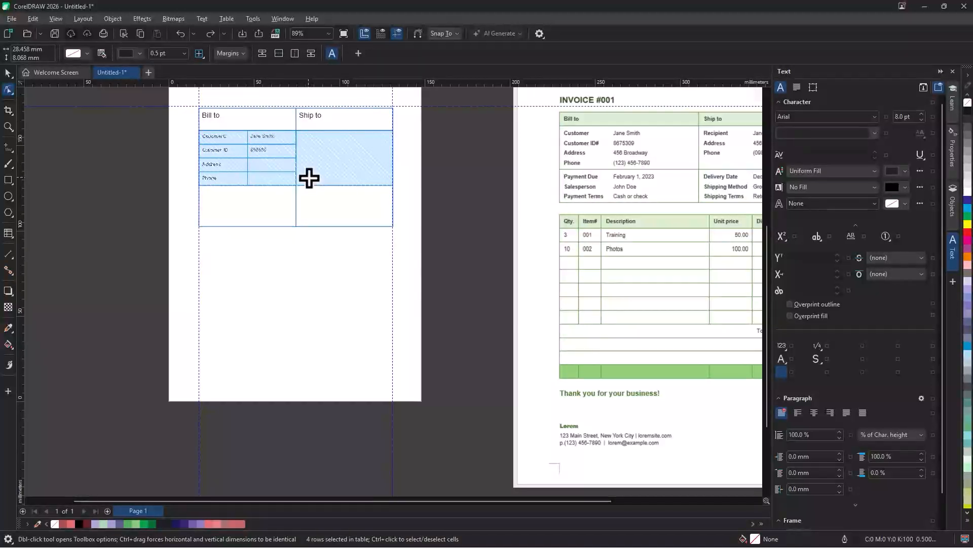
right_click(313, 172)
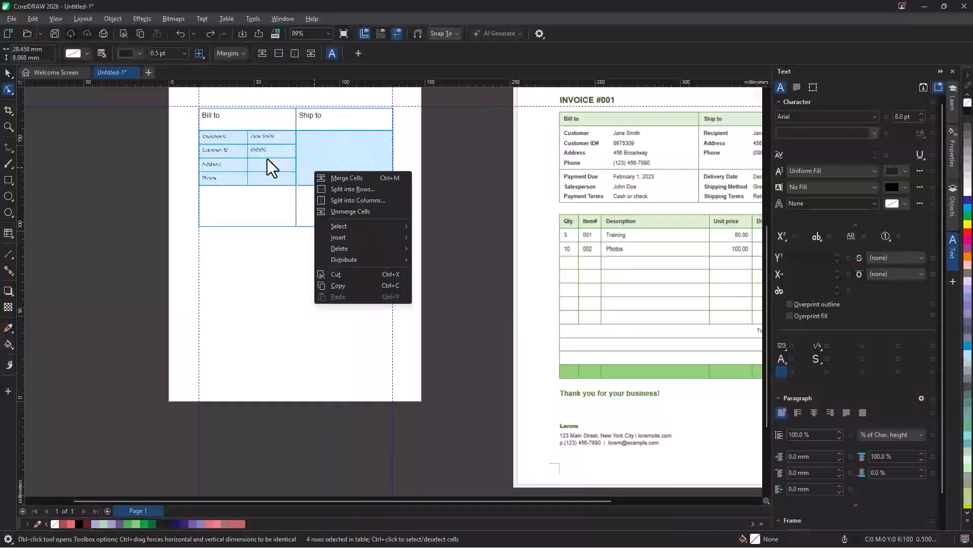
left_click(198, 19)
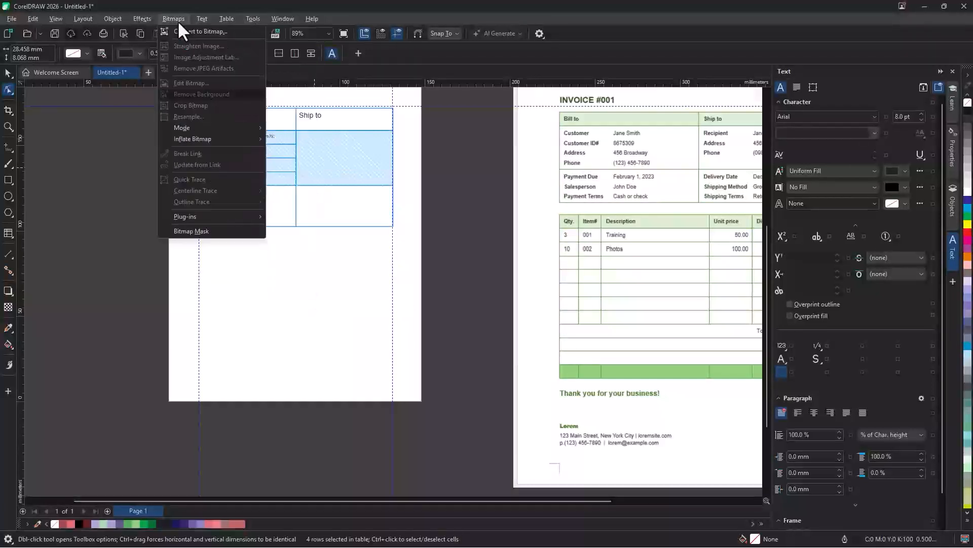
mouse_move(222, 21)
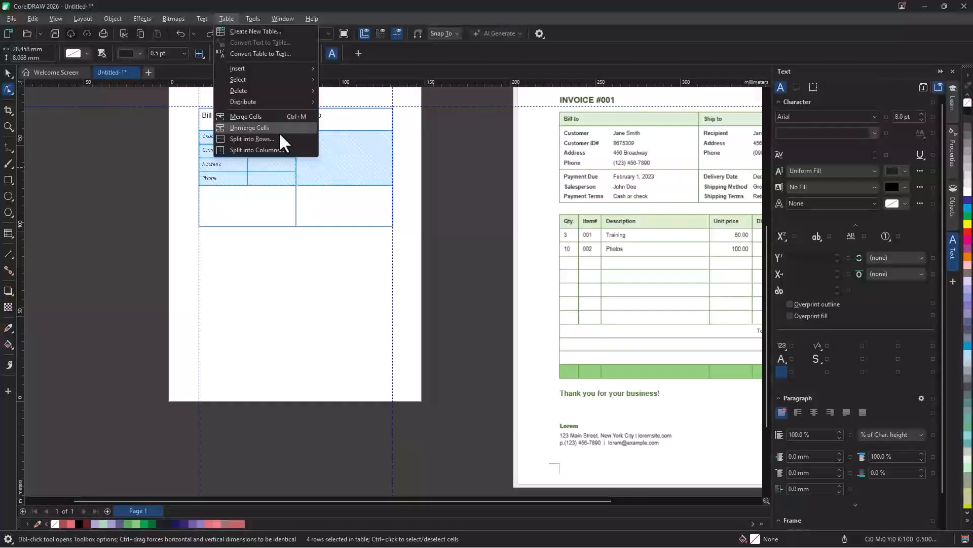
left_click(293, 184)
left_click_drag(342, 220, 328, 237)
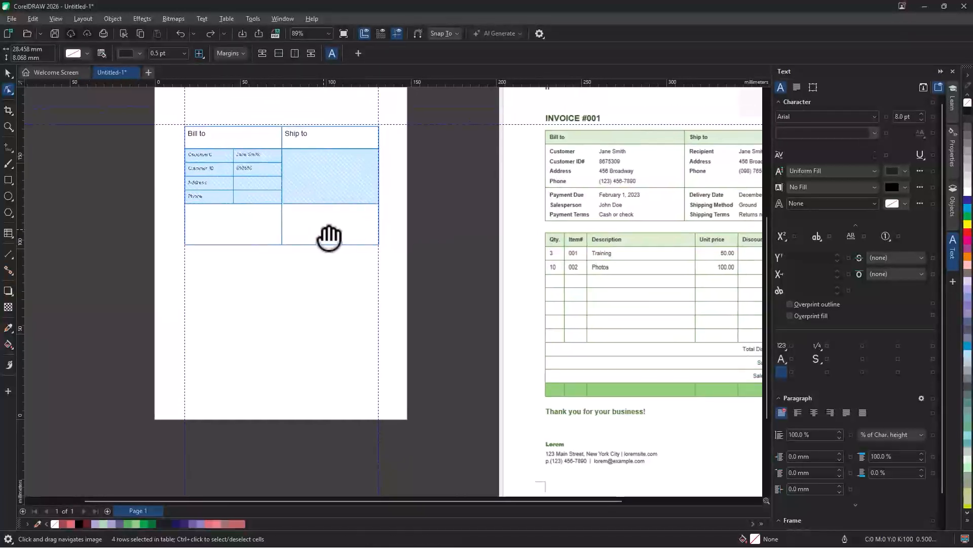
scroll(293, 158, "up", 1)
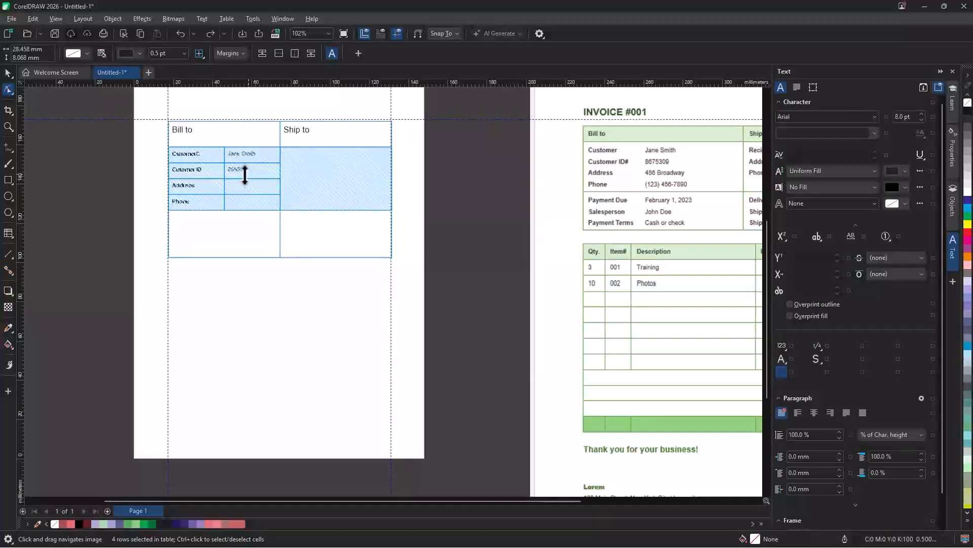
left_click(7, 74)
left_click(320, 299)
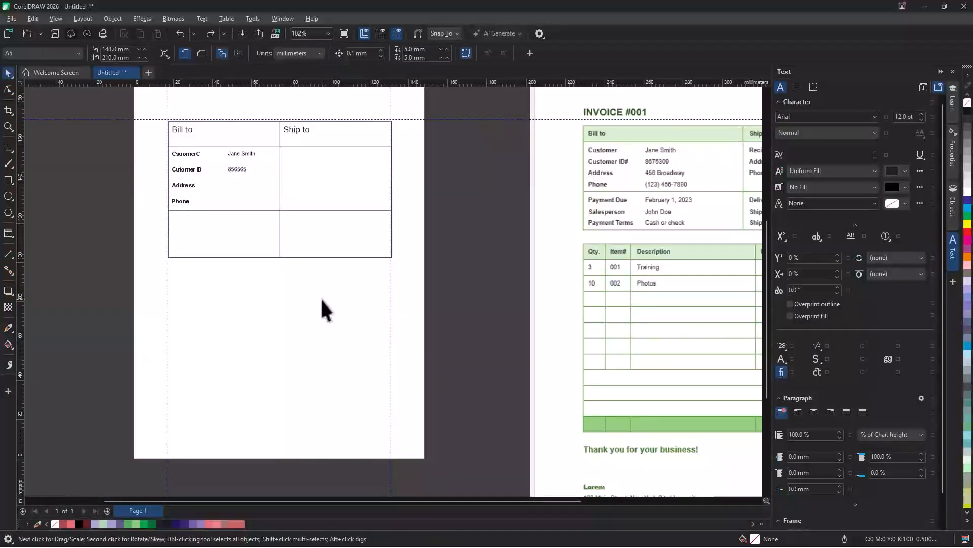
Step: Create a new table with 12 rows and 6 columns
left_click_drag(327, 304, 318, 271)
left_click(223, 20)
left_click(233, 30)
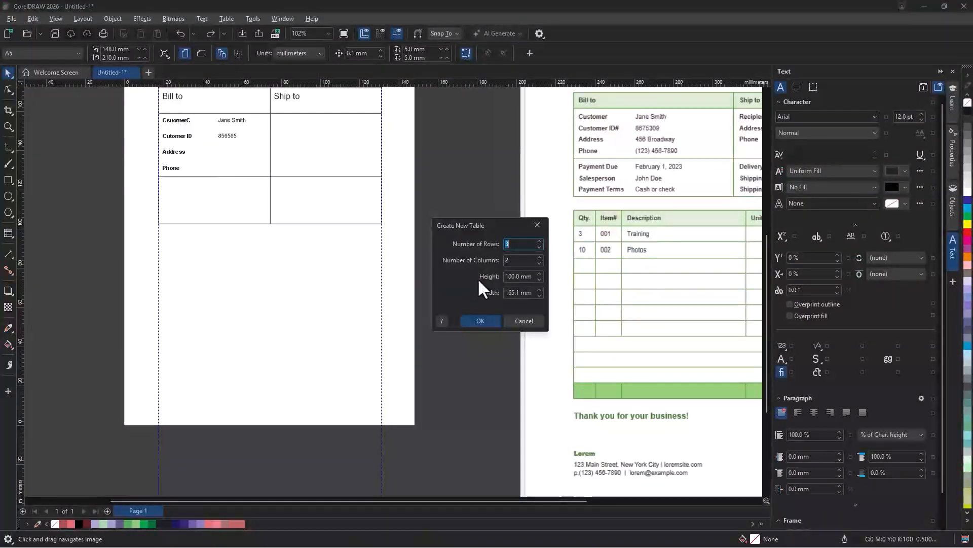
type("6")
type("12")
left_click(511, 260)
type("6")
left_click(483, 321)
Step: Place the new table just below the customer table and scale it to about 114 by 69 mm, fitting between the vertical guidelines
left_click_drag(305, 252, 356, 363)
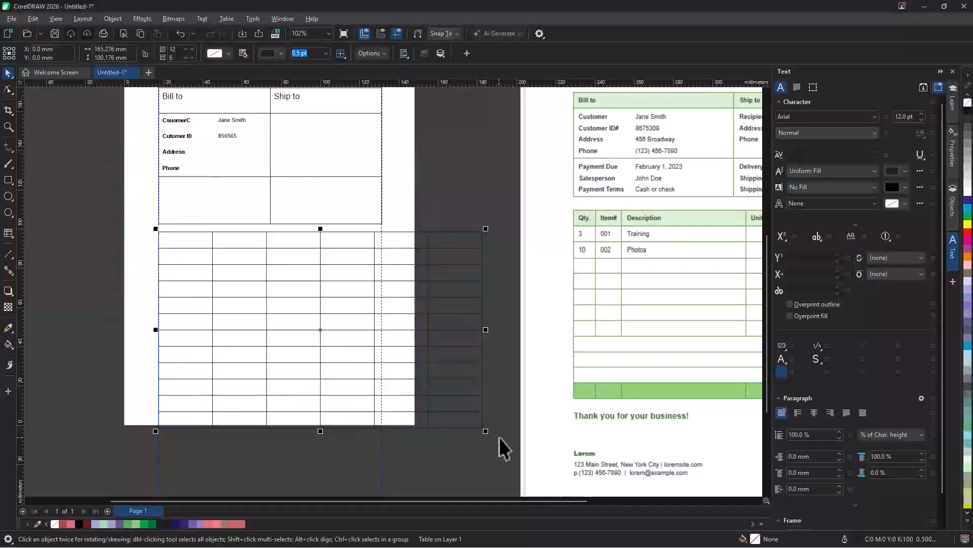
left_click_drag(485, 430, 386, 403)
left_click_drag(333, 315, 313, 284)
scroll(294, 297, "down", 1)
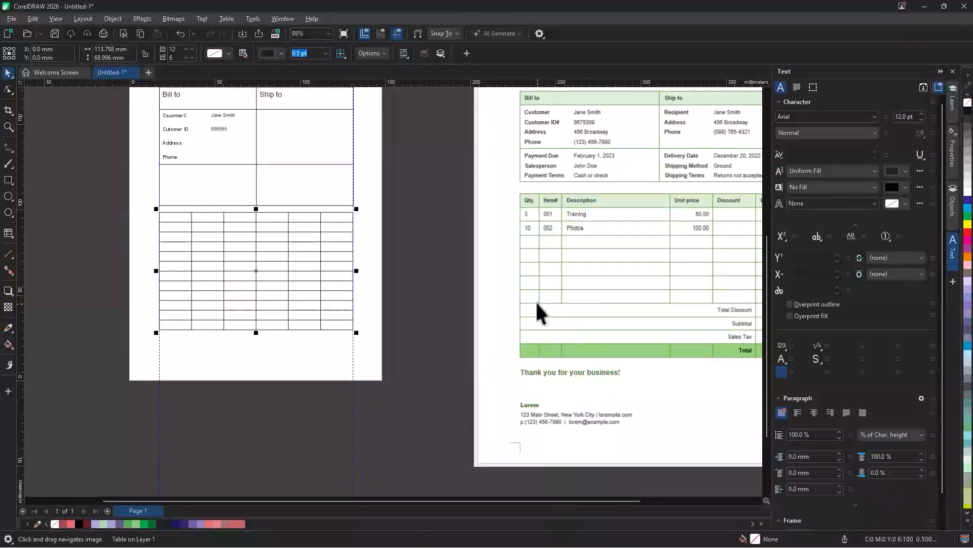
Step: Try merging the first five cells of rows 9 to 11 of the new table into one block, and undo the merge
left_click_drag(258, 320, 185, 329)
double_click(120, 294)
left_click_drag(120, 294, 239, 315)
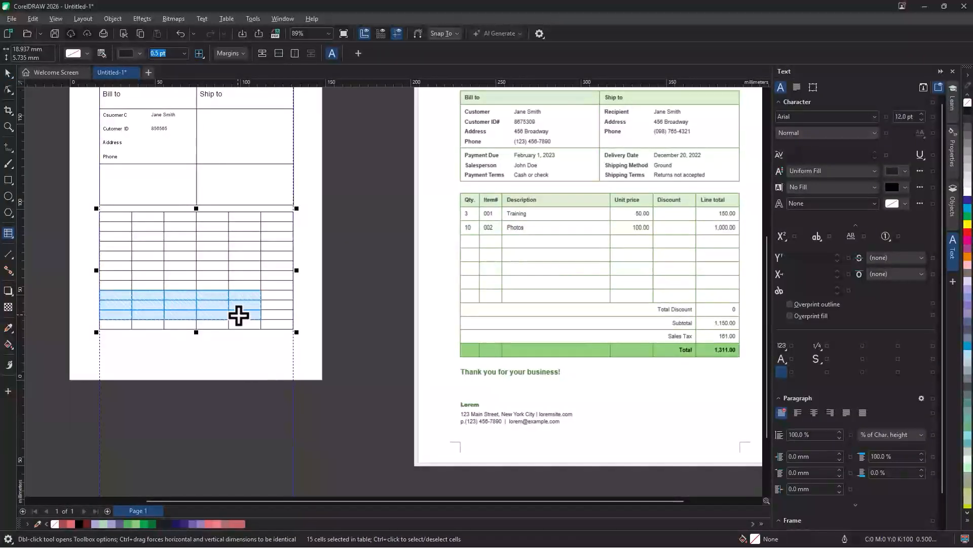
right_click(239, 315)
left_click(276, 322)
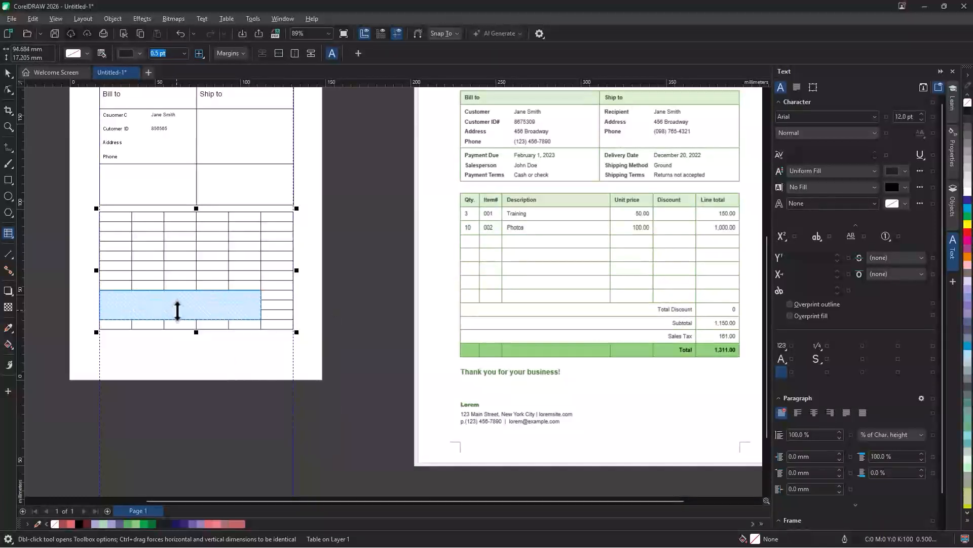
key("ctrl+z")
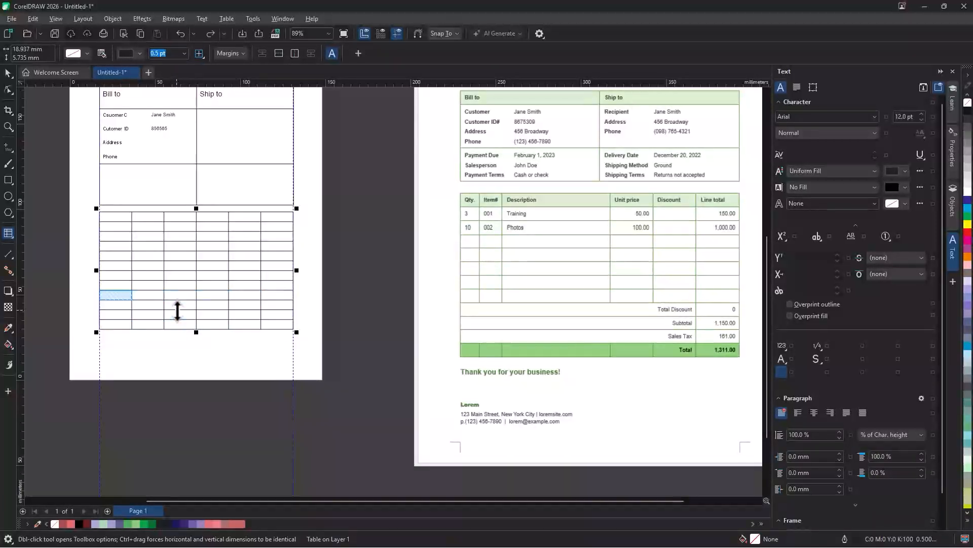
Step: Merge the first five cells of rows 9, 10 and 11 in the new table, one row at a time
left_click_drag(127, 294, 247, 298)
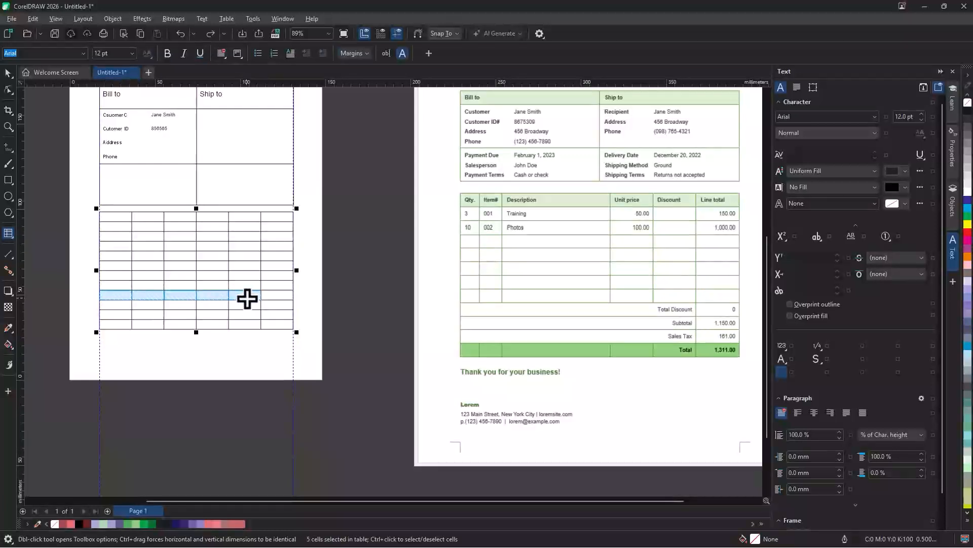
right_click(248, 299)
left_click(270, 305)
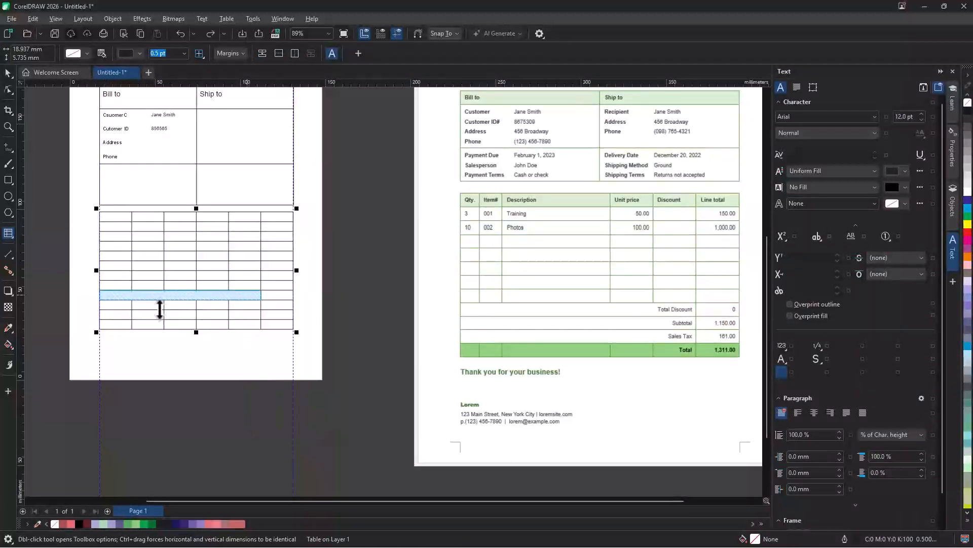
left_click_drag(125, 301, 245, 306)
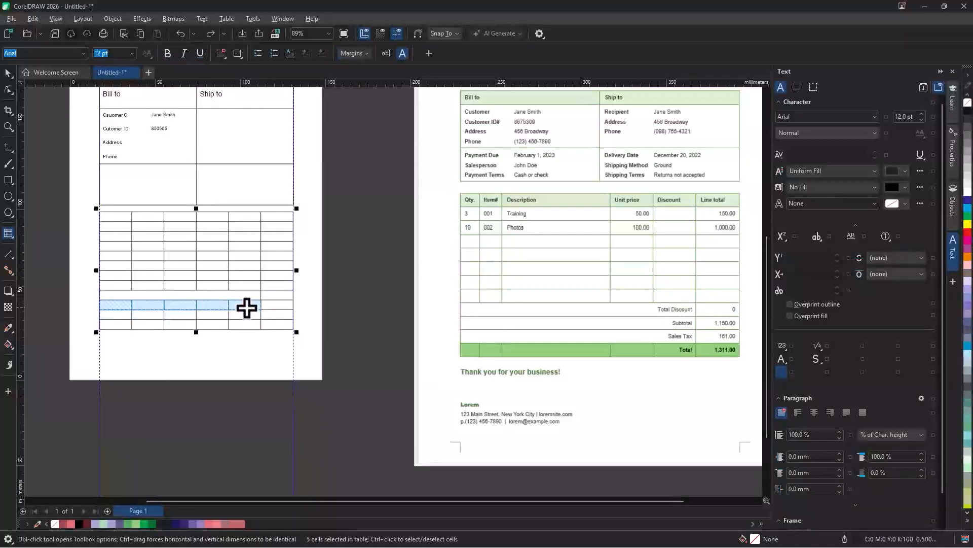
right_click(246, 307)
left_click(291, 315)
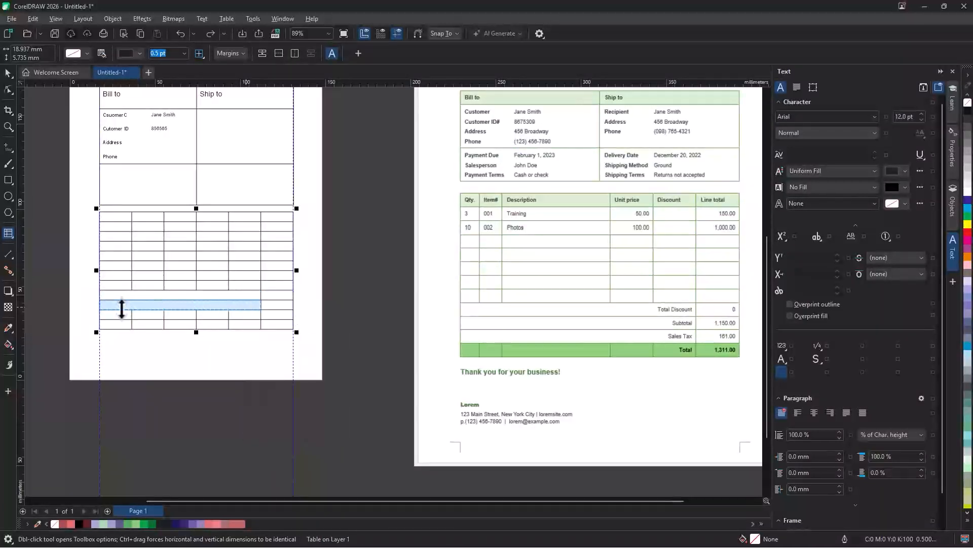
left_click_drag(130, 317, 223, 315)
key("ctrl+z")
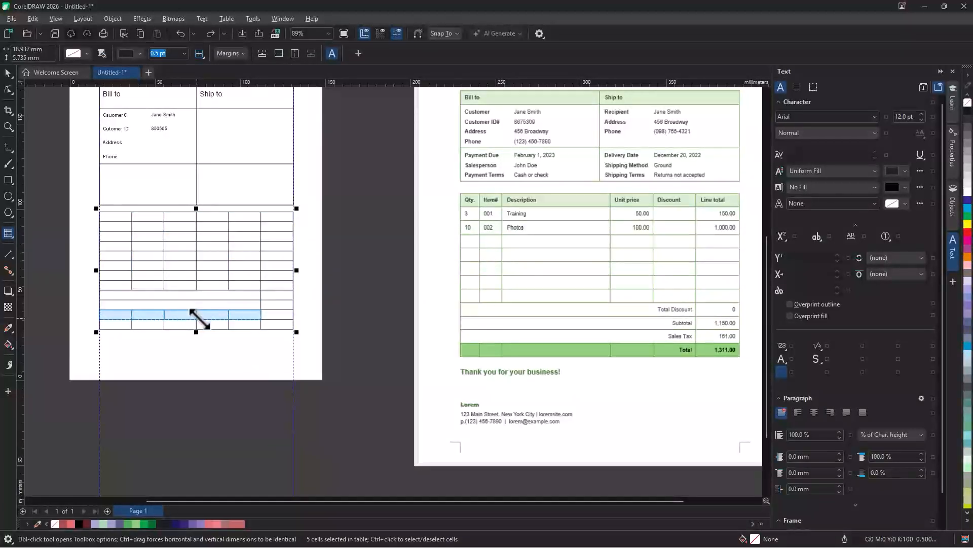
right_click(198, 317)
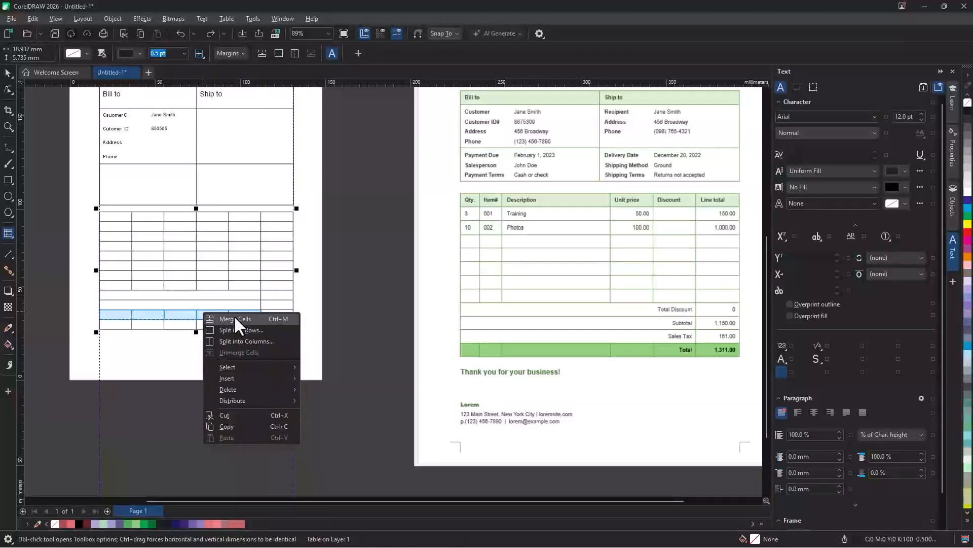
left_click(245, 321)
Step: Set the border color of the new table's last row to #93D07C, sampled from the sample invoice's green Total row
scroll(161, 322, "up", 1)
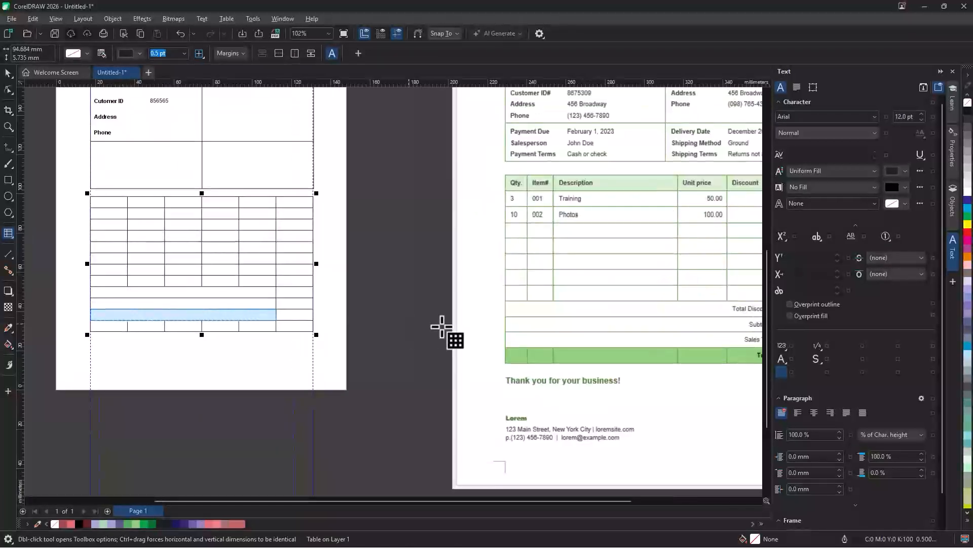
scroll(199, 305, "down", 1)
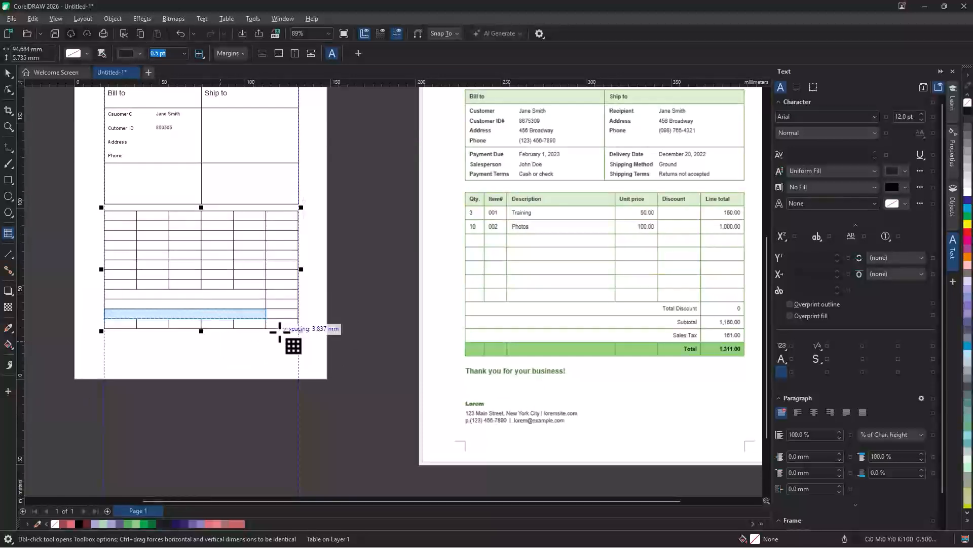
left_click_drag(277, 324, 111, 326)
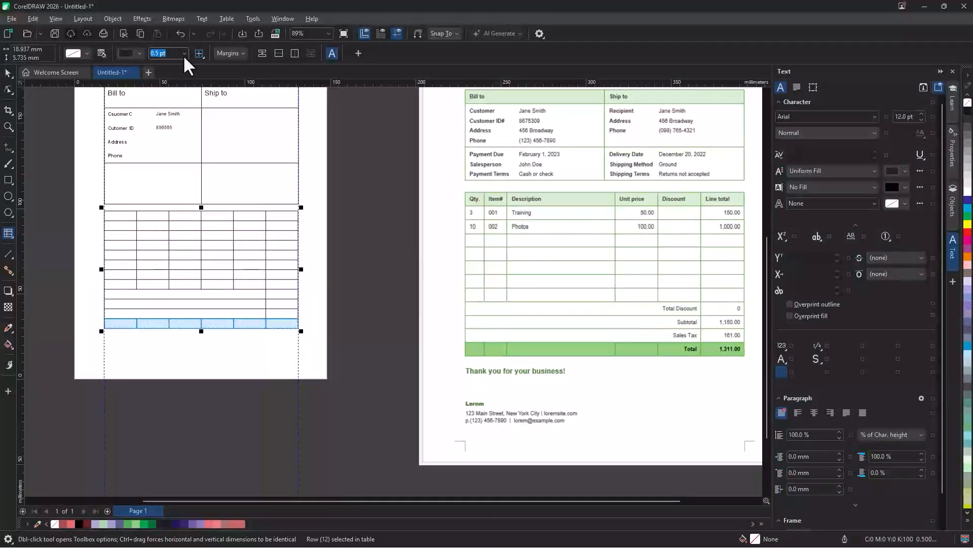
left_click(139, 53)
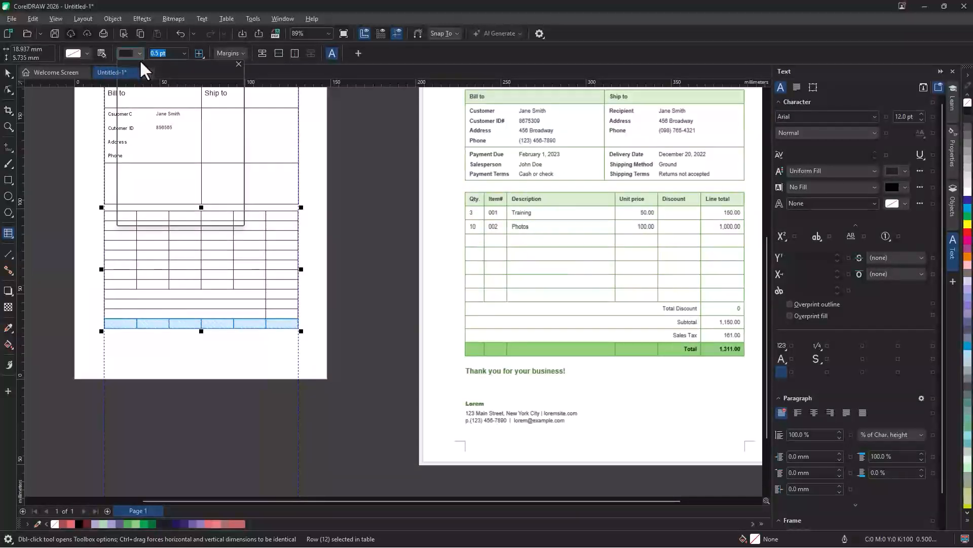
left_click(217, 211)
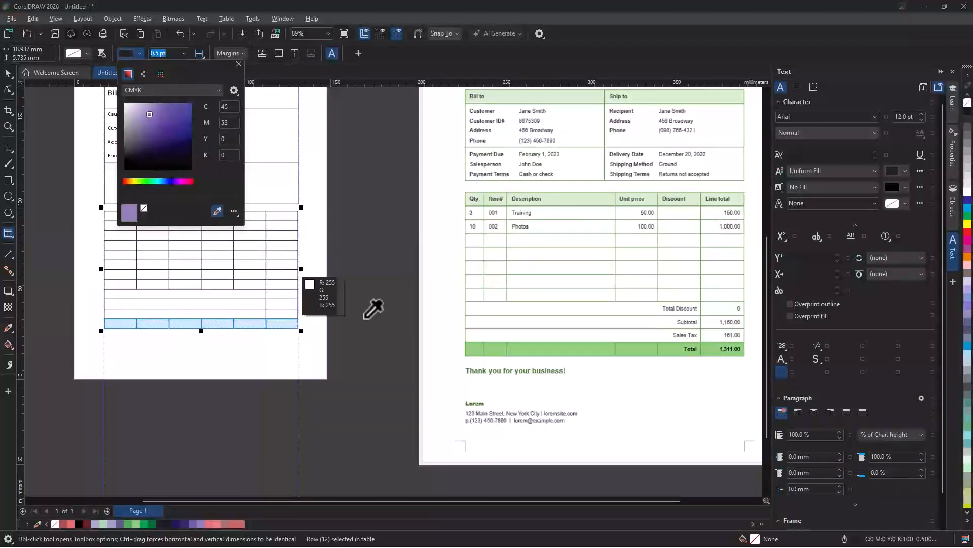
left_click(551, 349)
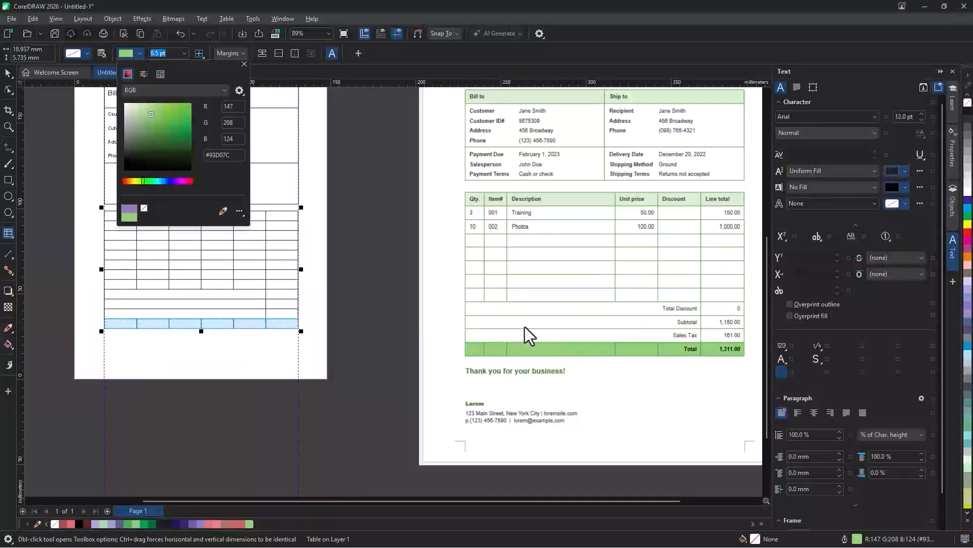
Step: Fill the new table's last row with the green sampled from the sample's Total row, and deselect the table
left_click(87, 54)
left_click(87, 53)
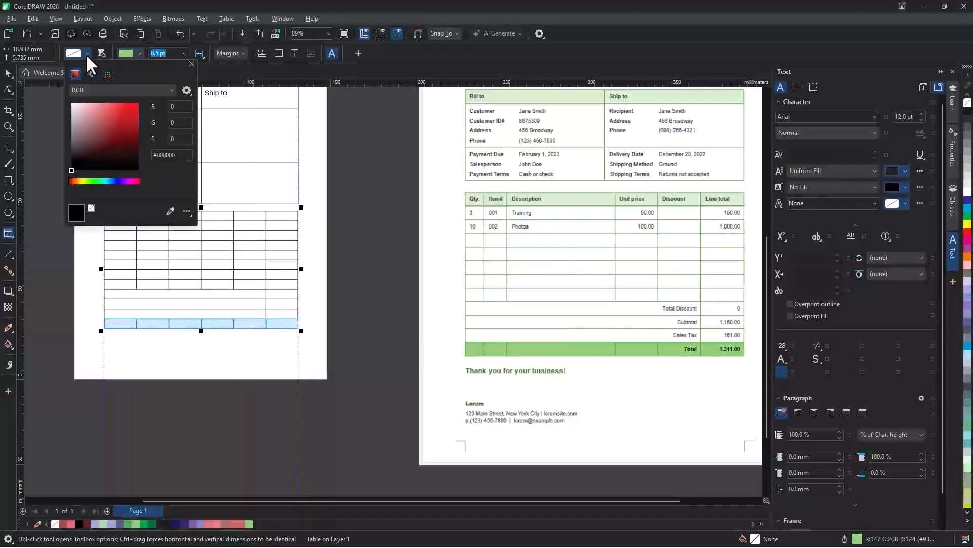
left_click(171, 211)
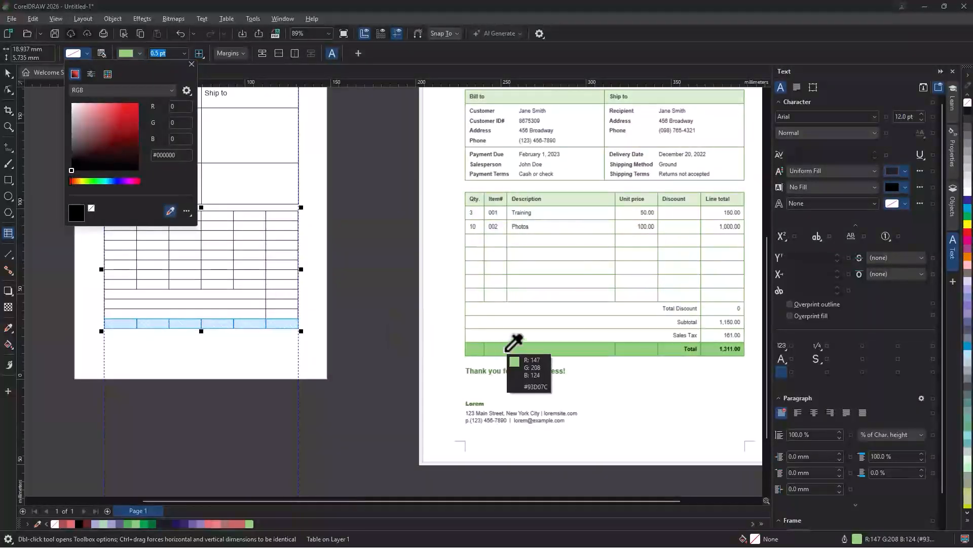
left_click(523, 350)
left_click(7, 72)
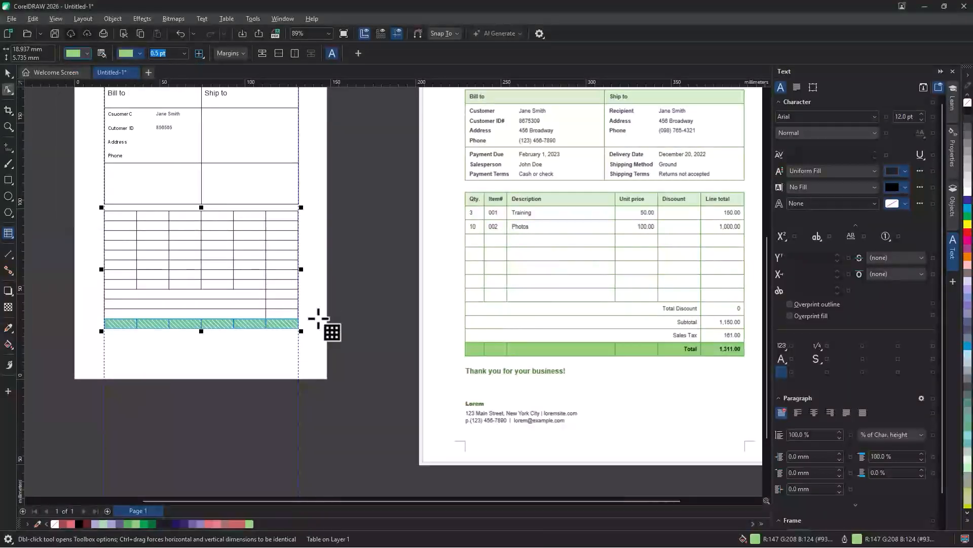
left_click(7, 73)
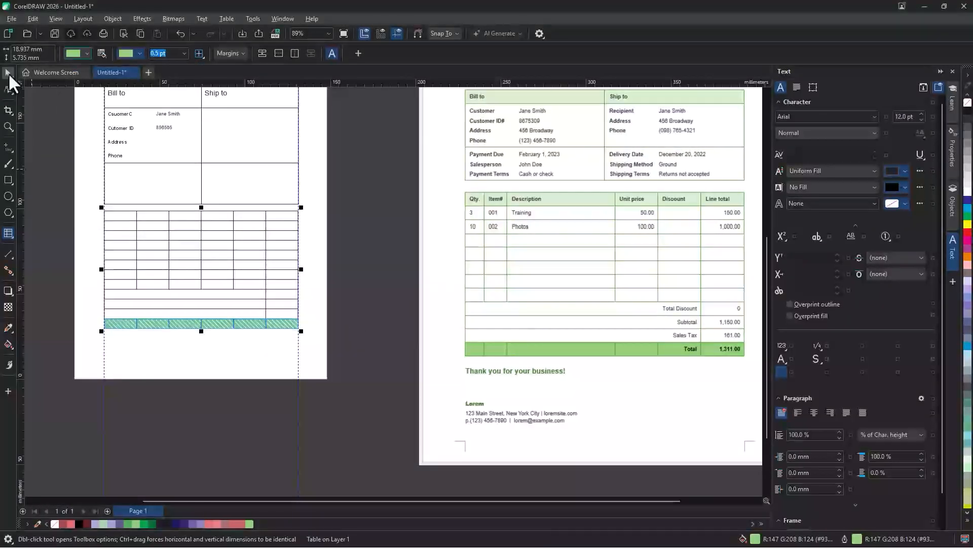
left_click(311, 302)
scroll(205, 252, "up", 1)
scroll(493, 293, "down", 1)
left_click_drag(491, 293, 394, 296)
scroll(369, 330, "down", 2)
scroll(218, 174, "up", 2)
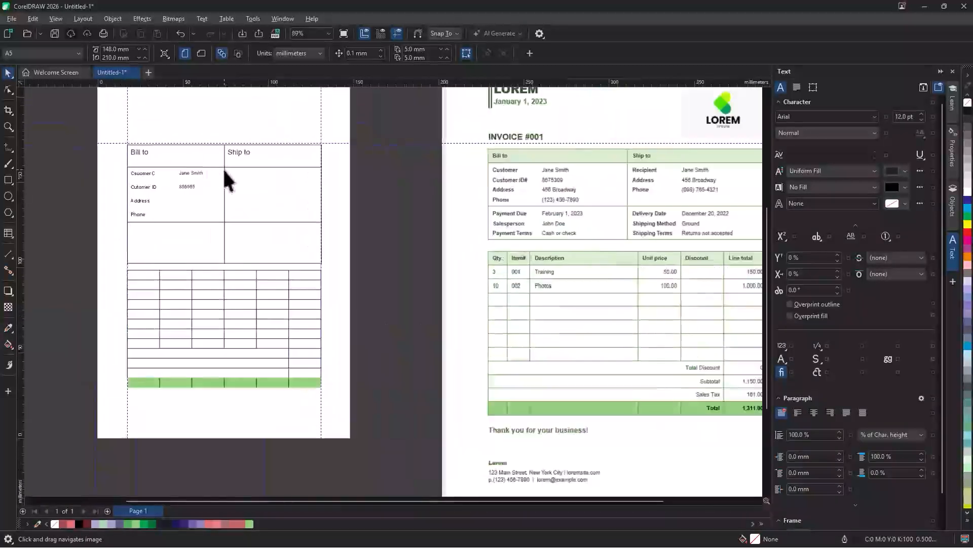